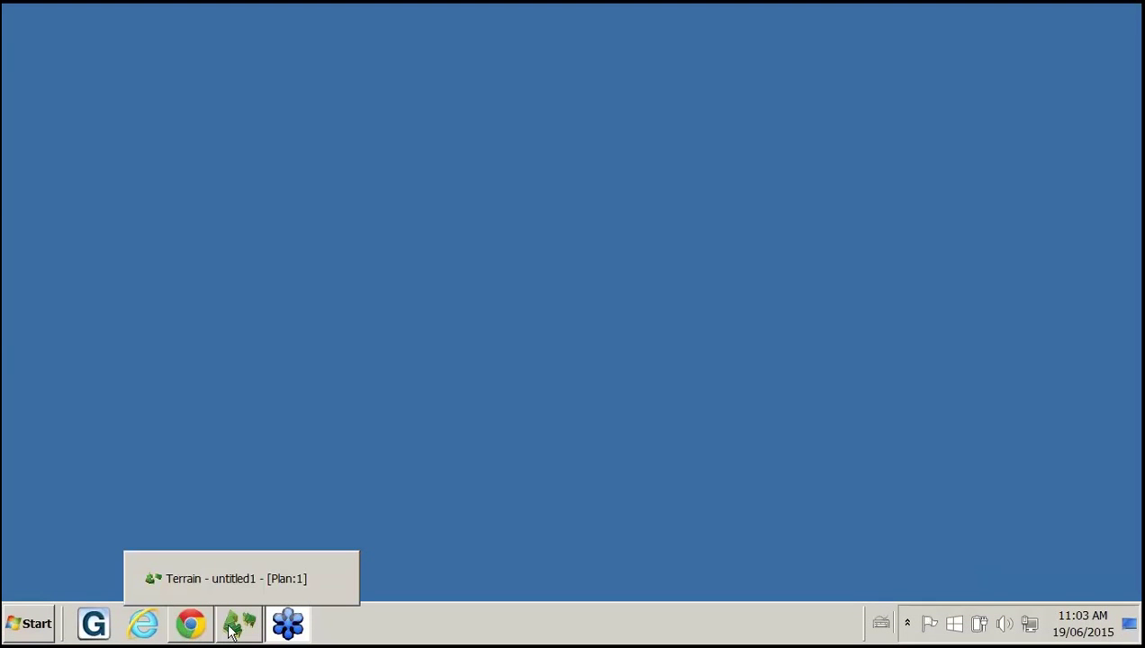
- Switch to Terrain and open the import options of the County Road demo format in the Terrain setup
click(231, 630)
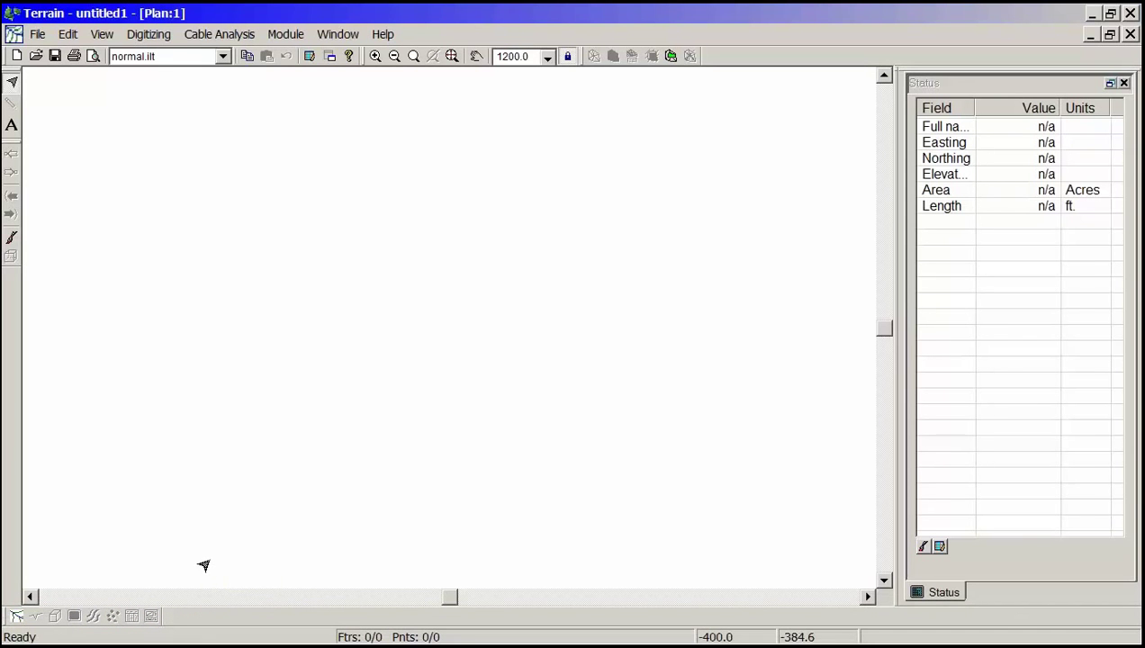
click(288, 34)
click(301, 101)
click(505, 133)
click(403, 172)
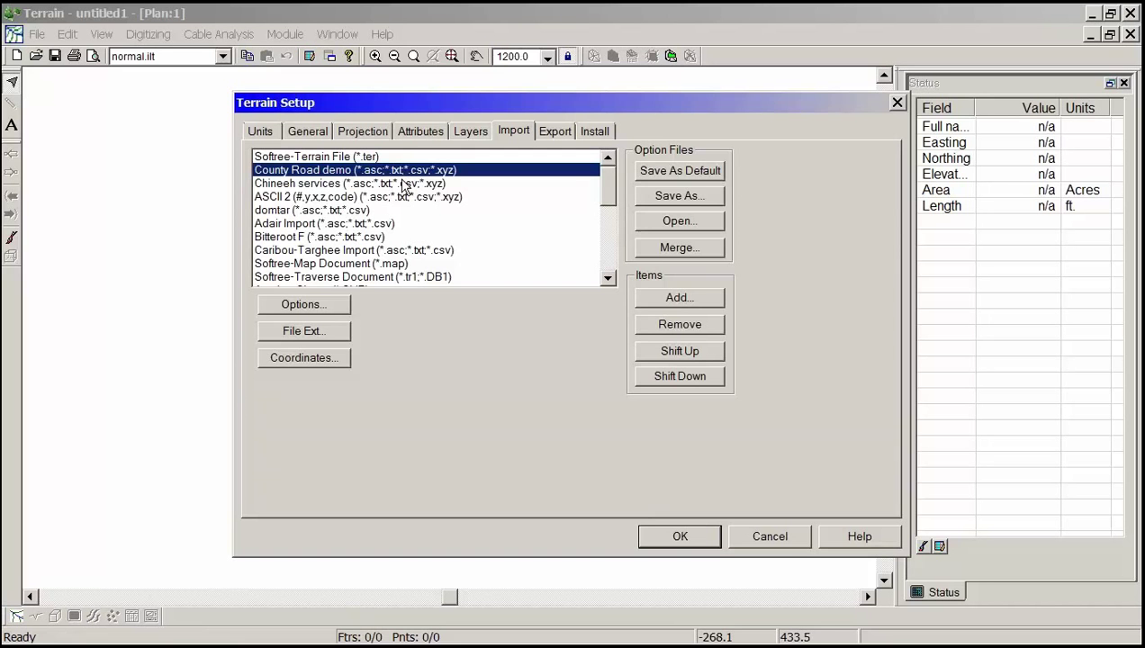
click(302, 304)
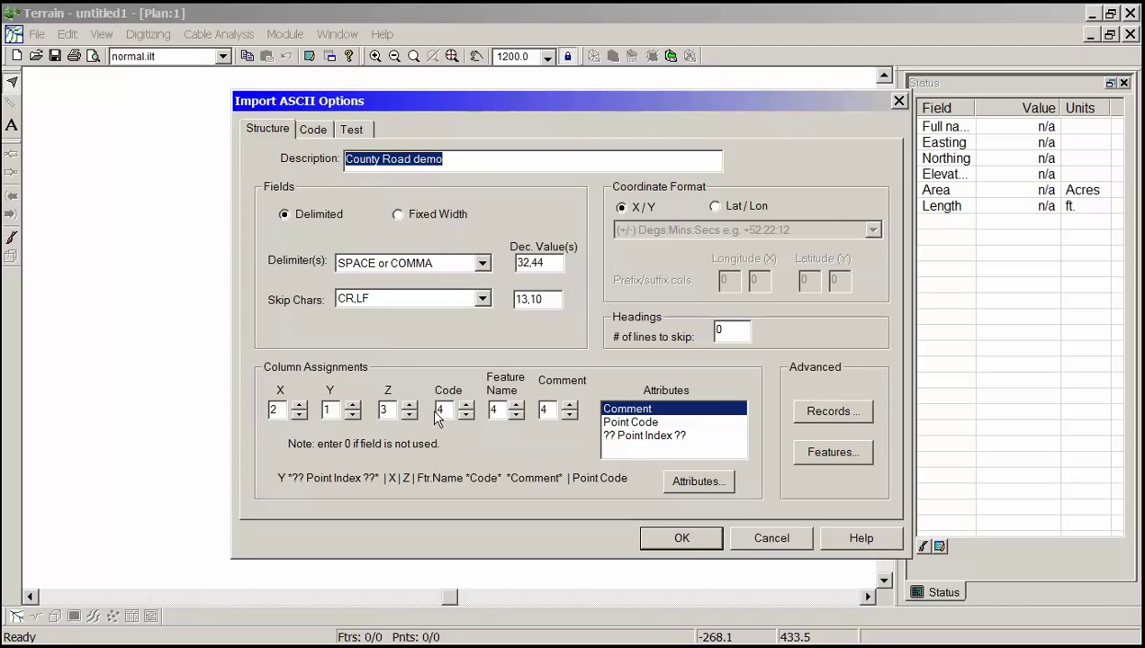
- Review the code properties of the FLR1-0 to FLR4-0 codes in the County Road demo import format
click(309, 130)
mouse_move(412, 209)
mouse_down()
mouse_move(413, 233)
mouse_move(414, 221)
mouse_up()
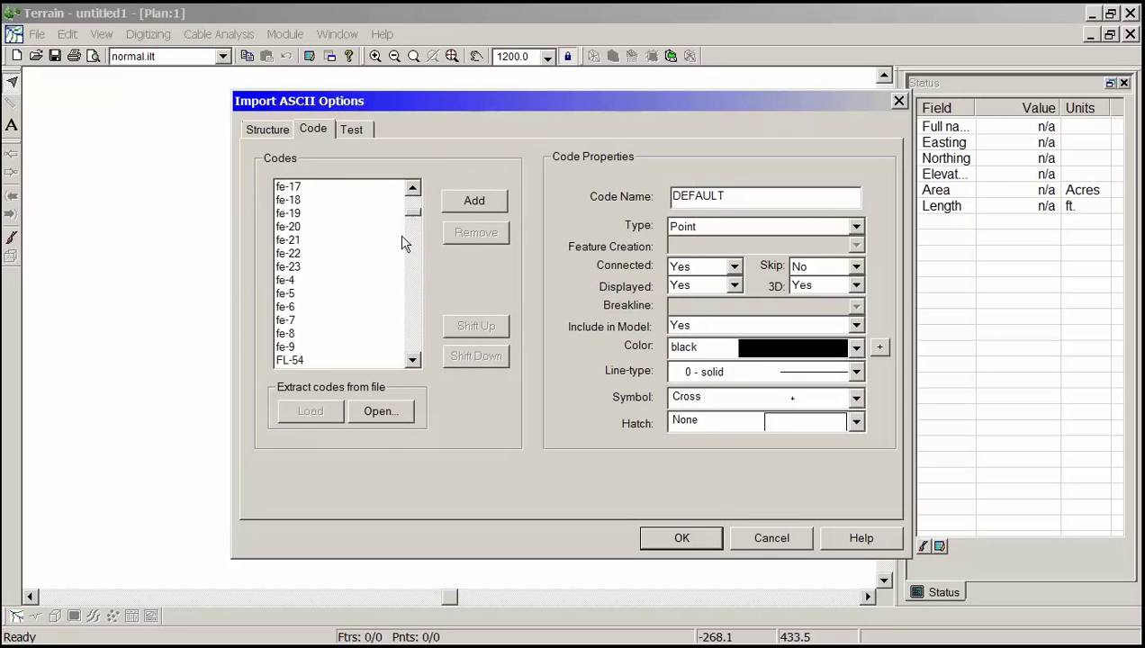
click(302, 360)
click(412, 360)
click(304, 294)
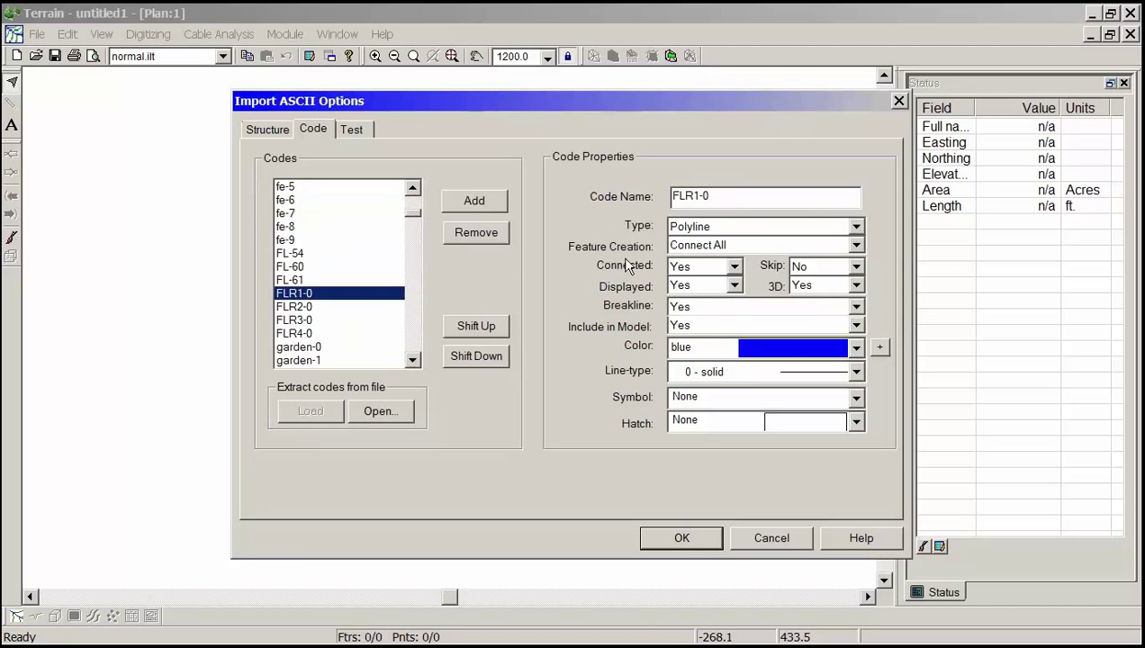
click(307, 311)
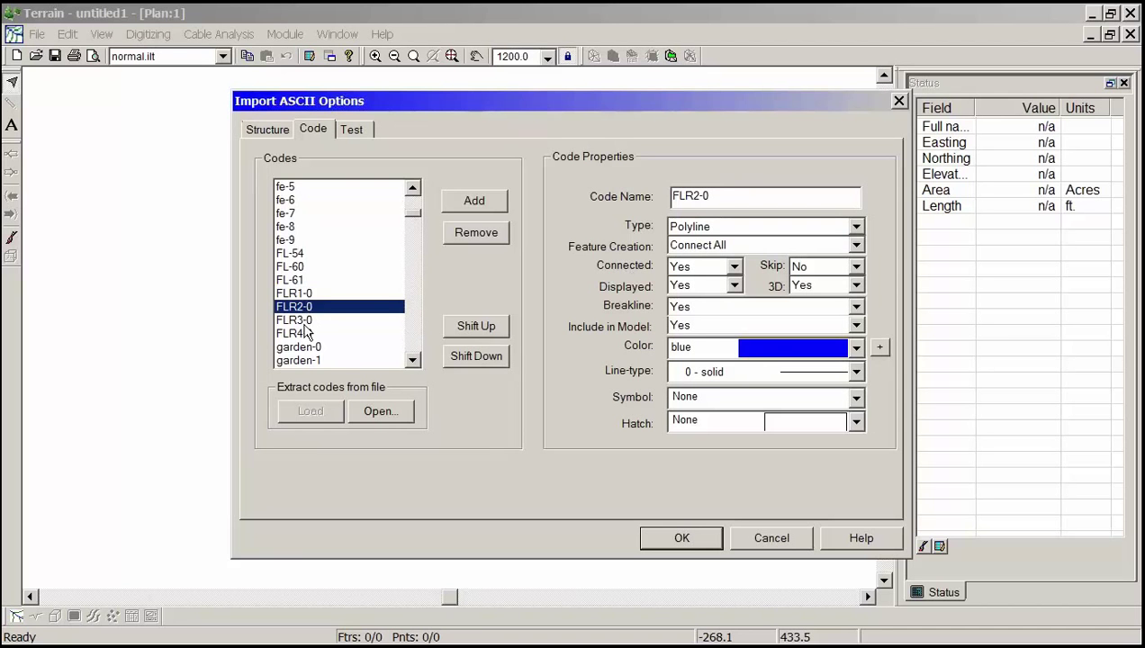
click(304, 322)
click(304, 335)
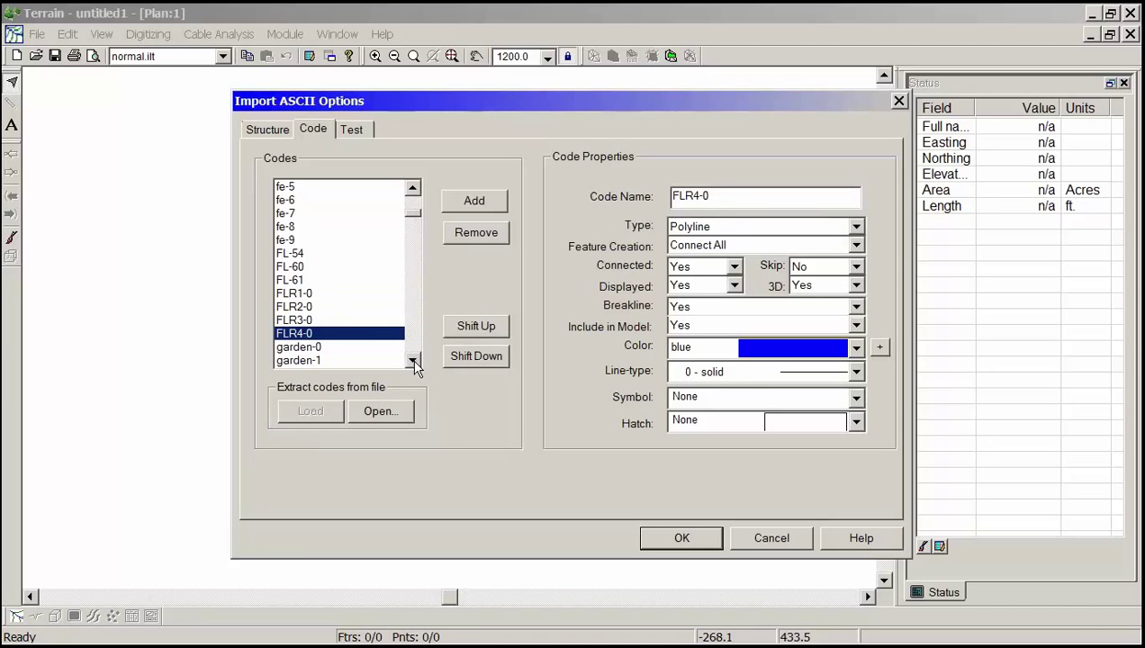
- Browse the GR codes in the import code list and check the properties of GR-1011
drag(415, 363, 415, 363)
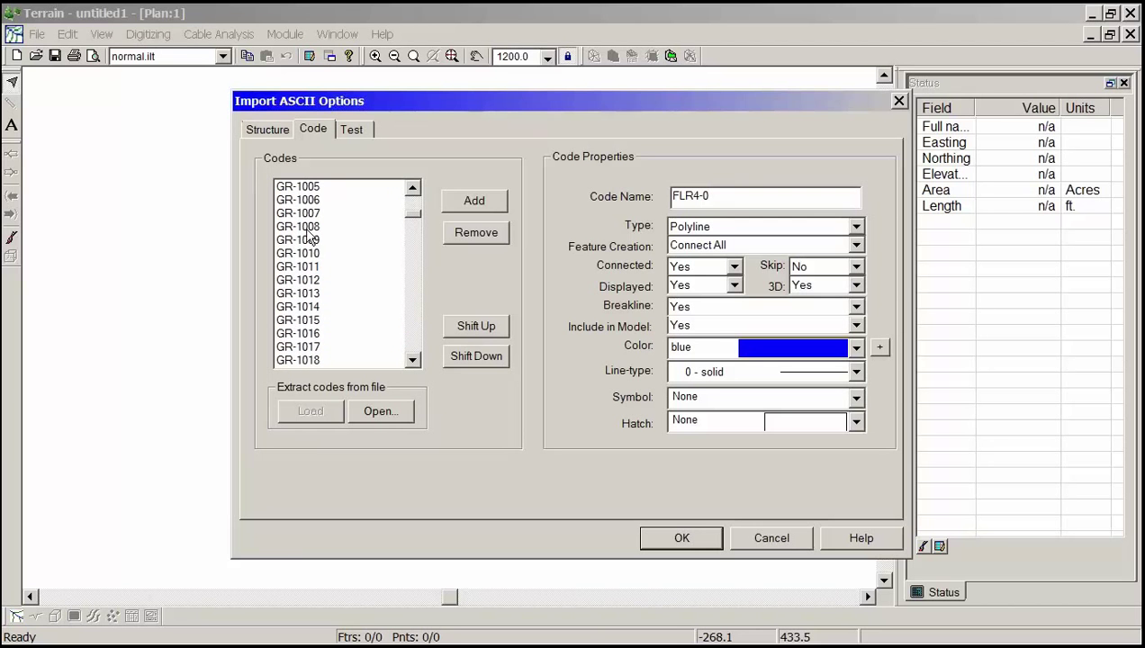
drag(414, 191, 407, 218)
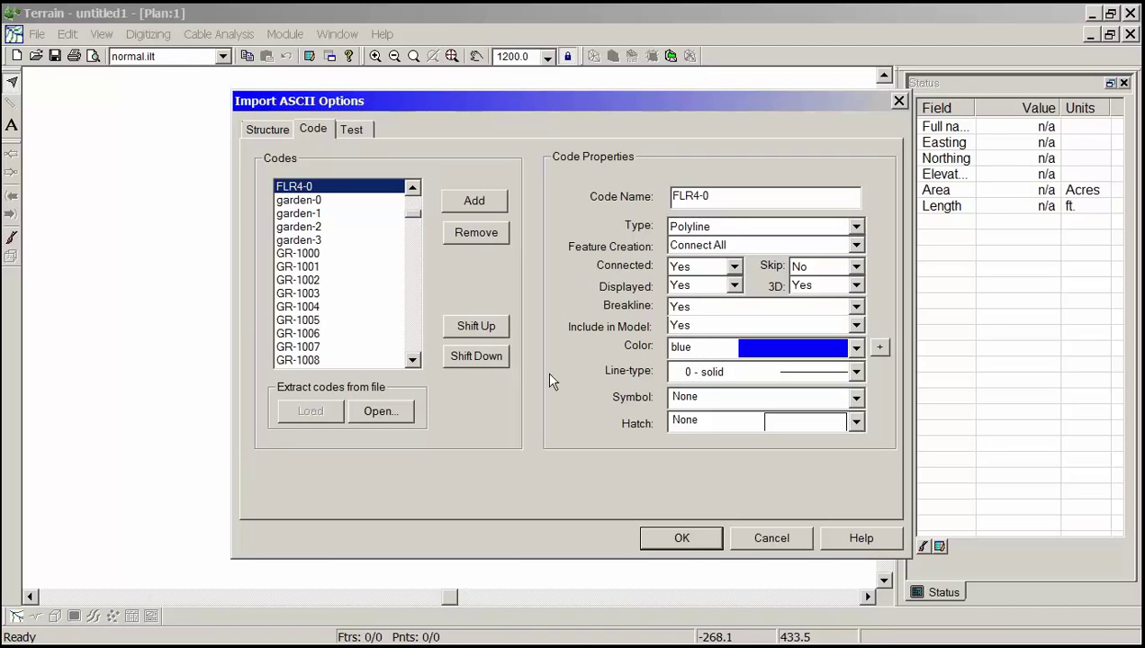
click(412, 361)
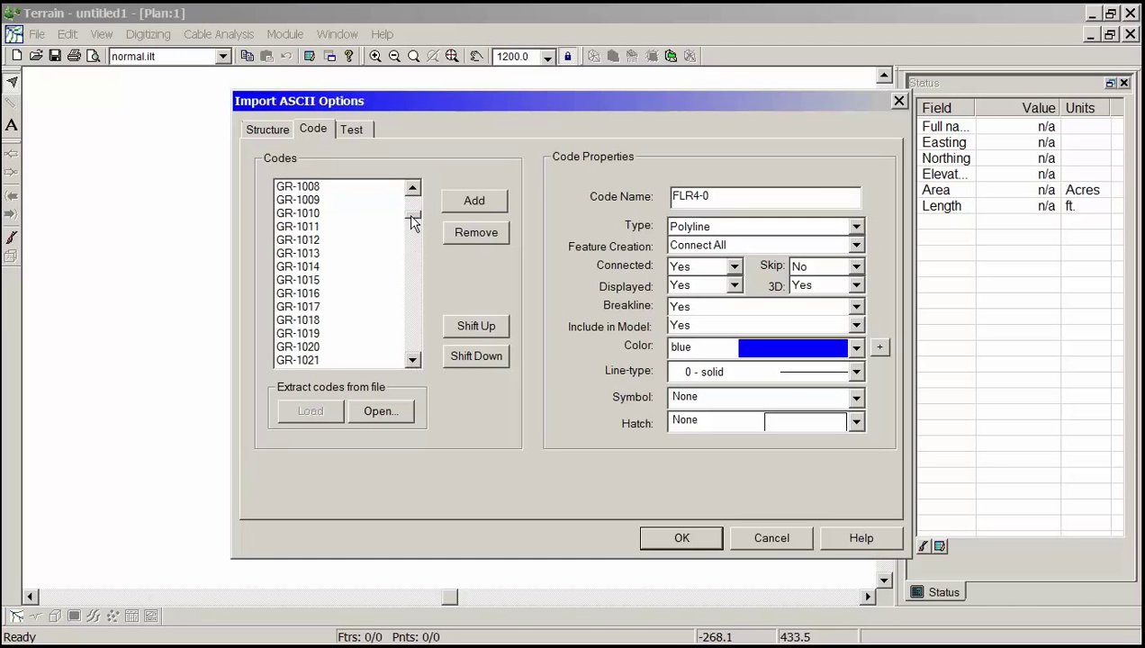
click(303, 227)
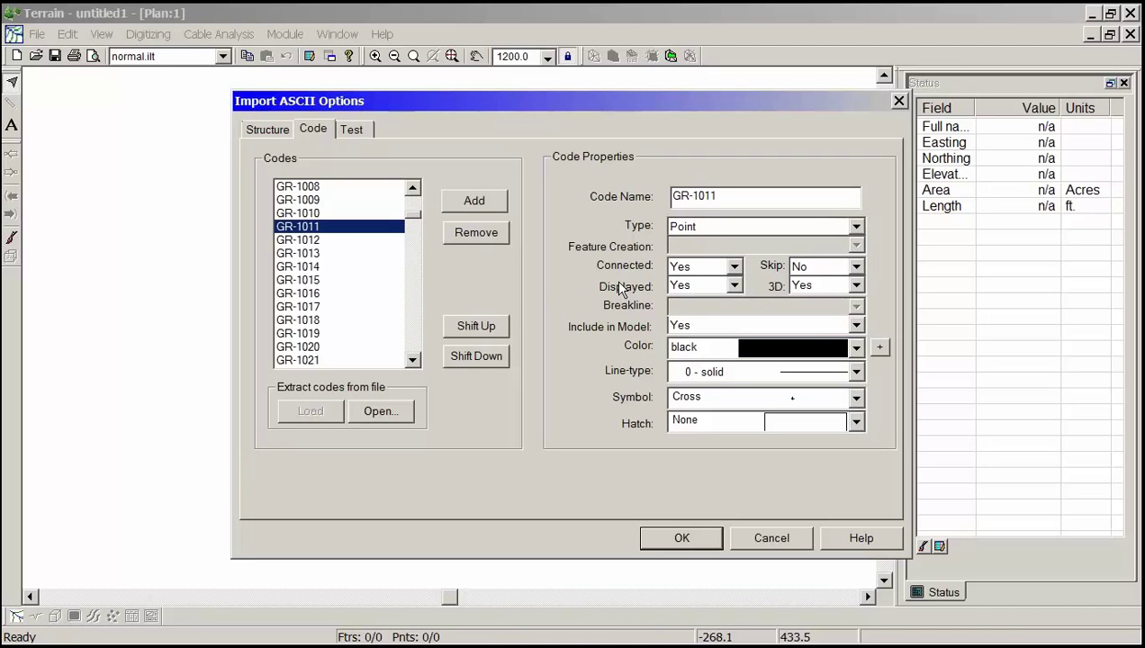
click(412, 360)
scroll(412, 363, down, 4)
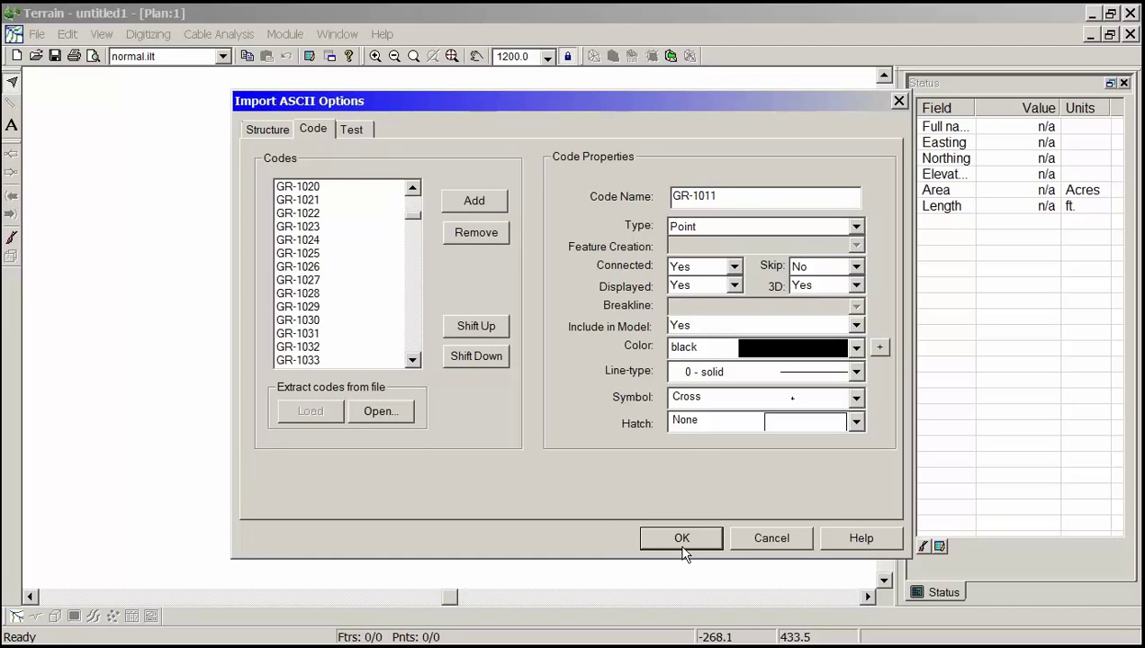
- Accept the ASCII import options, save the import settings as default and close the Terrain setup
click(682, 543)
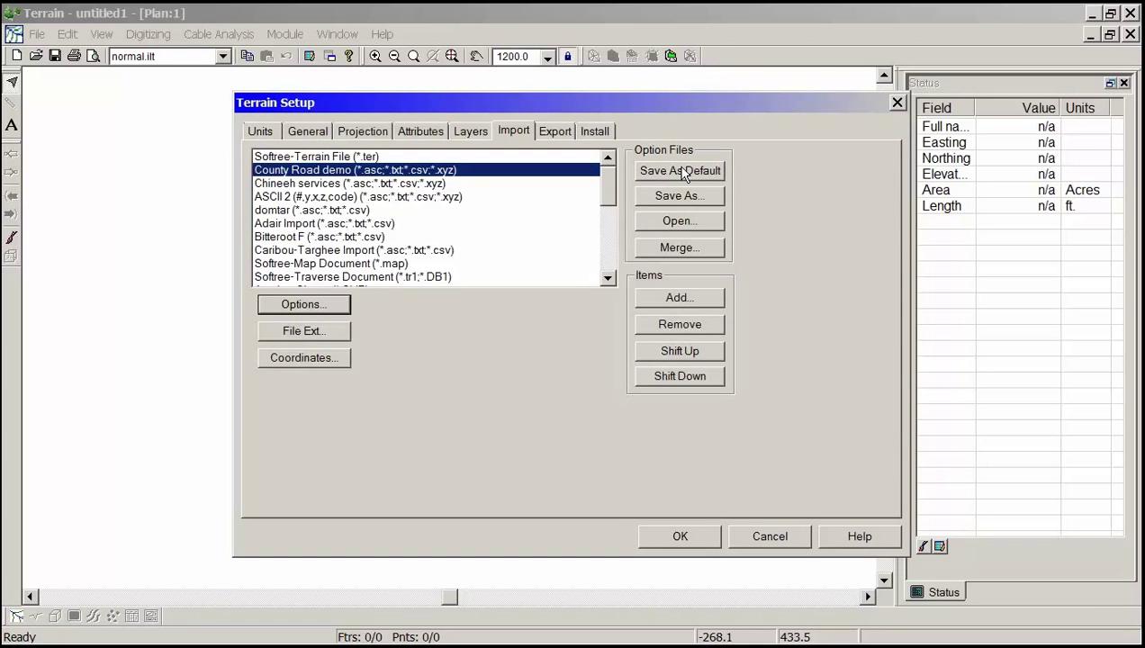
click(681, 170)
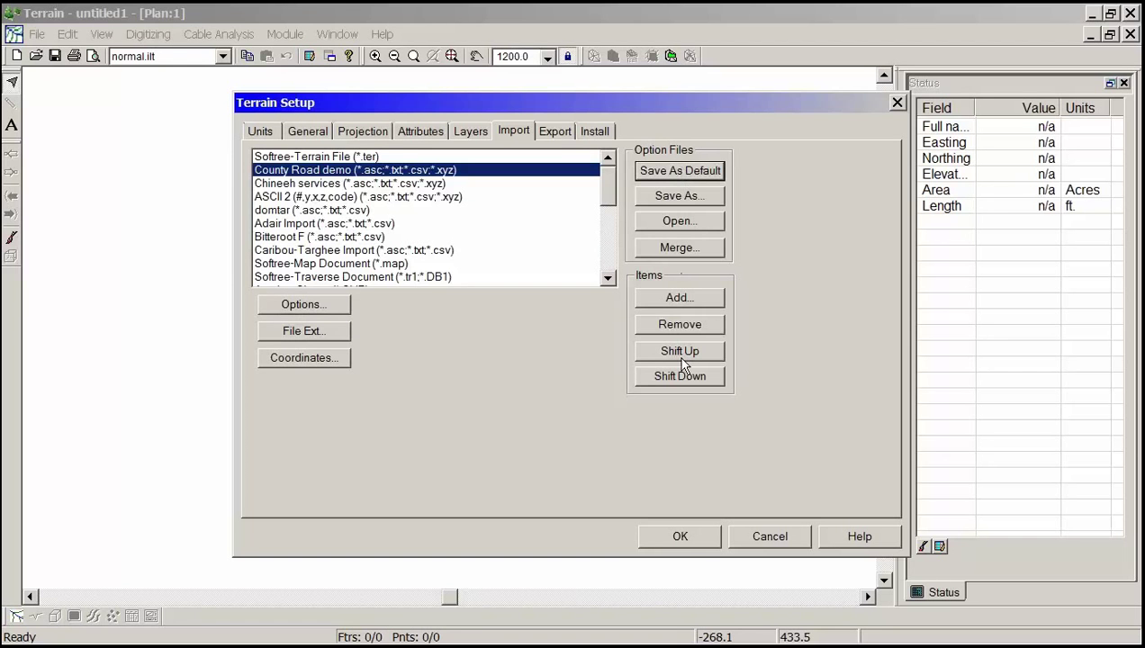
click(690, 537)
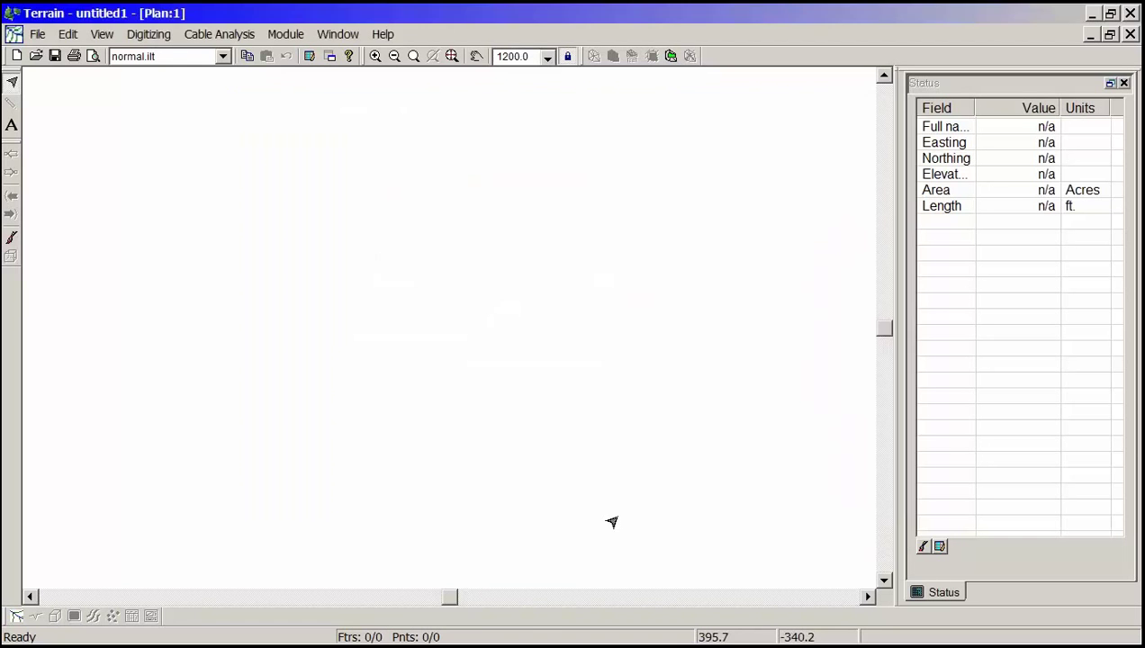
- Open the survey file County Rd.asc using the County Road demo import format
click(39, 34)
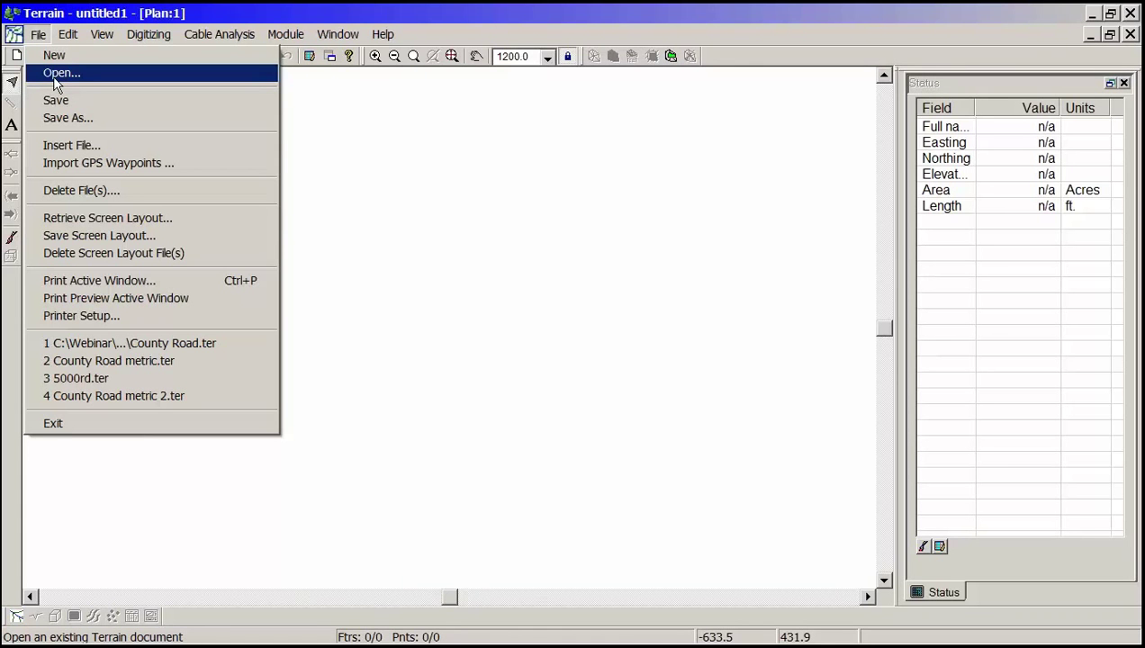
click(56, 75)
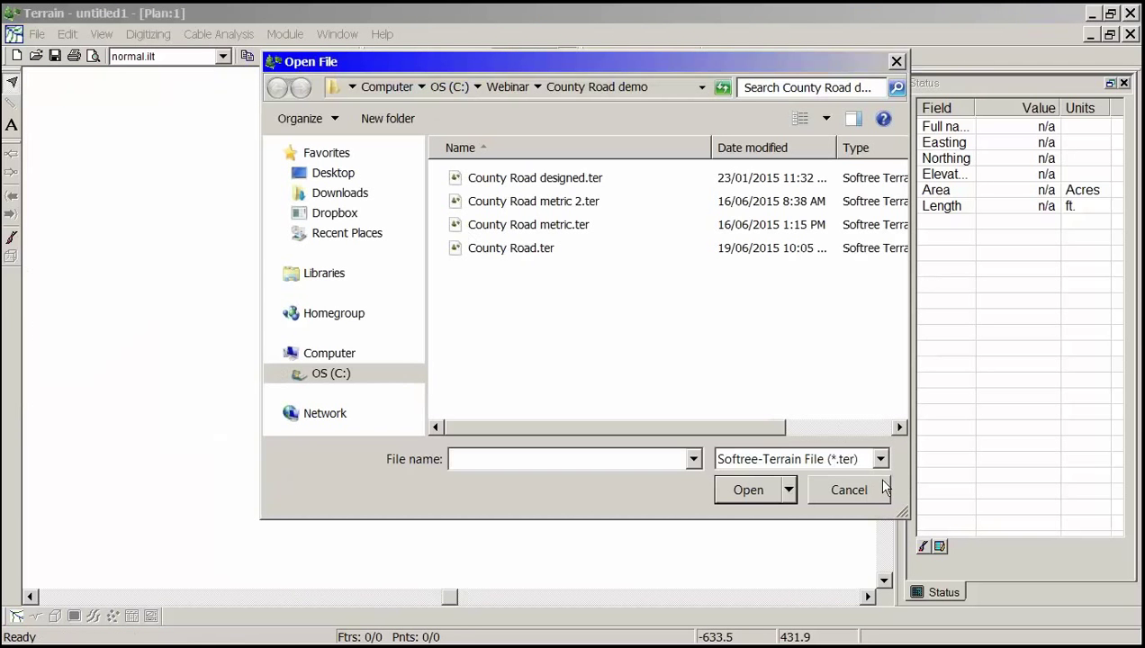
click(882, 460)
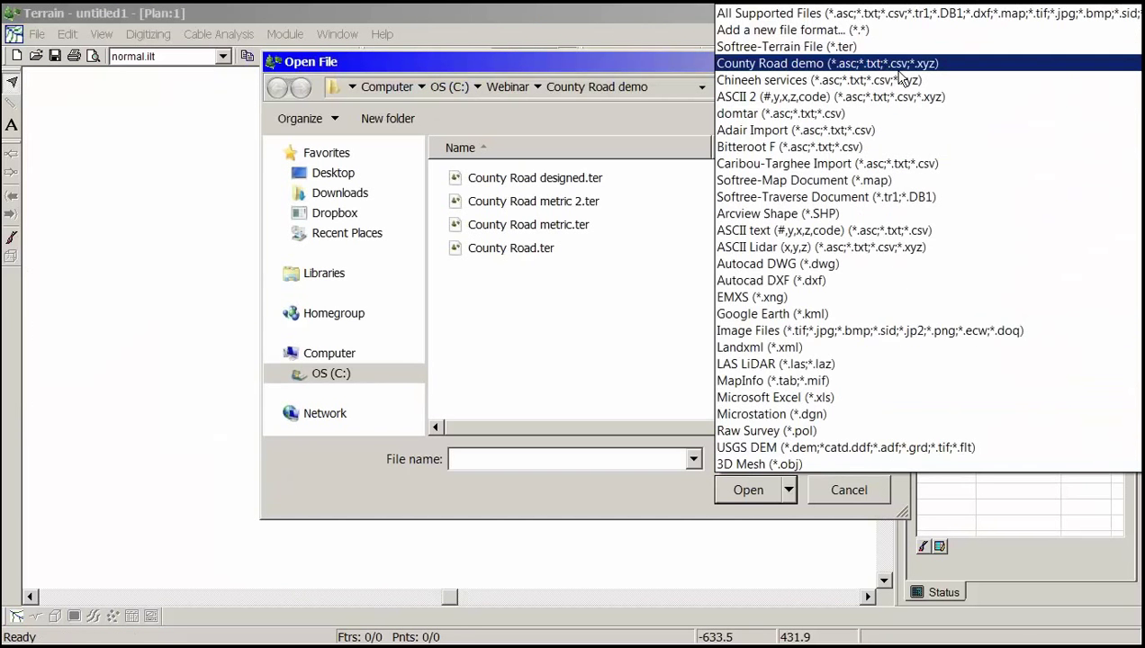
click(897, 64)
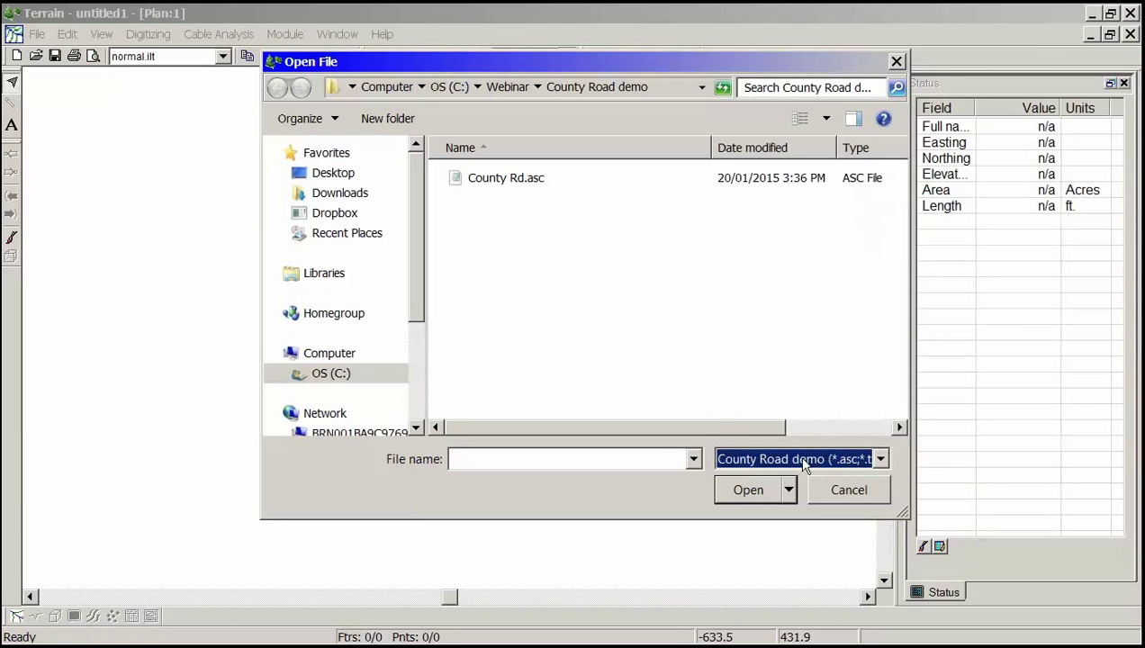
click(502, 183)
click(748, 490)
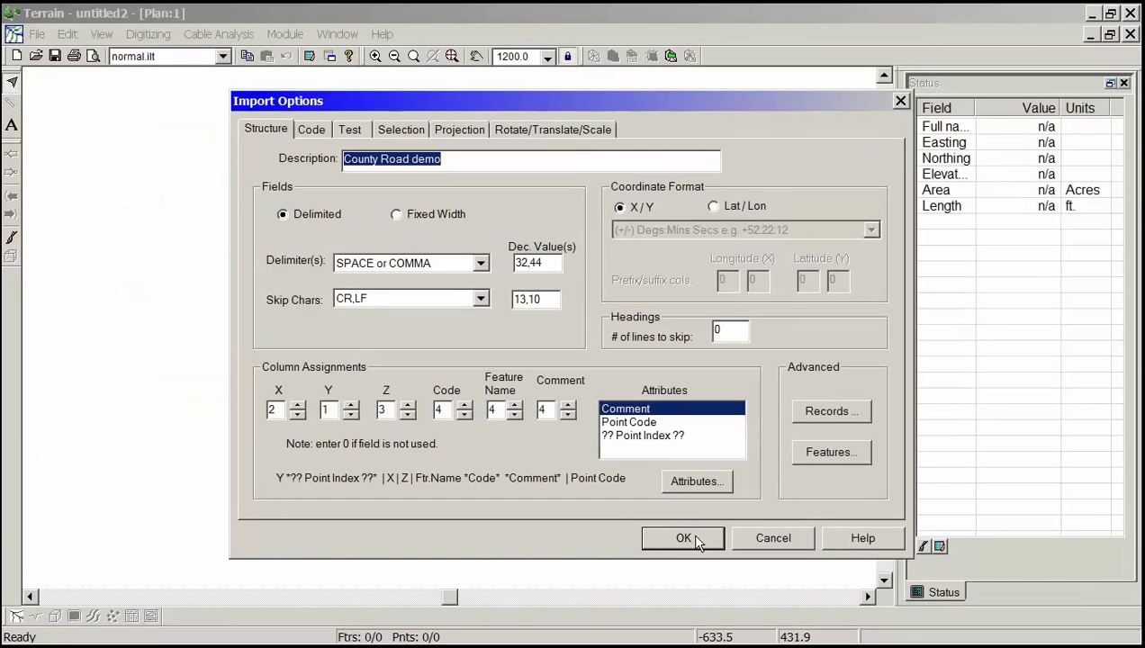
- Check the projection and rotate/translate/scale import options, then import the survey without coordinate conversion
click(546, 131)
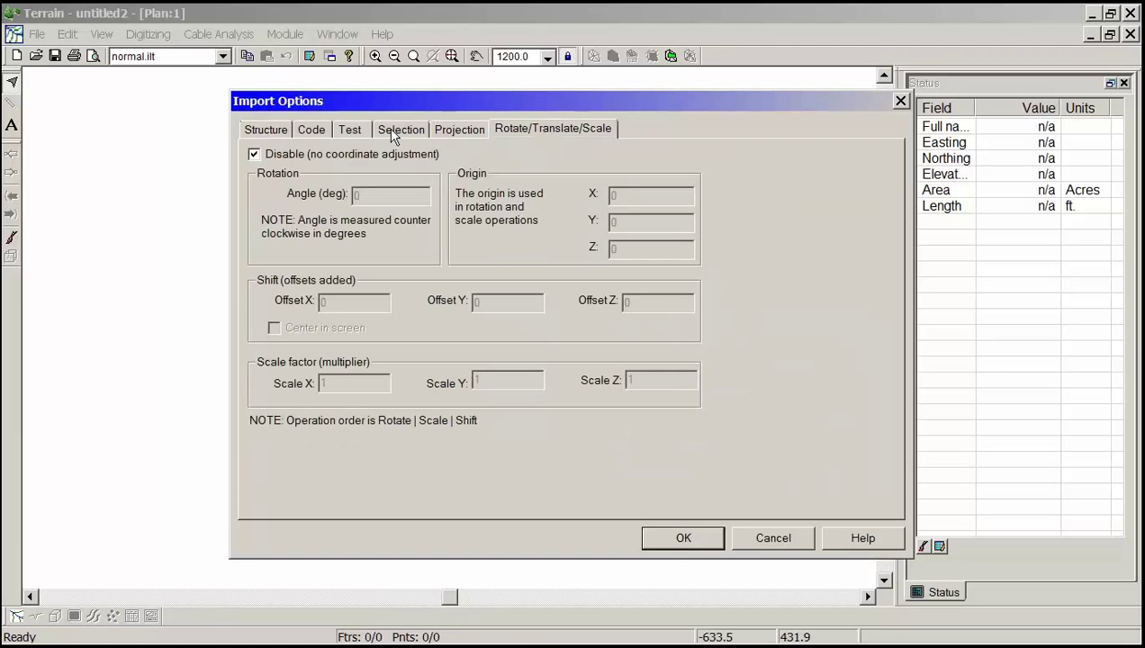
click(473, 130)
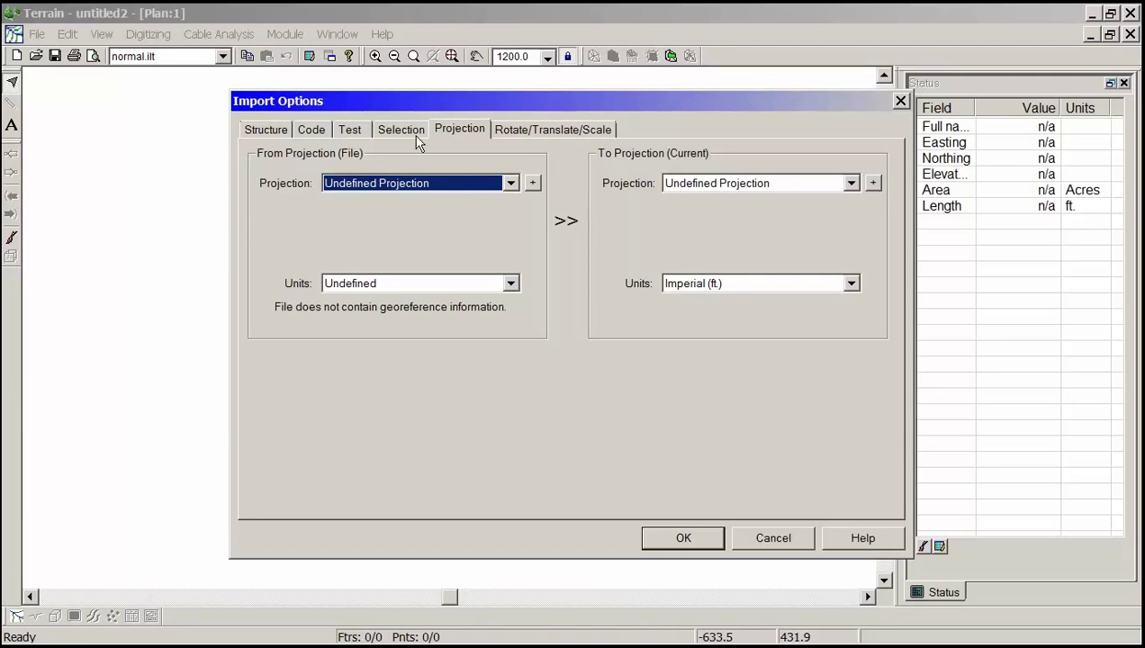
click(563, 131)
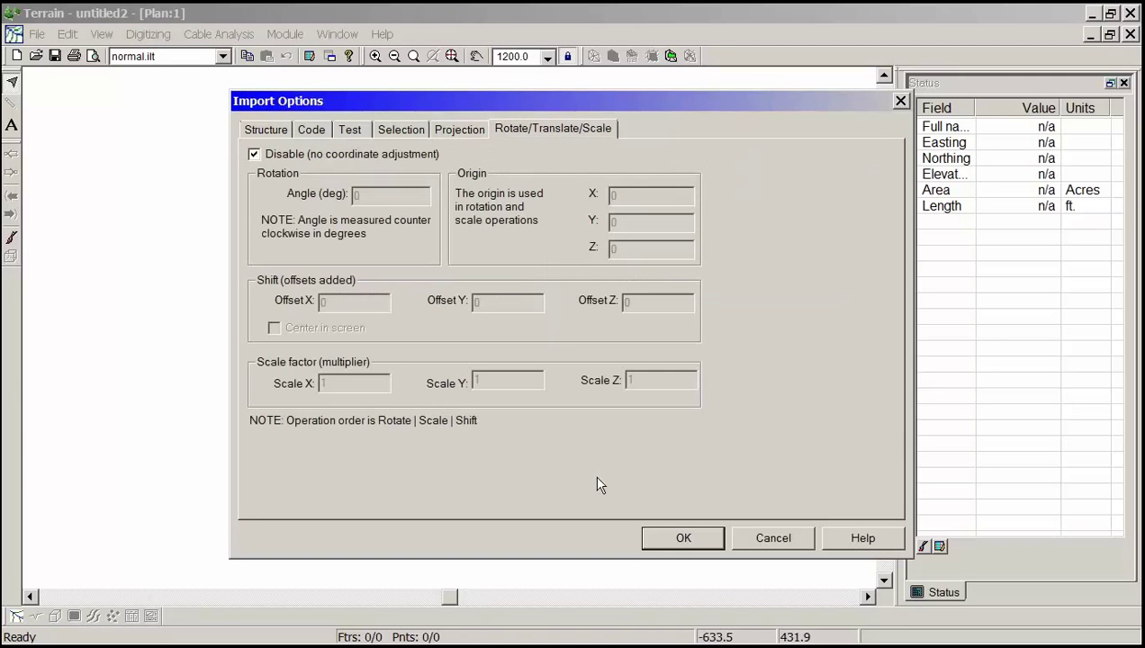
click(678, 540)
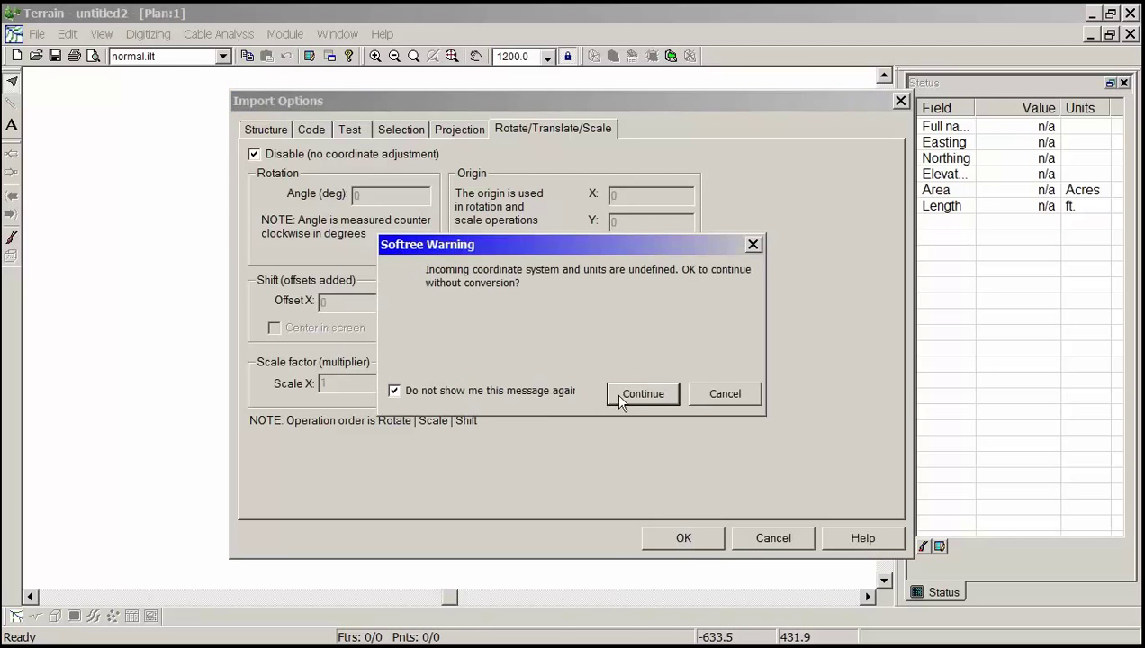
click(626, 394)
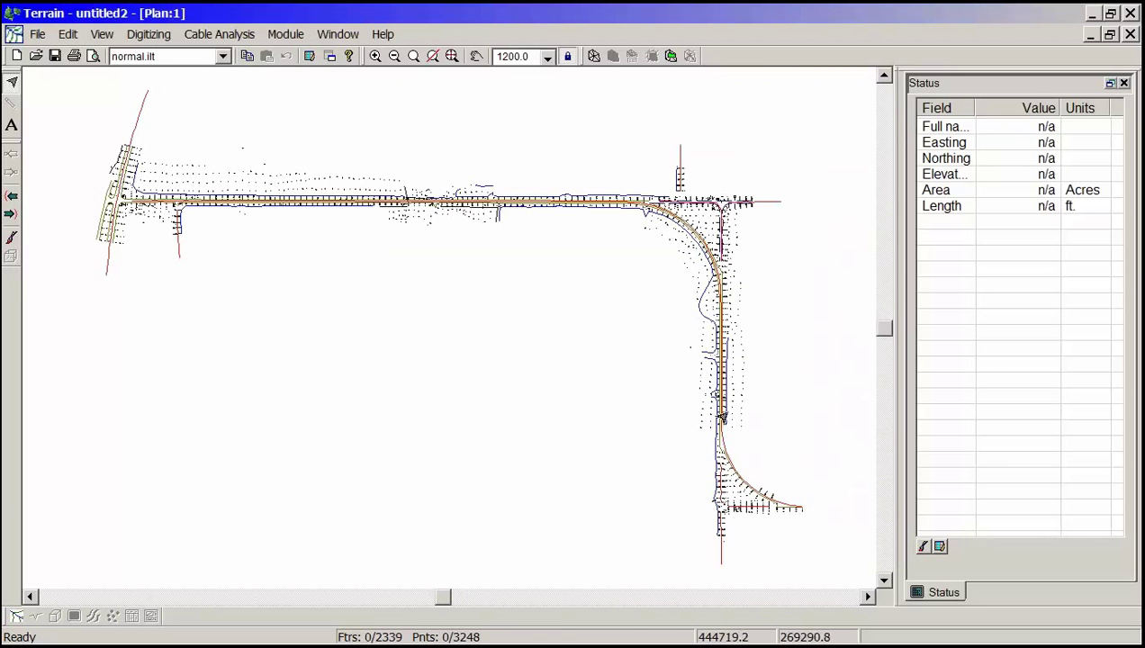
- Inspect the imported survey around the southern curve and select the short blue line beside the road above it
drag(667, 414, 504, 377)
mouse_move(525, 468)
mouse_down()
mouse_move(529, 478)
mouse_move(524, 450)
mouse_up()
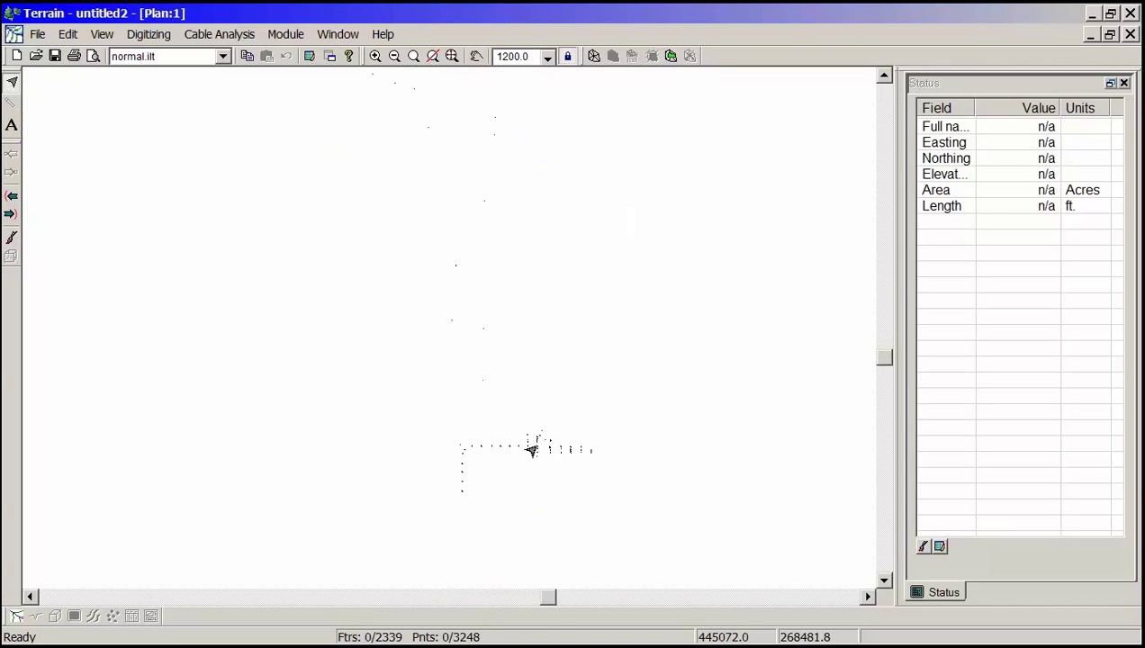
scroll(532, 450, up, 2)
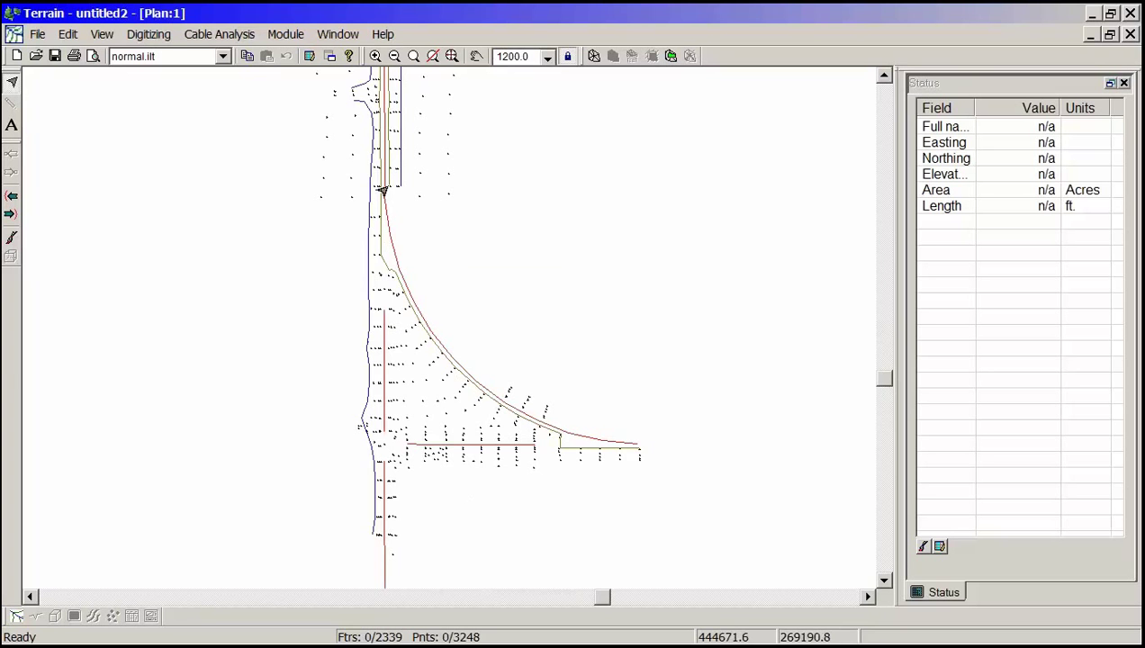
drag(378, 115, 381, 205)
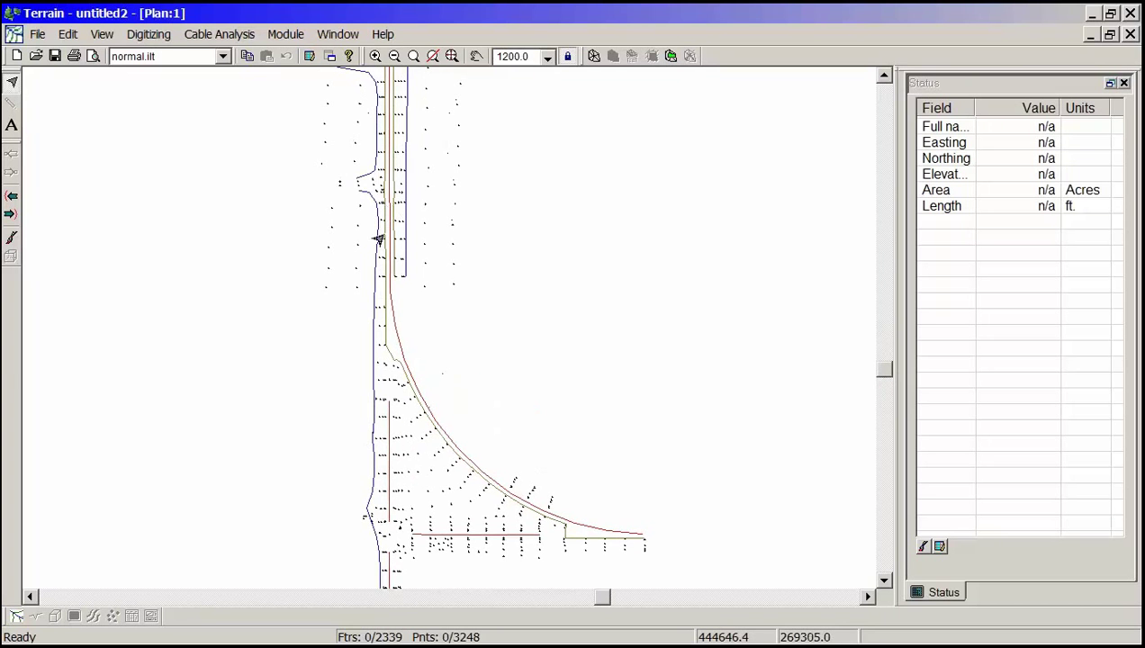
click(363, 206)
click(365, 176)
drag(375, 138, 421, 419)
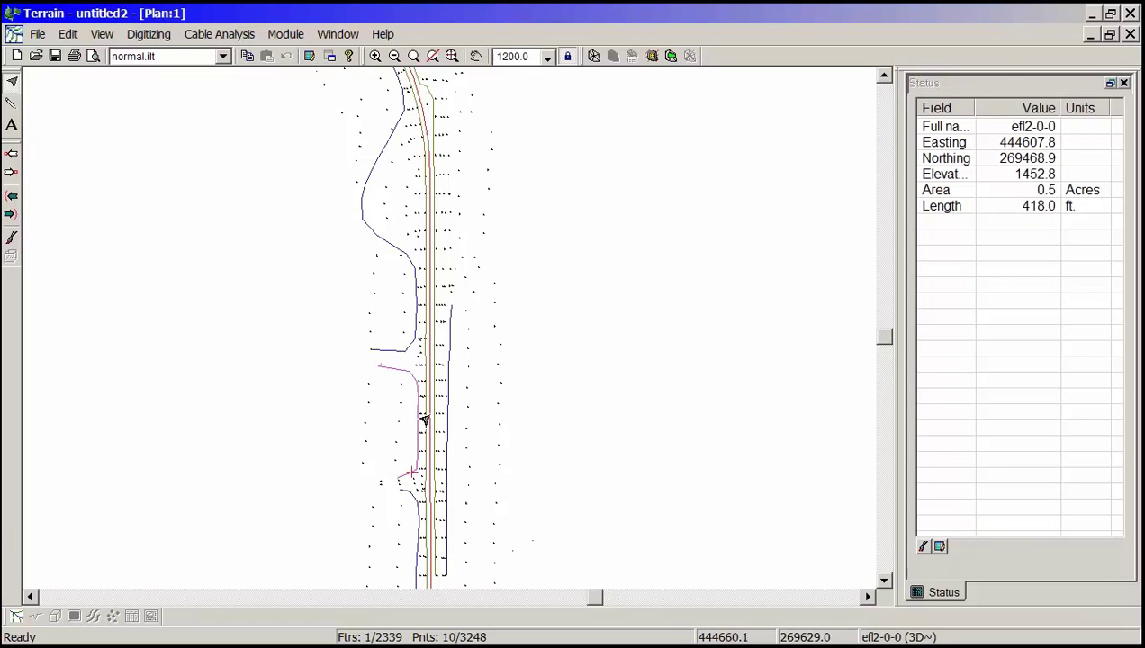
- Examine the northern curve and junction by selecting the long line outside the curve and the dashed line at the junction
click(393, 255)
drag(417, 159, 461, 433)
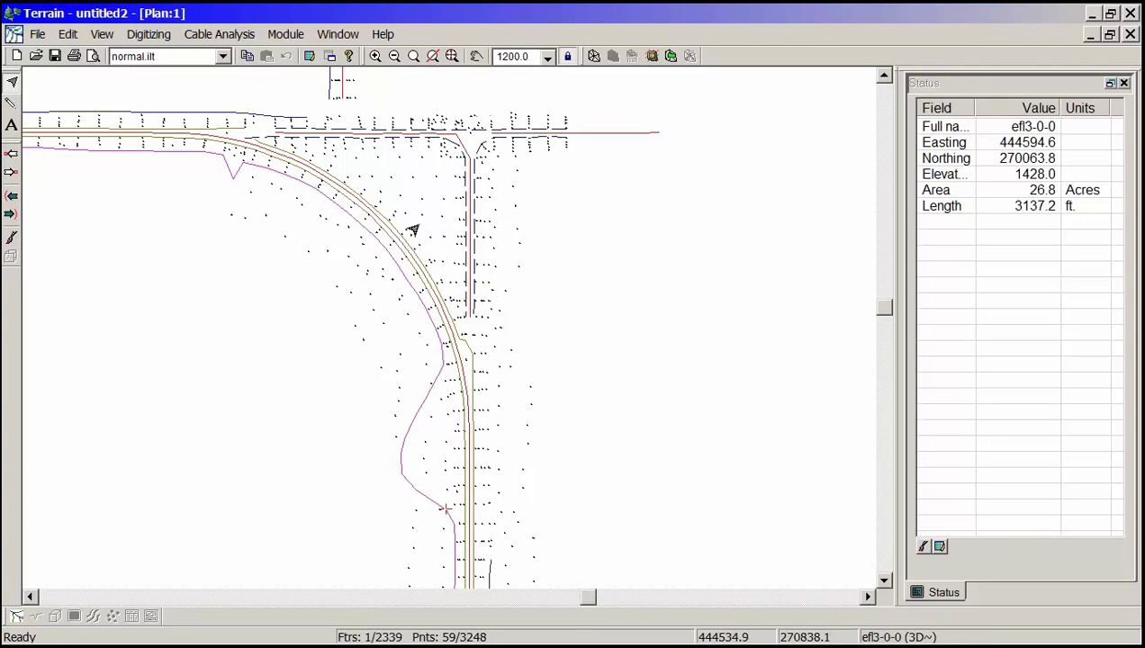
click(436, 144)
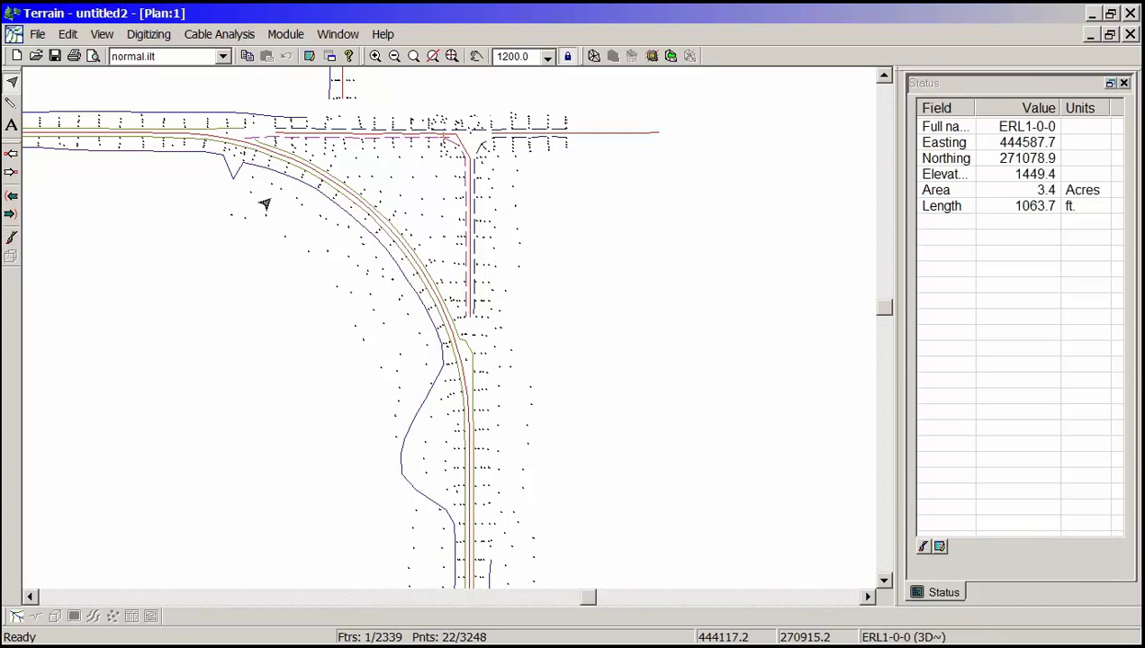
mouse_move(228, 182)
mouse_down()
mouse_move(342, 351)
mouse_move(454, 376)
mouse_move(497, 341)
mouse_move(389, 212)
mouse_up()
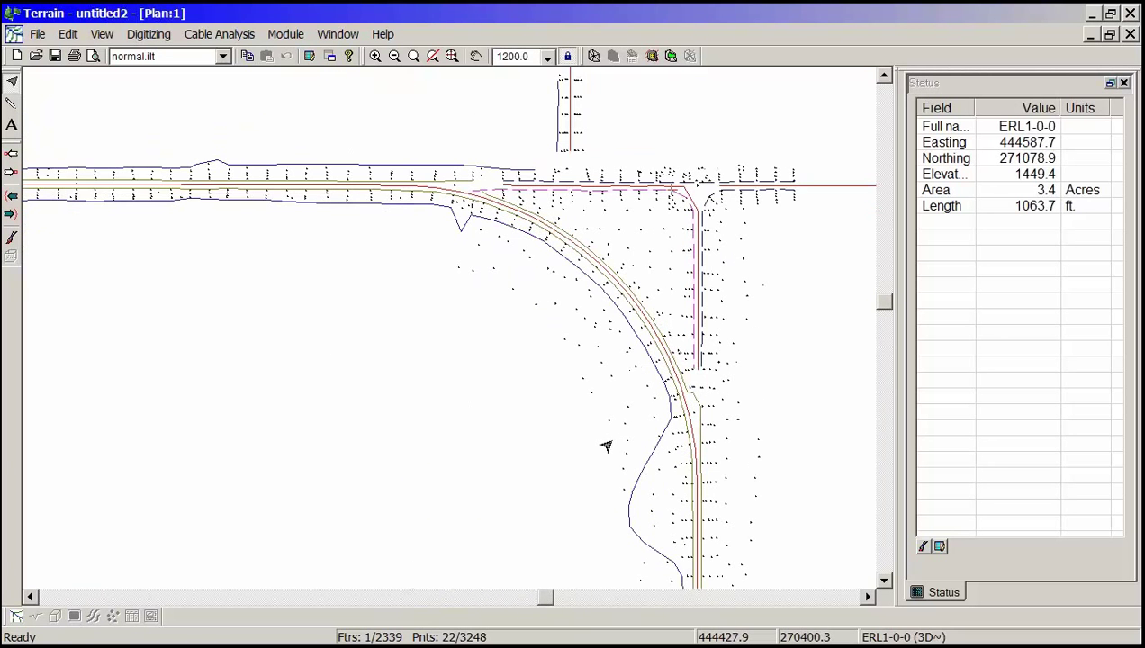
drag(603, 447, 410, 261)
mouse_move(440, 351)
mouse_down()
mouse_move(472, 404)
mouse_move(326, 193)
mouse_move(364, 265)
mouse_move(356, 397)
mouse_move(284, 243)
mouse_up()
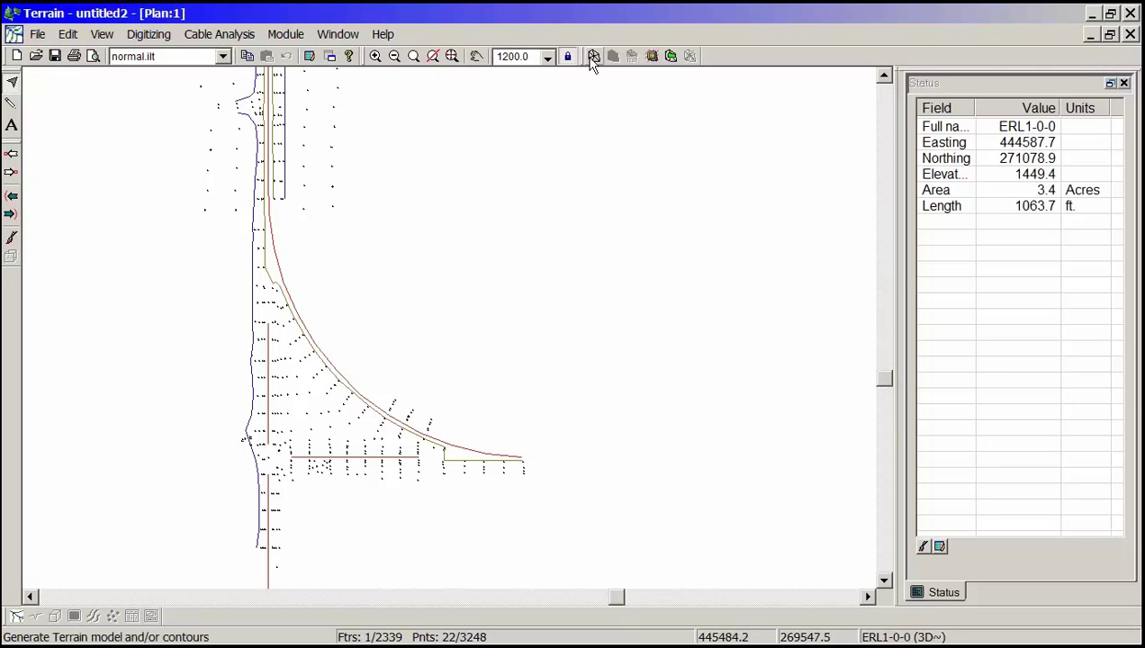
- Open the terrain calculation options and check the minor and major contour settings
click(593, 57)
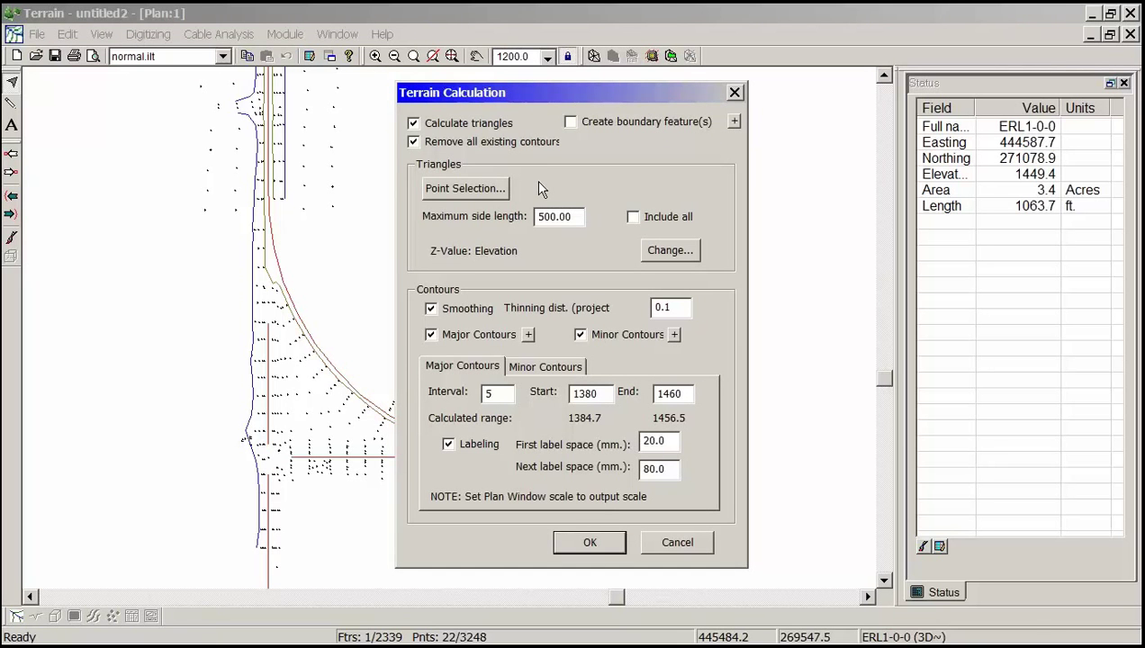
click(543, 375)
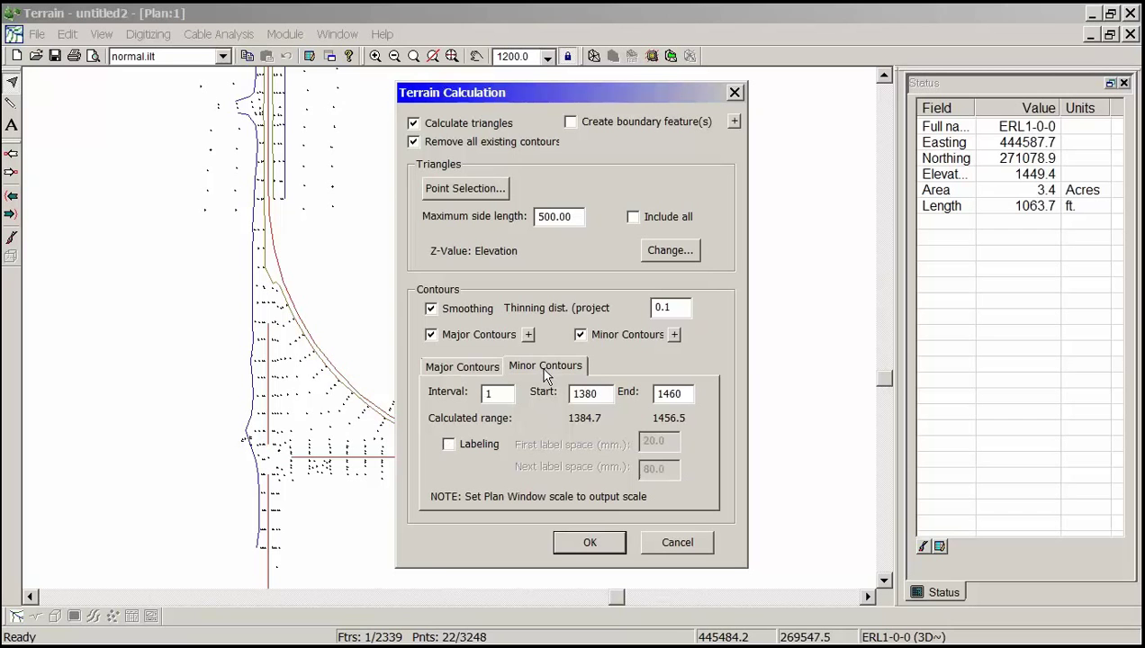
click(473, 370)
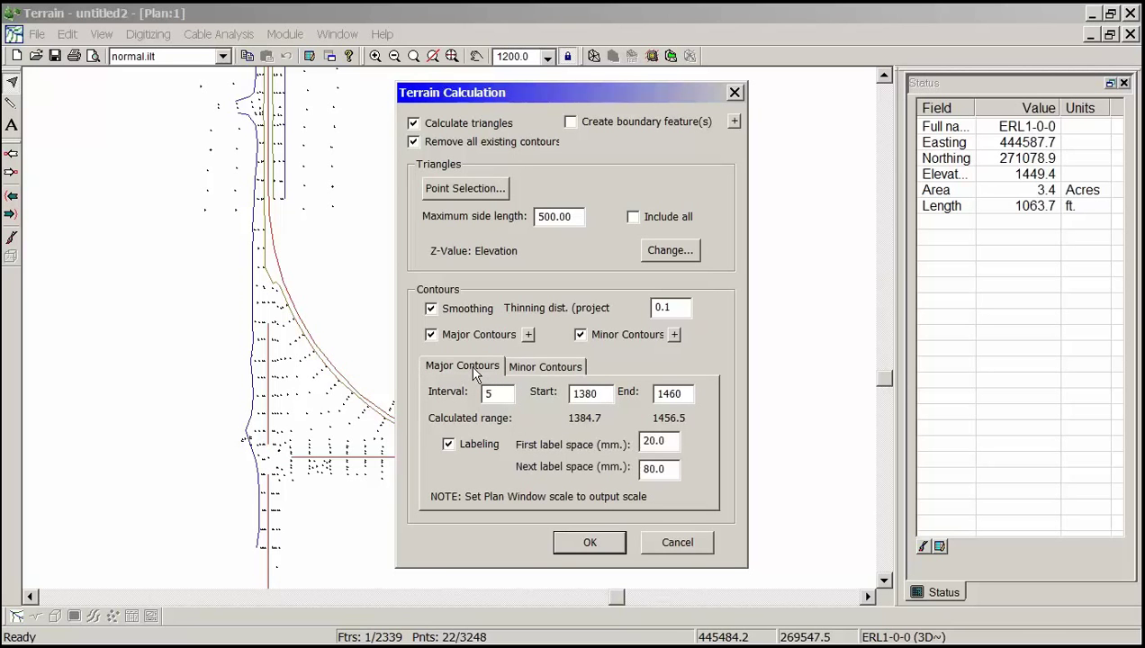
- Set the minor contour line colour to red
click(675, 334)
click(728, 322)
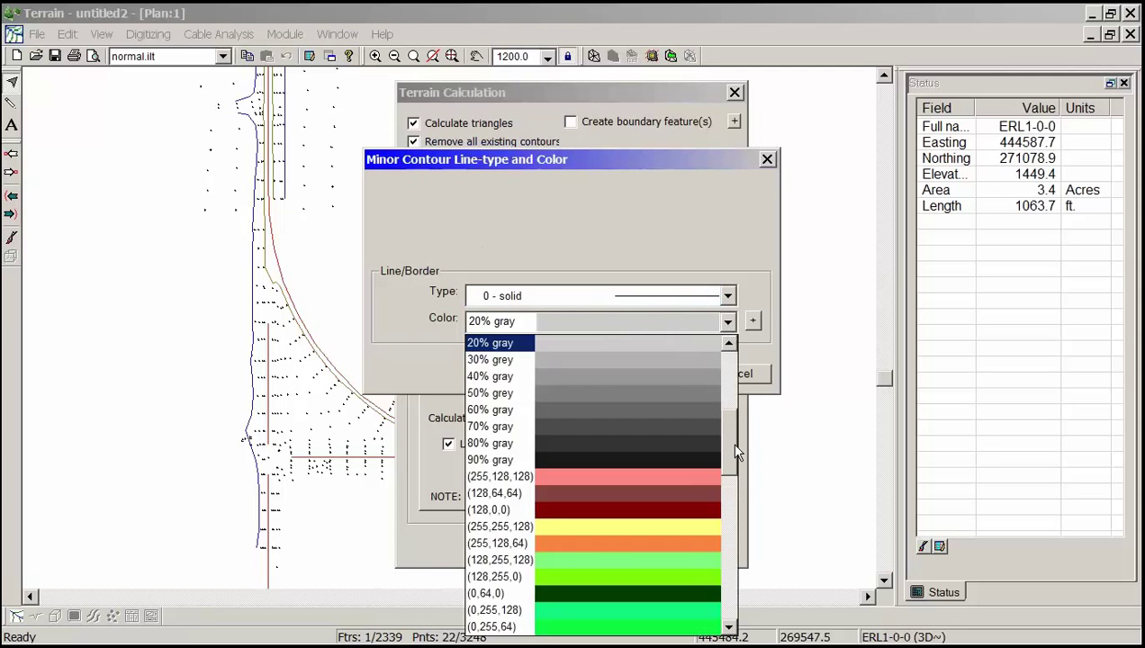
scroll(740, 406, up, 4)
scroll(740, 405, down, 2)
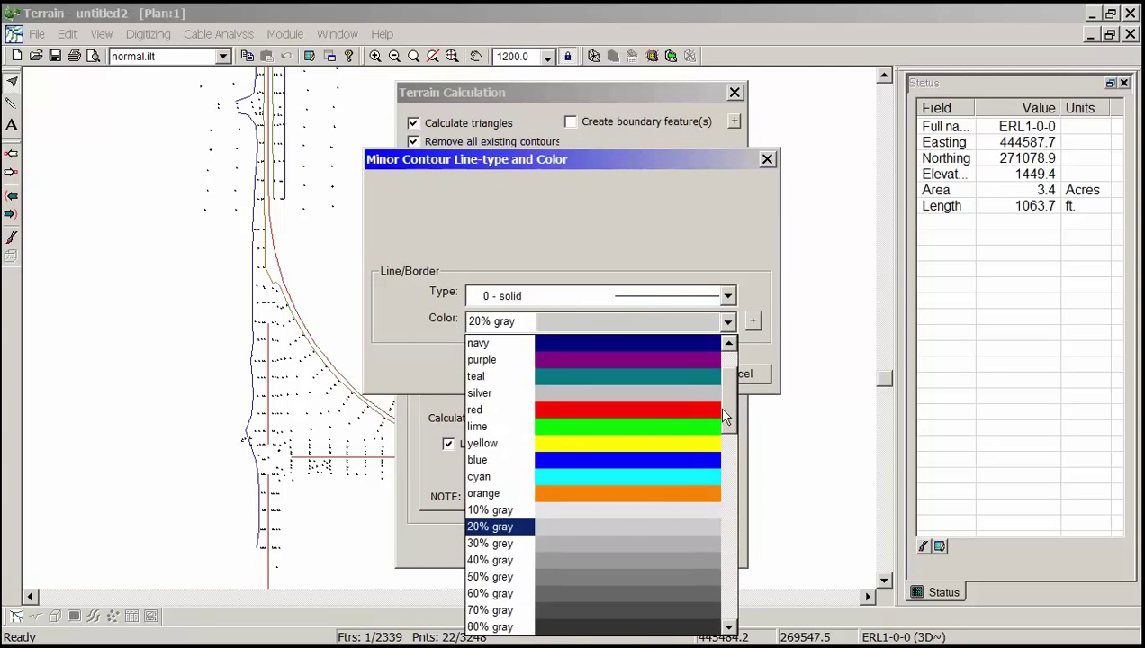
click(496, 408)
click(674, 376)
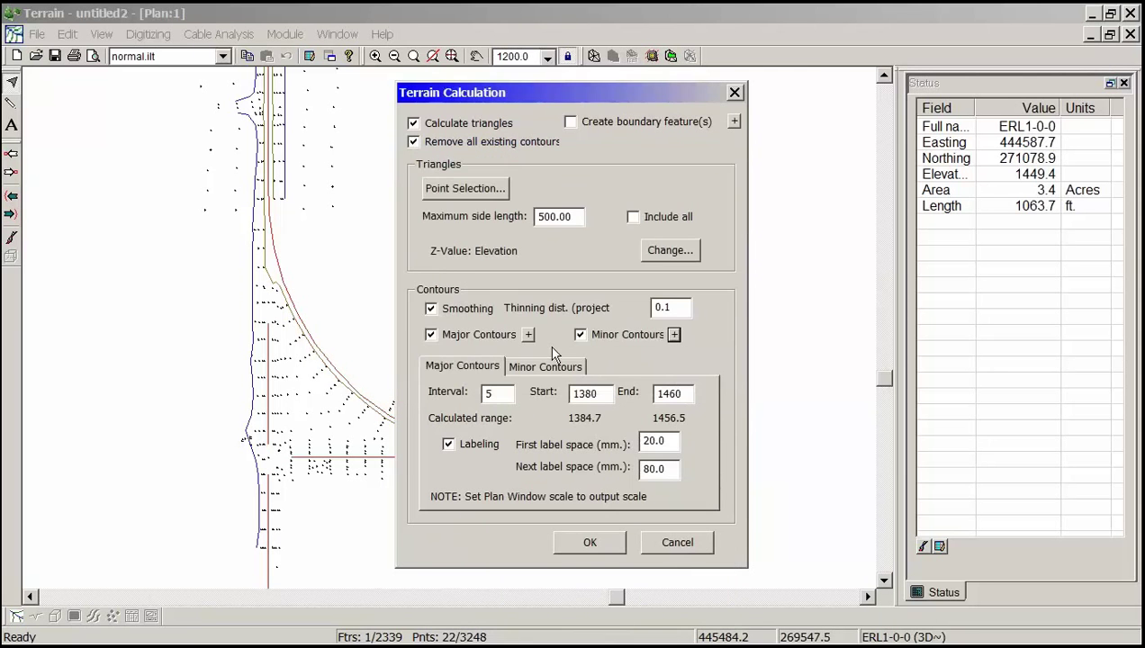
- Set the major contour line colour to black, keeping the solid line type
click(528, 334)
click(727, 323)
drag(731, 437, 734, 374)
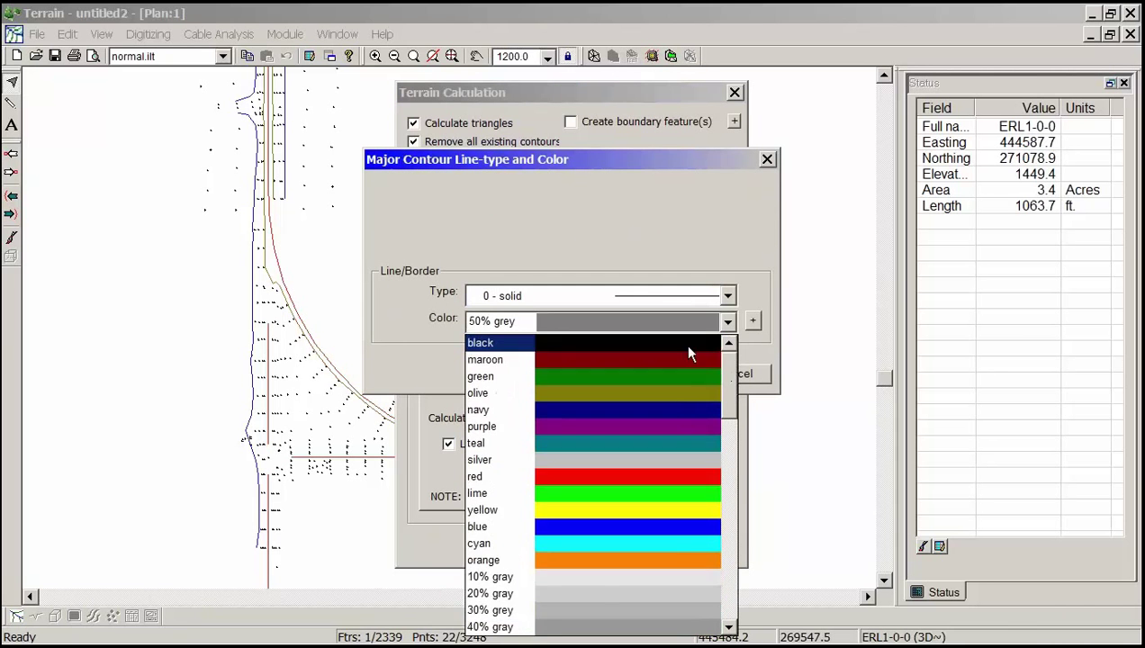
click(681, 343)
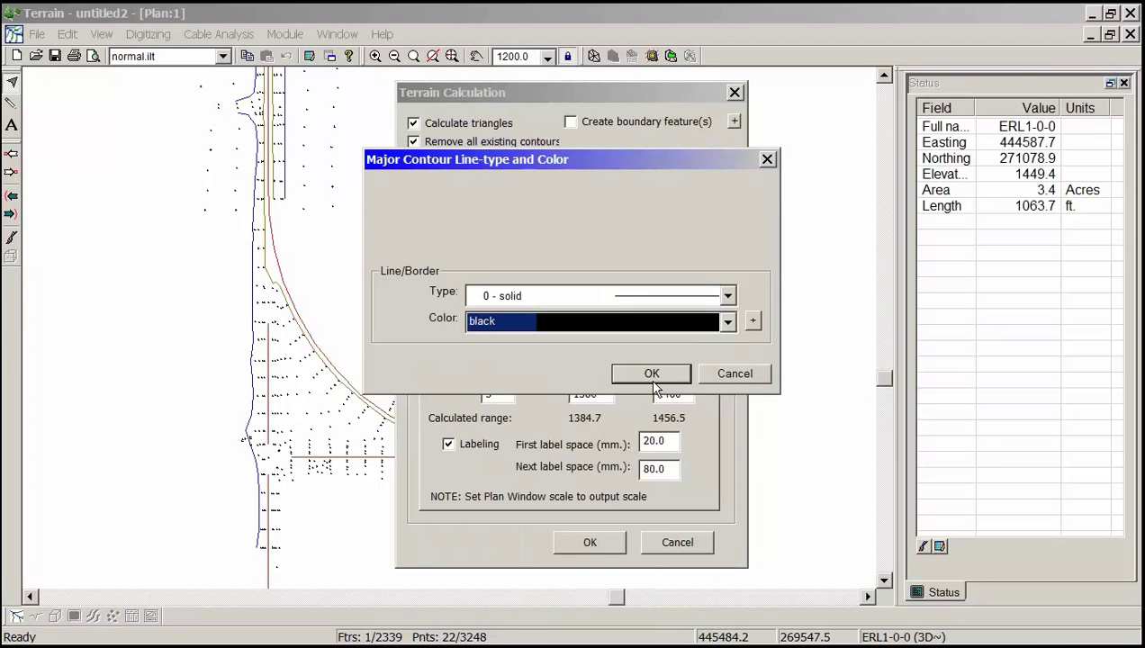
click(652, 373)
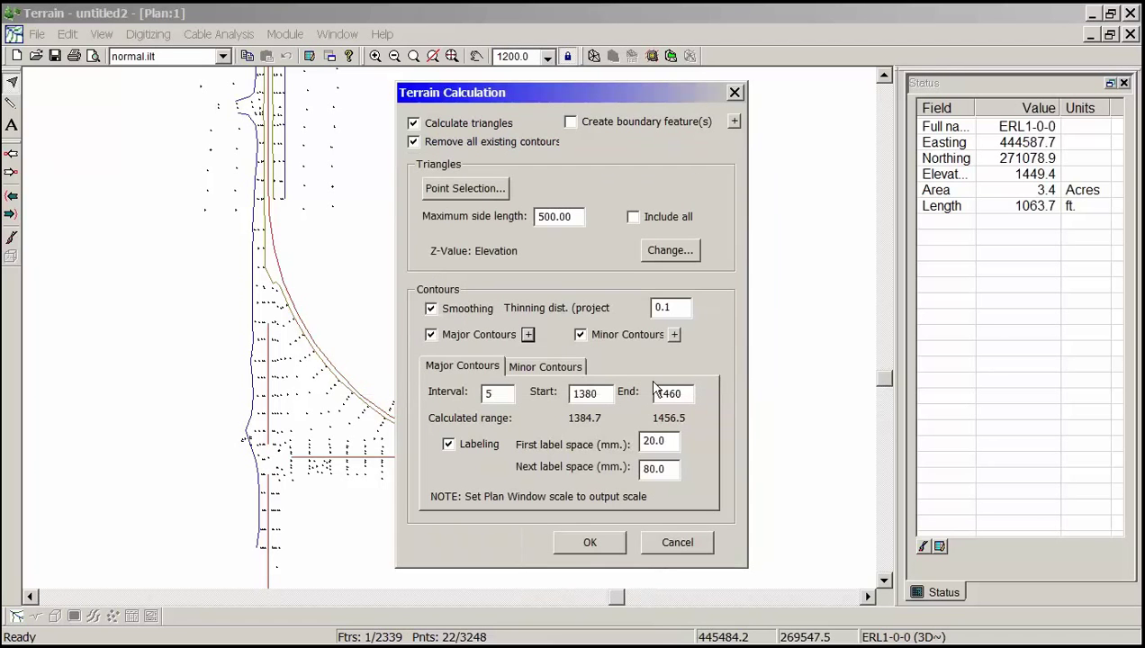
- Recheck the minor and major contour intervals and labelling, then calculate the terrain model and contours
click(545, 366)
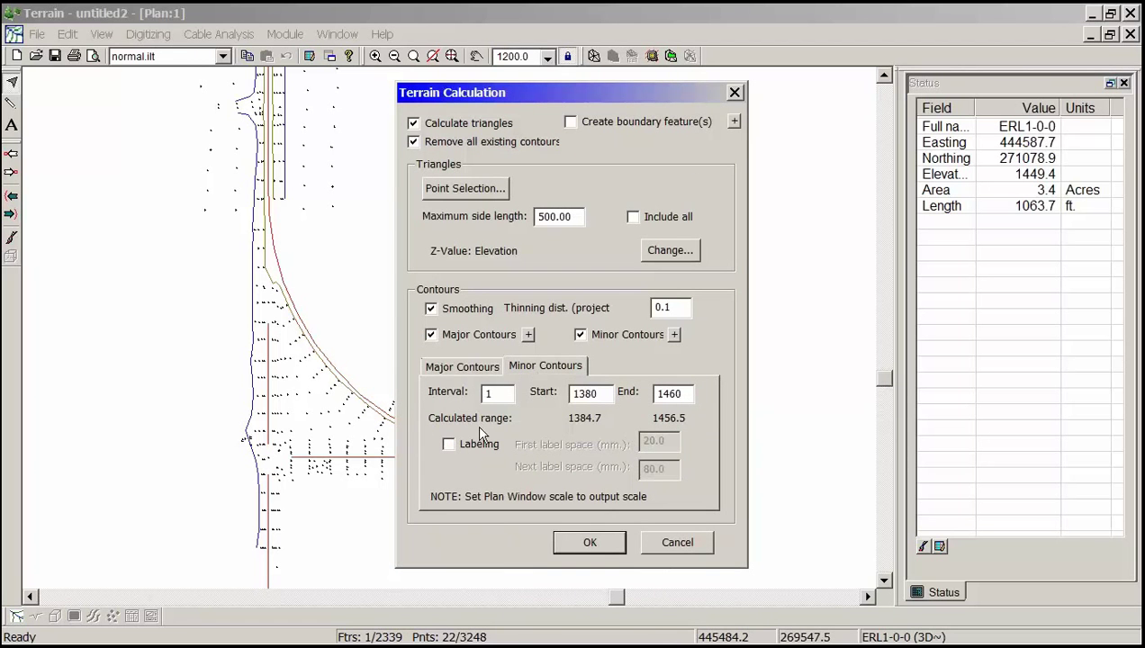
click(468, 370)
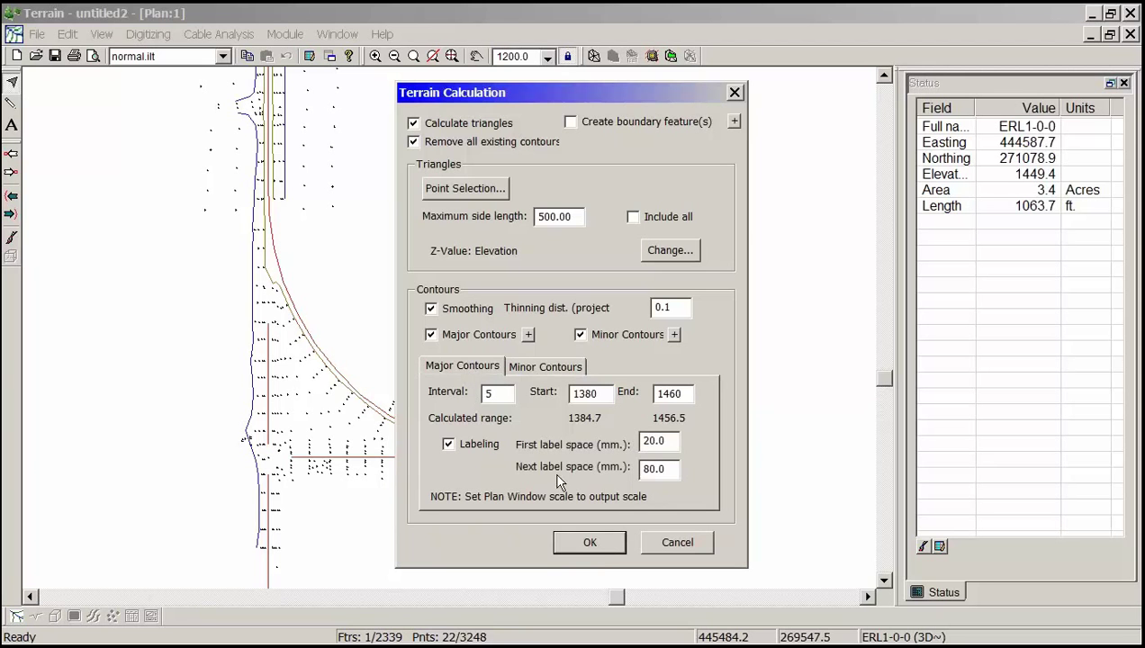
click(601, 547)
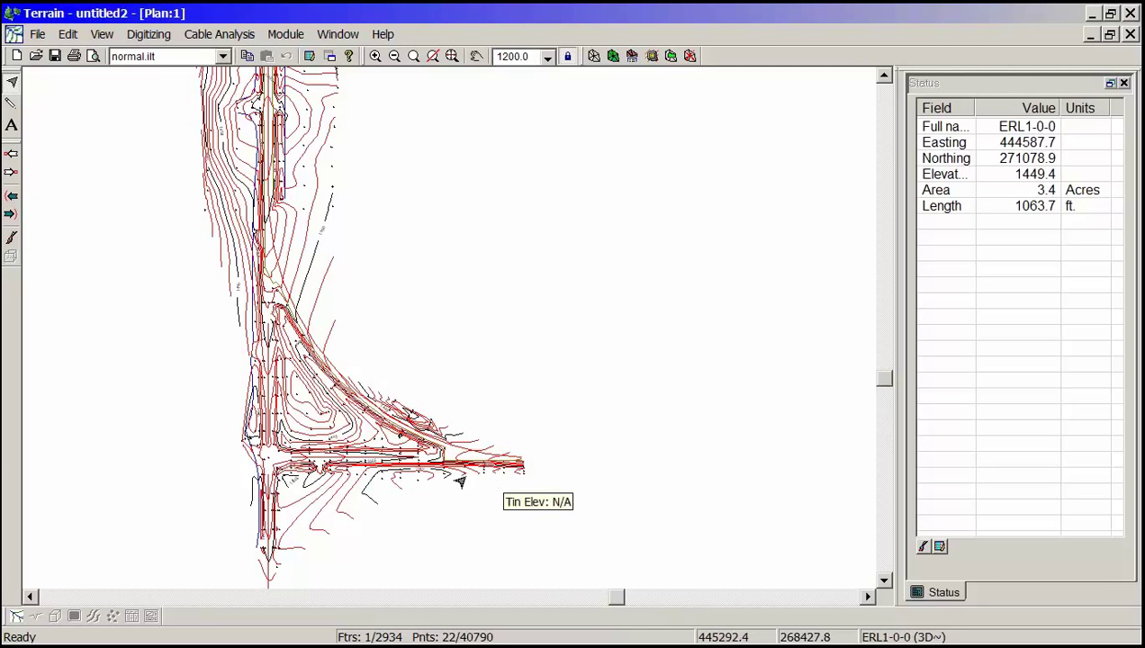
- Select the road centreline at its eastern end and save the terrain model as County Road.ter, replacing the existing file
scroll(481, 484, up, 4)
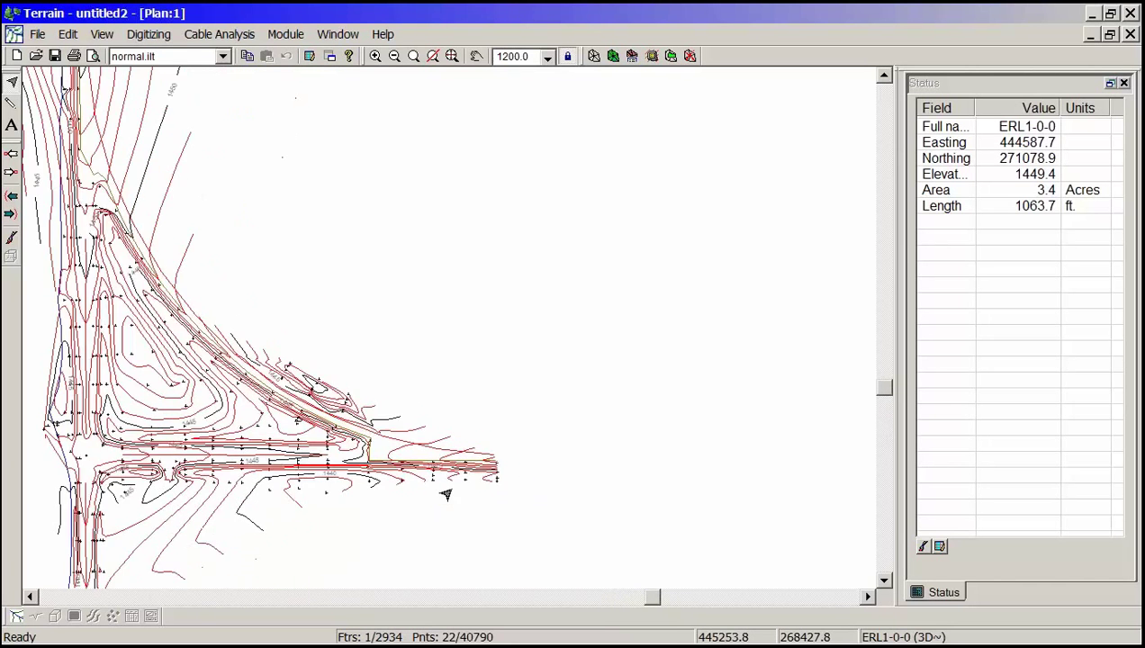
click(496, 449)
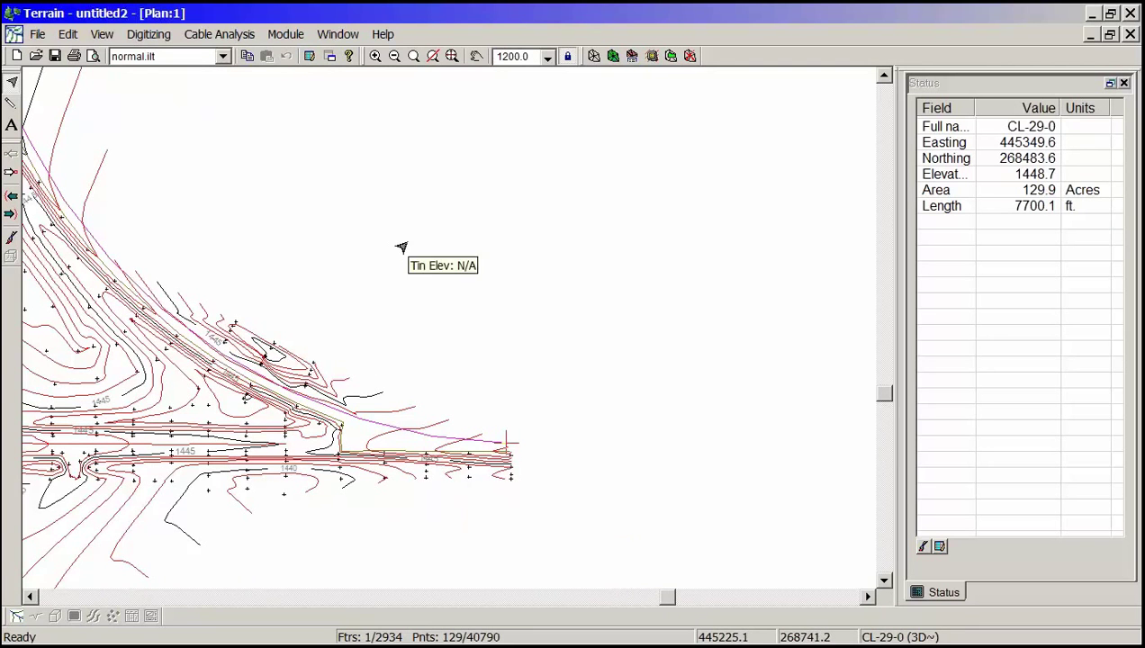
click(55, 58)
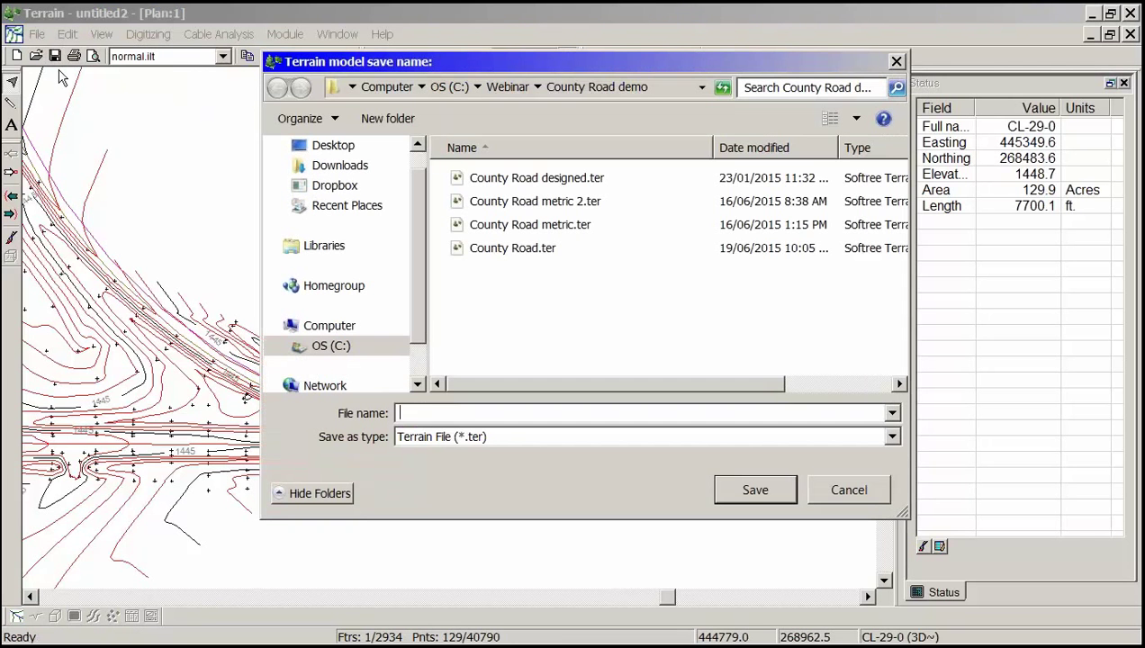
click(524, 251)
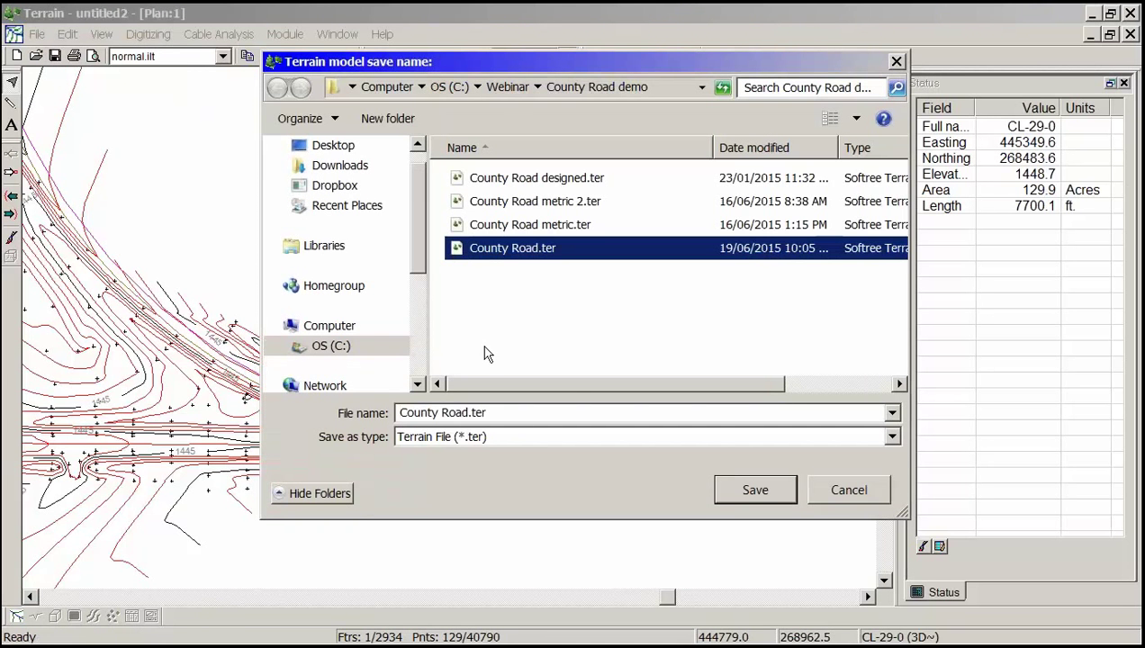
click(754, 494)
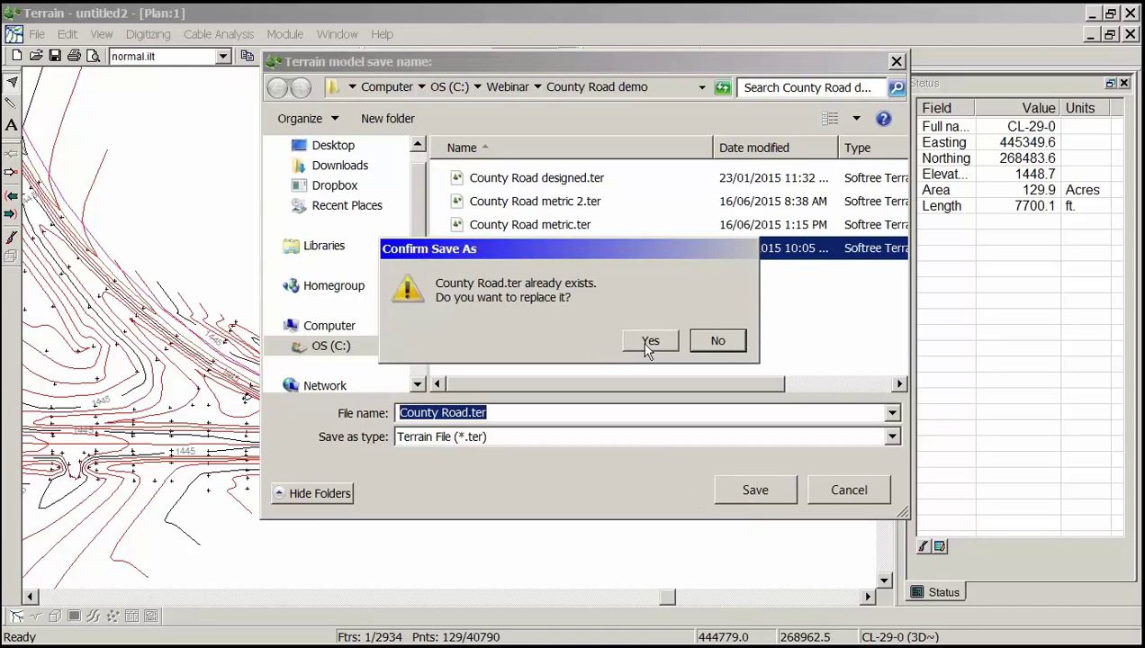
click(653, 340)
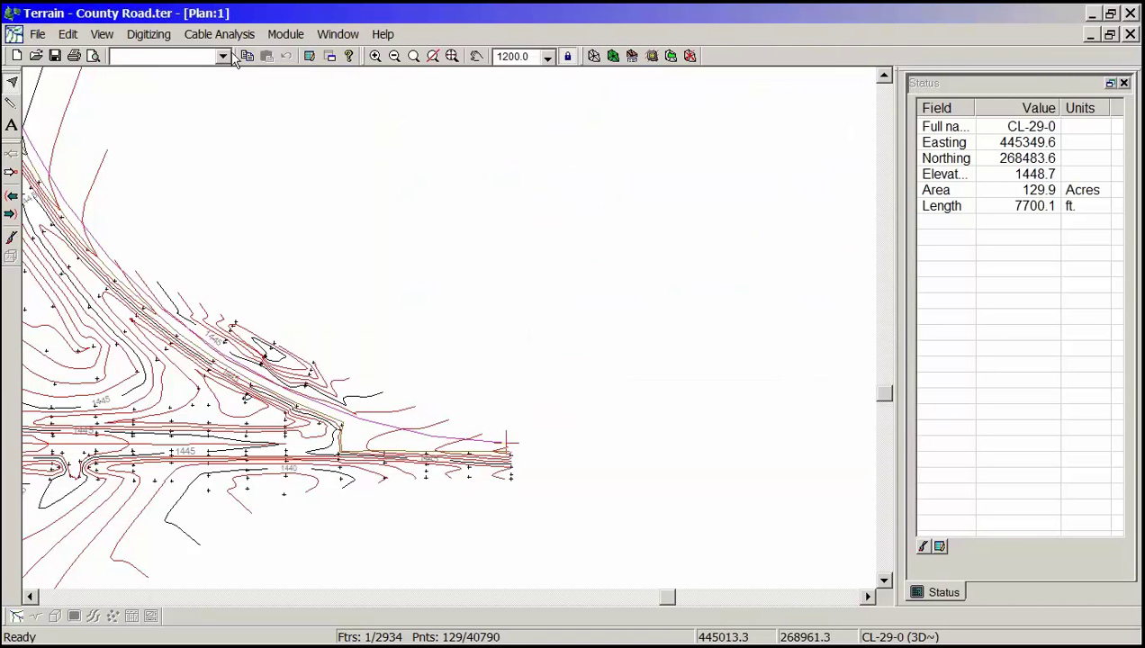
- Switch to the Location Design module and maximise its window
click(286, 35)
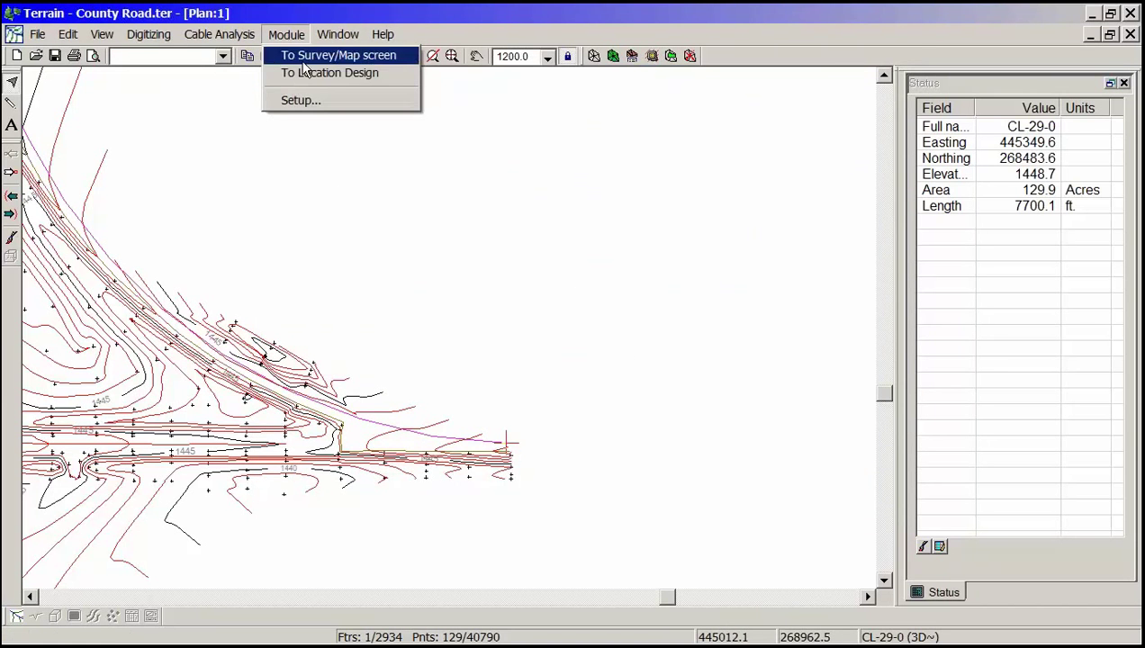
click(309, 76)
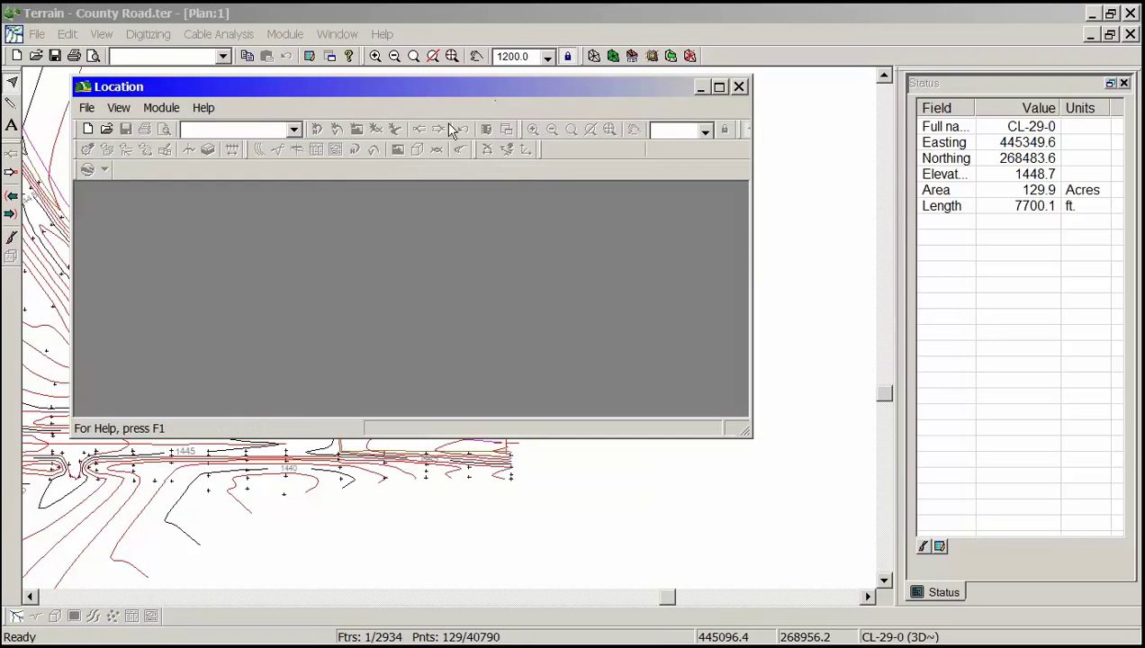
double_click(414, 90)
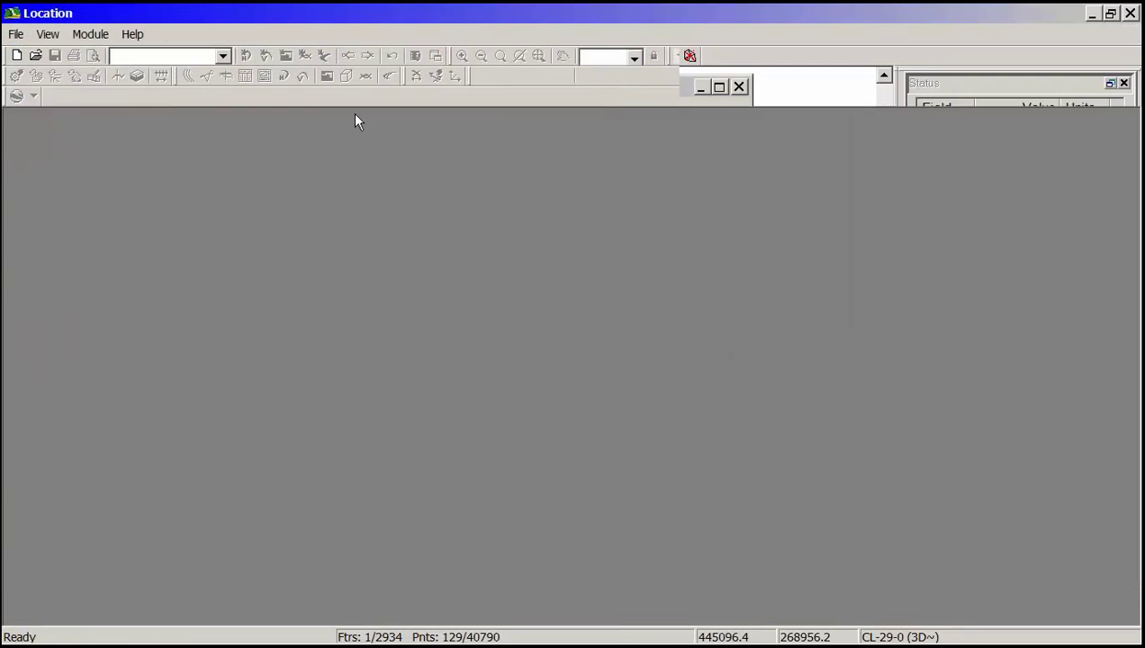
- Create a new location design from County Road.ter in the Webinar\County Road demo folder, starting from the terrain's current feature
click(17, 36)
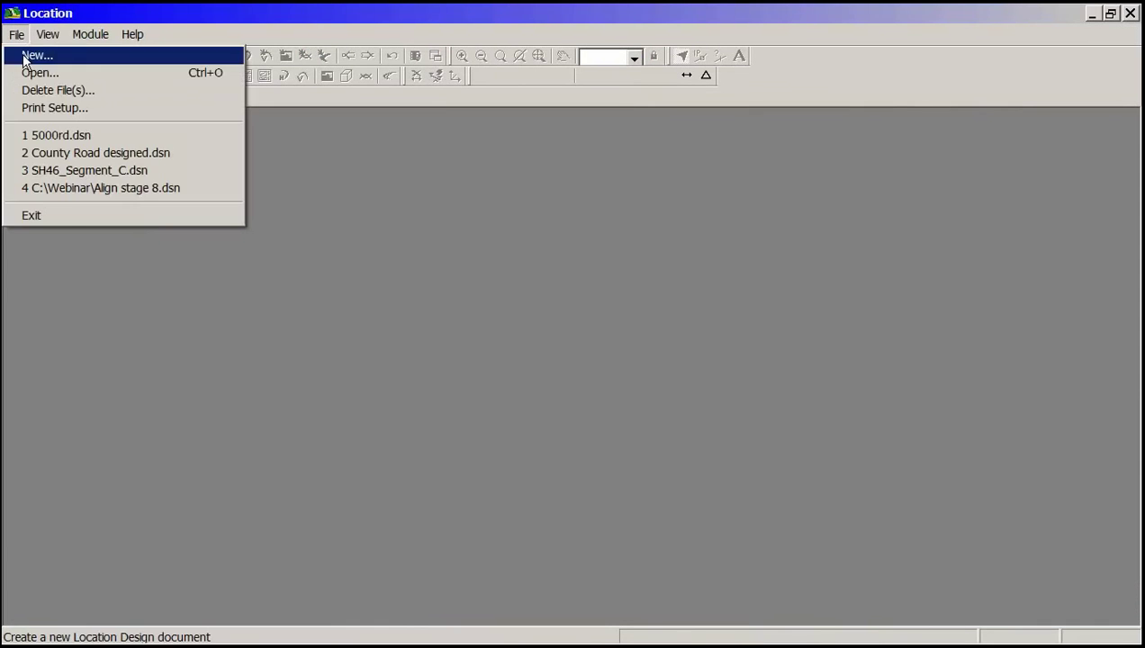
click(24, 54)
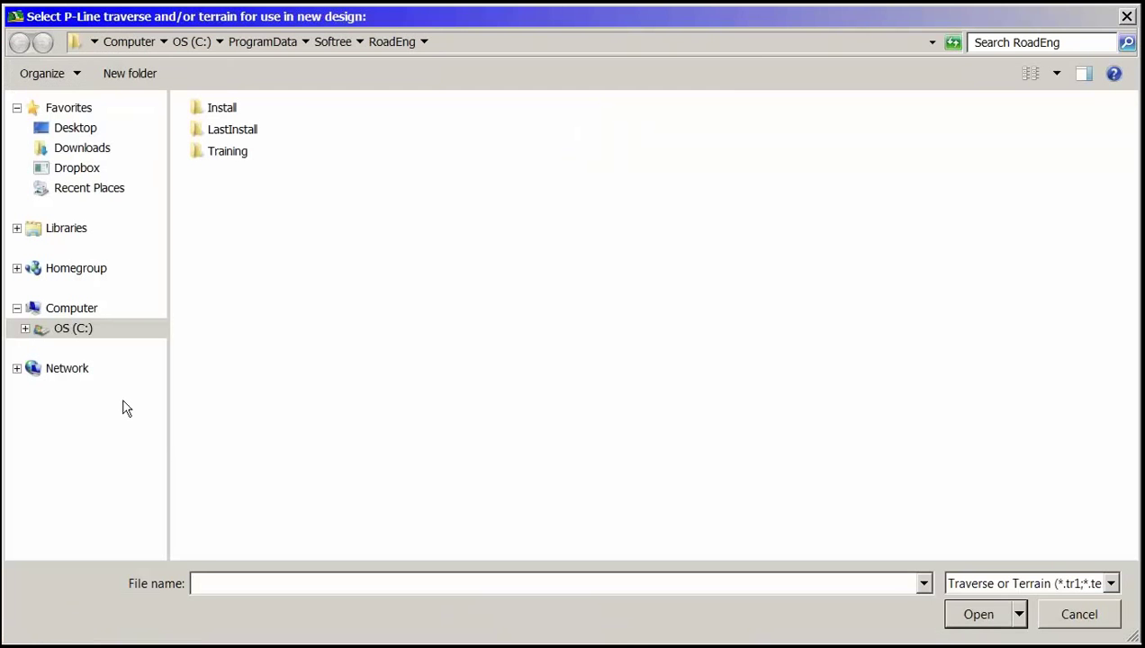
click(73, 329)
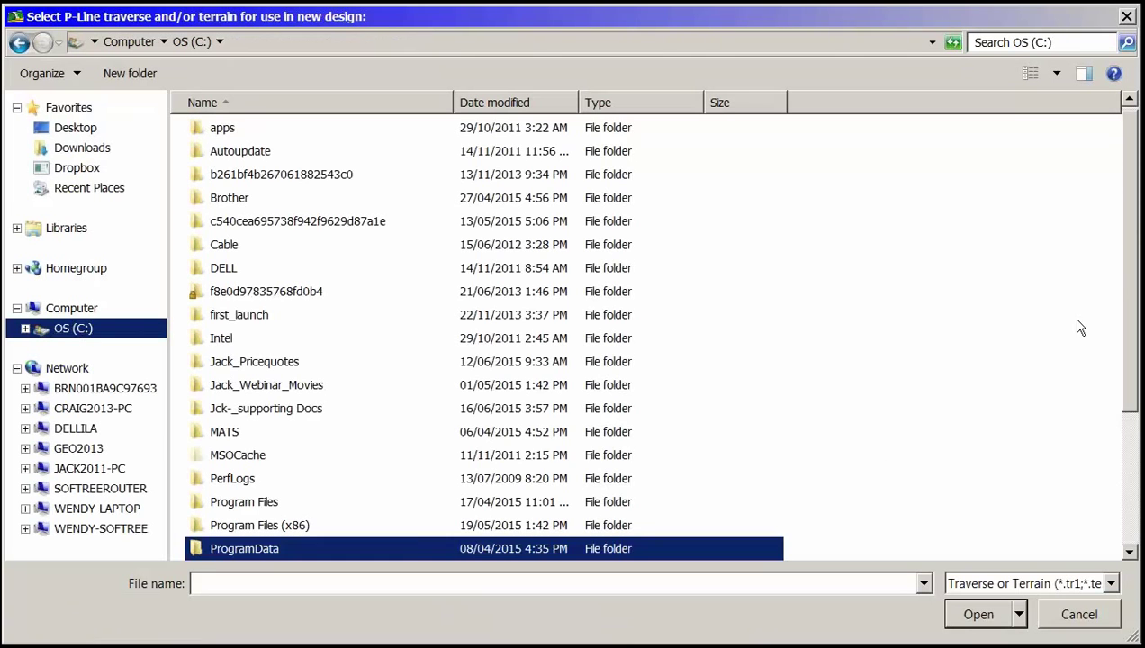
drag(1127, 284, 1117, 466)
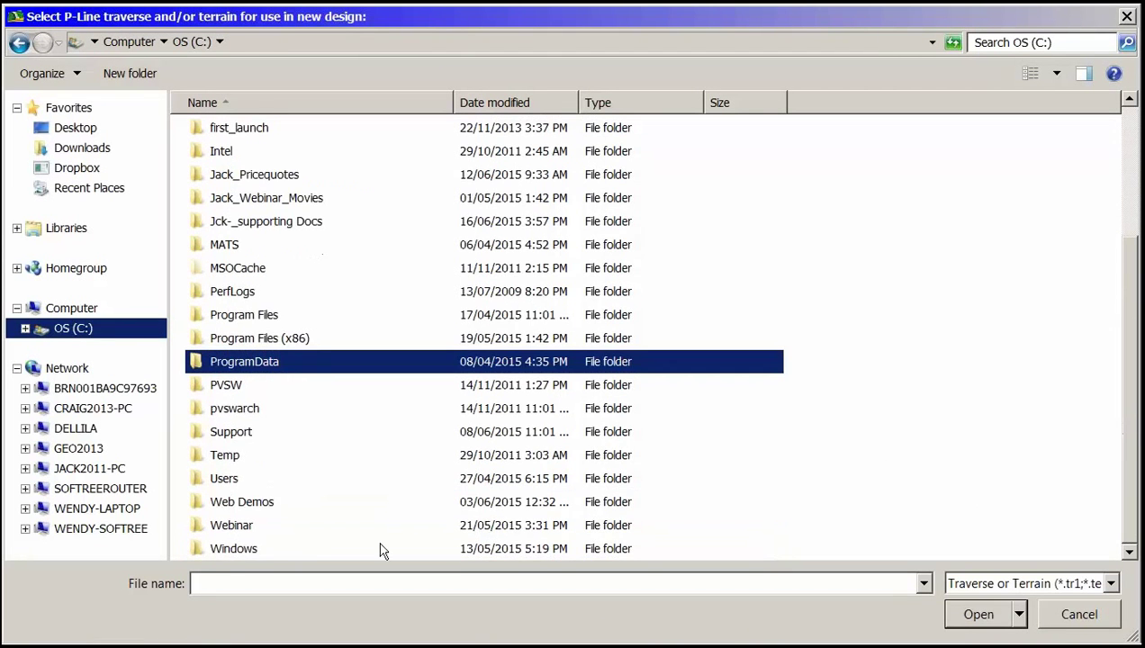
double_click(253, 526)
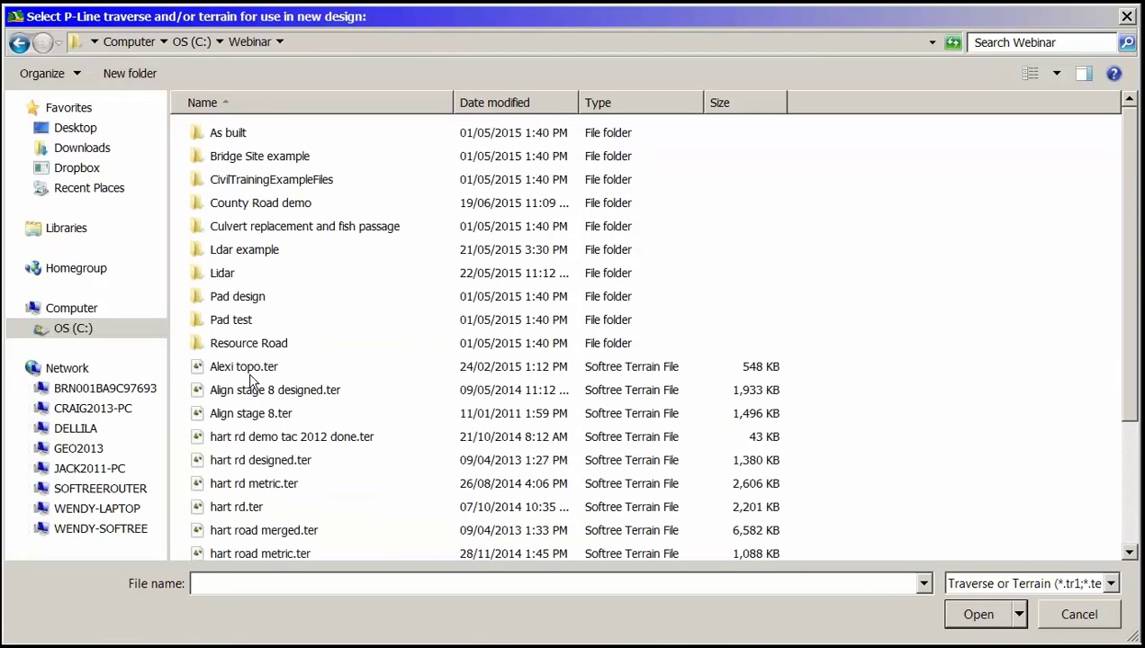
double_click(260, 207)
click(258, 205)
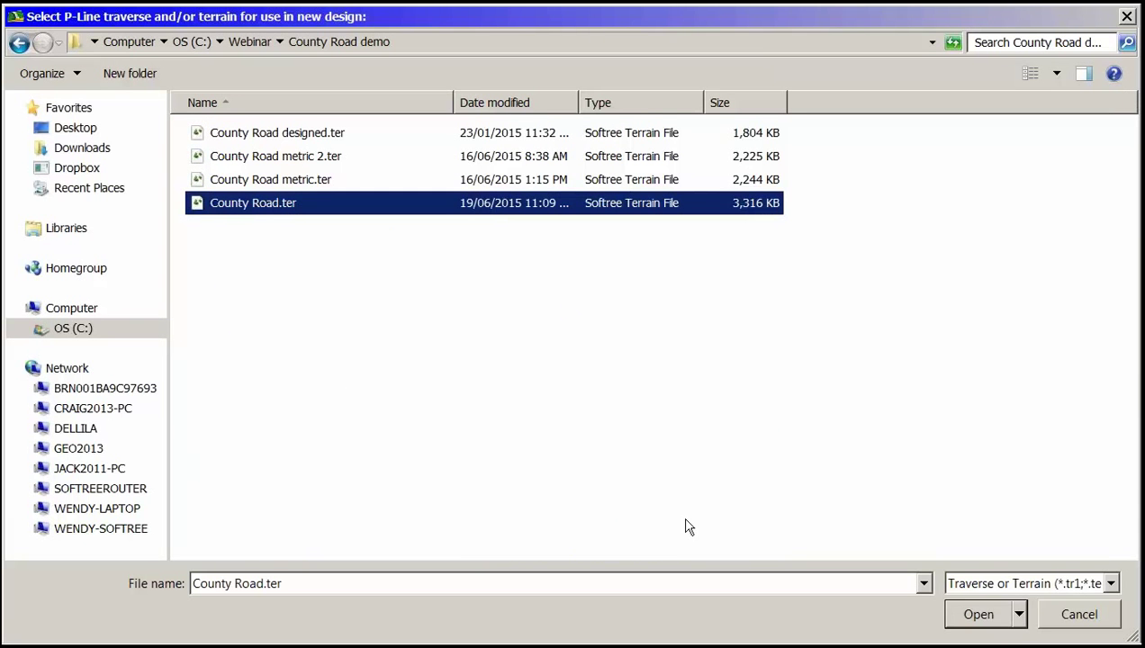
click(978, 616)
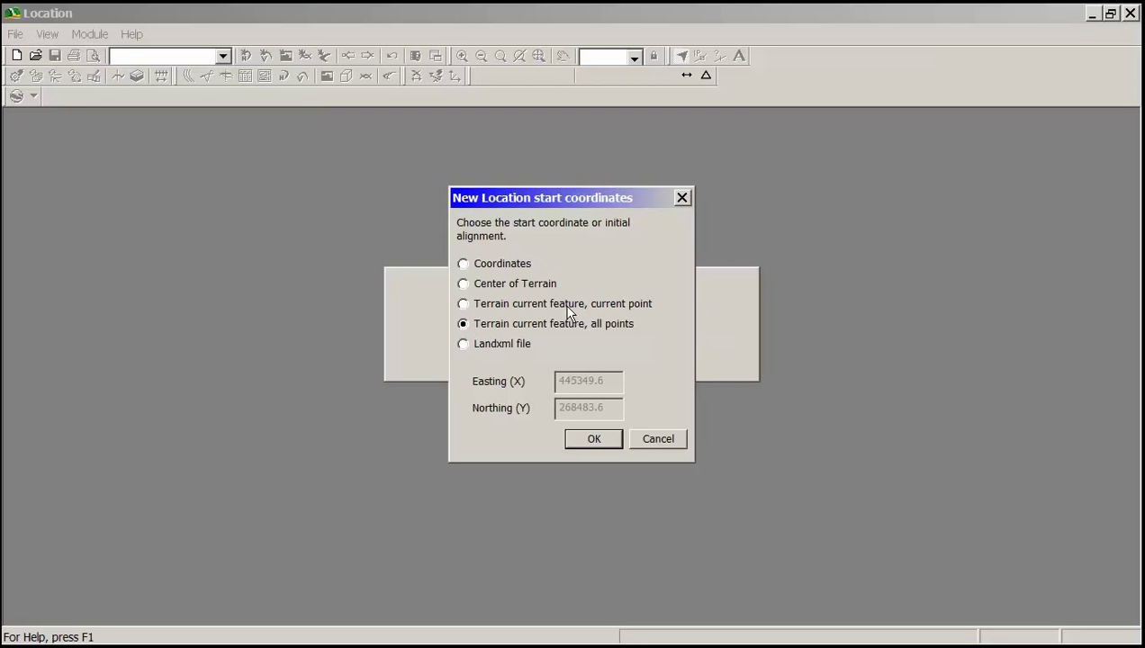
click(591, 439)
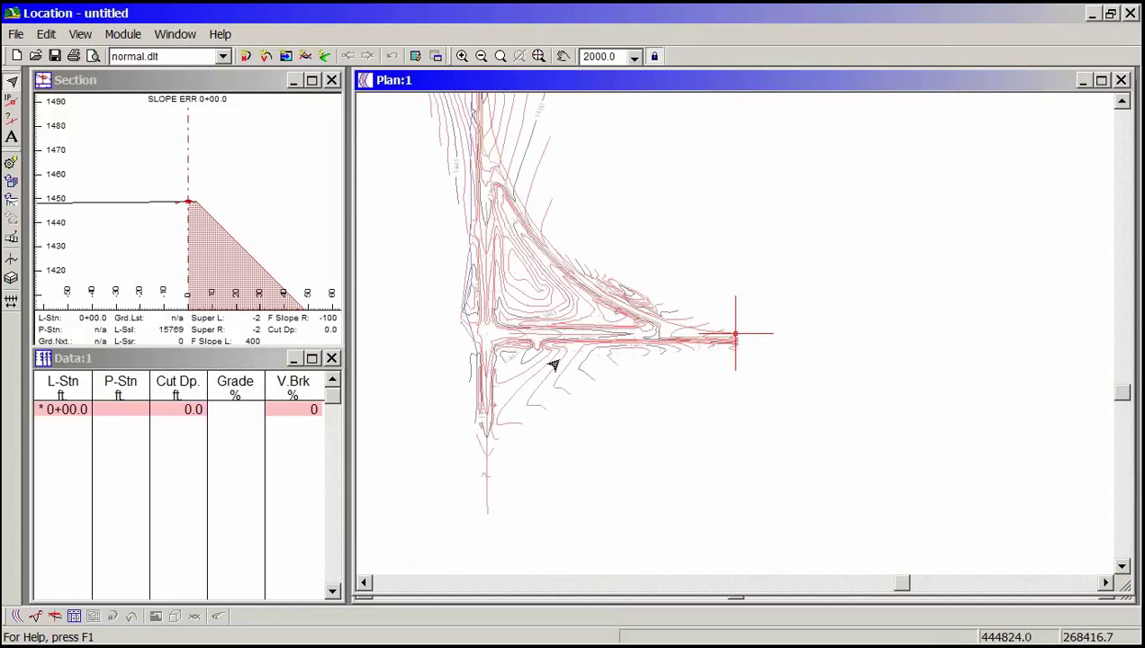
- Use the IP tool to place the first alignment point at the eastern end of the road centreline
scroll(698, 360, up, 2)
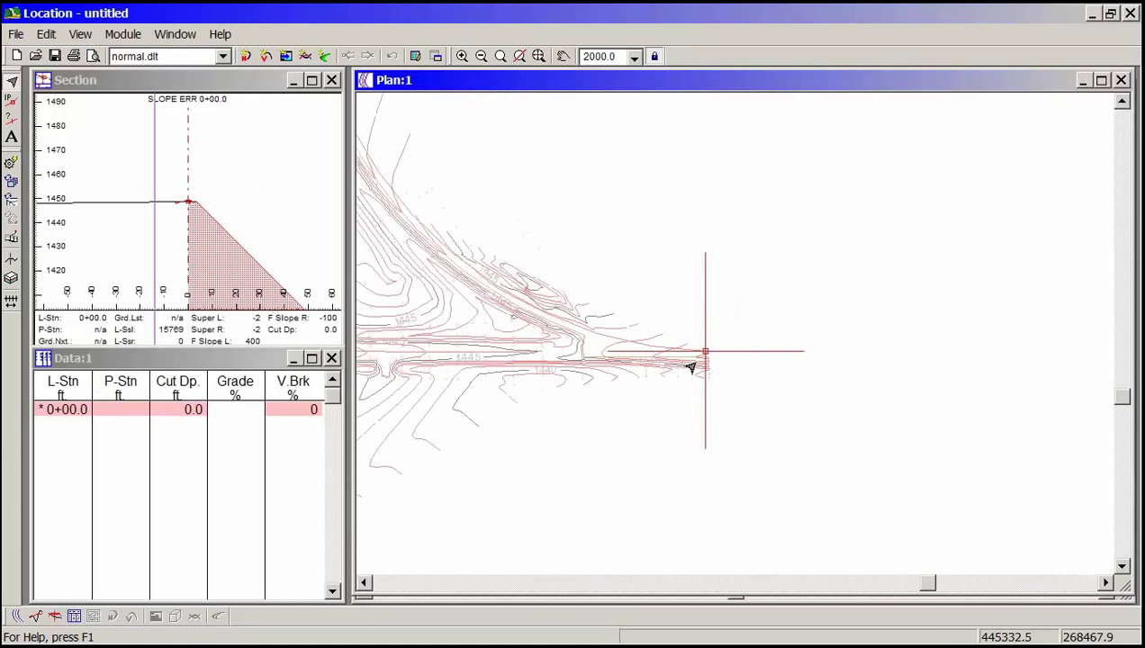
right_click(694, 378)
click(766, 402)
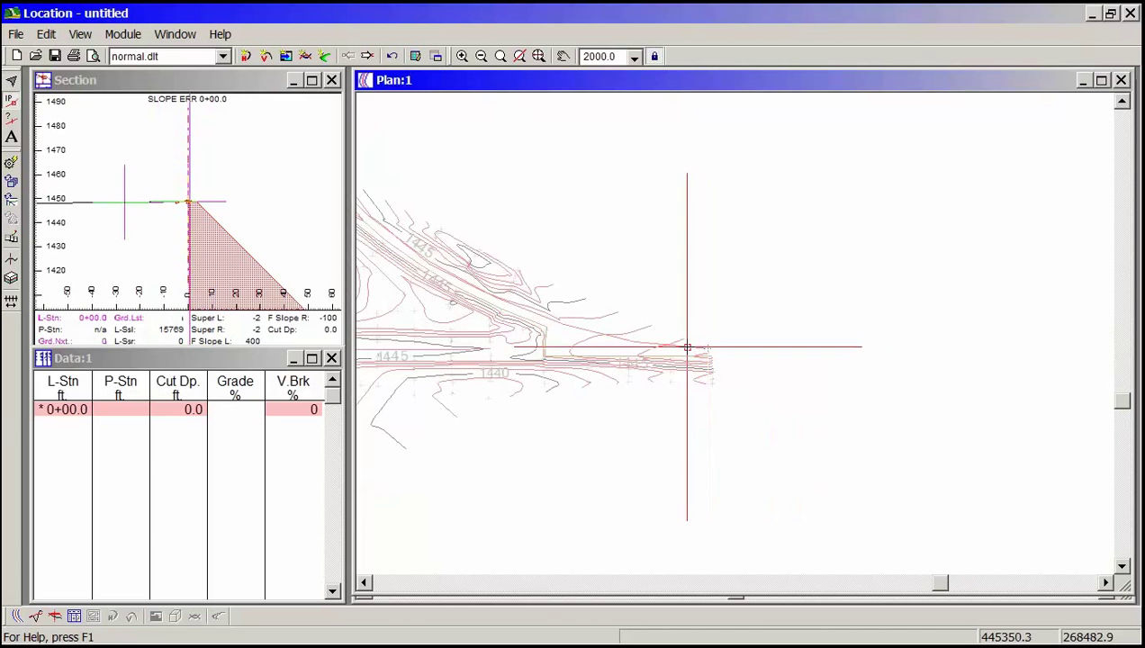
click(691, 345)
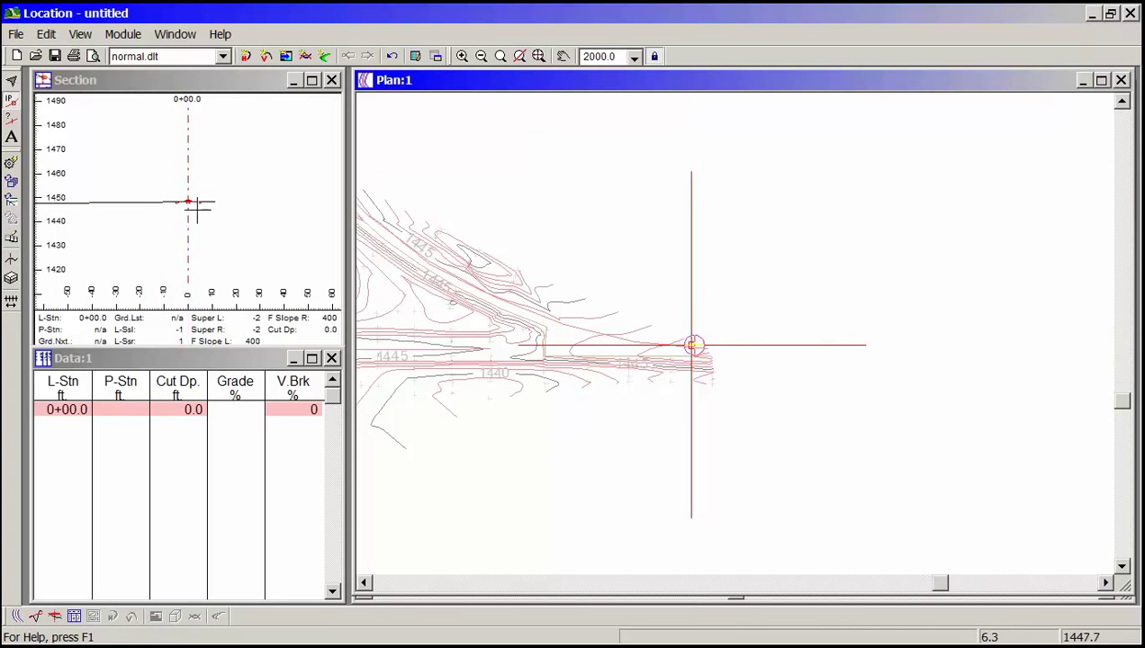
- Enable the Extend ground option for section ground extrapolation in the Location module's alignment setup
click(126, 34)
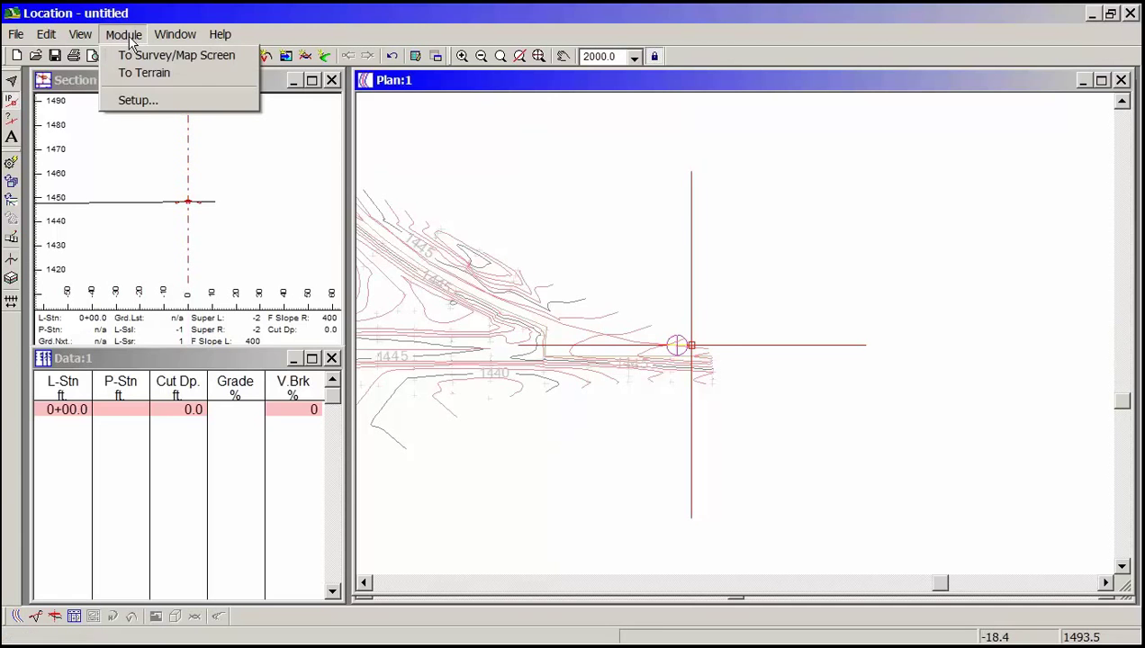
click(136, 103)
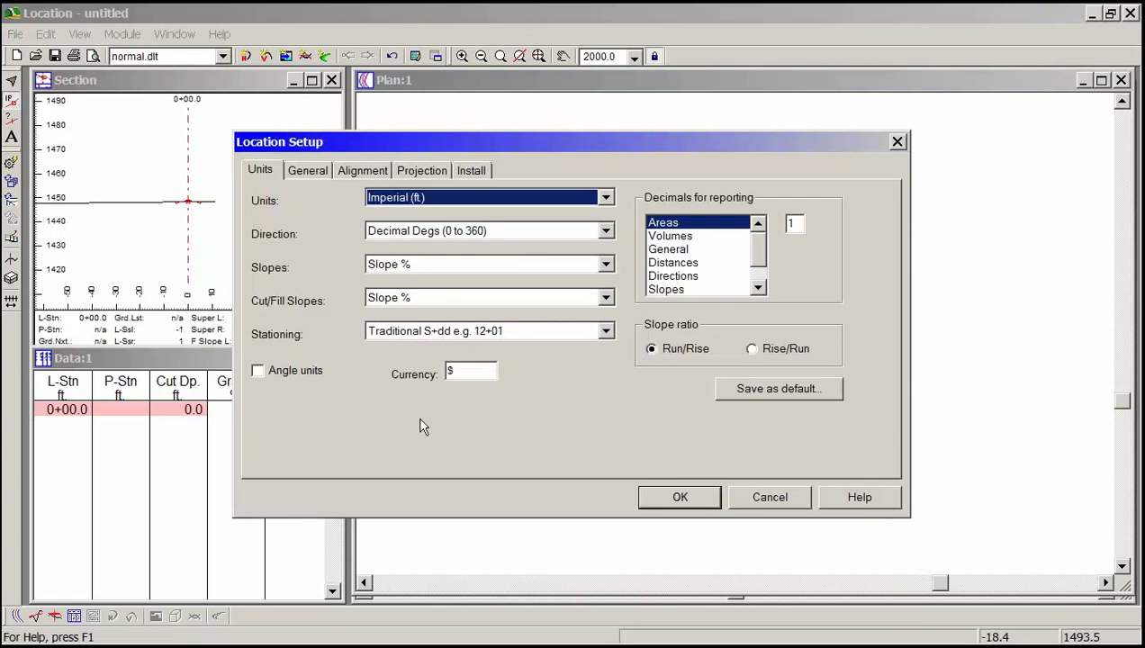
click(356, 172)
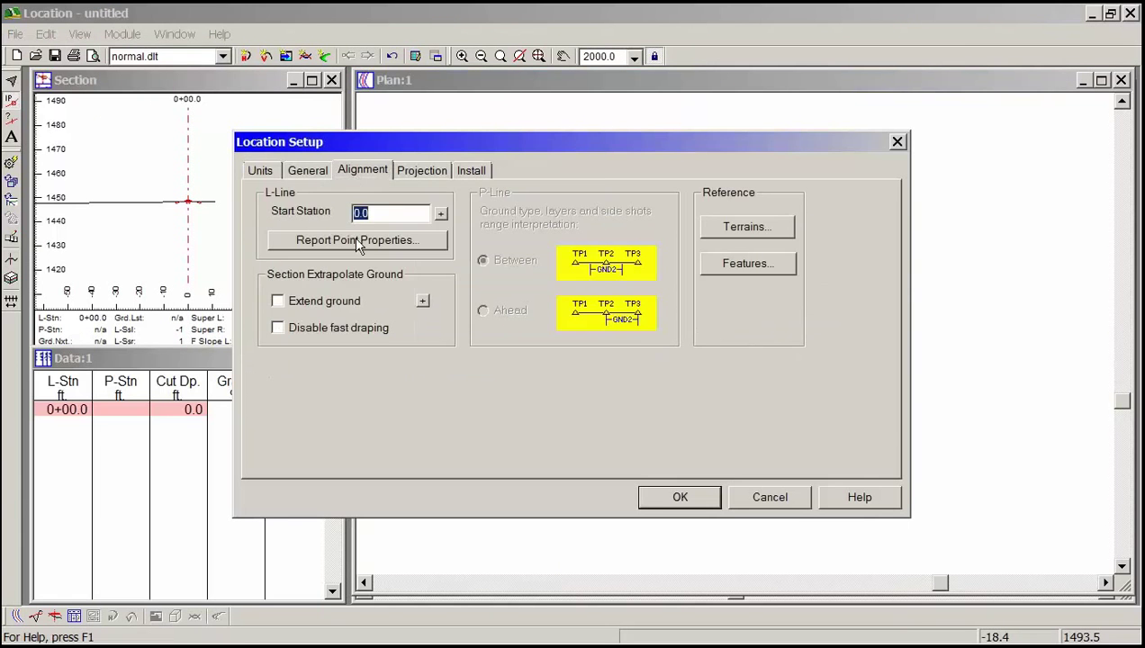
click(328, 302)
click(677, 504)
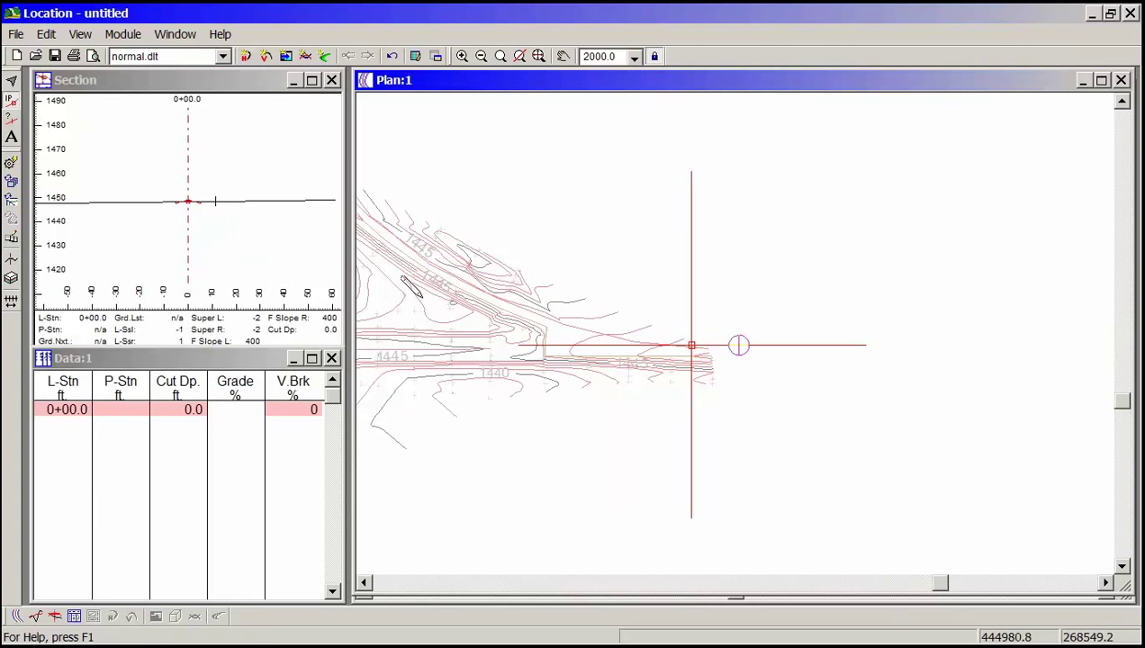
- Open the template editor and load the template table containing the Rural, Urban and Resource Low Volume templates
scroll(639, 356, up, 3)
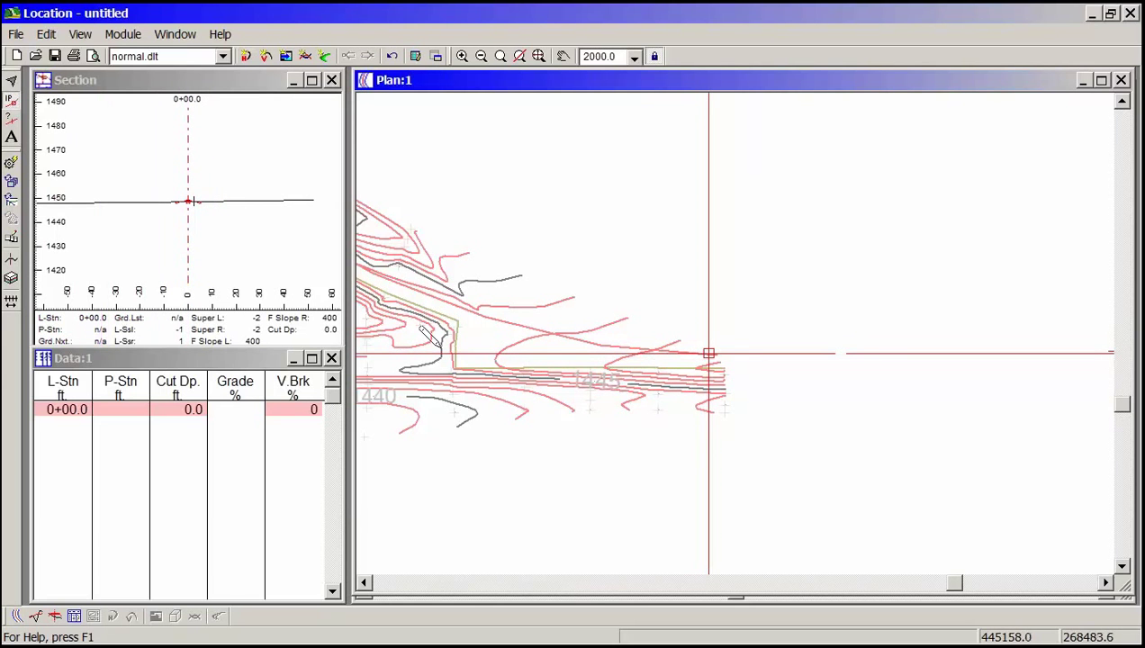
click(43, 38)
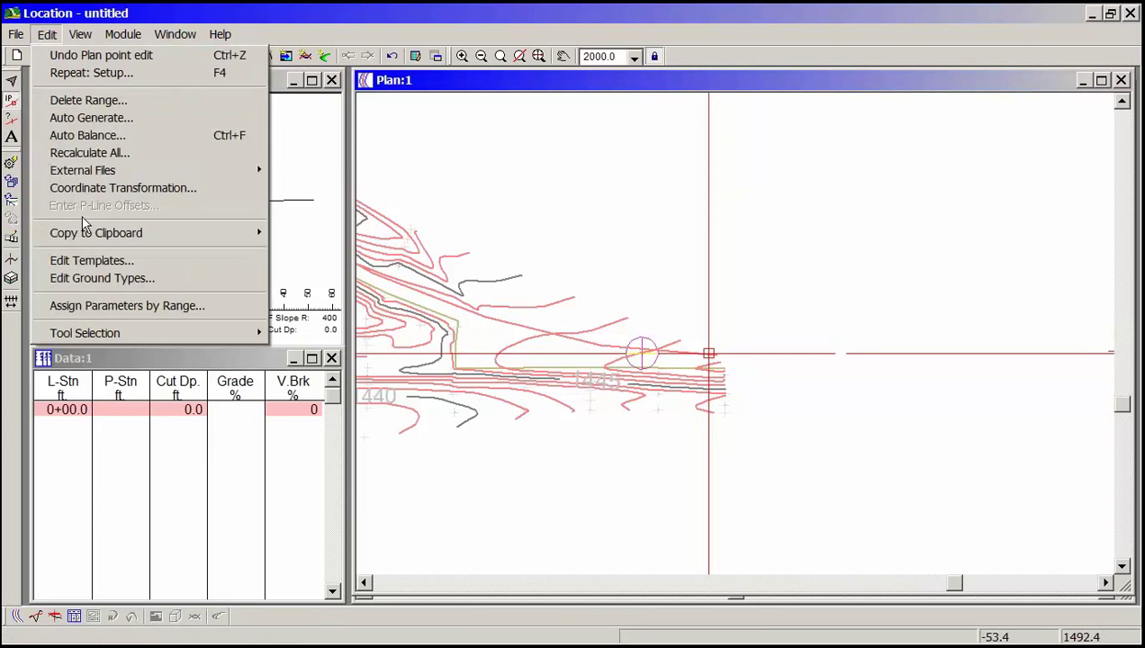
click(95, 261)
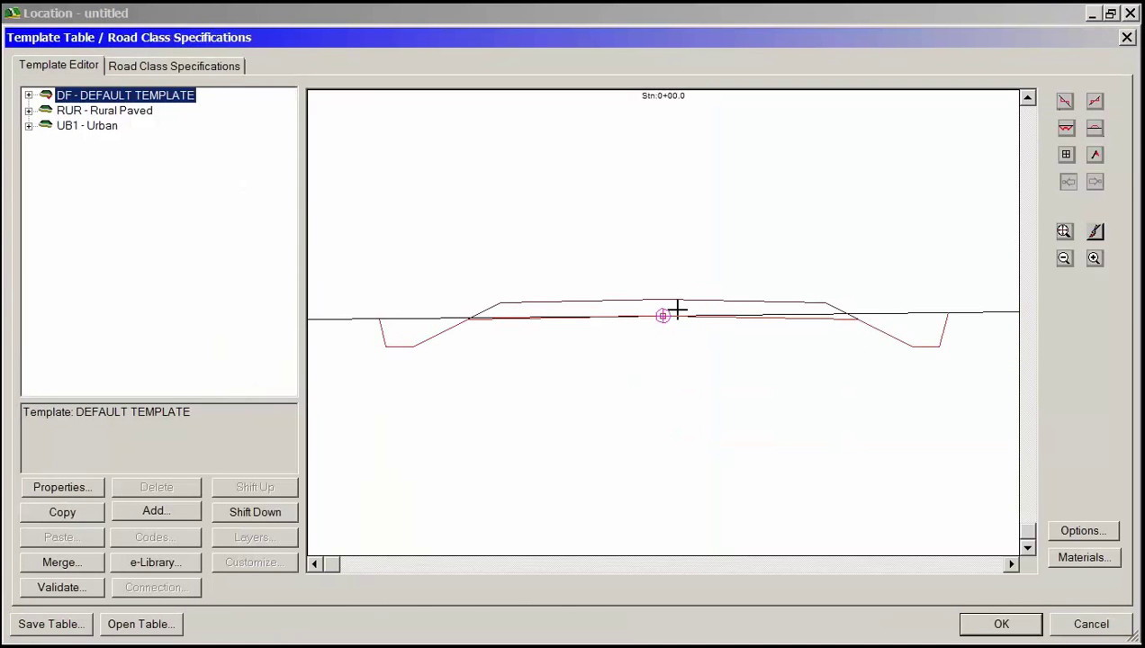
mouse_move(680, 312)
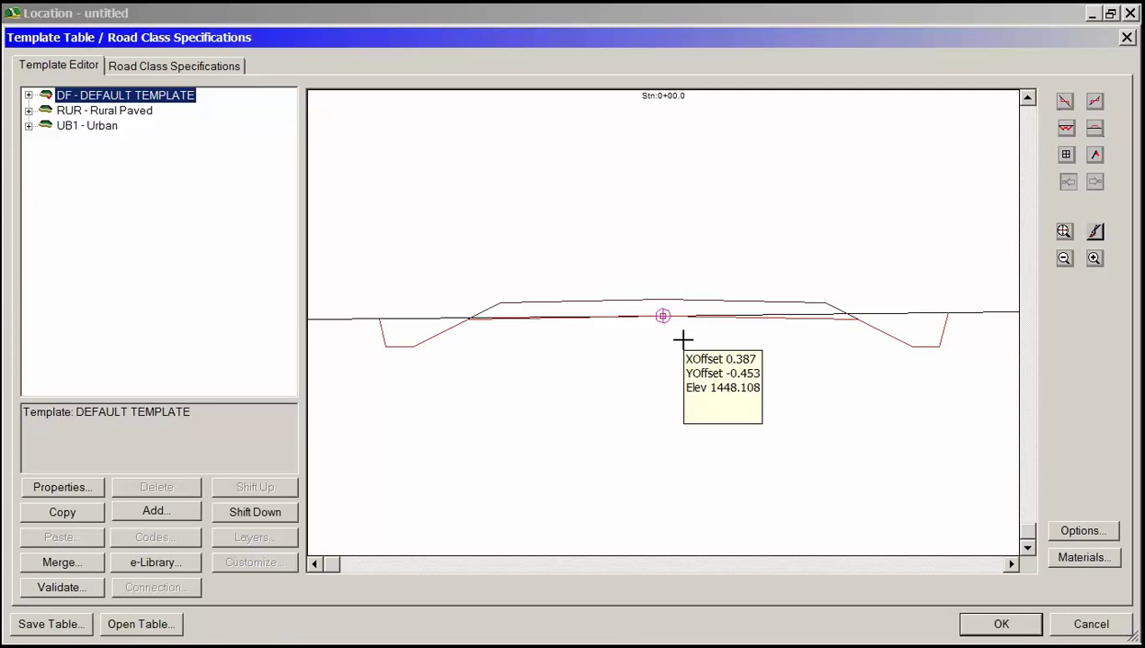
click(171, 627)
click(241, 174)
click(981, 615)
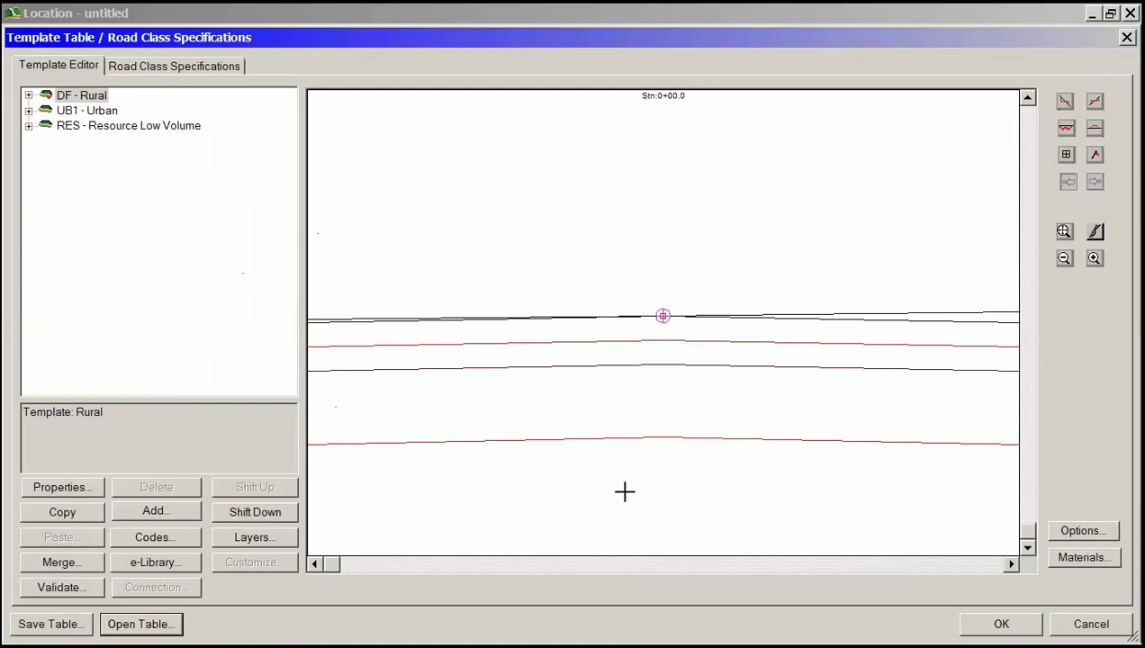
- Expand the Rural template and examine its left and right roadway, ditch and slope components in the cross-section
scroll(551, 326, down, 5)
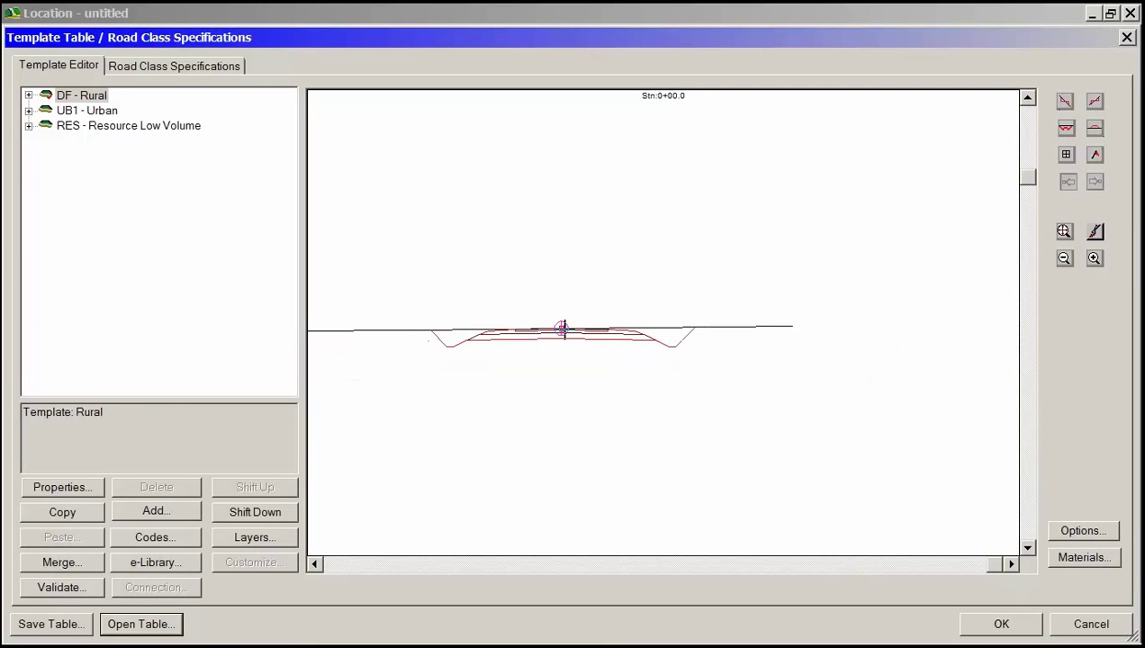
scroll(557, 326, up, 3)
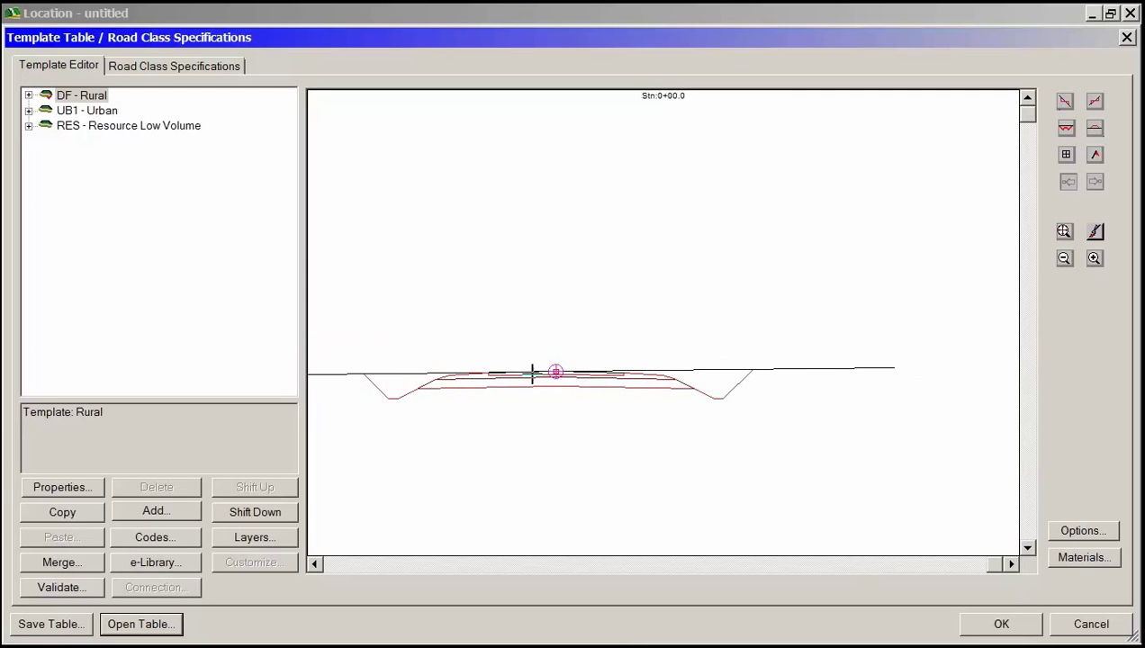
scroll(545, 409, up, 5)
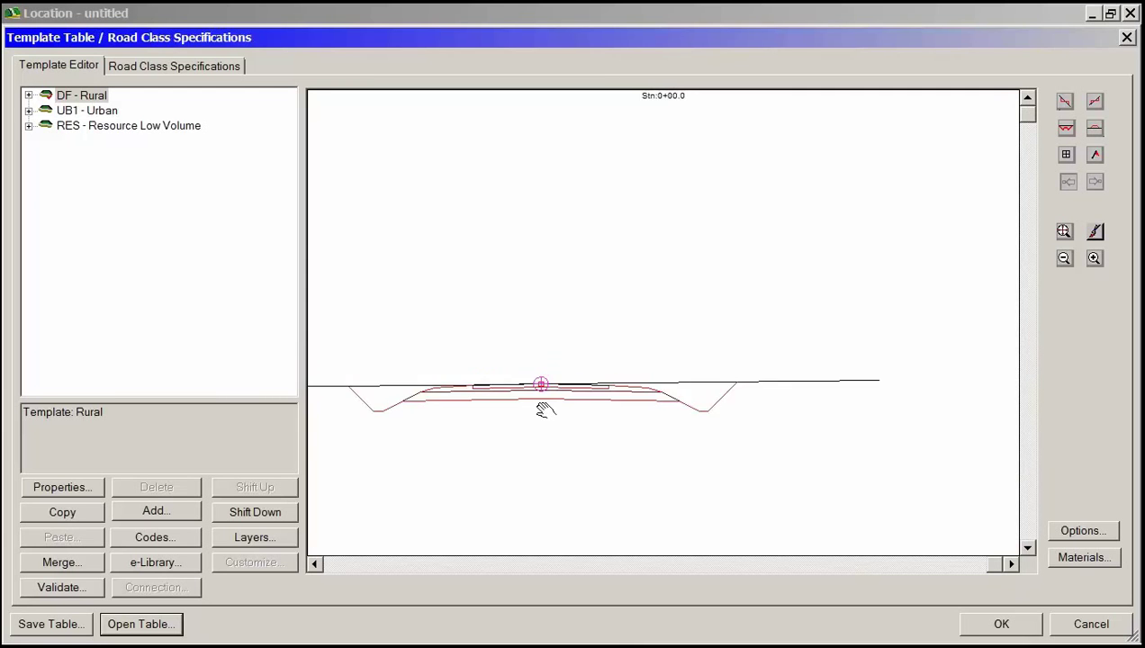
middle_drag(544, 409, 570, 353)
double_click(90, 96)
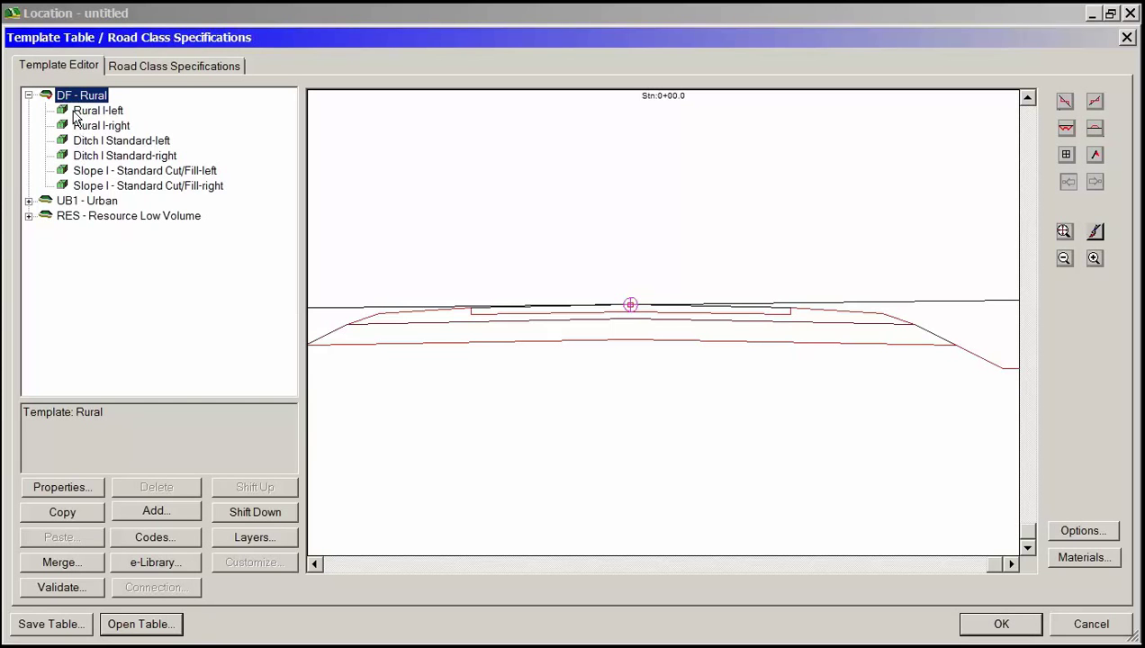
middle_drag(644, 327, 662, 294)
scroll(661, 295, down, 2)
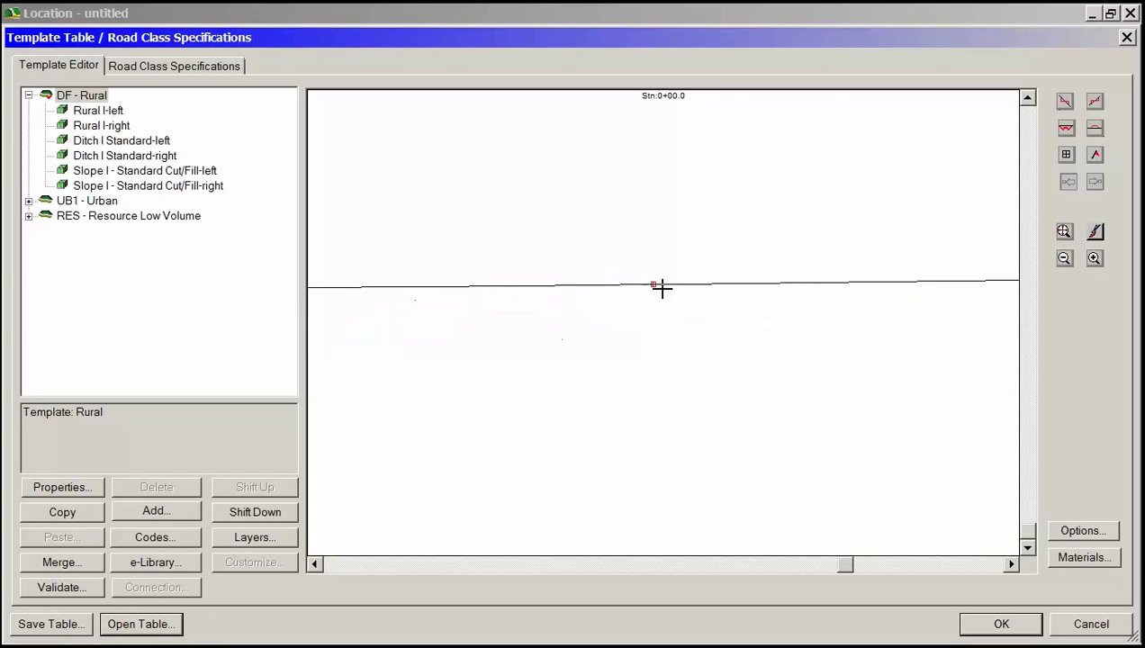
click(97, 112)
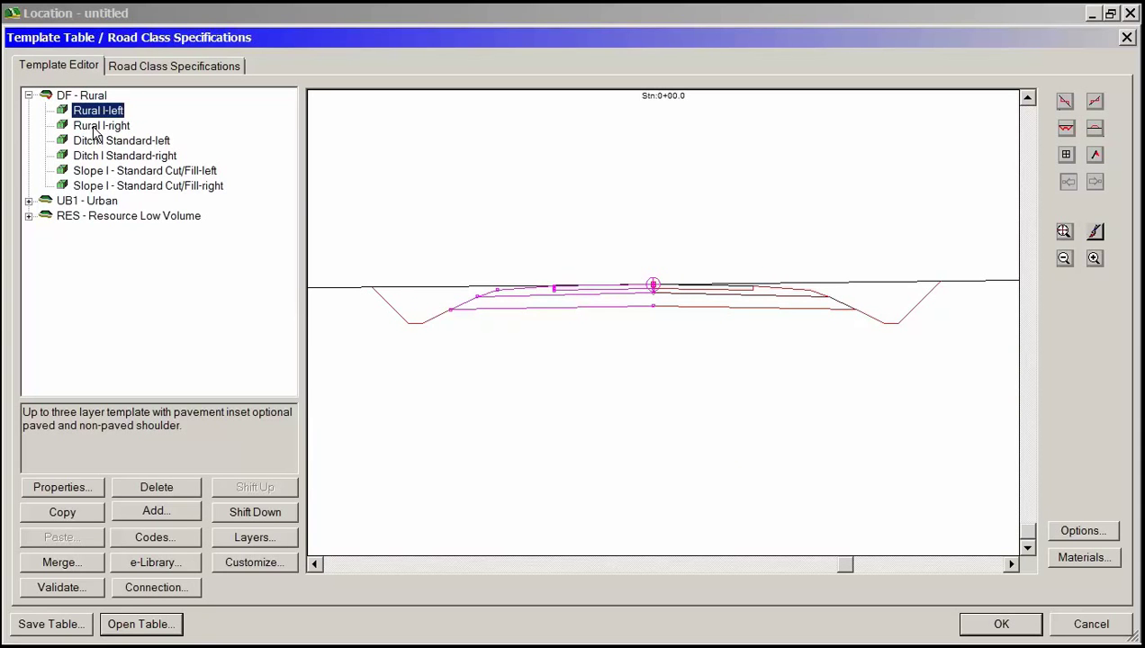
click(96, 131)
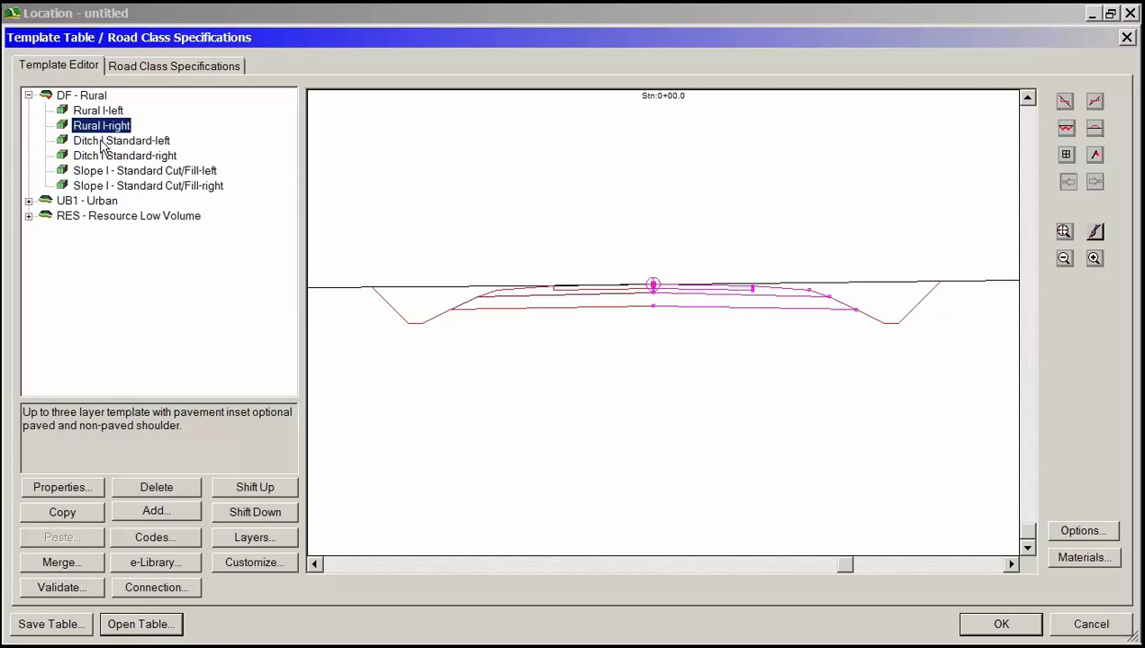
click(102, 143)
click(102, 157)
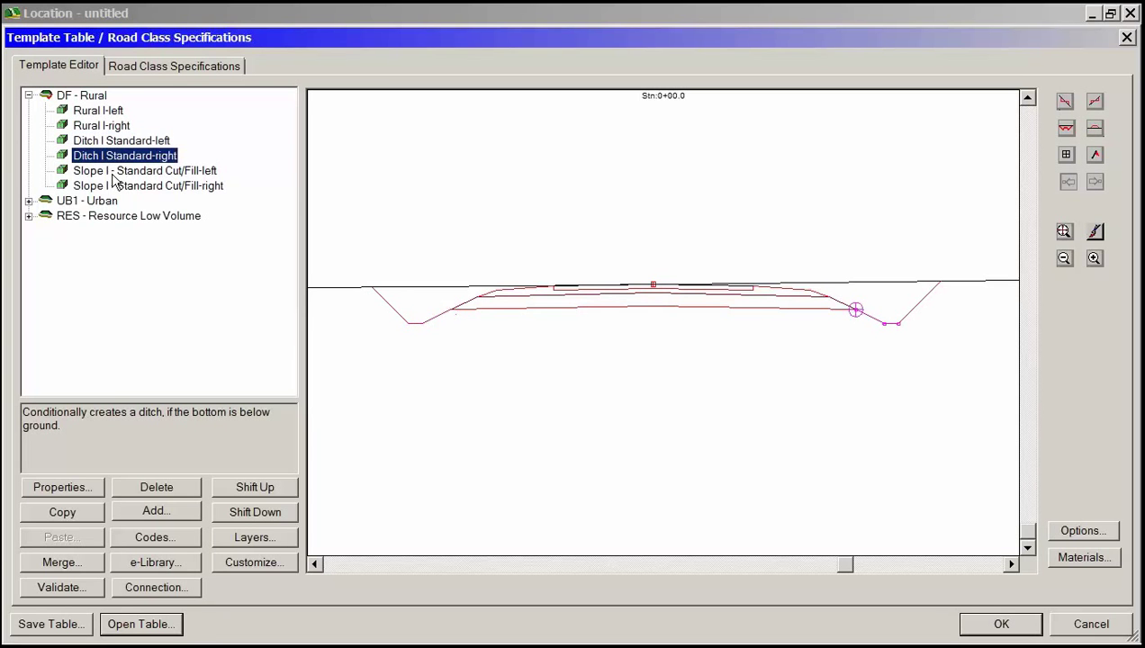
click(116, 173)
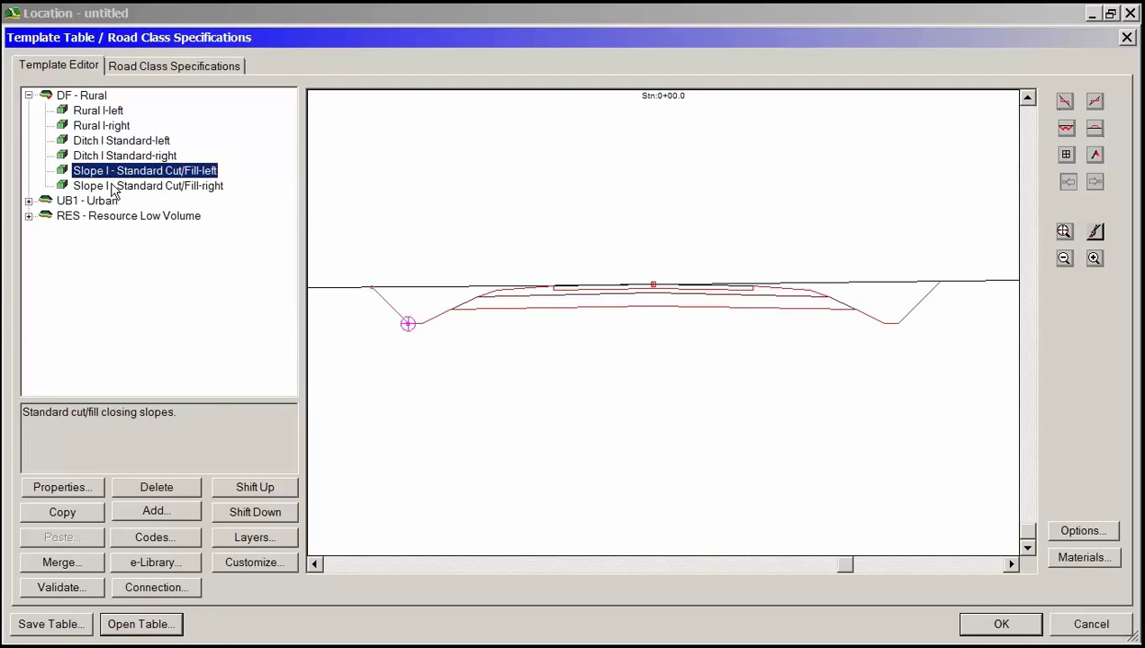
click(173, 188)
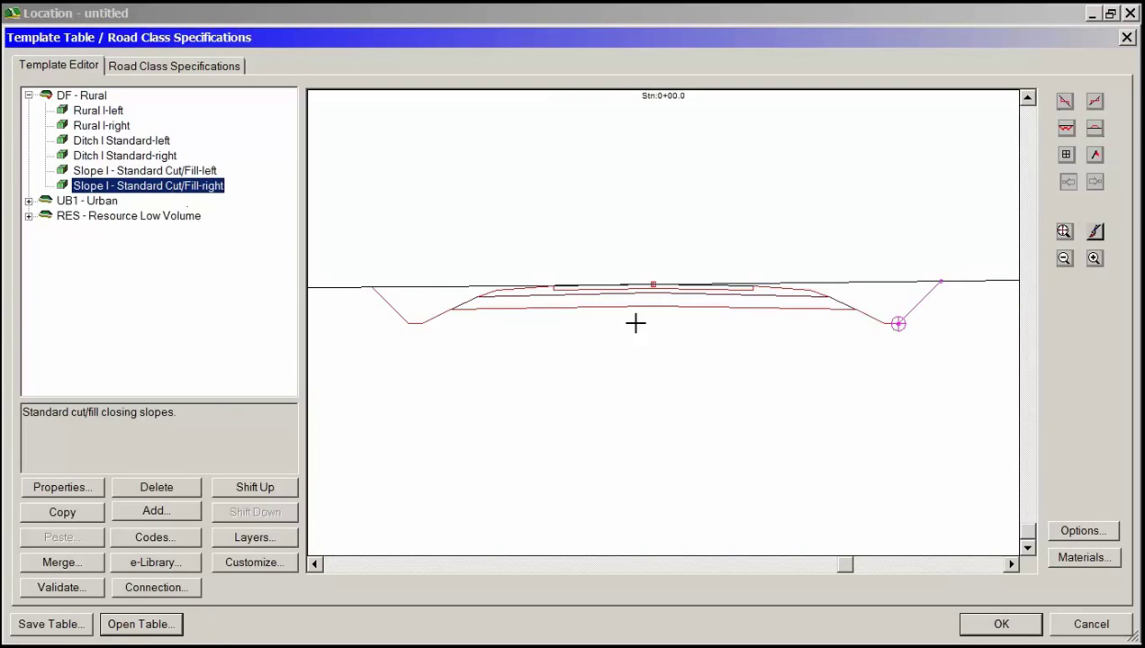
- Review the Rural I-left component's parameters and set its subbase thickness, SubbaseThick, to 1 ft
double_click(99, 110)
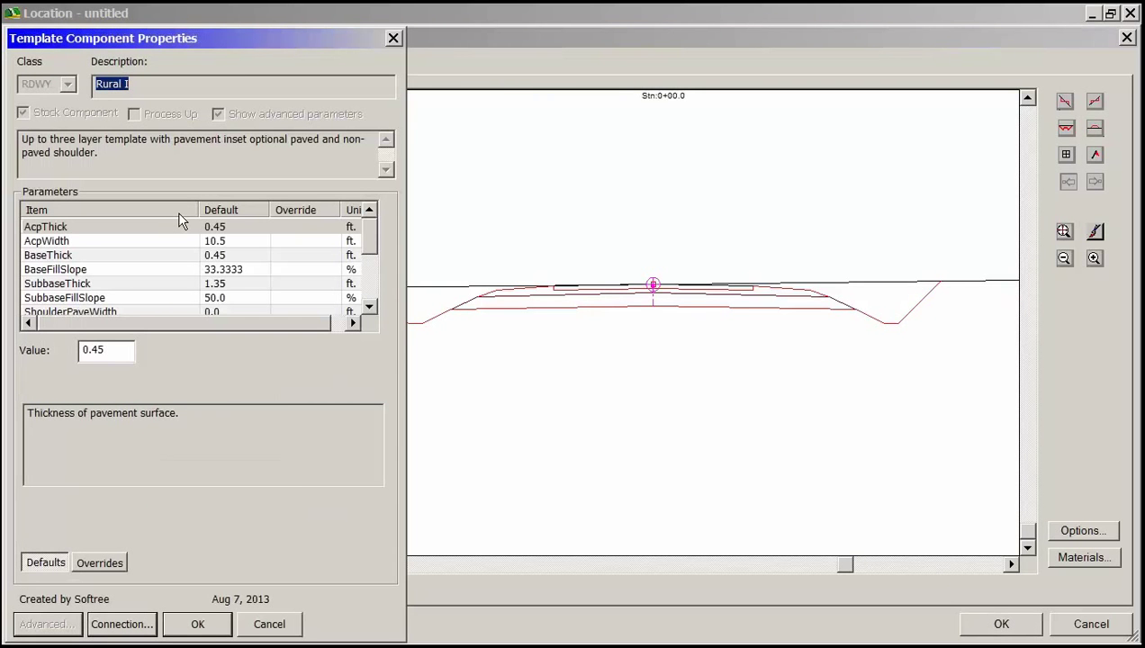
mouse_move(371, 241)
mouse_down()
mouse_move(369, 285)
mouse_move(368, 250)
mouse_up()
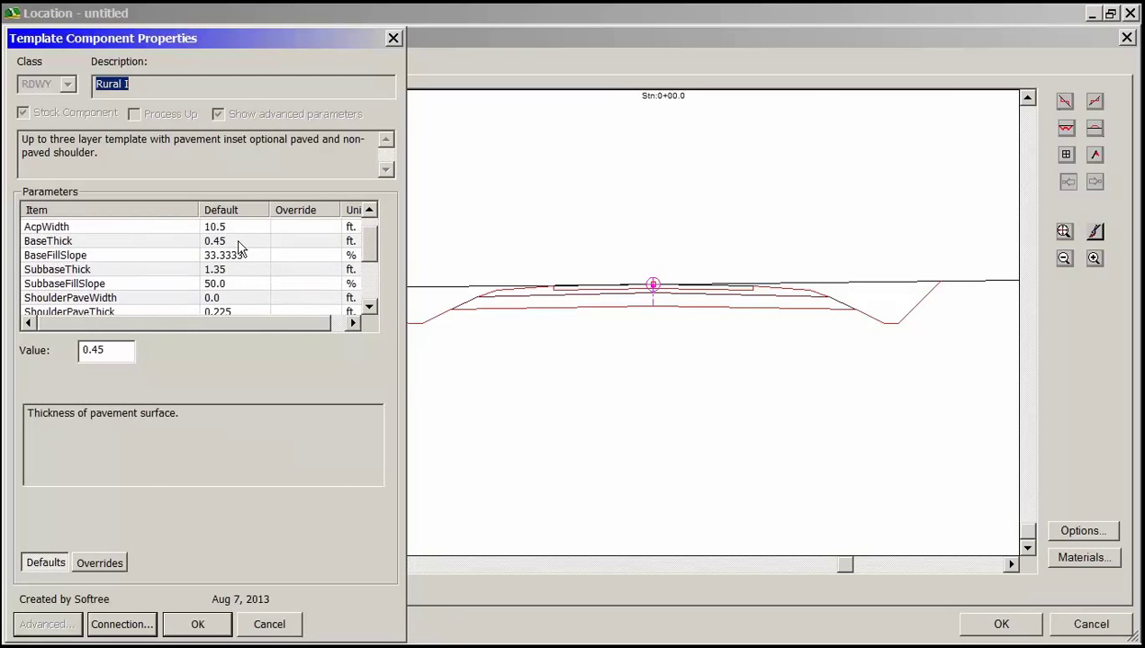
click(214, 228)
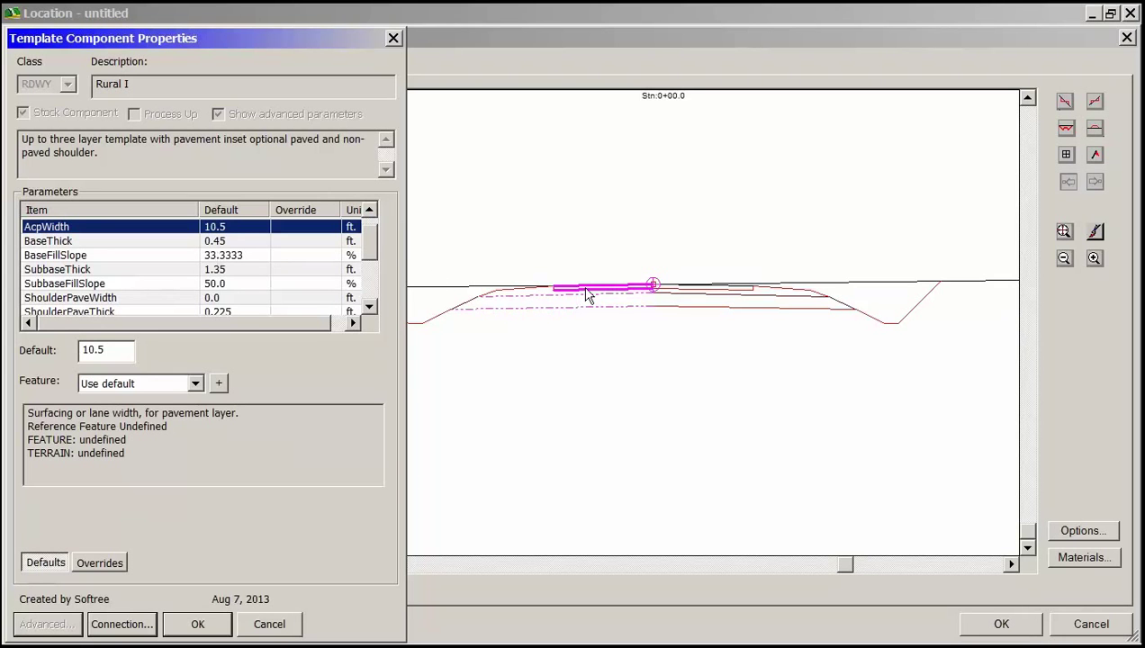
click(219, 245)
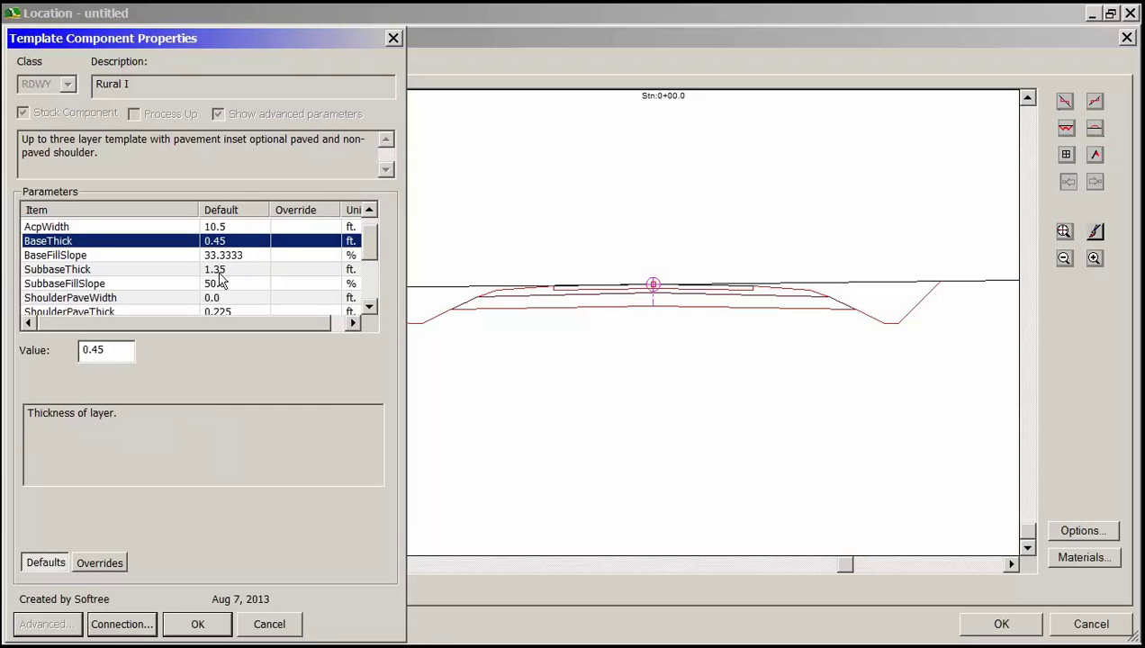
click(218, 273)
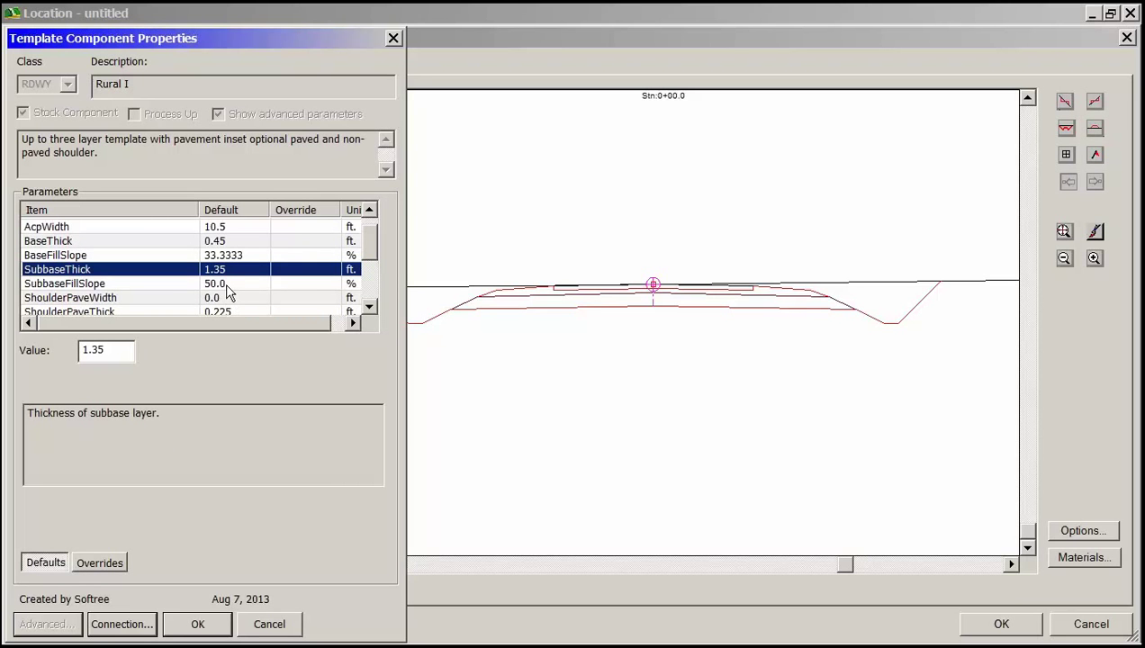
click(227, 286)
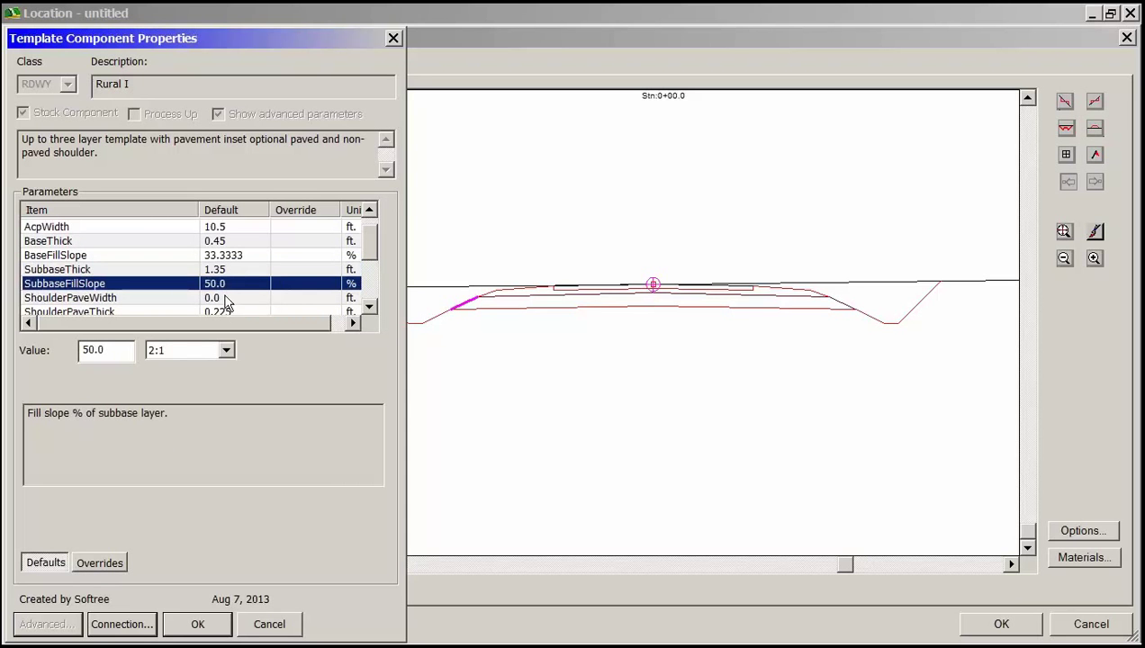
click(222, 270)
click(114, 351)
key(BackSpace)
key(BackSpace)
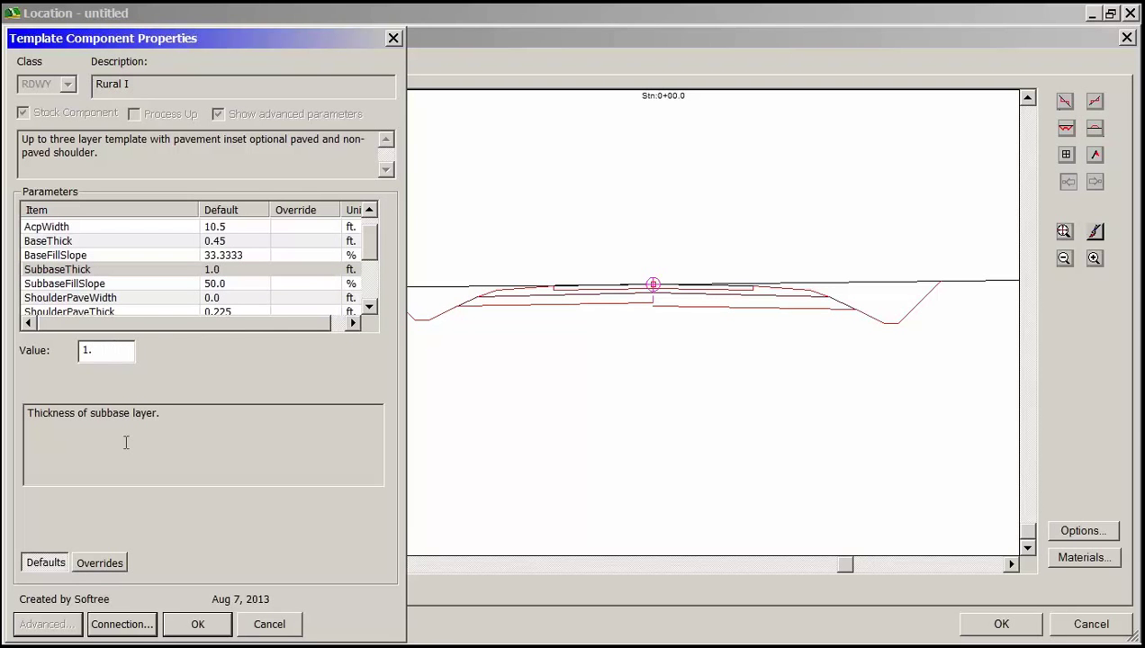
click(200, 623)
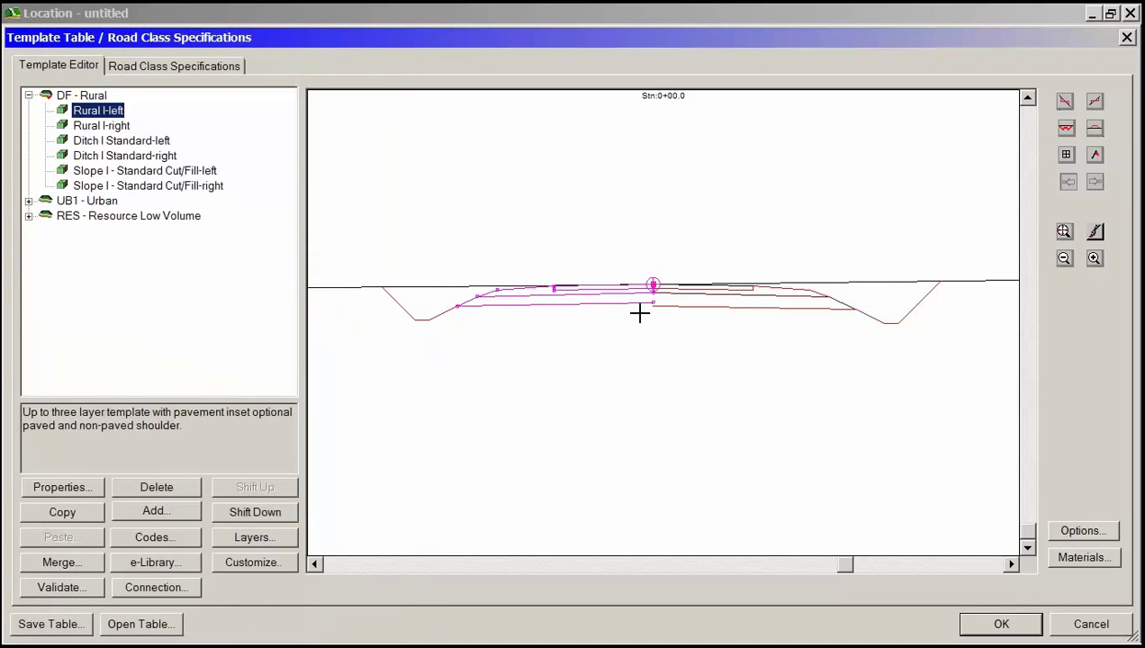
- Delete the Rural I-right component and replace it with a mirrored copy of Rural I-left
right_click(106, 128)
click(158, 193)
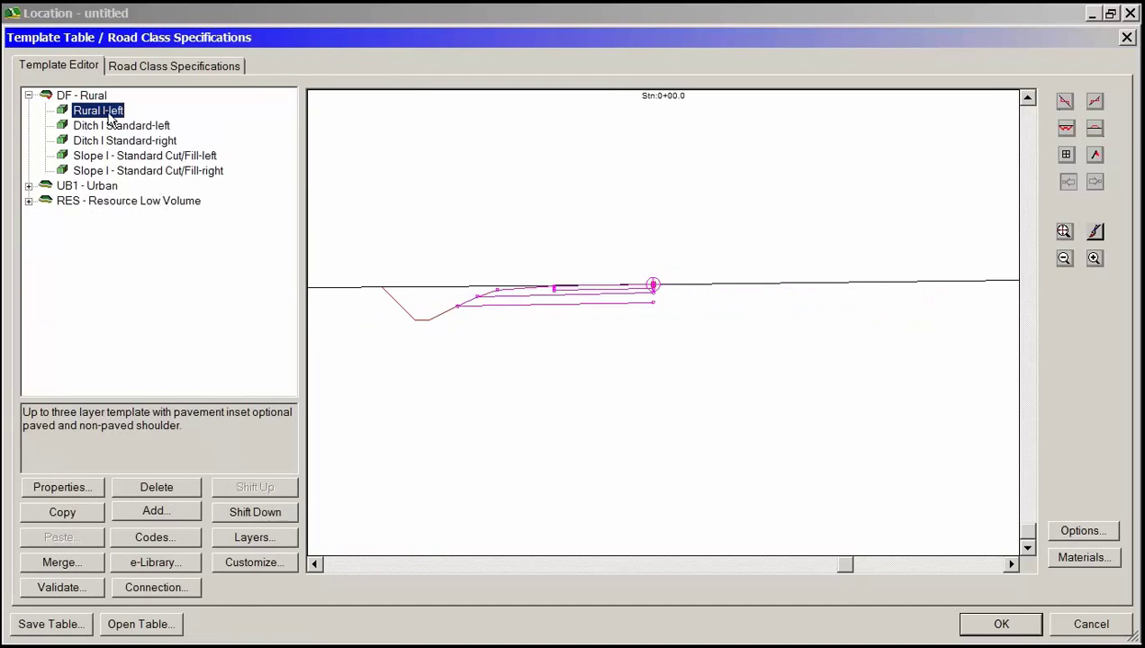
right_click(110, 114)
click(141, 212)
right_click(110, 115)
mouse_move(153, 229)
click(301, 264)
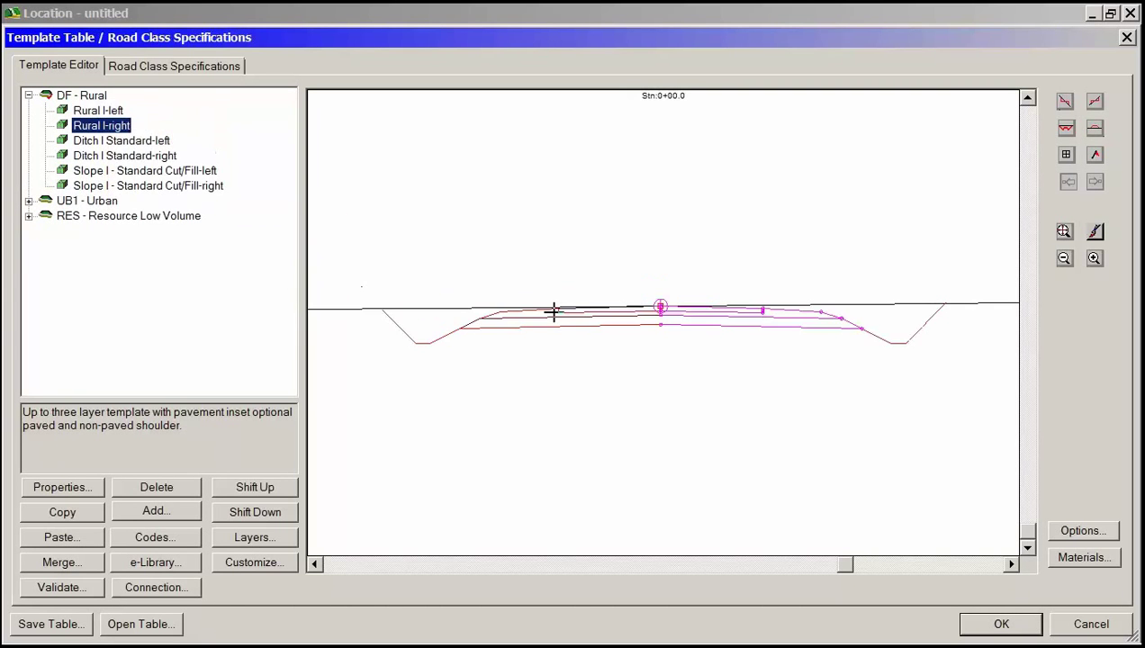
scroll(648, 319, up, 3)
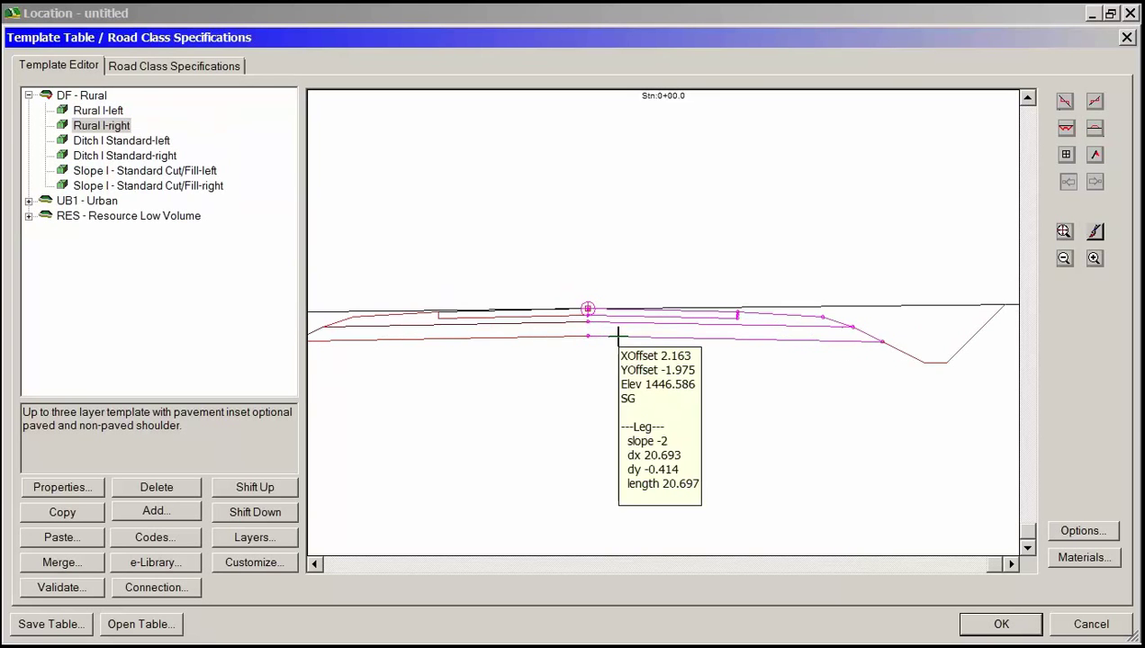
middle_drag(561, 331, 662, 299)
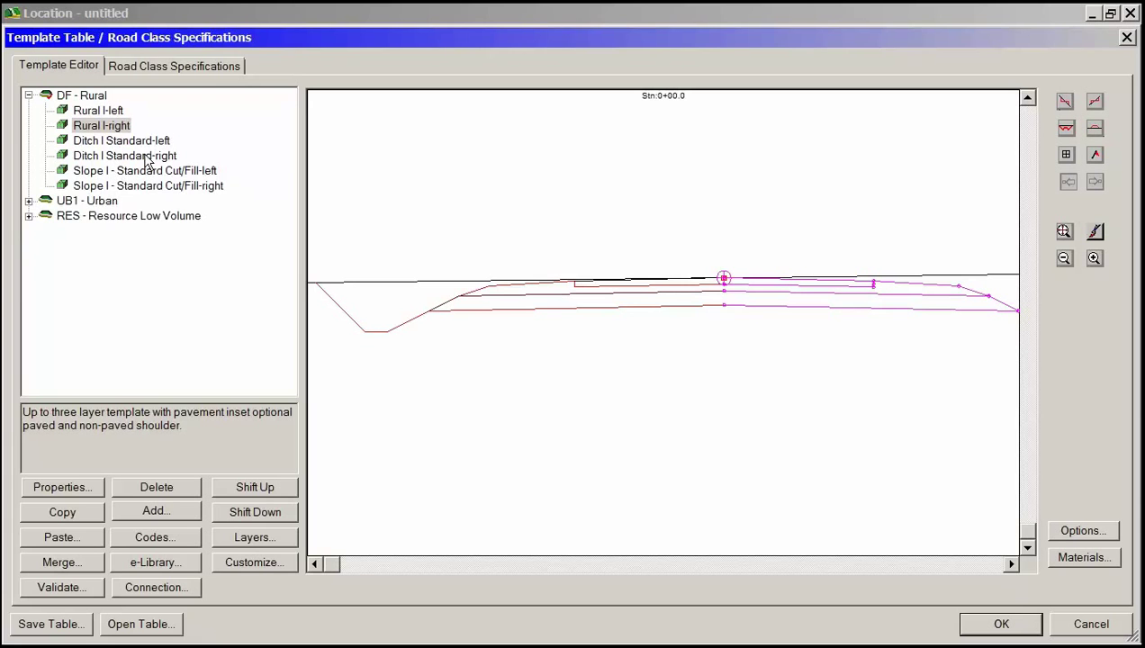
- Check the Ditch I Standard-left parameters without changing them and accept the edited template table for the design
double_click(135, 142)
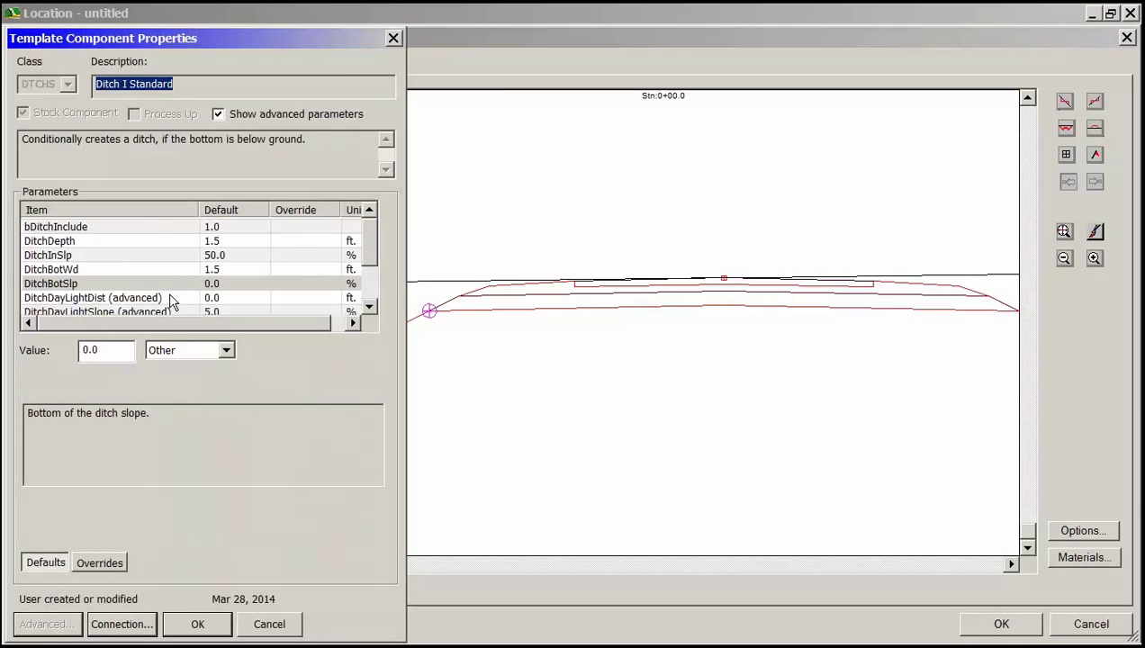
click(275, 623)
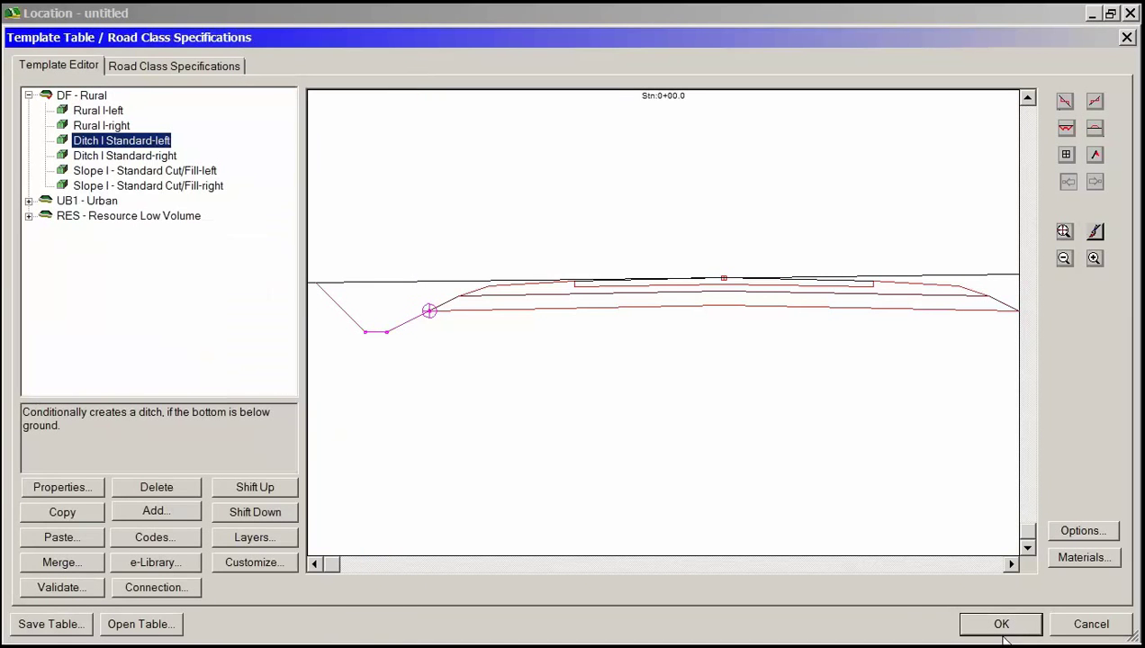
click(28, 96)
click(990, 627)
click(580, 385)
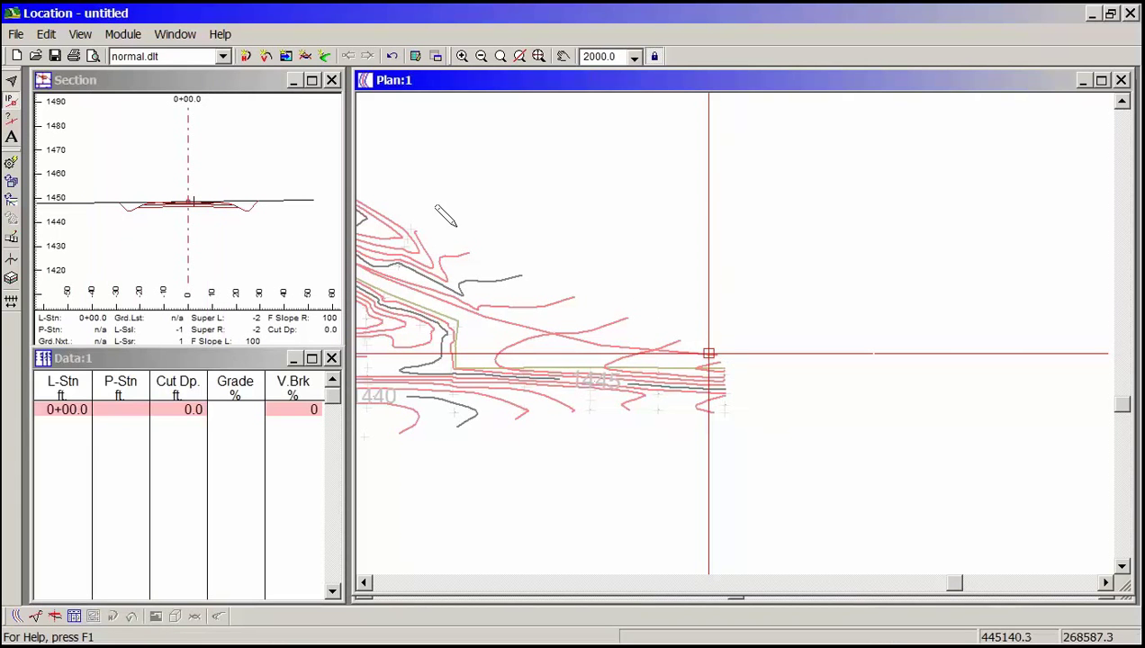
mouse_move(439, 158)
middle_drag(519, 300, 846, 297)
scroll(847, 298, down, 1)
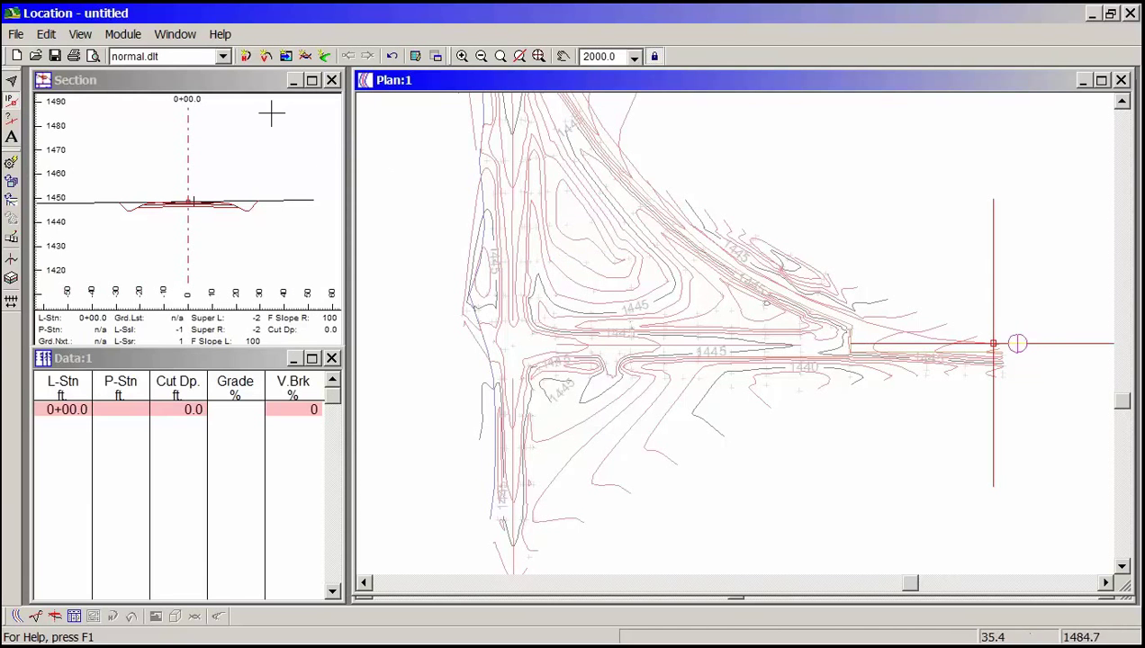
- Load the "training Curve H.dlt" screen layout and widen the Horizontal Curve pane
click(224, 57)
drag(284, 114, 295, 149)
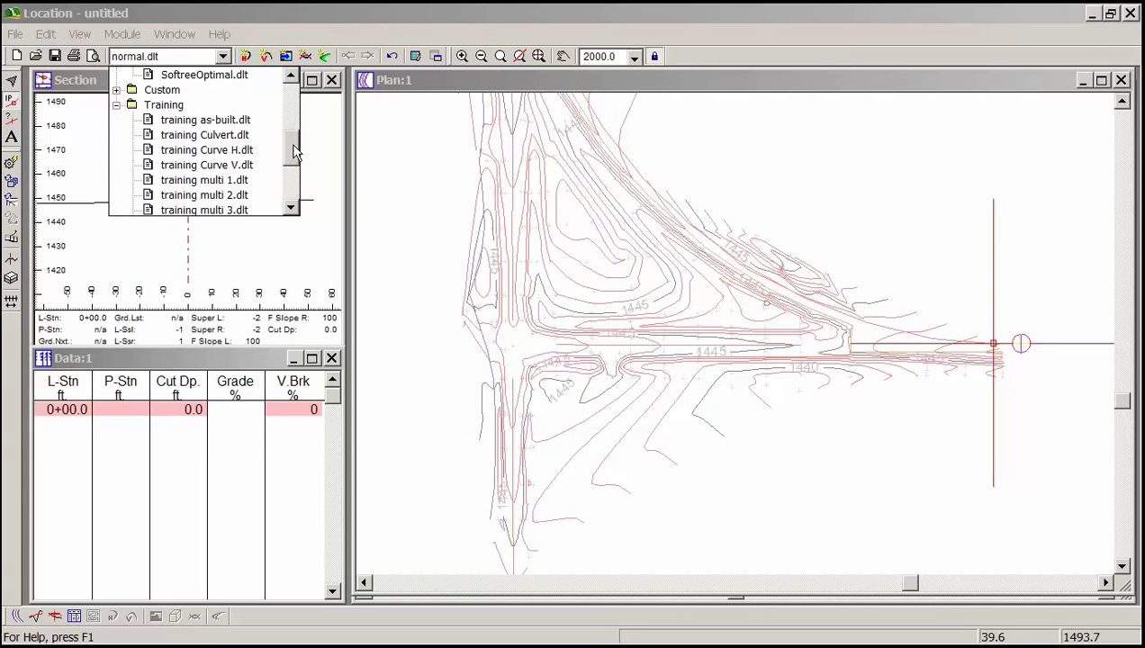
click(241, 151)
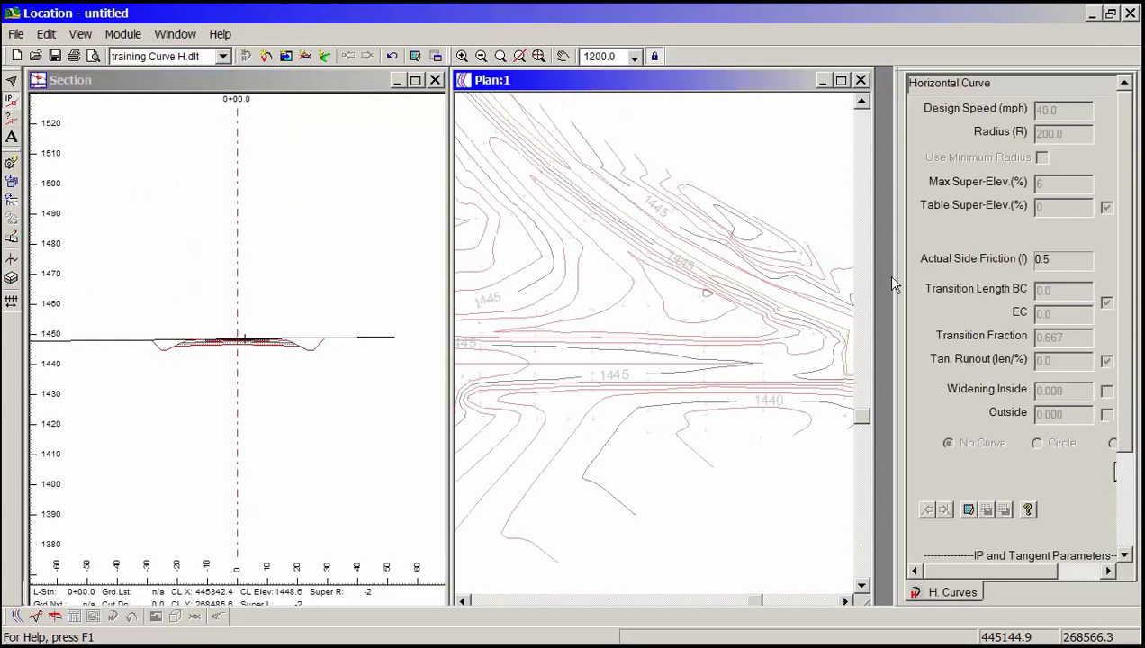
drag(894, 280, 863, 280)
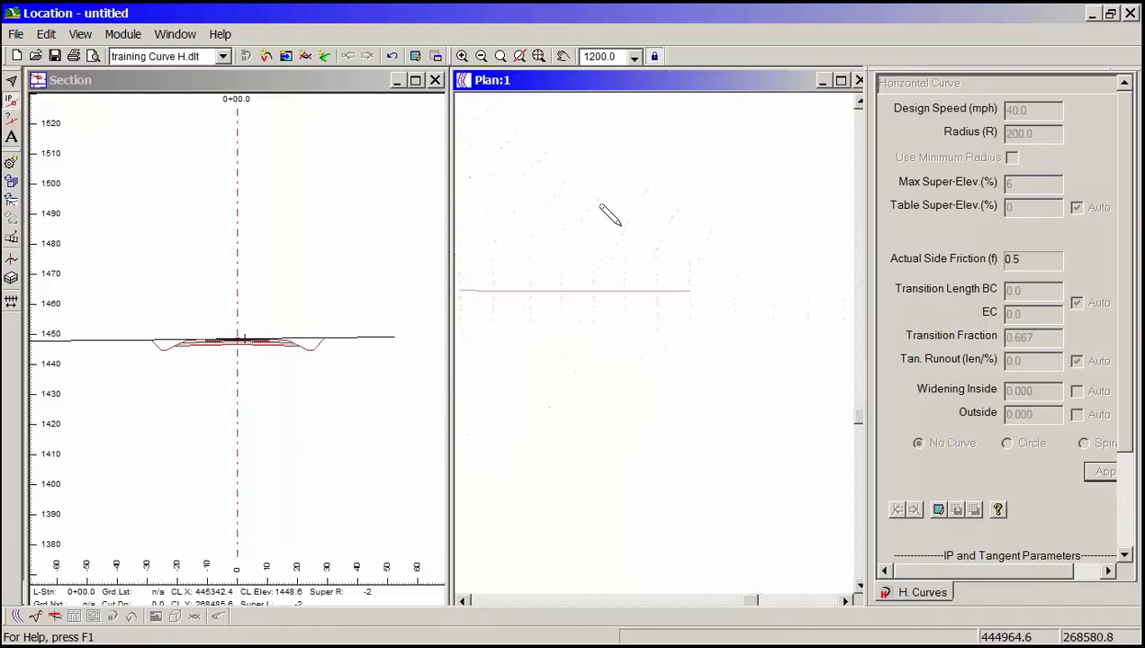
- Place the first IP where the side road meets the main north-south road, at about station 6+82.6
mouse_move(550, 226)
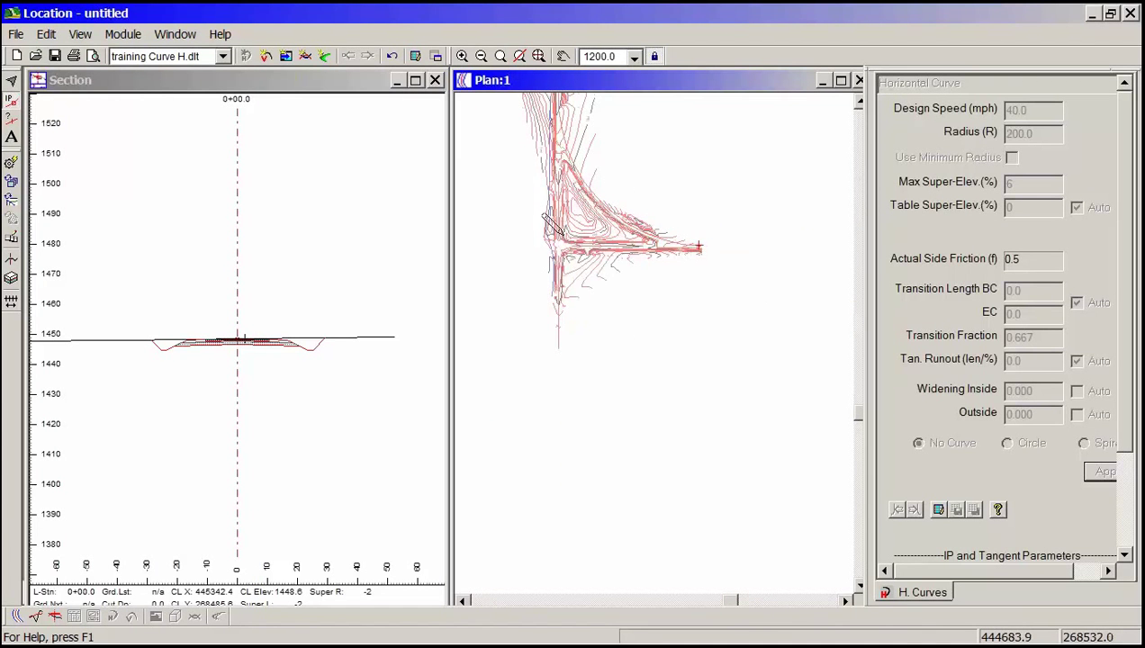
scroll(550, 233, up, 3)
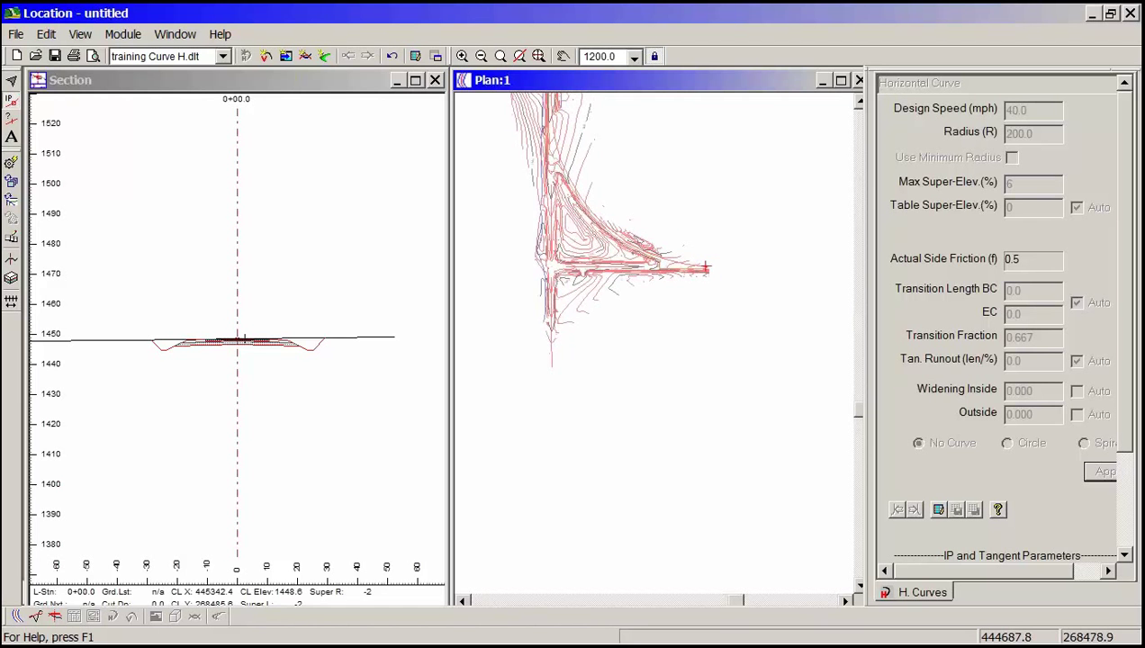
click(550, 237)
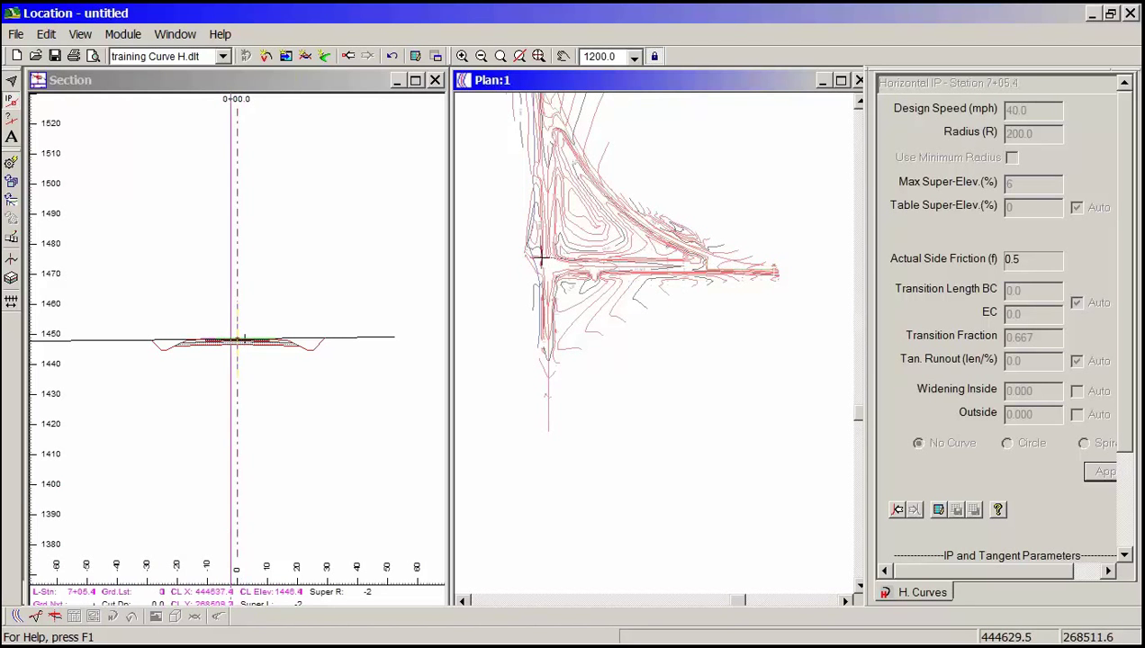
click(545, 260)
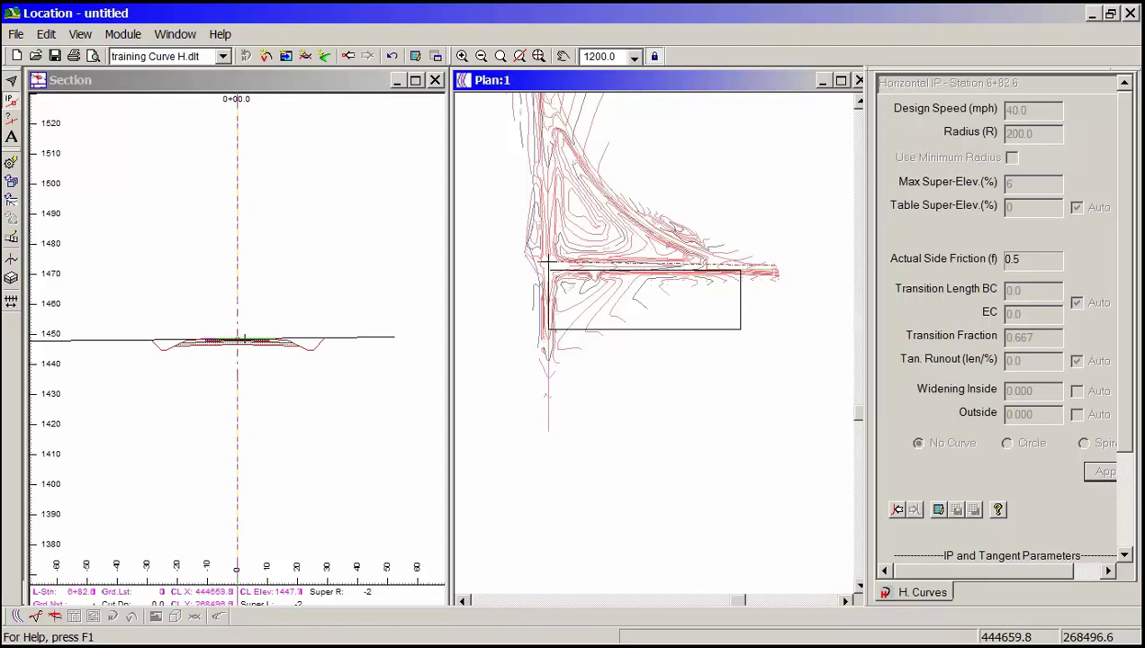
click(545, 262)
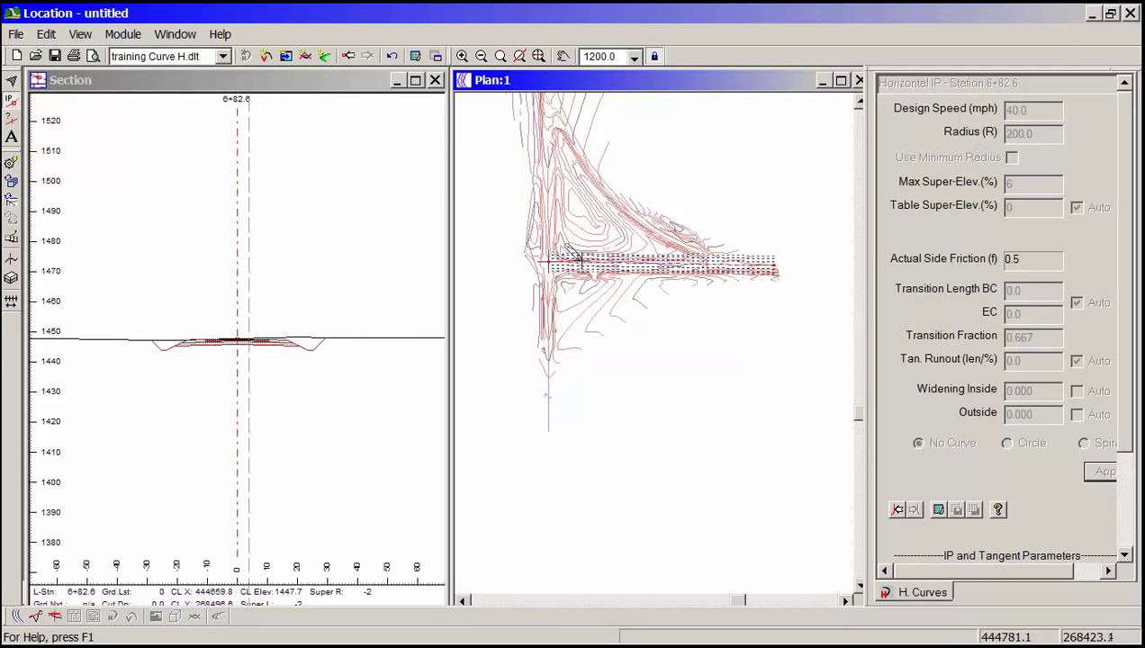
- Extend the alignment north along the main road and place an IP at the next intersection, at about station 32+70
middle_drag(545, 166, 549, 531)
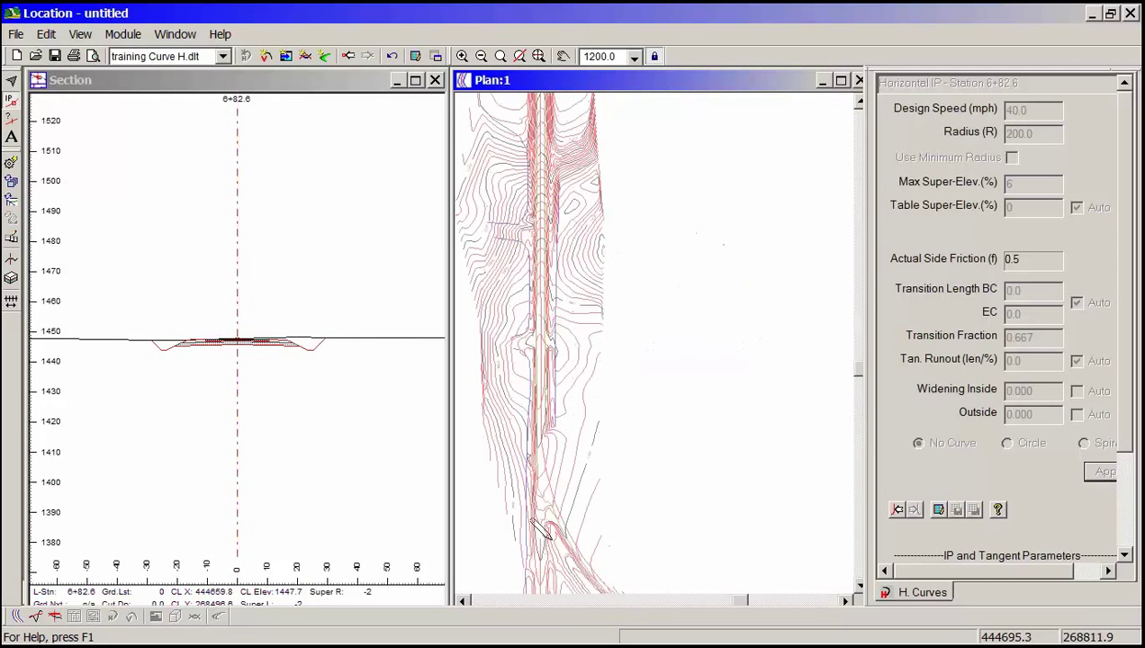
middle_drag(558, 112, 605, 330)
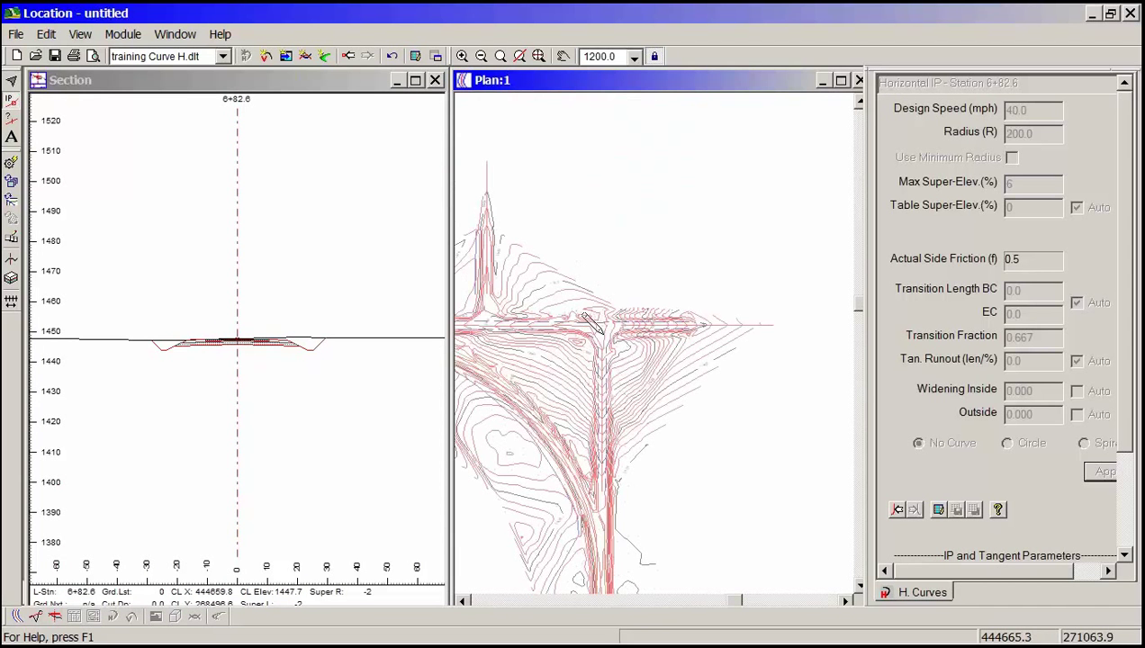
click(598, 326)
mouse_move(604, 322)
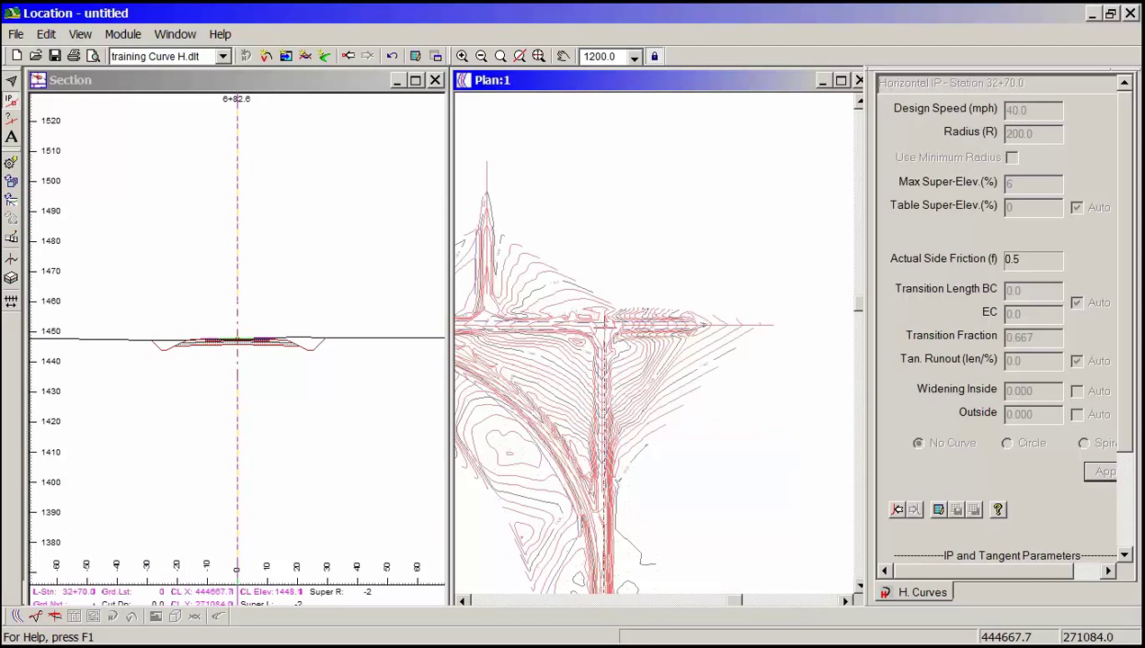
click(596, 353)
- Adjust the northern intersection's IP onto the road centerlines, at about station 32+72.8
scroll(618, 311, up, 2)
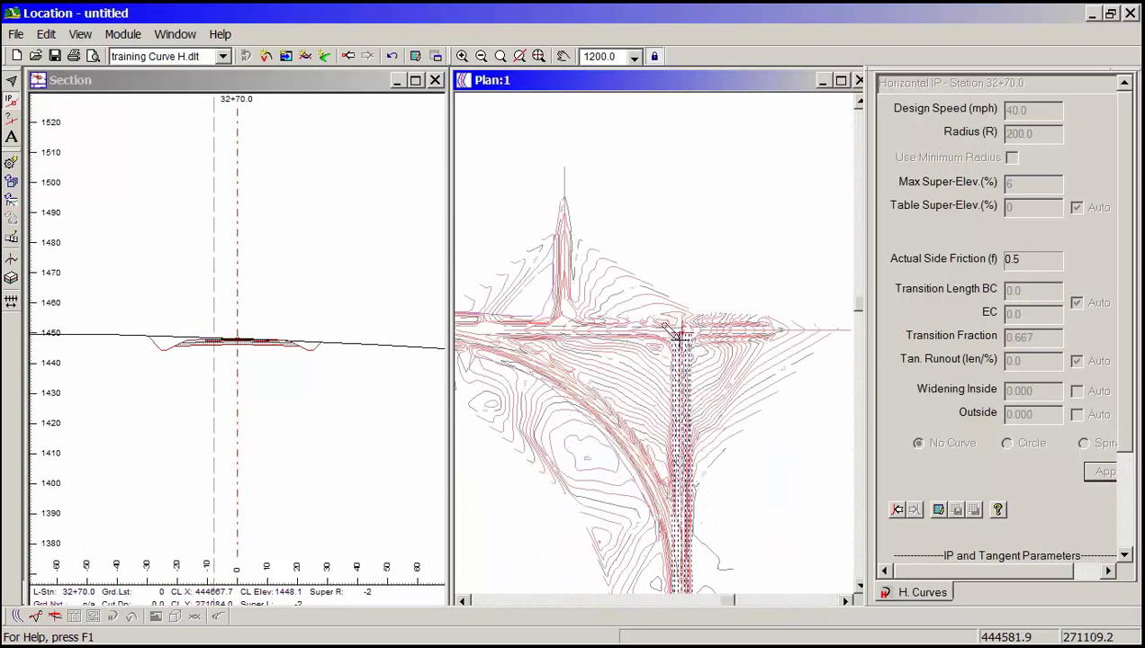
scroll(673, 332, up, 1)
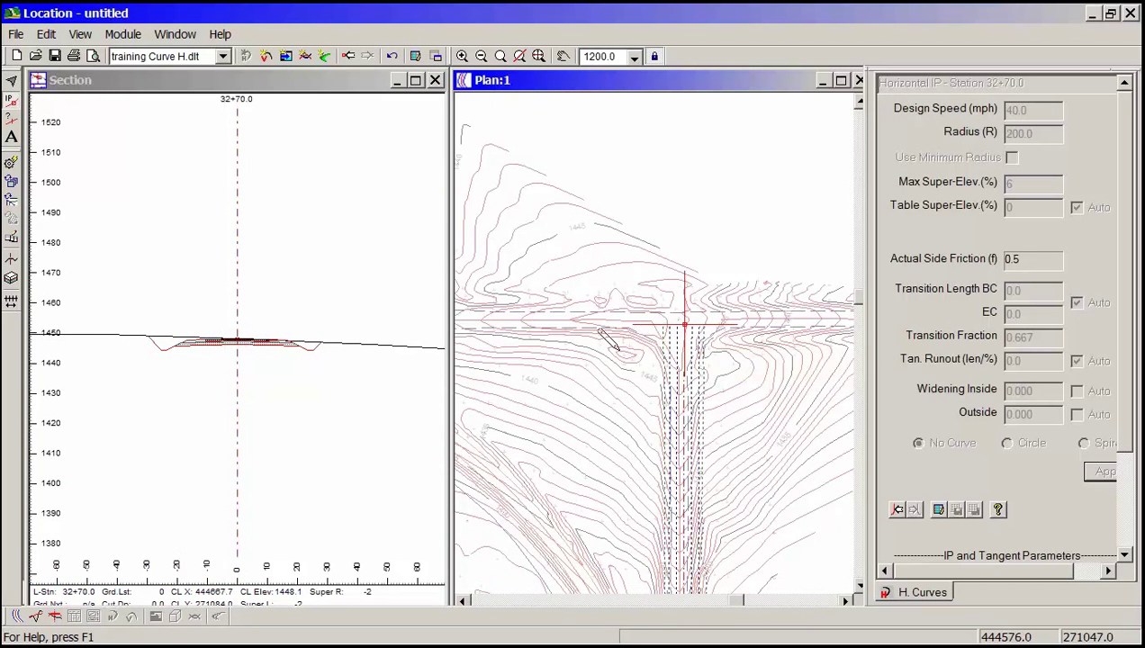
mouse_move(686, 325)
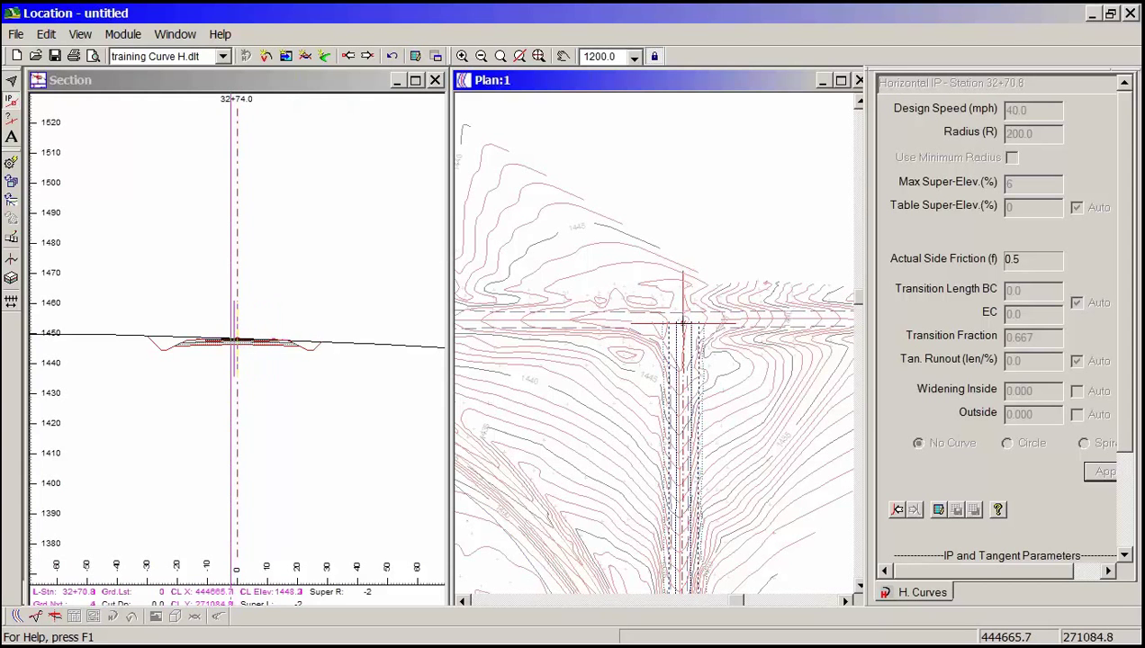
click(685, 316)
click(631, 397)
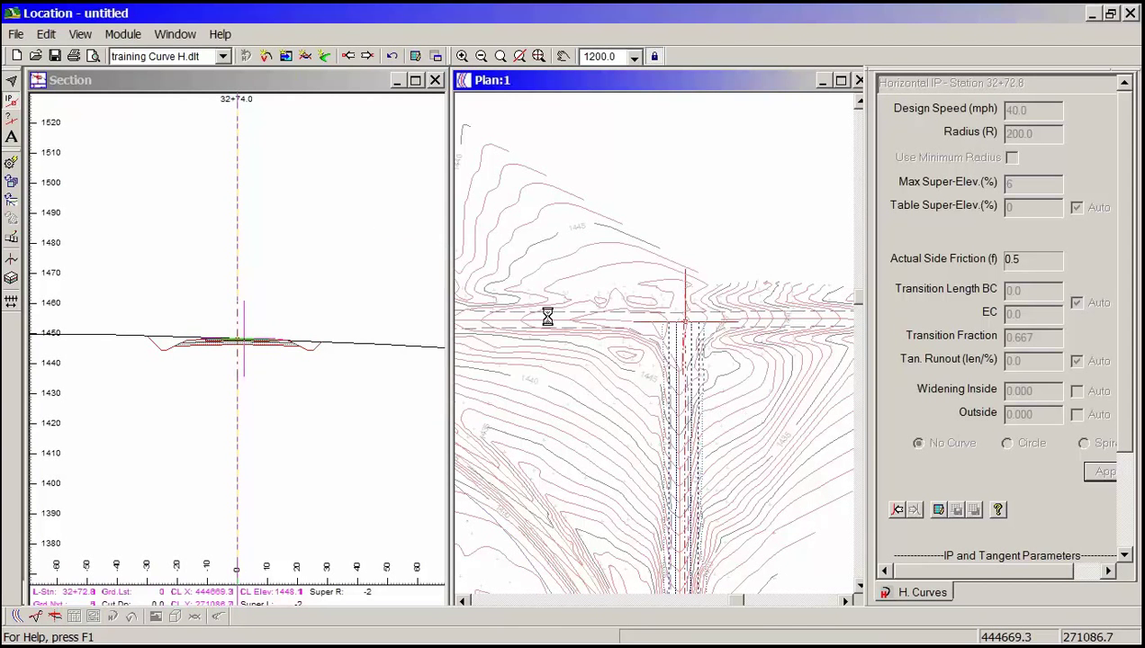
- Extend the alignment west along the existing road and place the end IP at the far western intersection, at about station 84+66.6
scroll(741, 268, up, 3)
scroll(746, 247, down, 2)
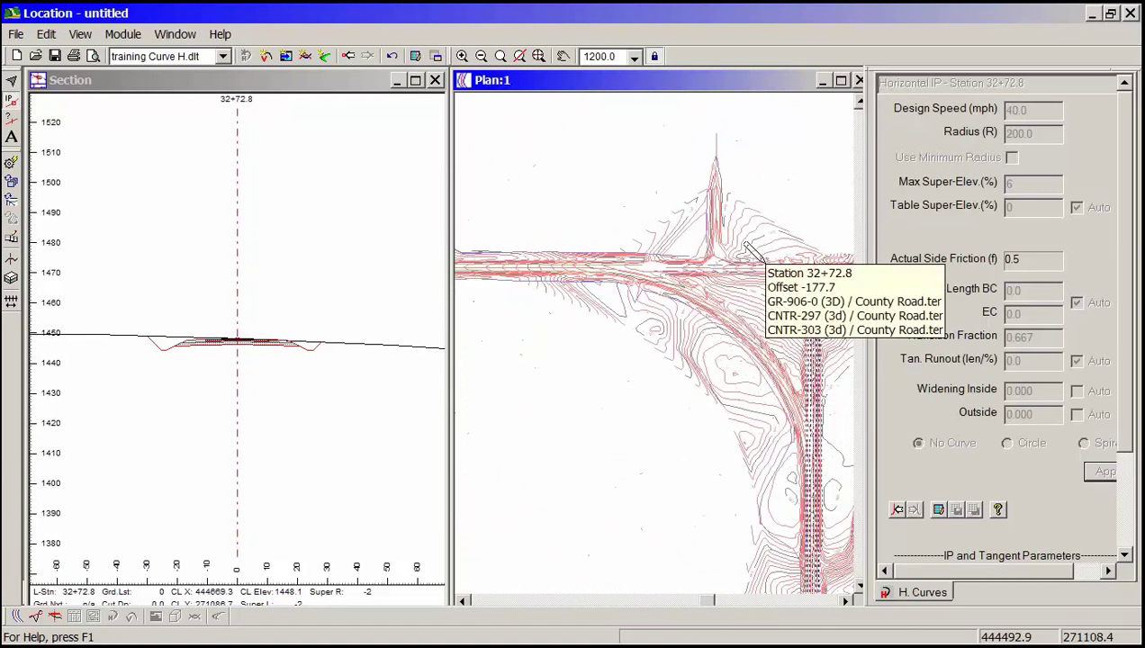
scroll(656, 261, down, 1)
scroll(504, 259, left, 3)
scroll(572, 270, up, 3)
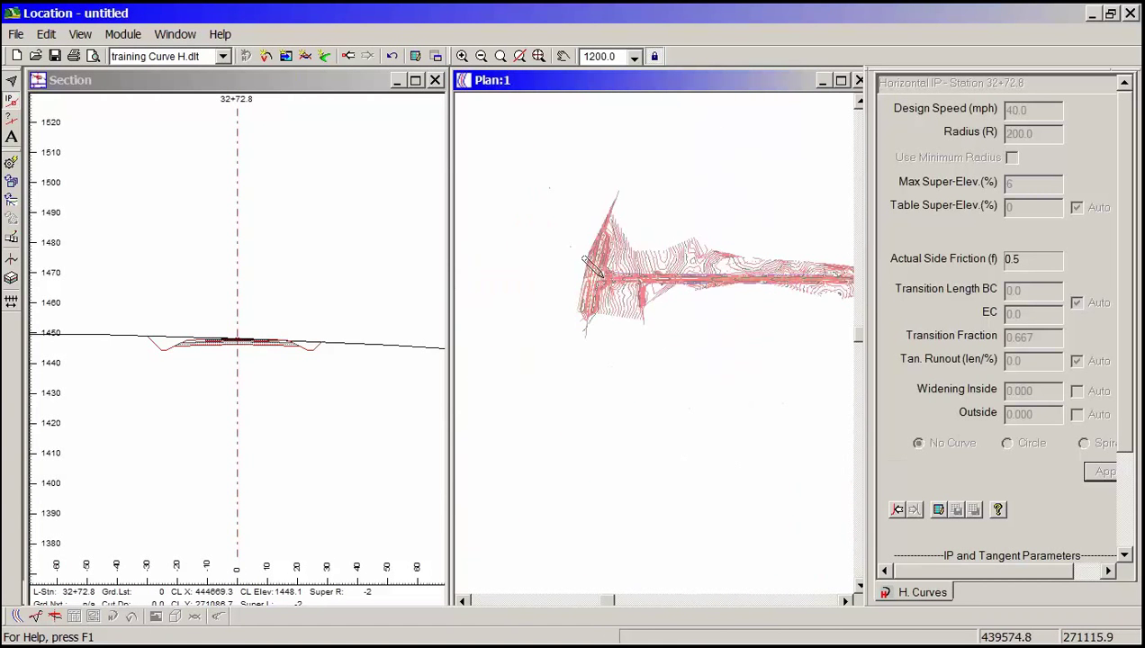
scroll(585, 267, up, 3)
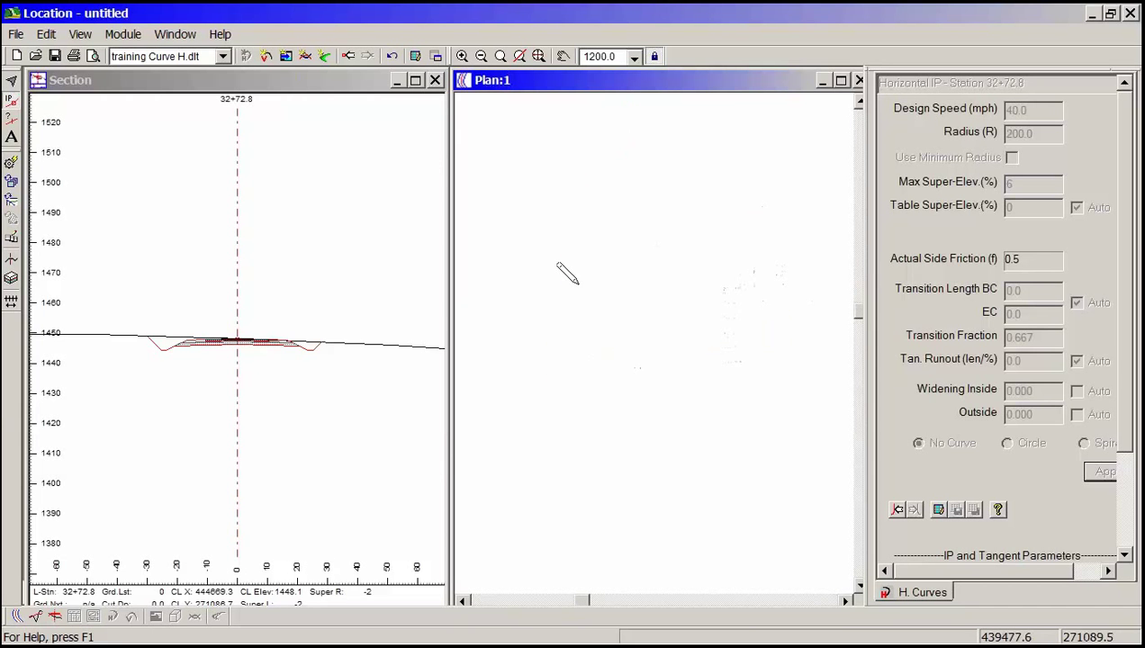
click(583, 269)
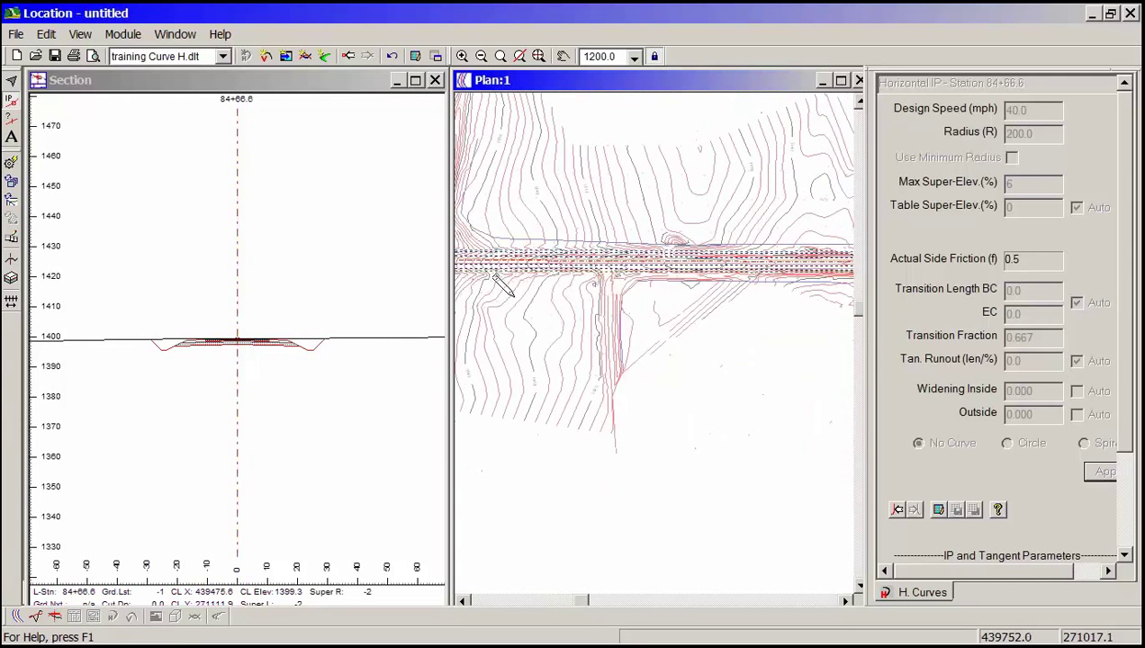
mouse_move(493, 275)
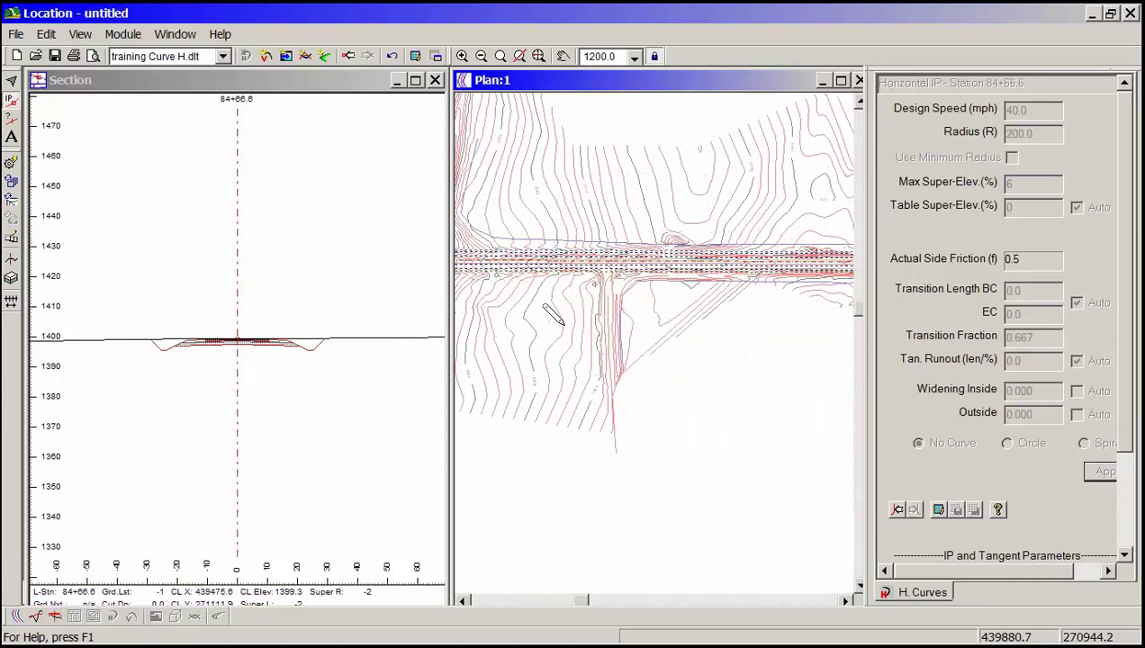
mouse_move(544, 306)
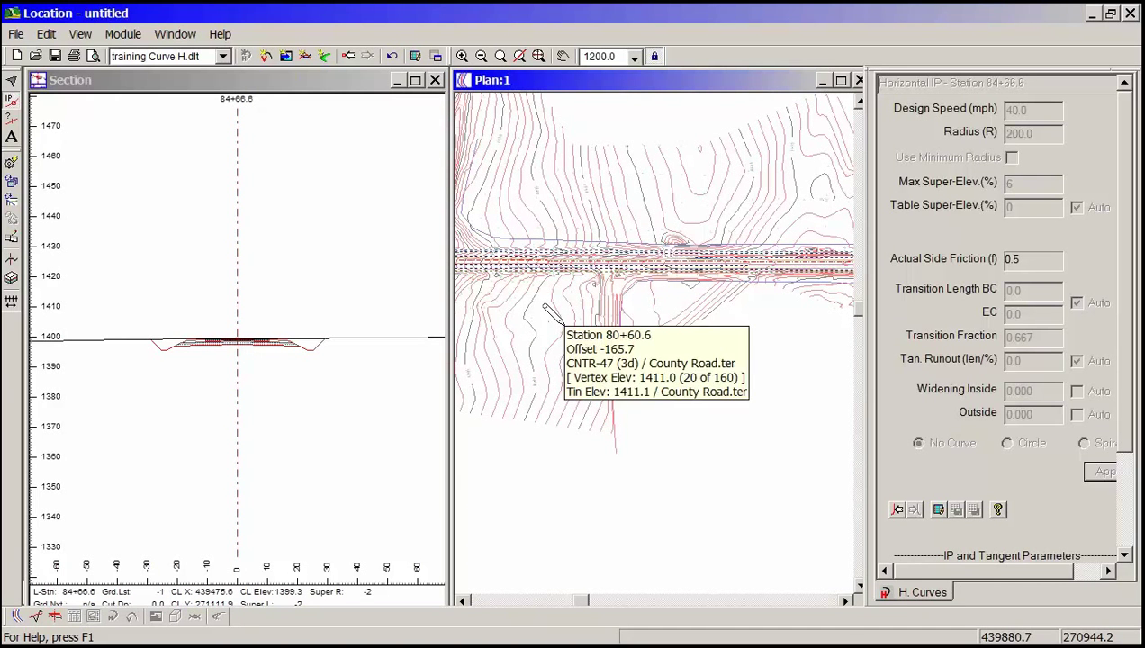
- Apply a circular curve to the IP at station 32+72.8, using the minimum radius and a 50 mph design speed
click(899, 509)
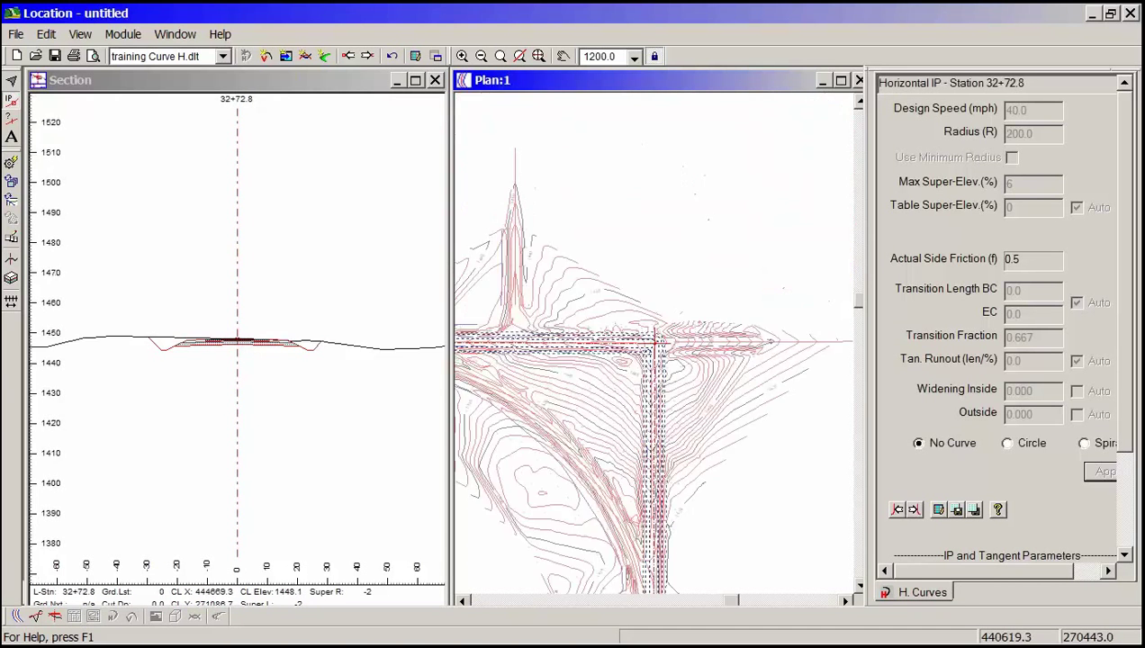
click(915, 510)
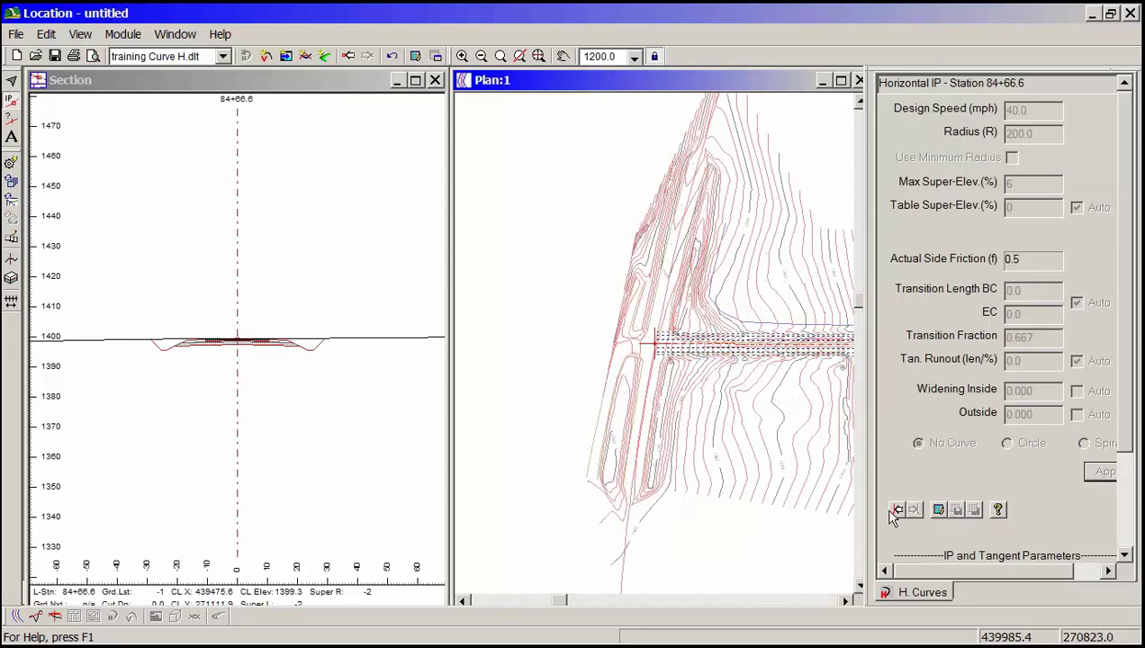
click(898, 511)
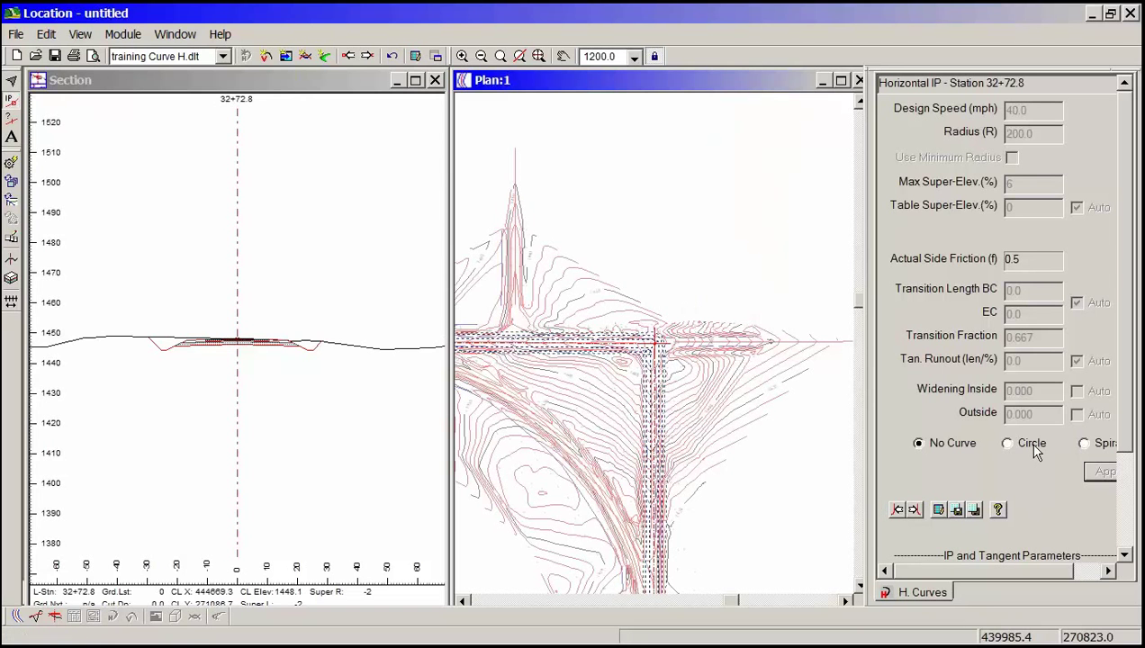
click(1007, 443)
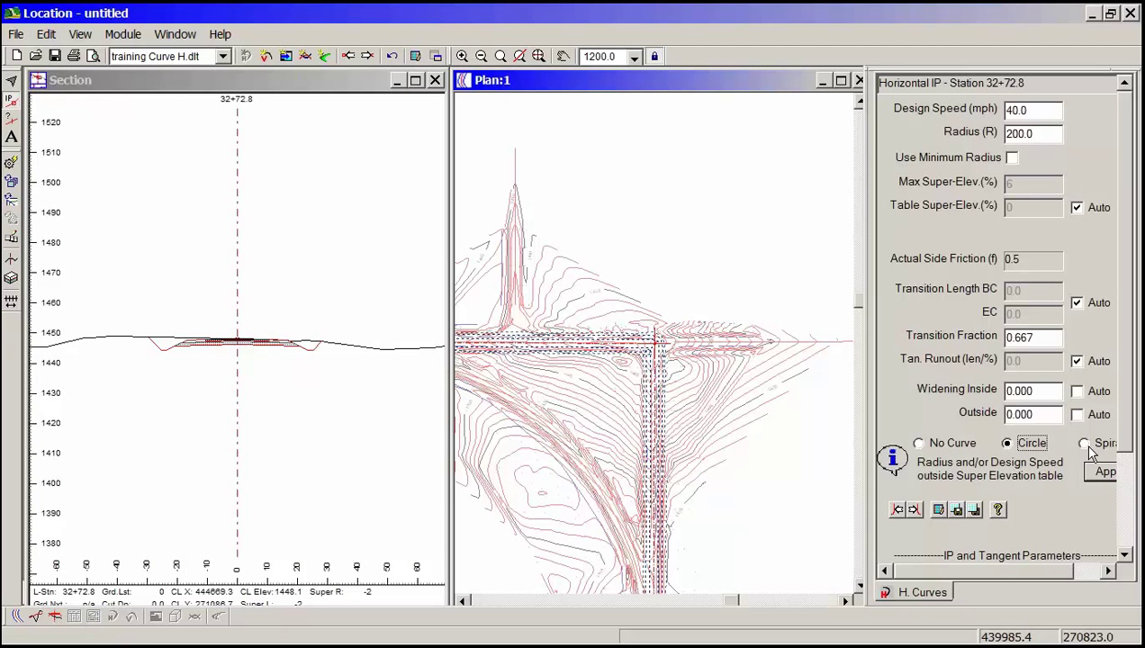
click(1011, 158)
double_click(1038, 110)
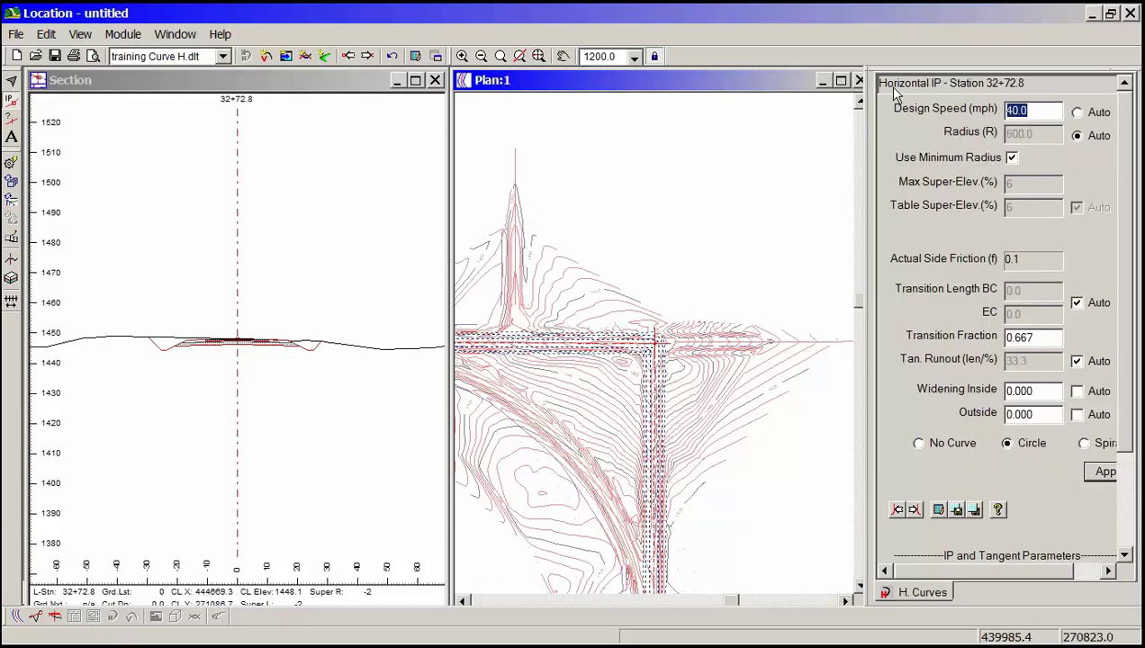
text(50)
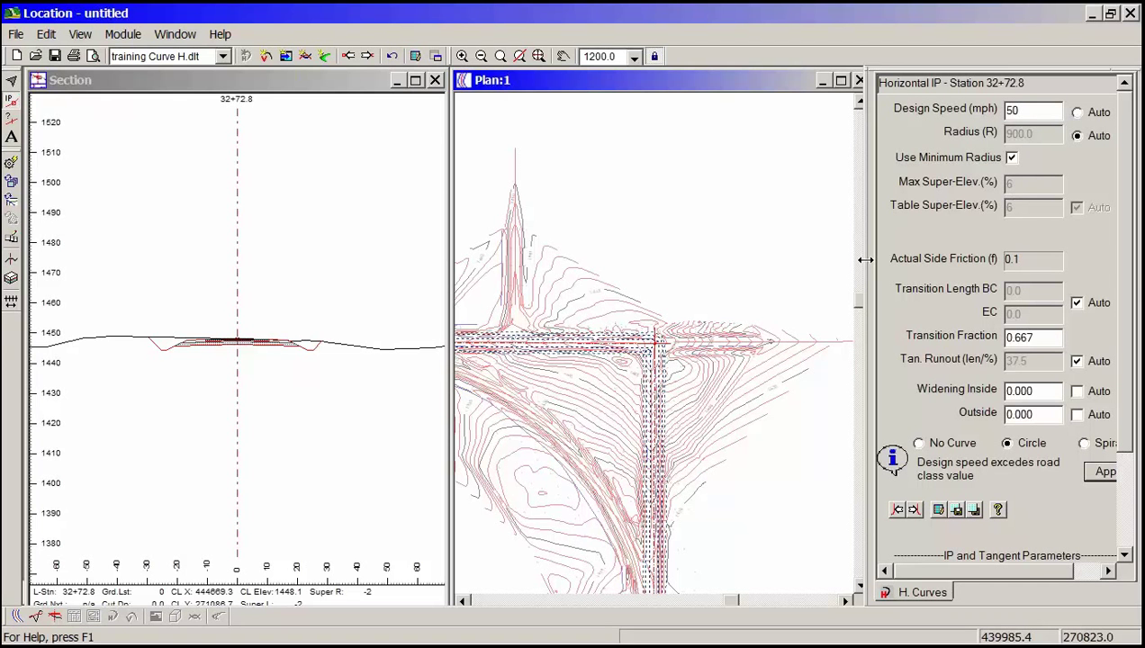
drag(864, 259, 815, 251)
click(1062, 477)
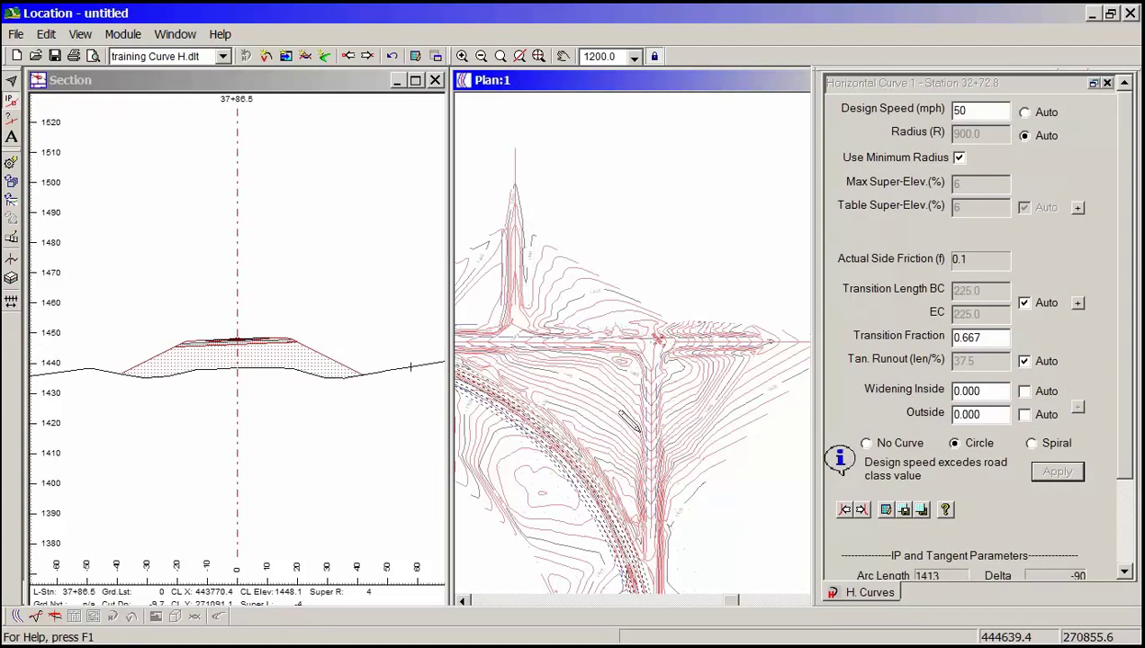
- Move the curve's IP slightly so the curve follows the existing road, placing it at about station 32+67.4
middle_drag(593, 414, 642, 304)
middle_drag(671, 254, 635, 301)
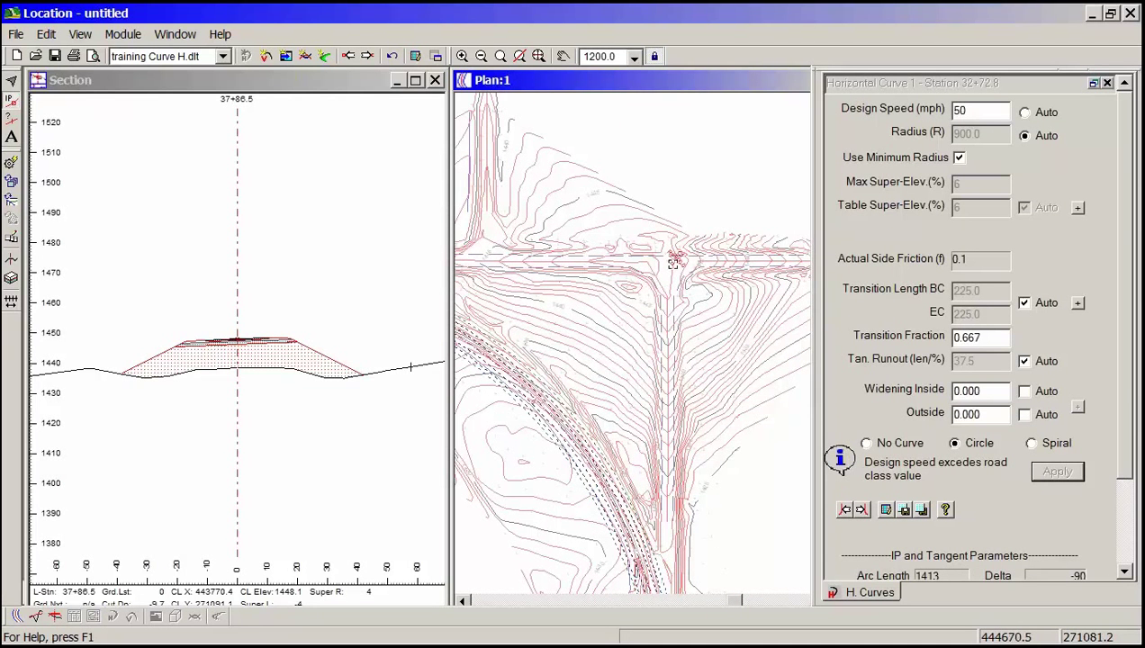
mouse_move(672, 262)
mouse_down()
mouse_move(677, 251)
mouse_move(728, 247)
mouse_move(677, 267)
mouse_up()
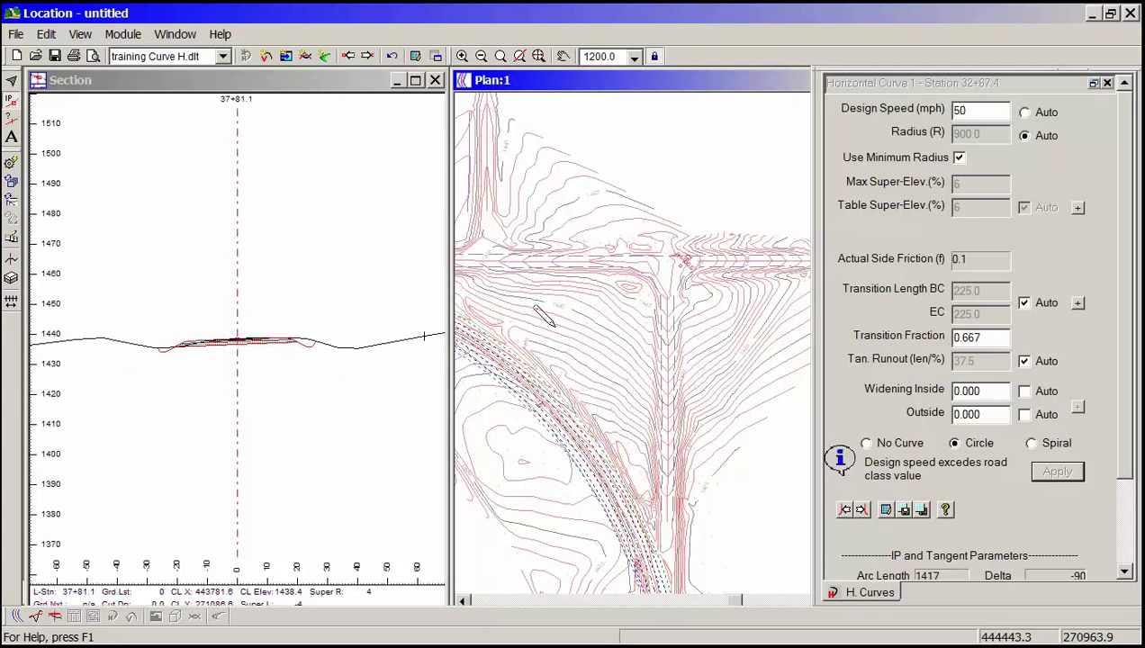
scroll(584, 328, down, 1)
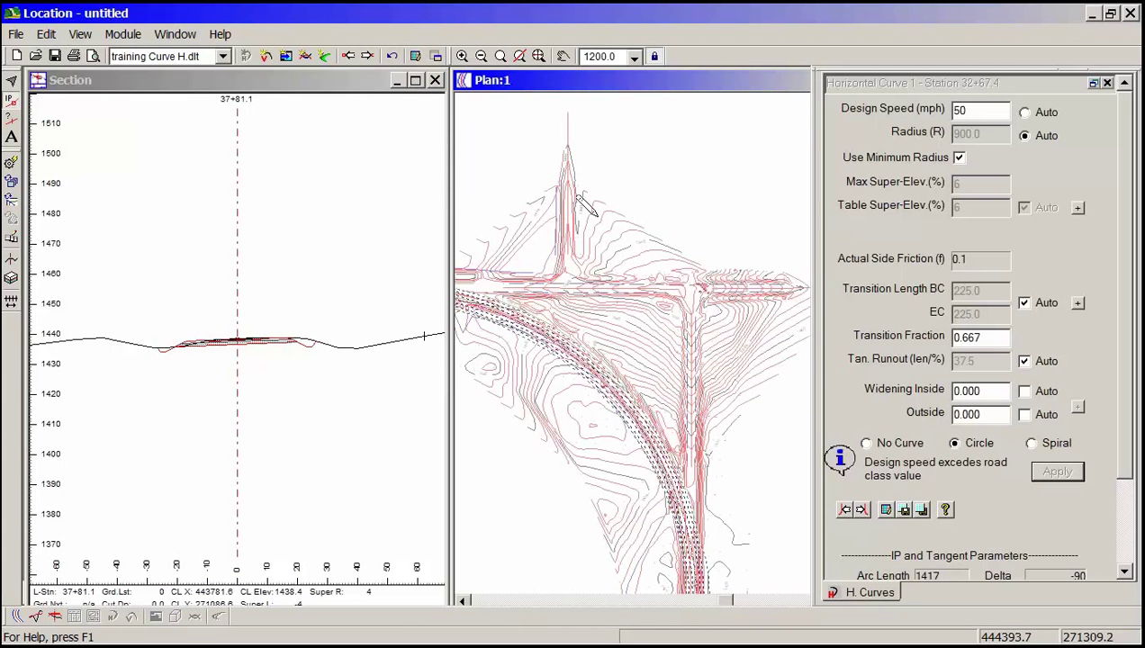
right_click(590, 170)
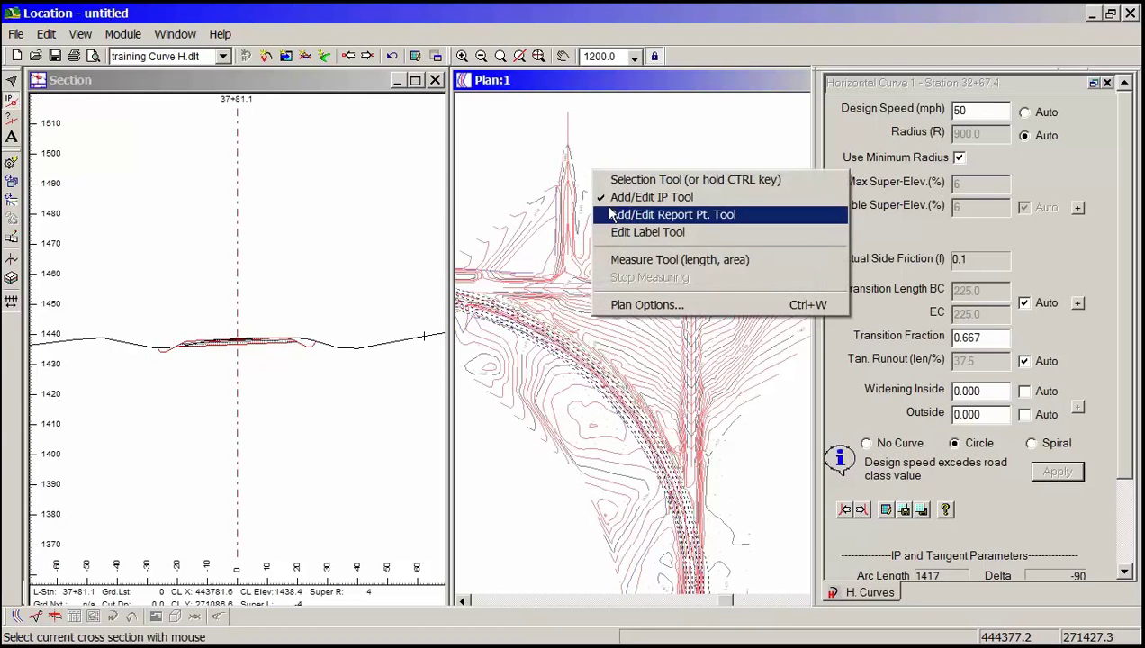
click(632, 306)
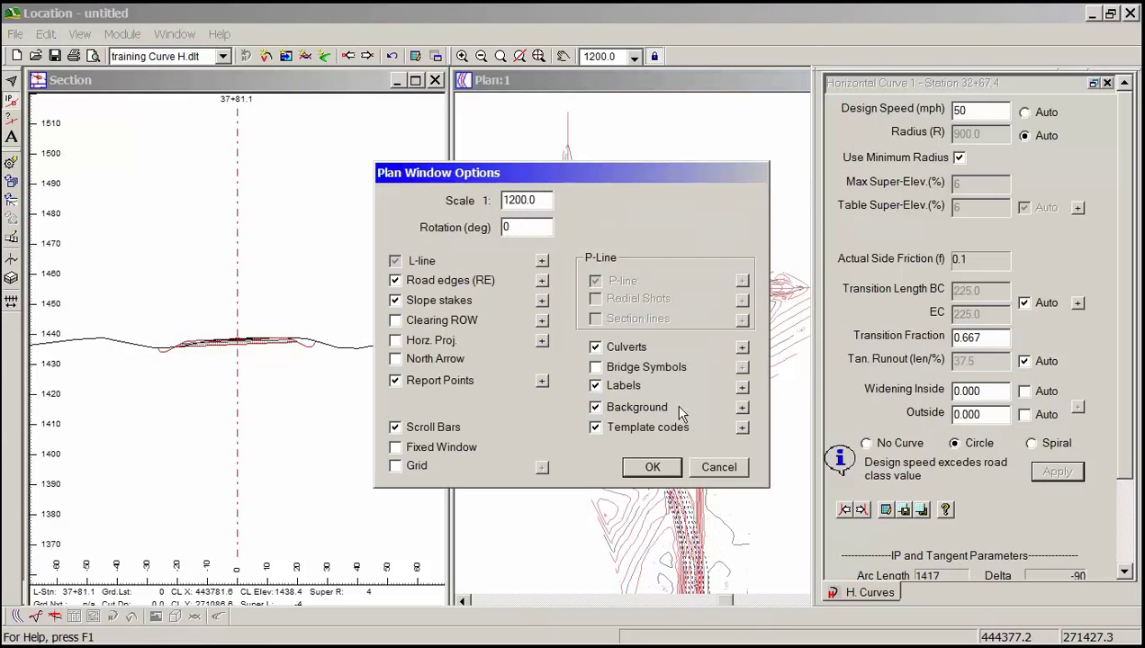
click(742, 410)
click(594, 436)
click(711, 469)
- Set the County Road.ter background display in the plan view to 75% washout
right_click(578, 226)
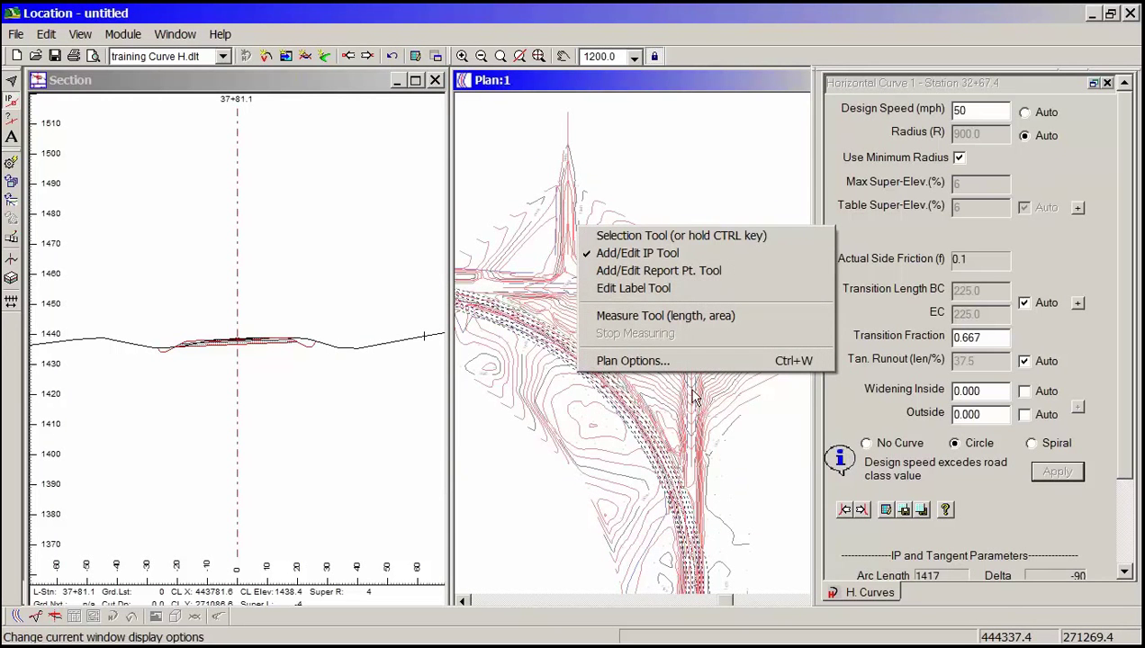
click(675, 363)
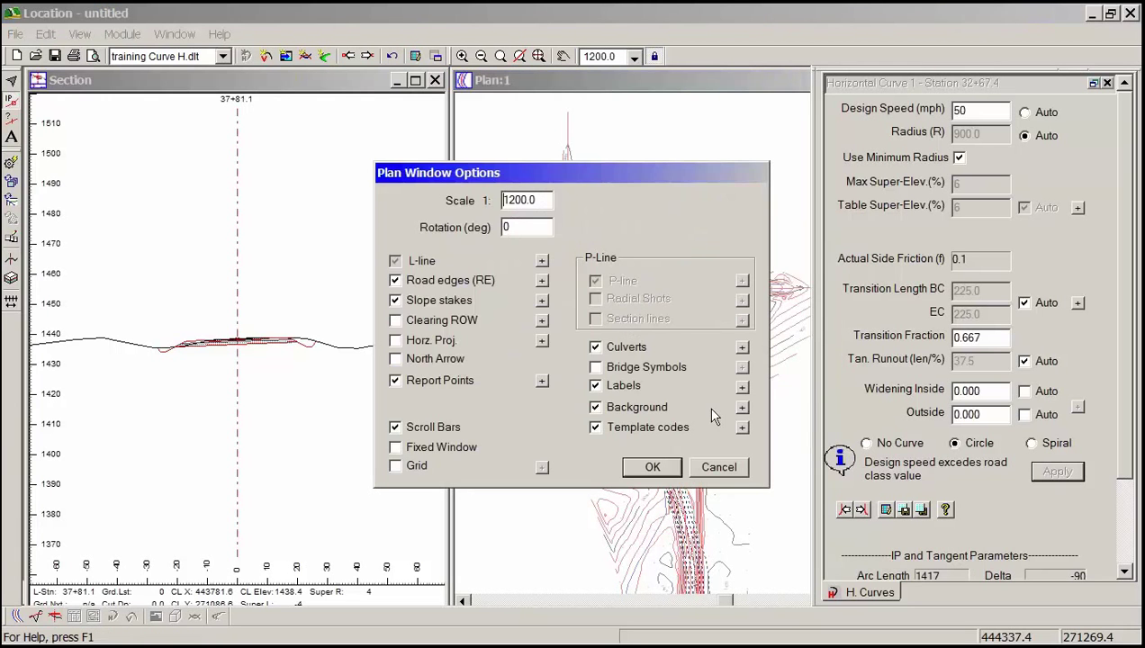
click(741, 407)
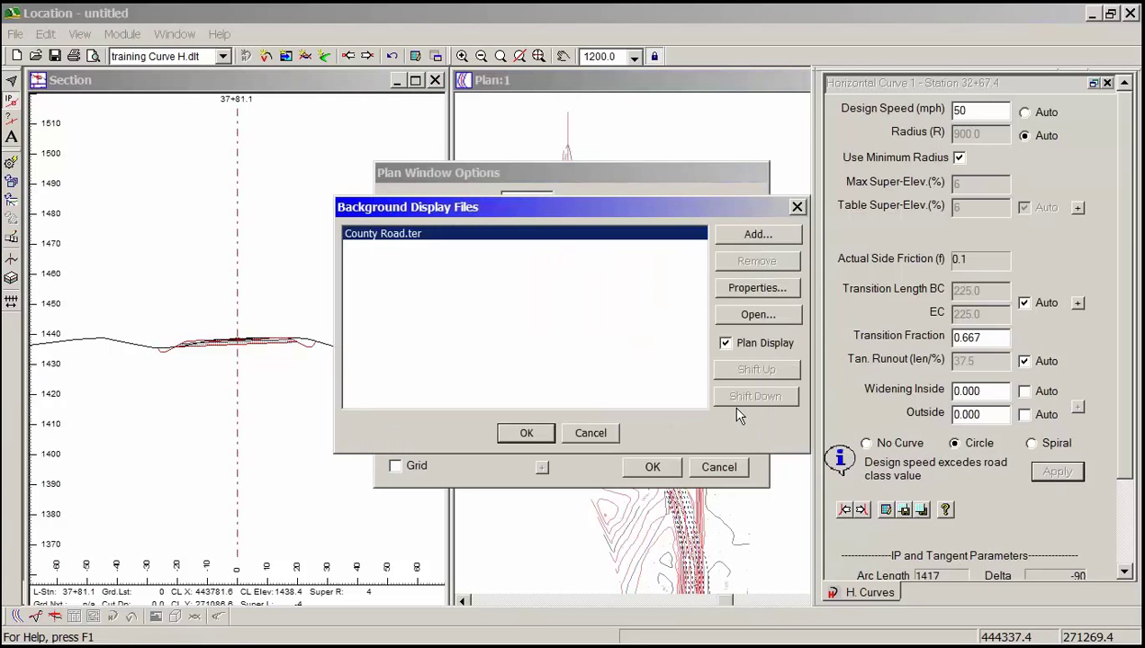
click(776, 290)
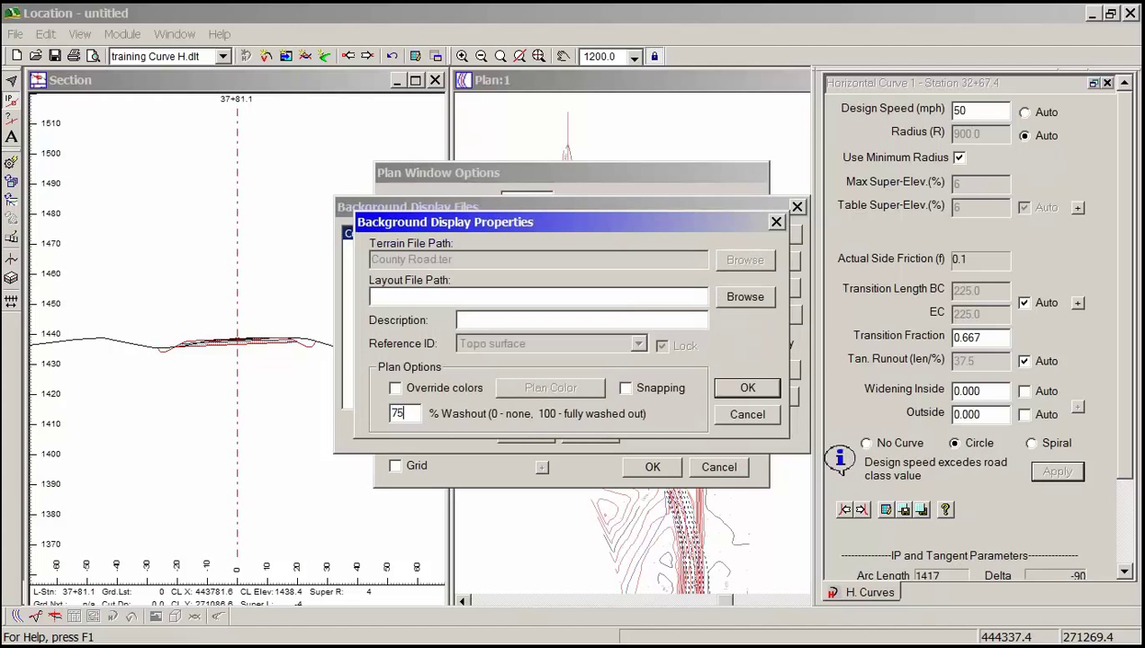
click(765, 387)
click(522, 436)
click(654, 467)
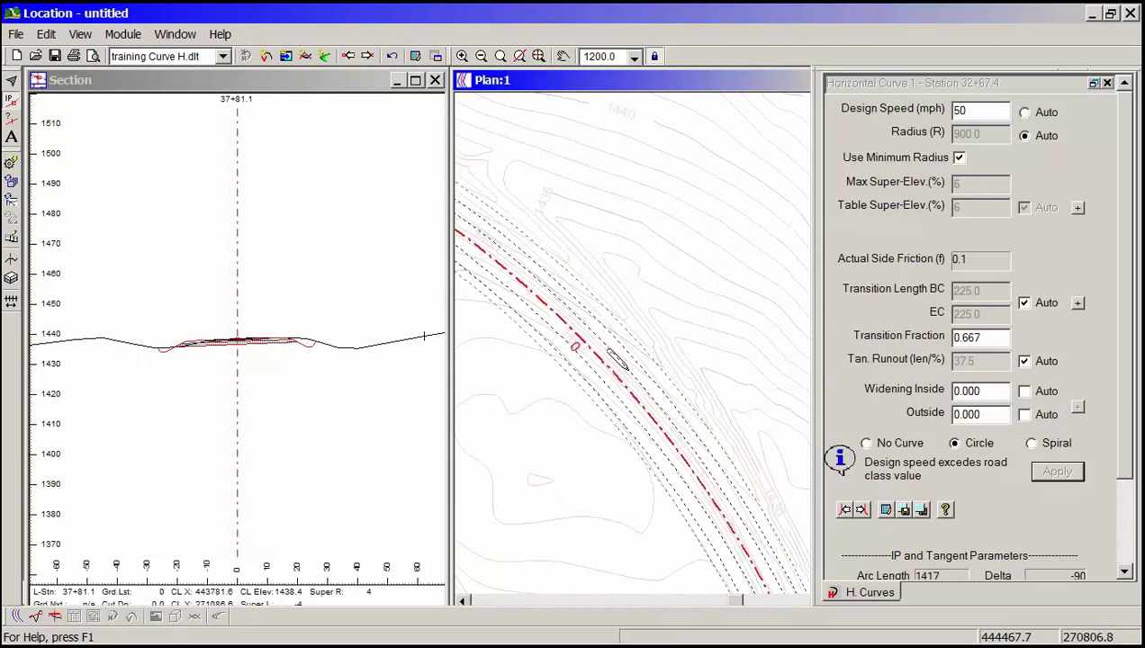
- Copy the horizontal curve settings from the IP at station 32+67.4 onto the preceding IP at station 6+82.6
scroll(553, 376, down, 3)
scroll(611, 236, down, 3)
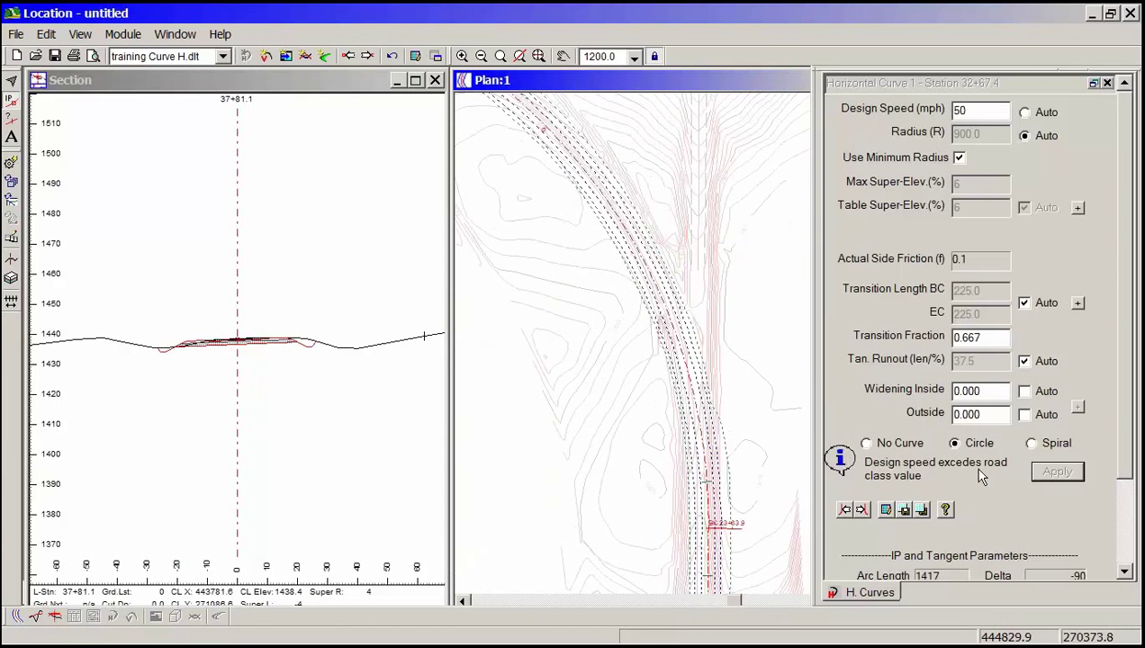
click(904, 510)
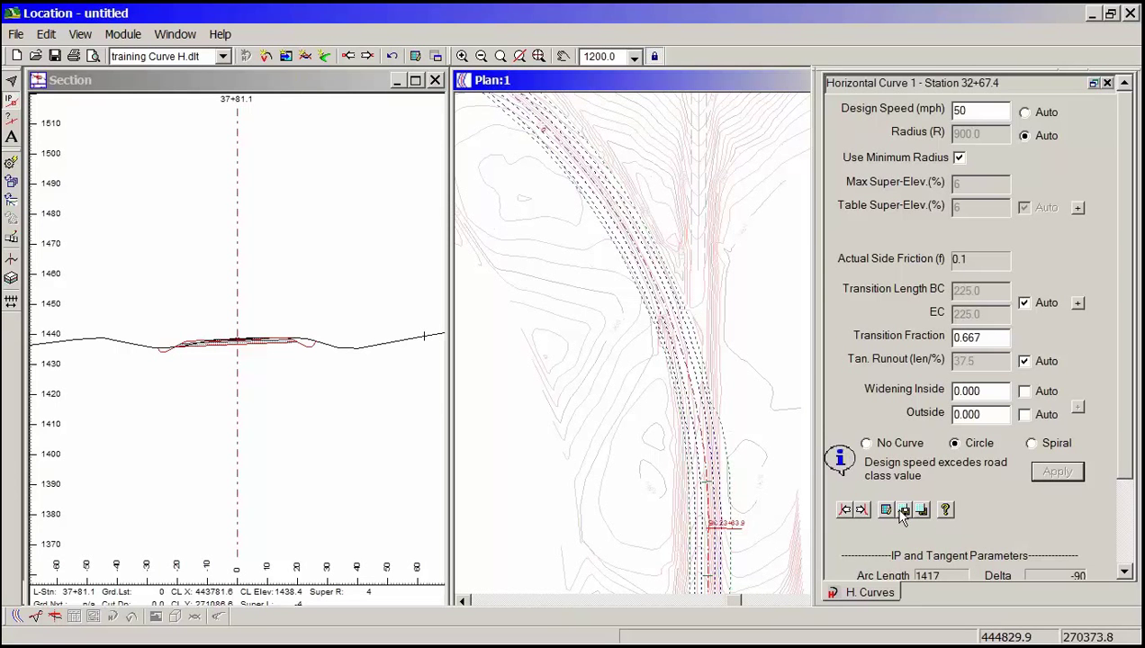
click(845, 510)
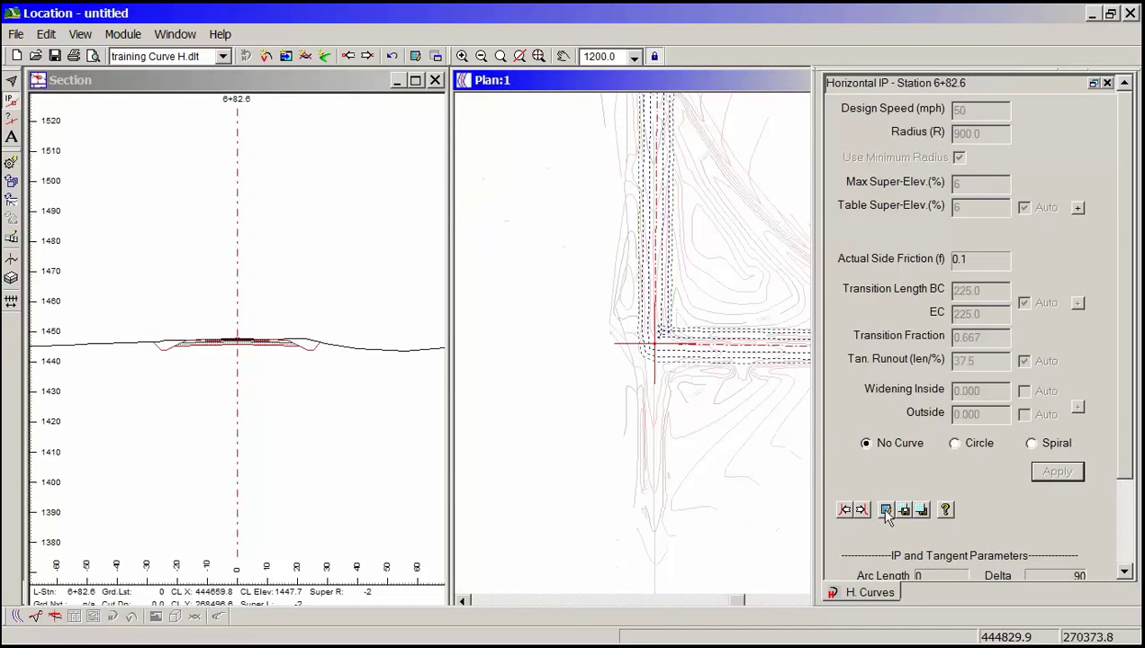
click(922, 511)
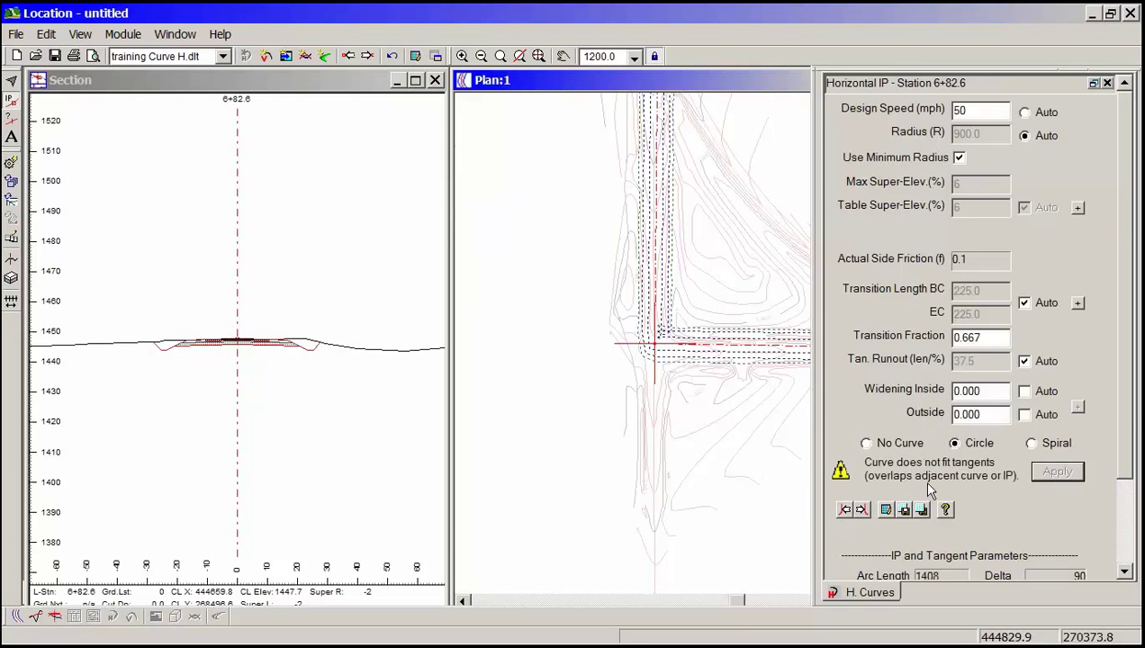
- Set the design speed at the station 6+82.6 IP to 40 mph and apply its minimum-radius circular curve
middle_drag(723, 332, 536, 350)
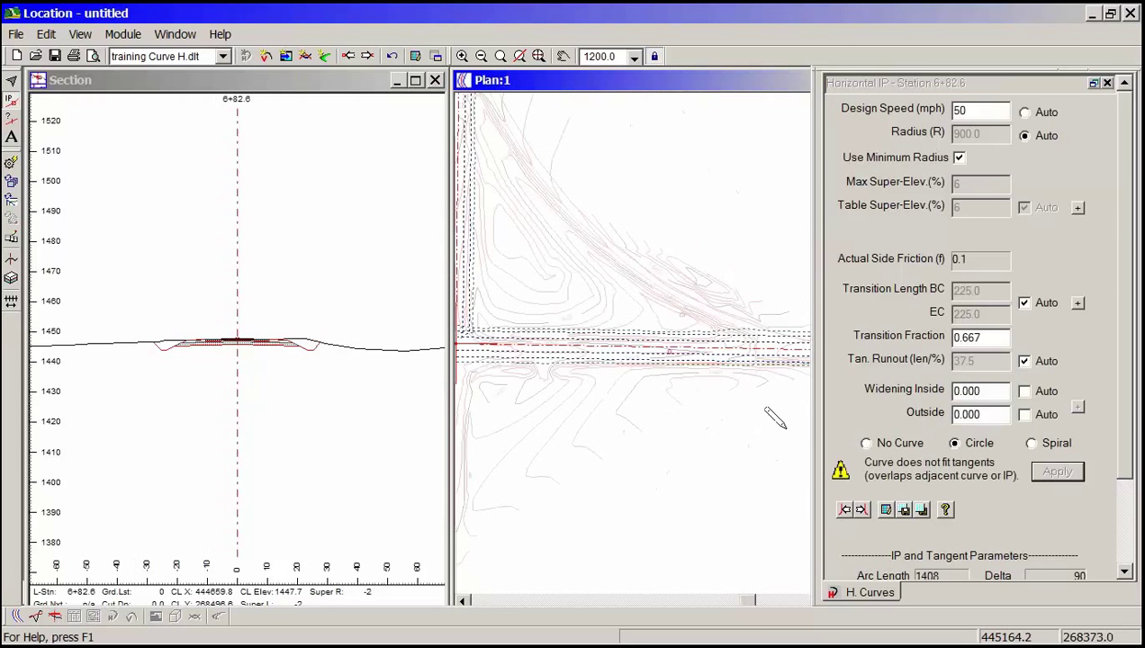
double_click(974, 108)
text(40)
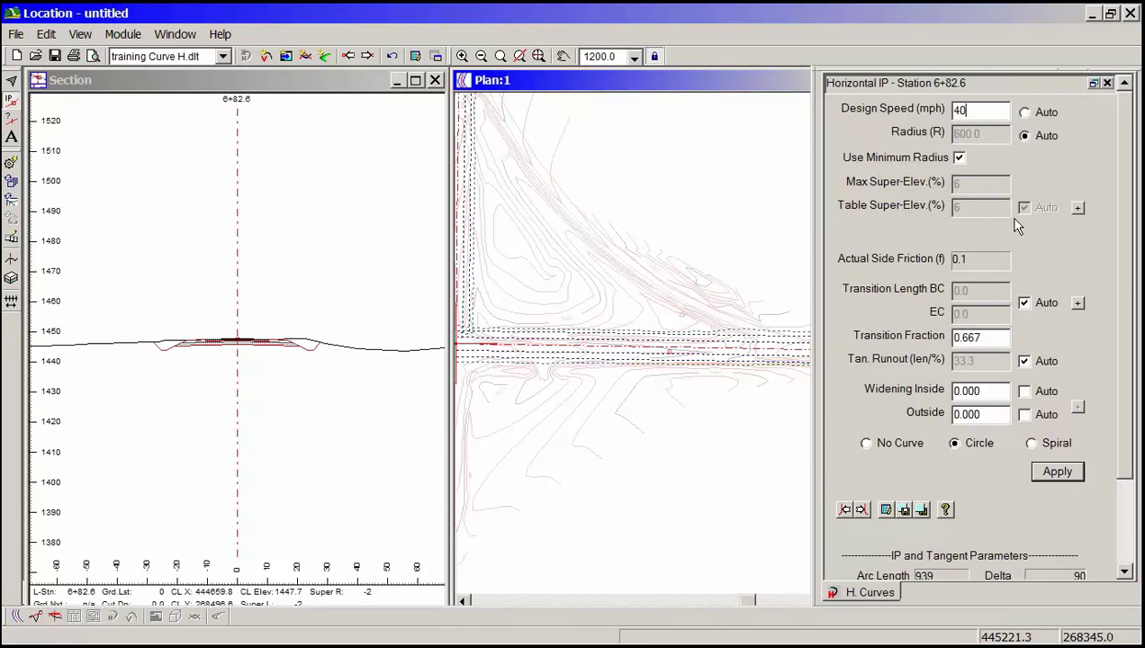
click(1065, 476)
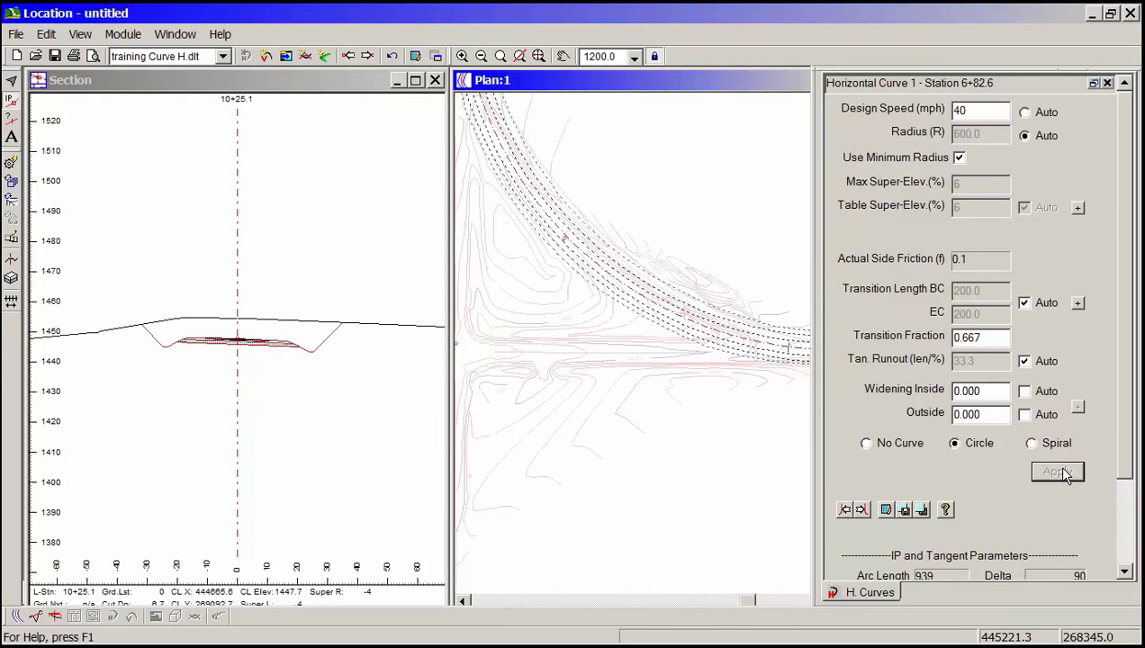
- Fine-tune the IP of the 40 mph curve so the curve follows the existing road, placing it at about station 6+78.2
drag(512, 291, 626, 378)
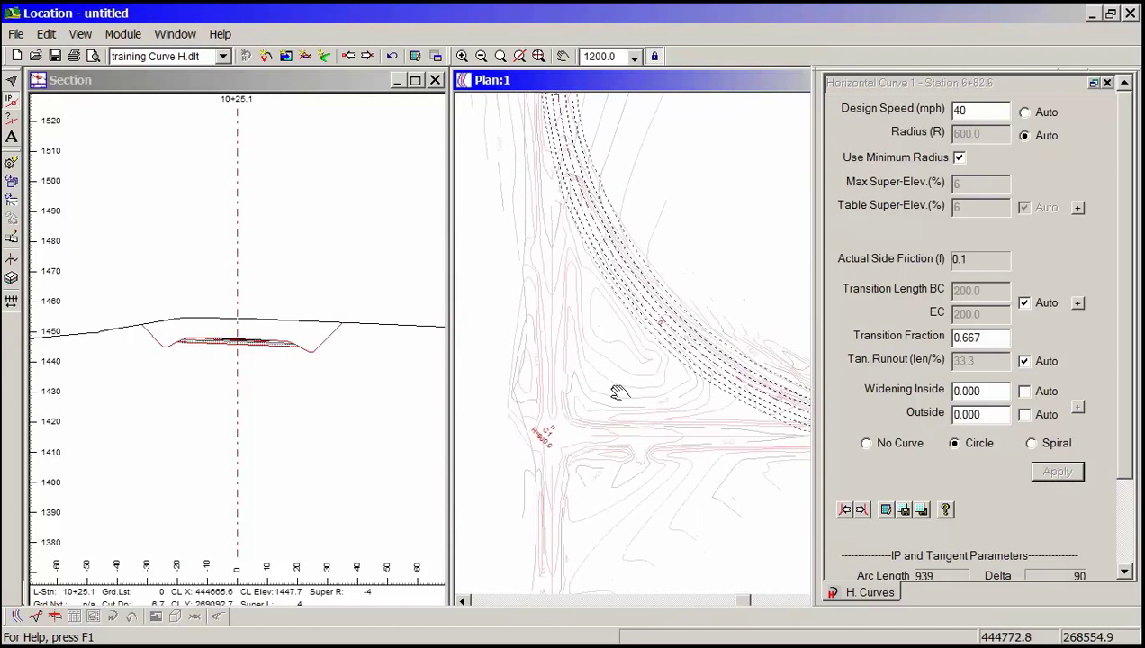
drag(581, 410, 572, 375)
mouse_move(585, 363)
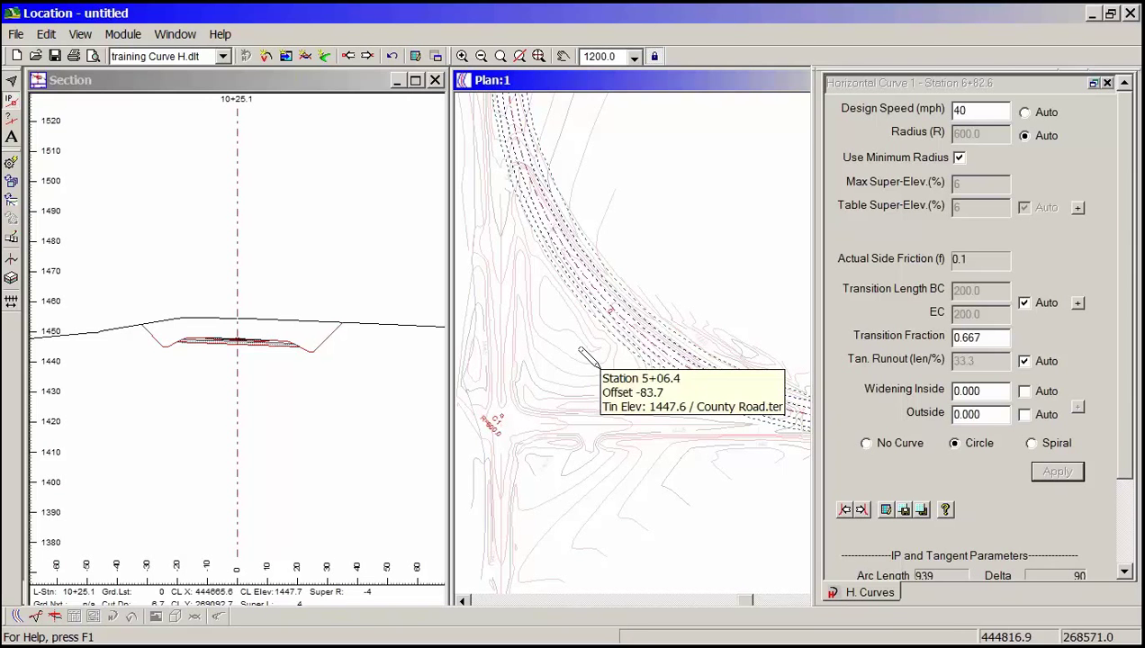
middle_drag(532, 414, 574, 380)
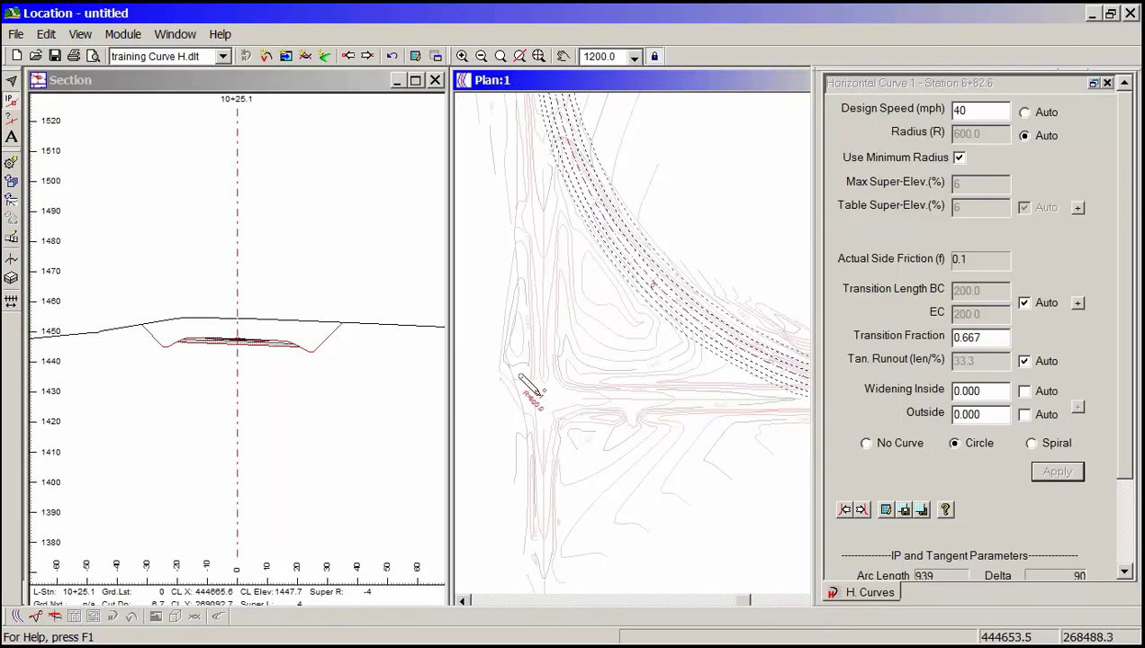
mouse_move(545, 389)
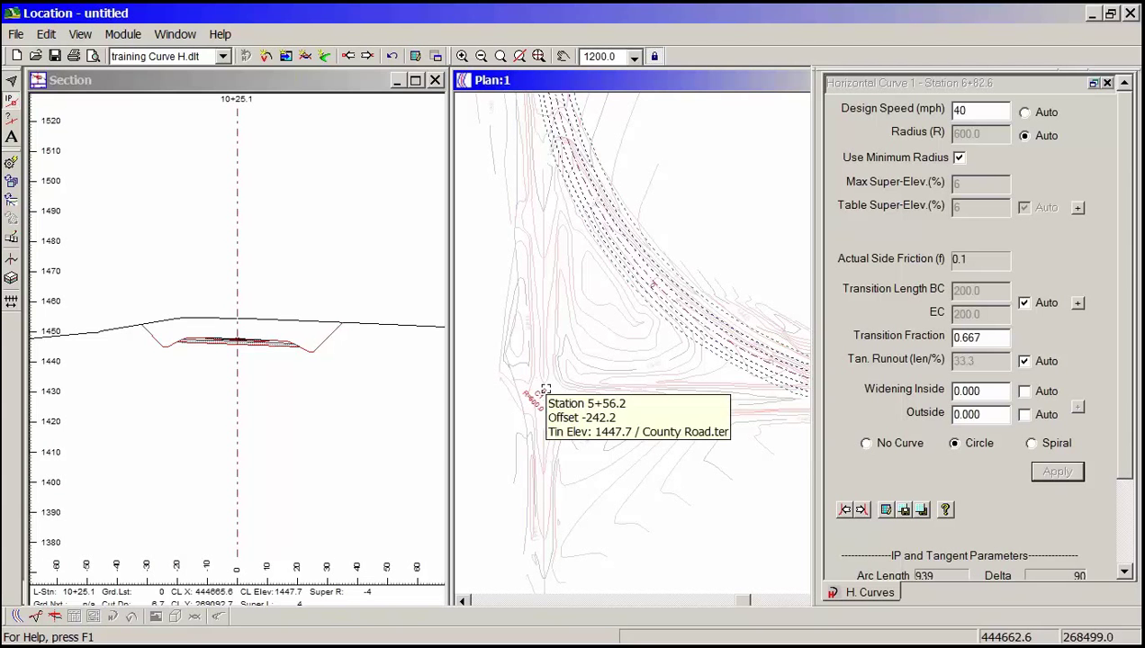
mouse_move(546, 389)
mouse_down()
mouse_move(530, 409)
mouse_move(548, 352)
mouse_move(536, 399)
mouse_up()
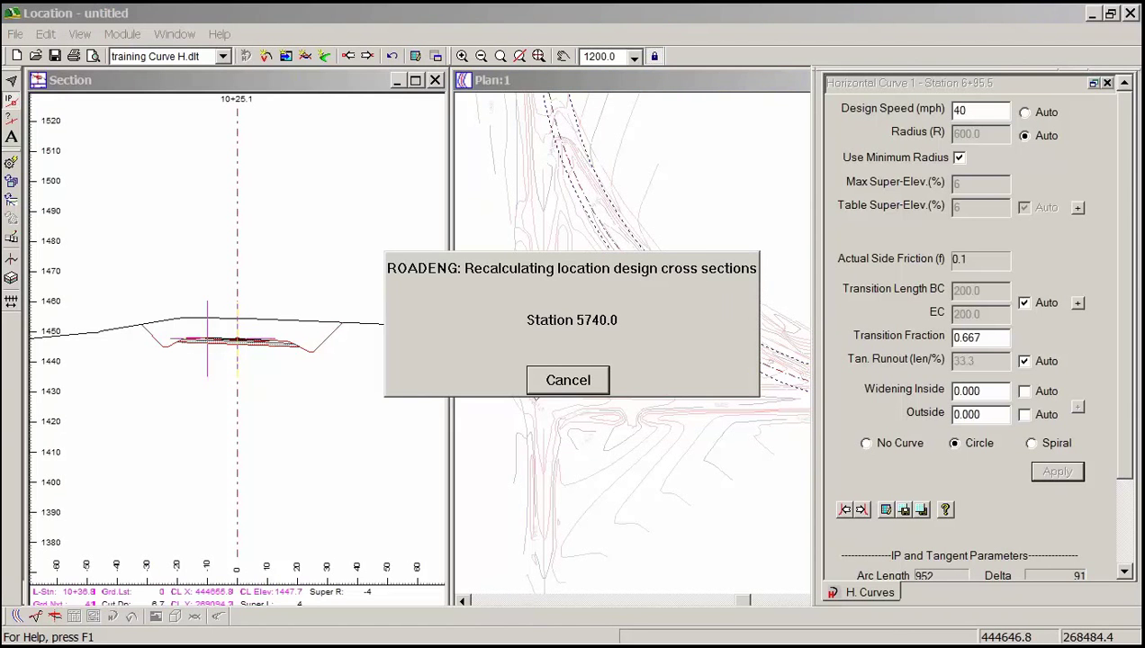
drag(537, 399, 545, 399)
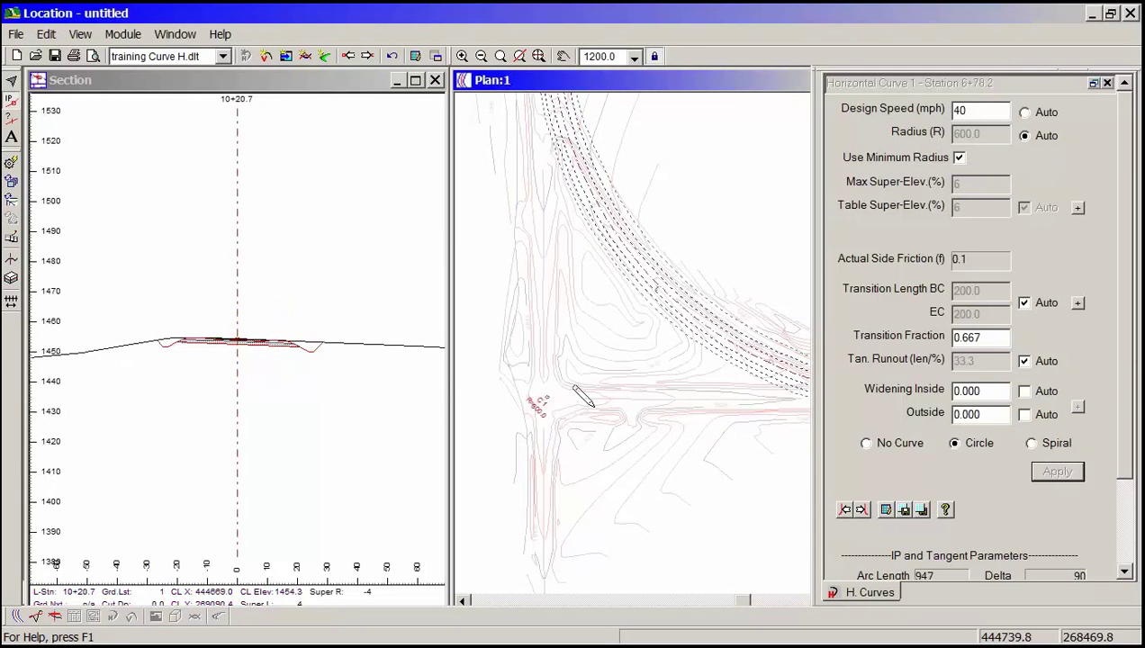
middle_drag(655, 313, 537, 293)
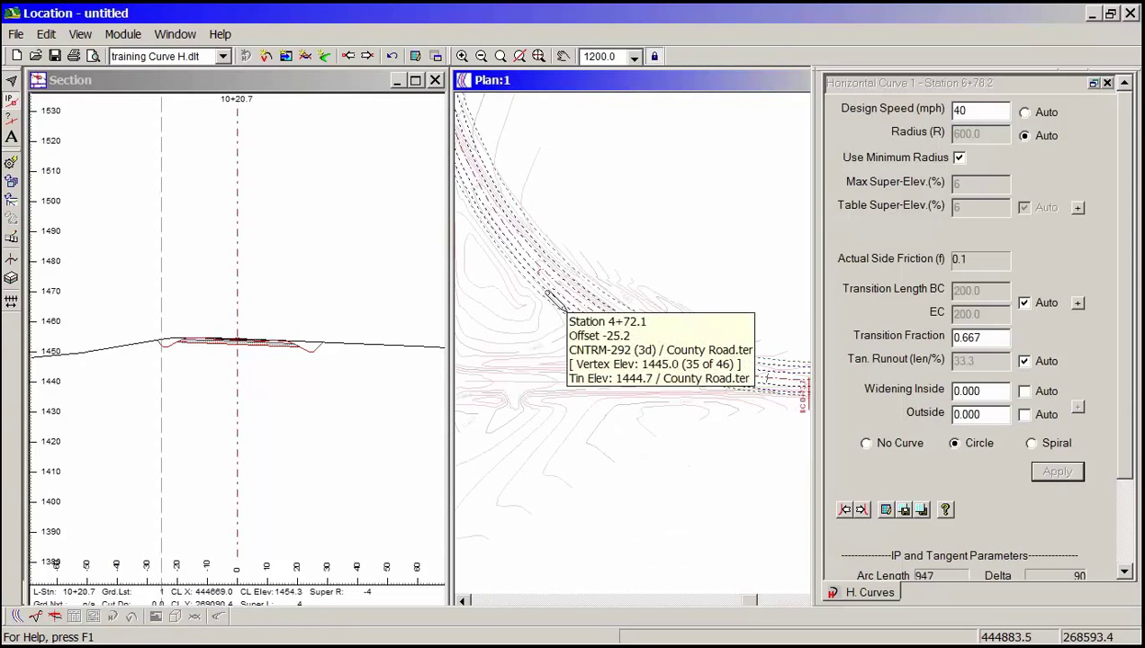
- Load the training Profile.dlt screen layout from the Training folder
click(224, 56)
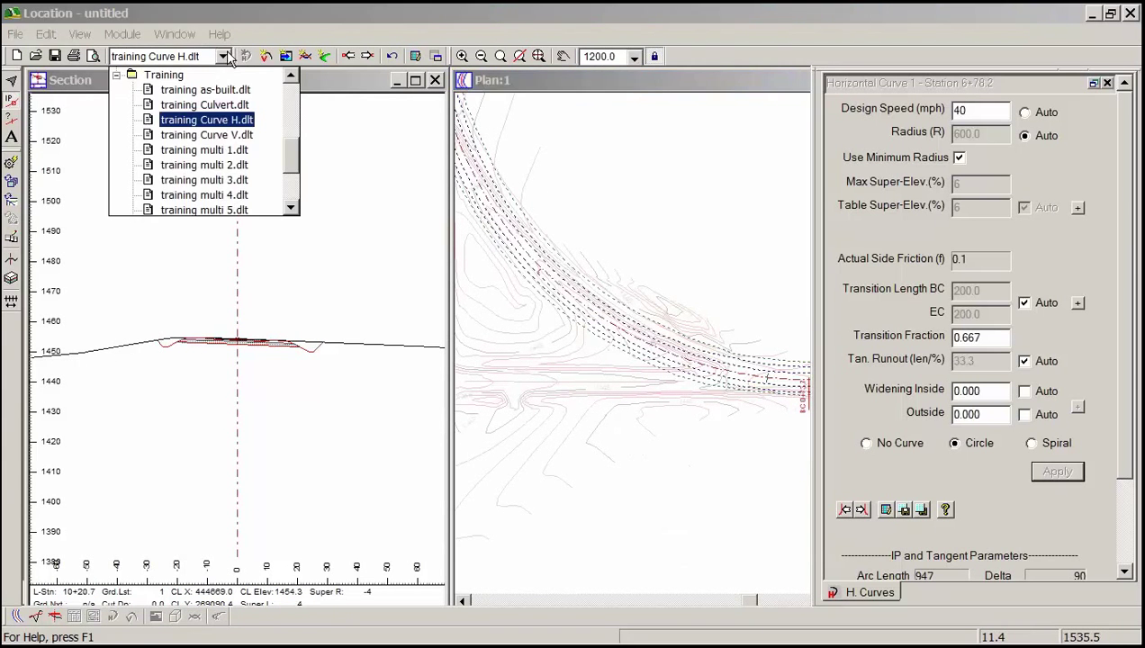
drag(291, 160, 293, 189)
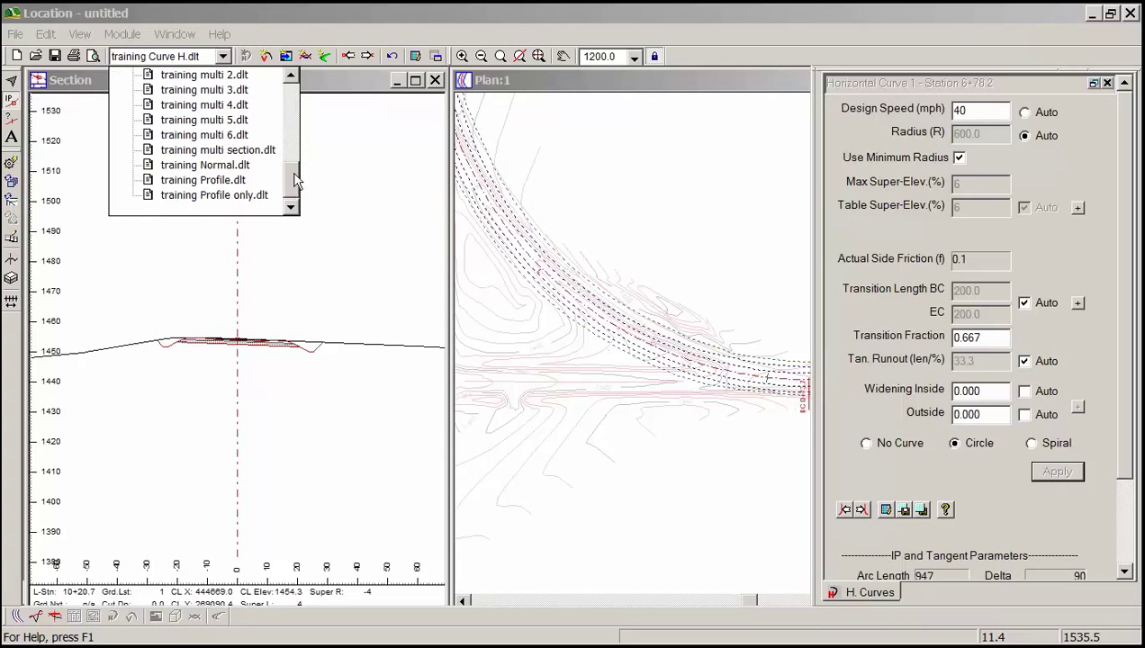
click(230, 180)
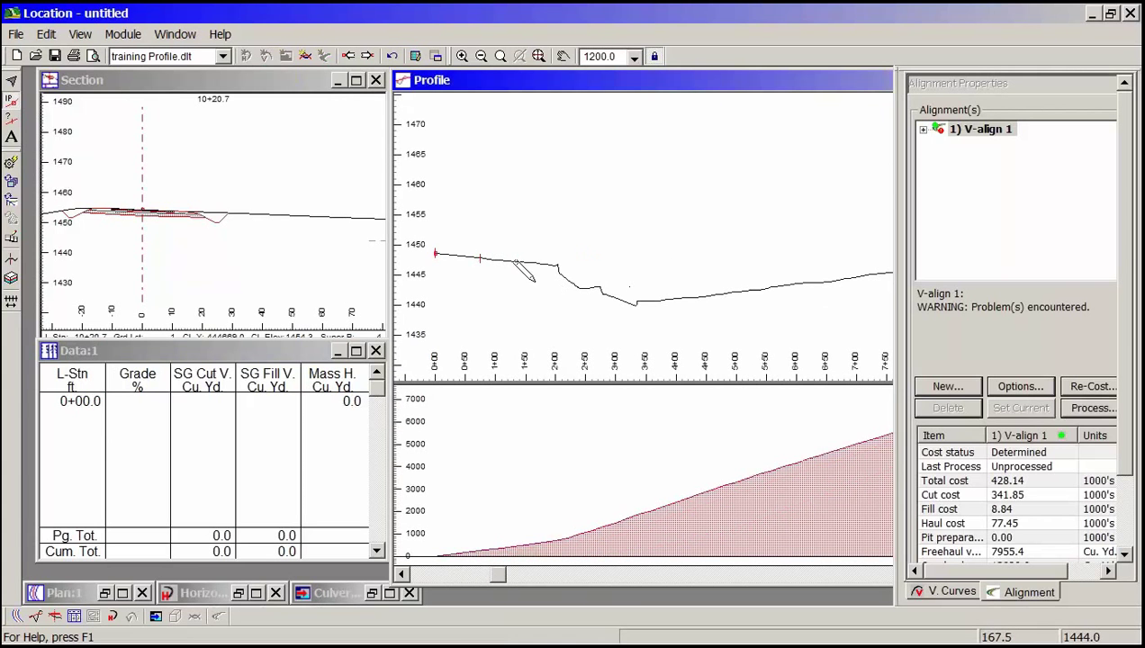
- Add a vertical IP on the profile at about station 3+19.9, elevation about 1443.4 ft
mouse_move(554, 344)
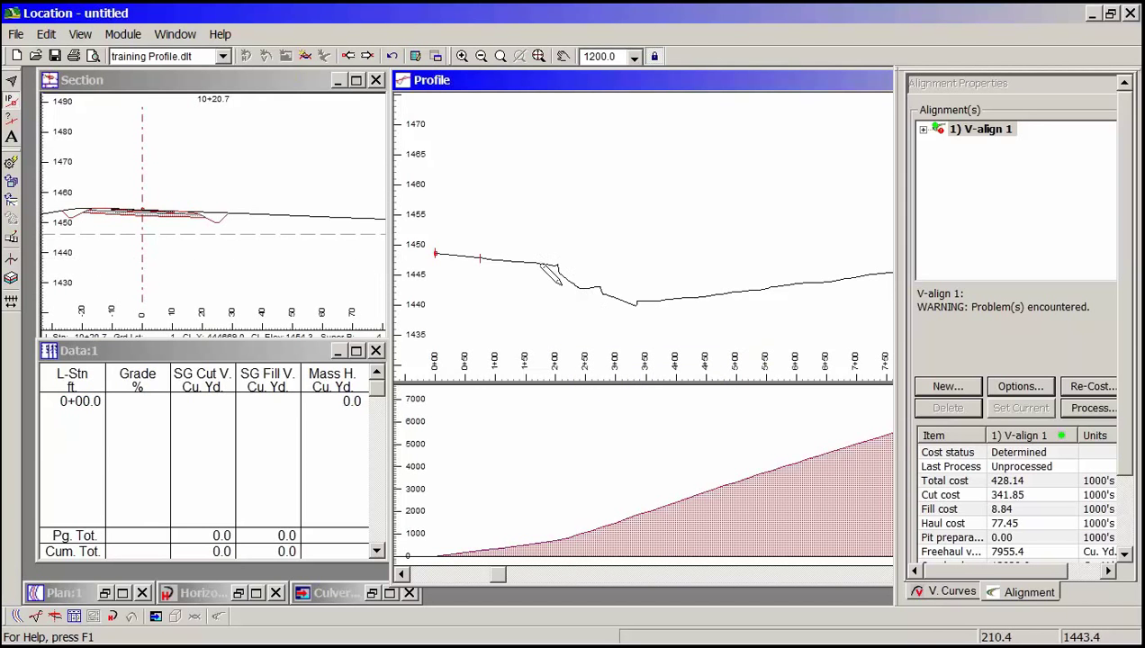
middle_drag(571, 286, 521, 260)
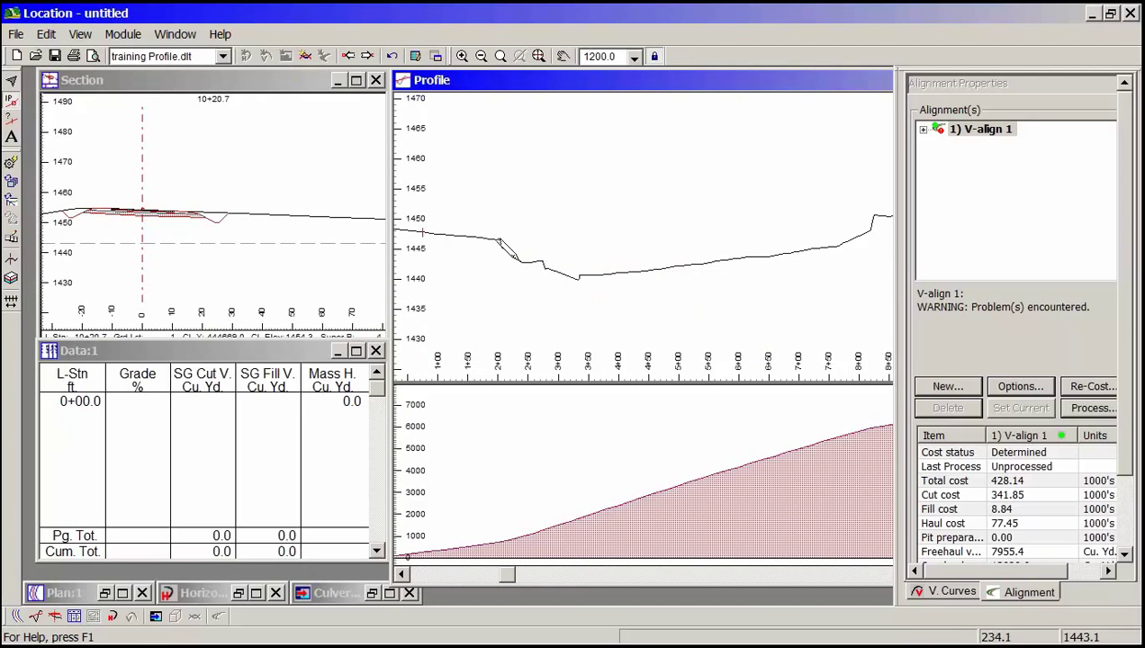
middle_drag(496, 259, 581, 306)
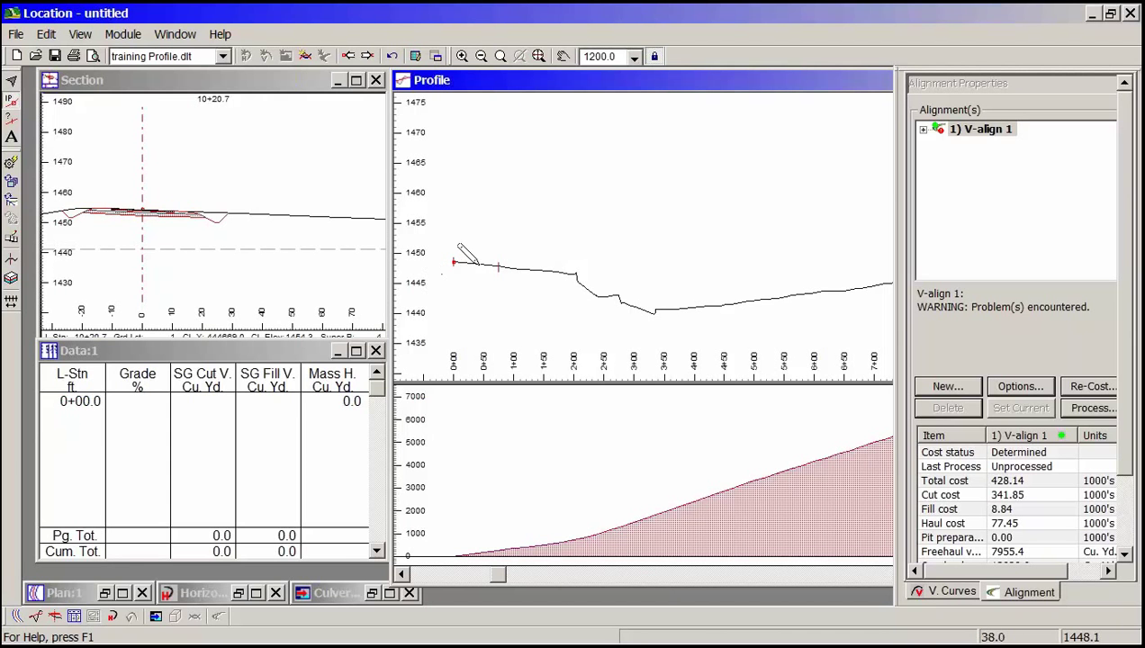
click(633, 290)
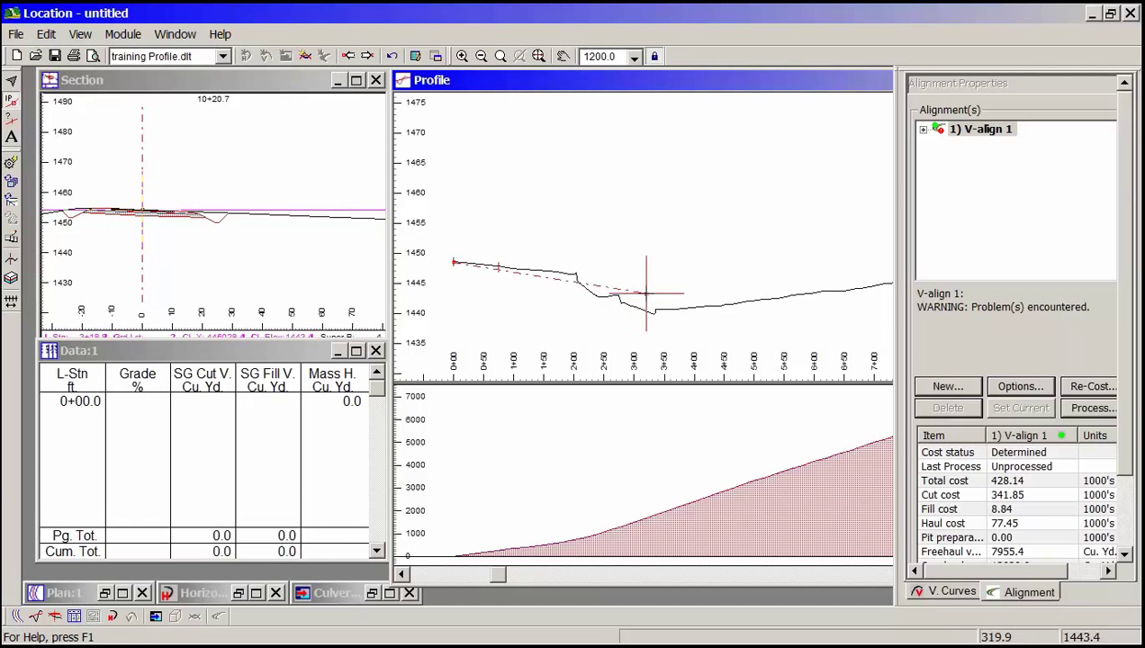
click(645, 293)
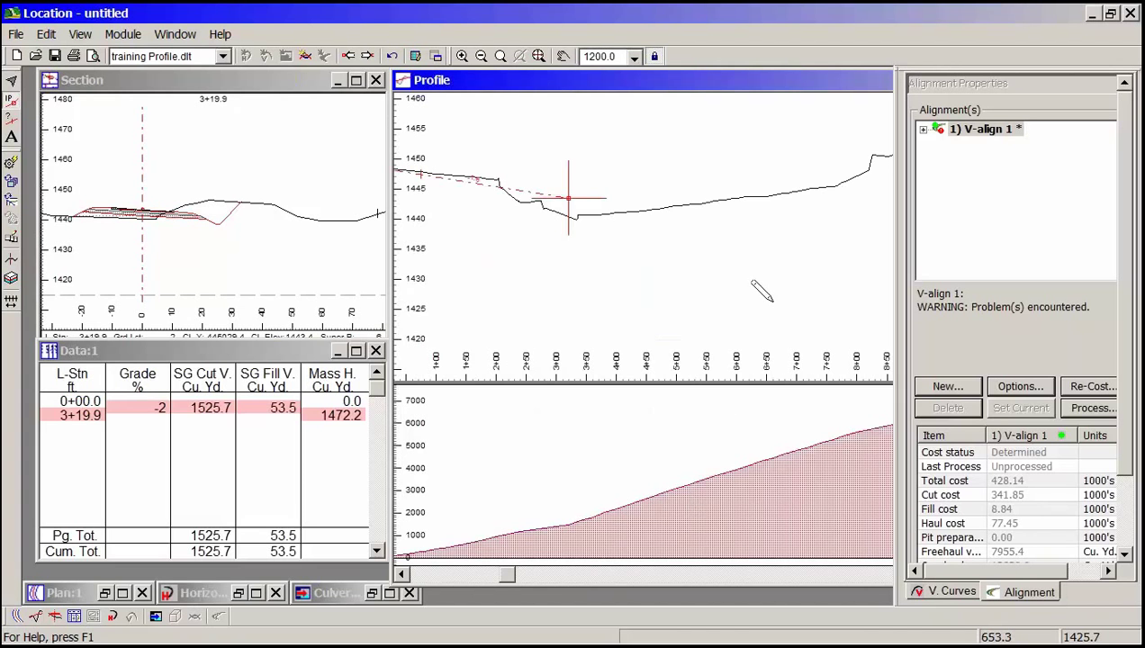
- Review the line and hatching formats for waste, borrow, over haul and free haul in the mass haul graphic options
middle_drag(767, 308, 605, 324)
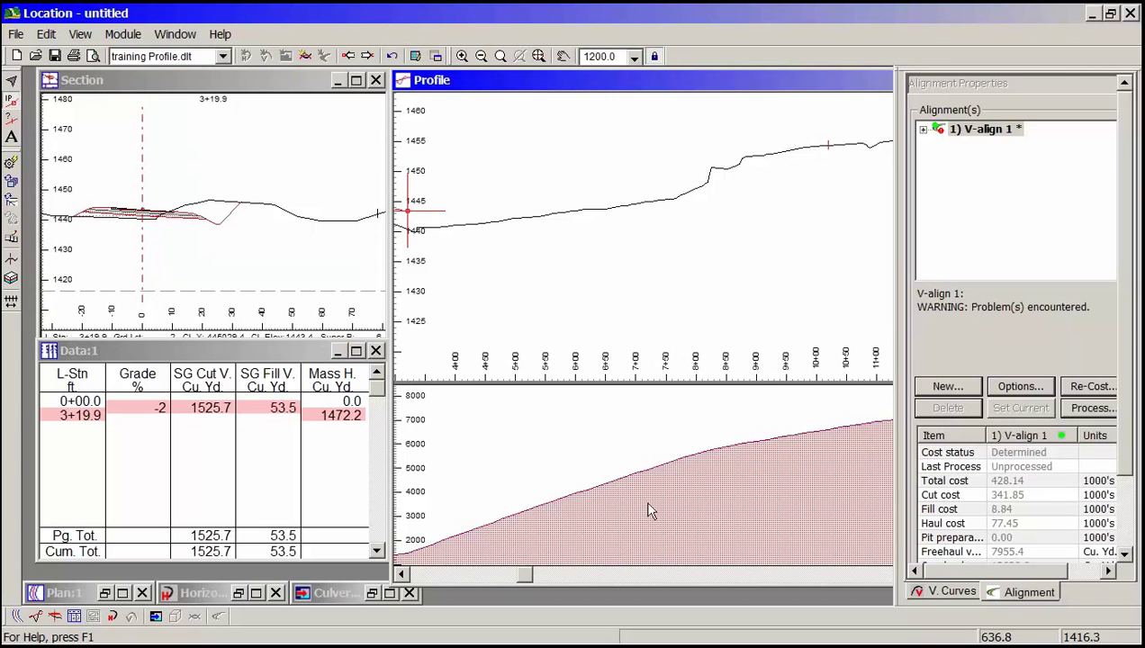
middle_drag(548, 317, 671, 302)
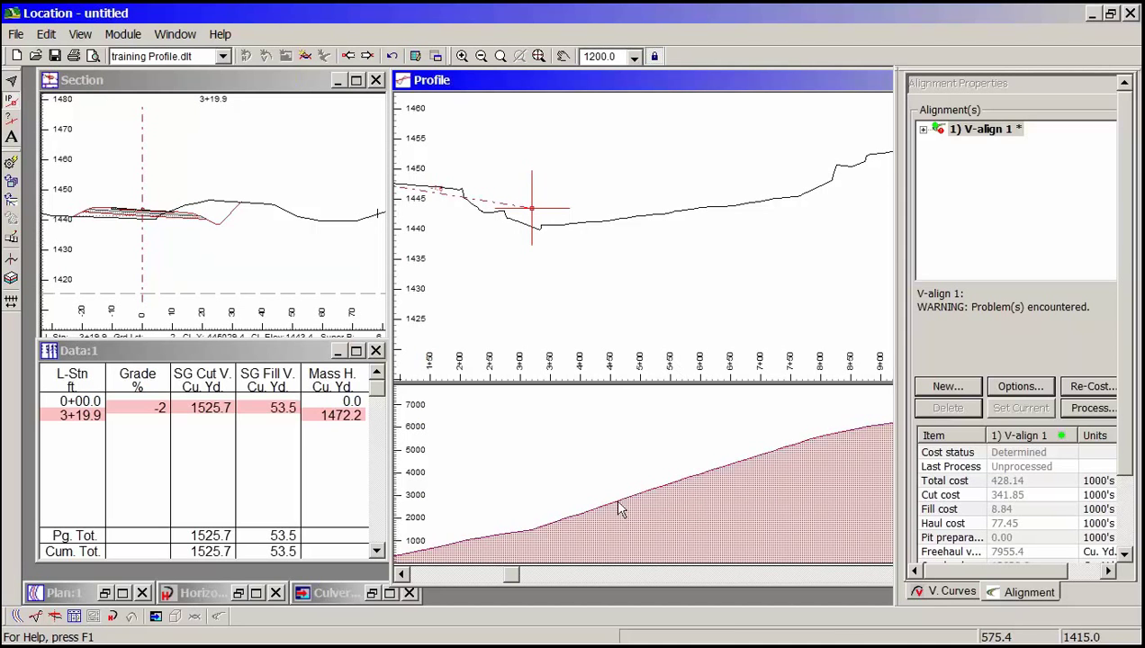
mouse_move(619, 492)
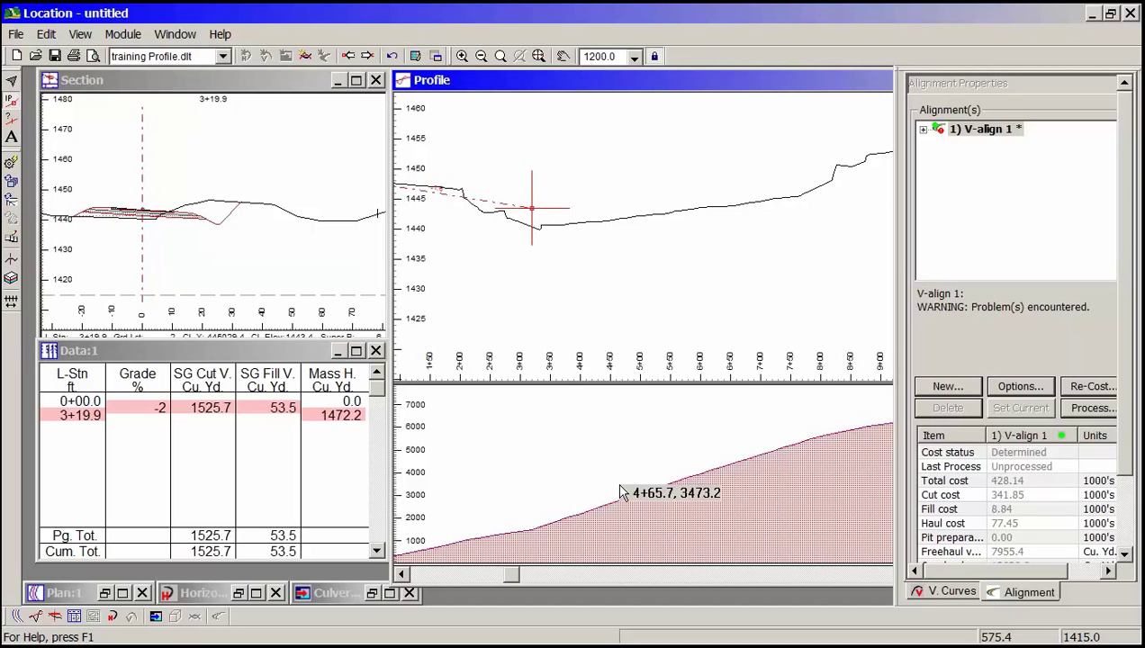
double_click(619, 493)
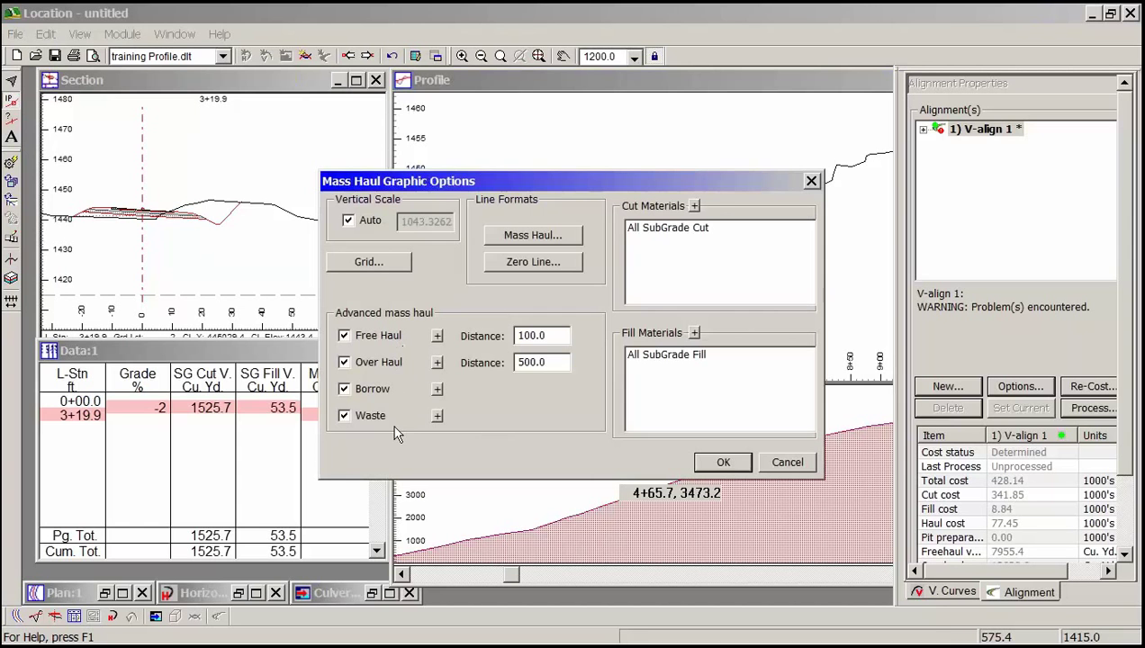
click(437, 416)
click(736, 483)
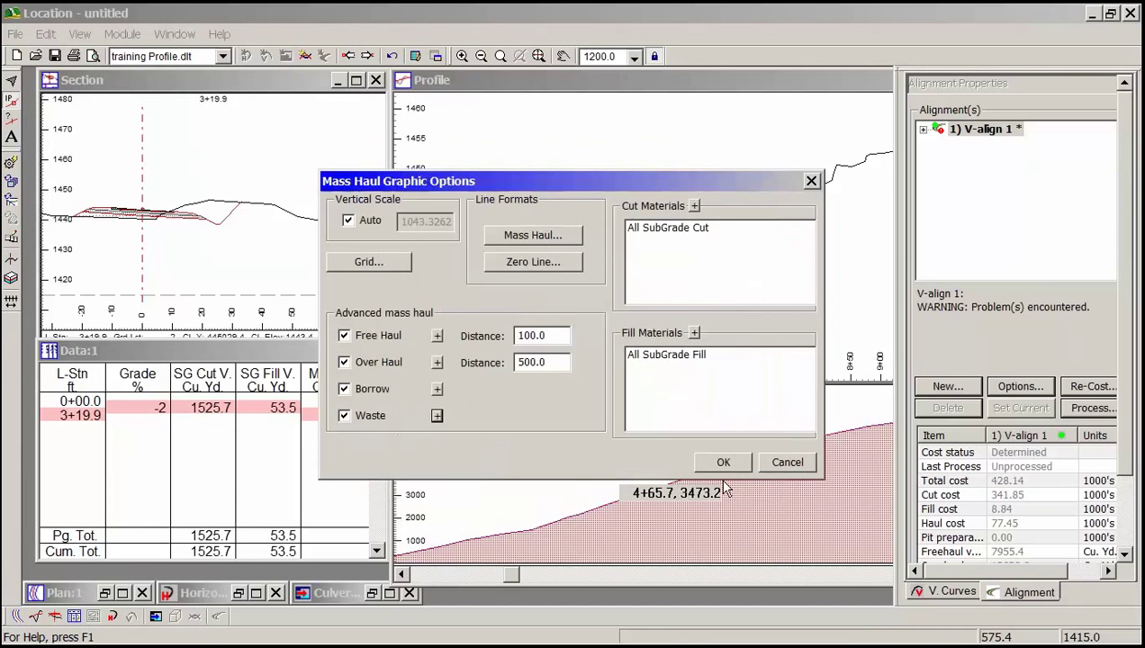
click(437, 389)
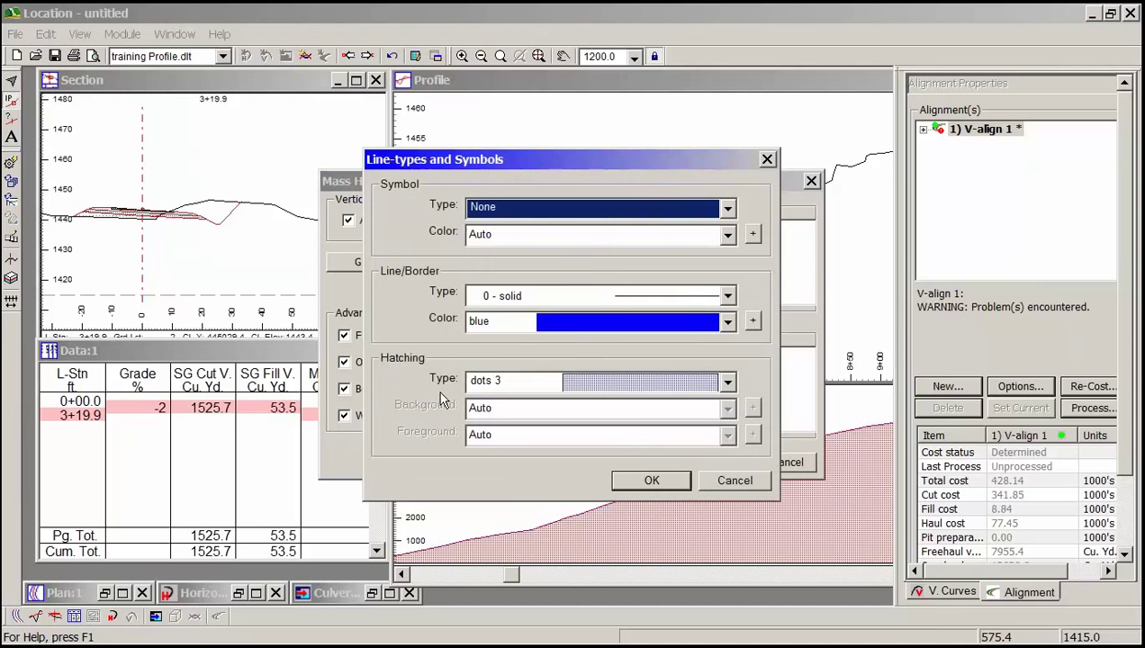
click(736, 482)
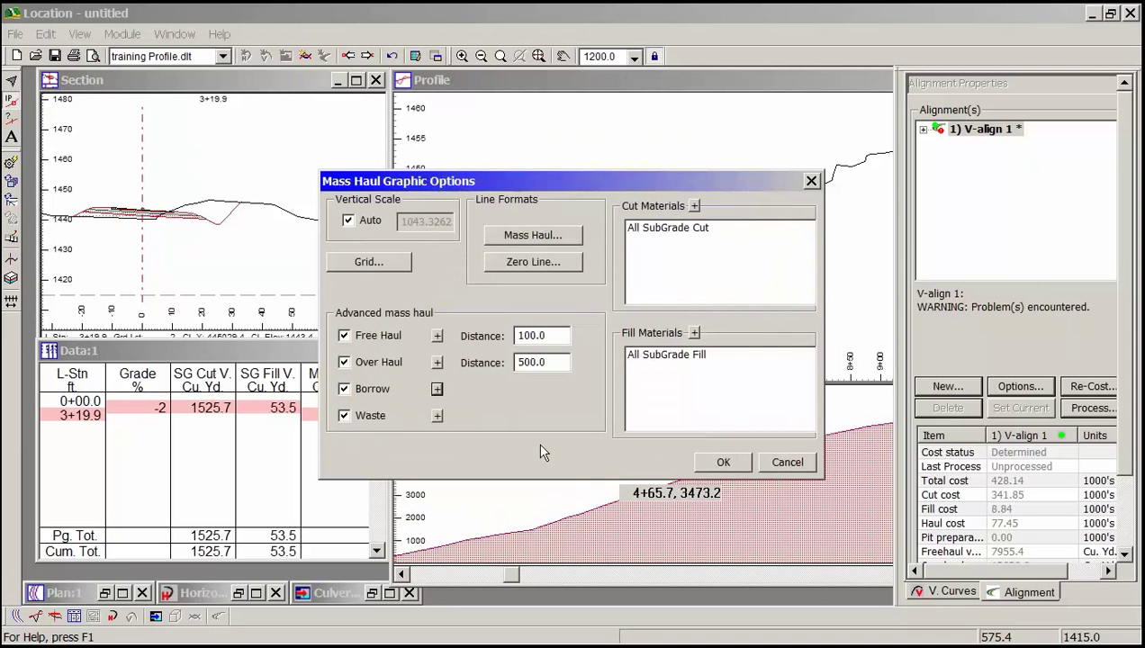
click(437, 363)
click(736, 482)
click(437, 336)
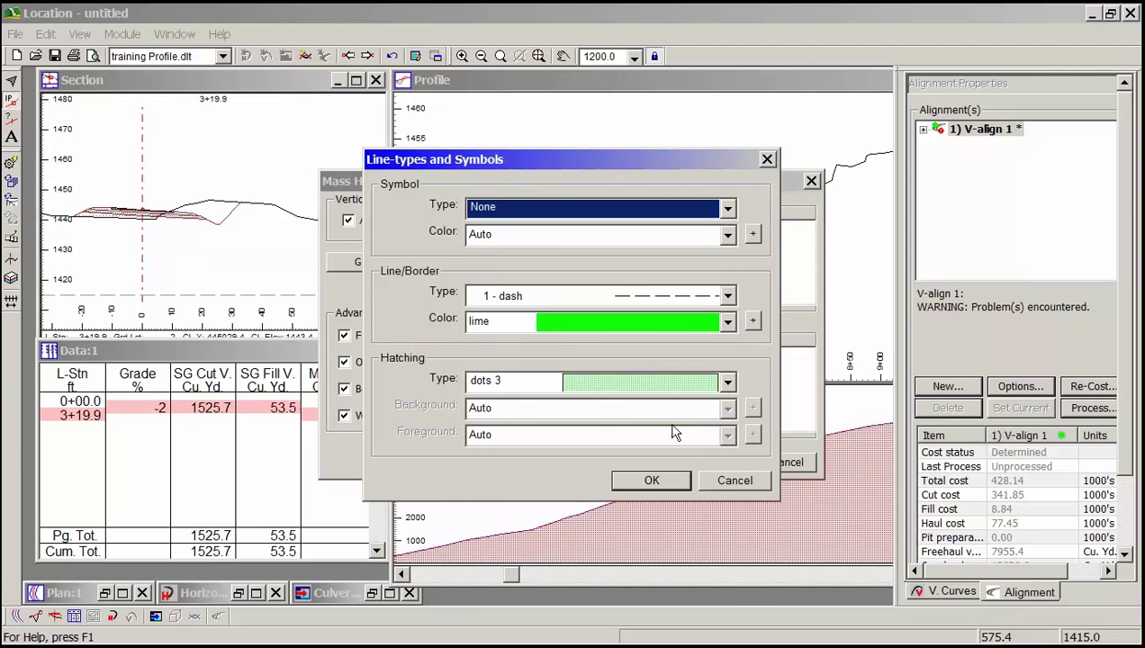
click(735, 481)
- Set the mass haul graphic's free haul distance to 1000 and over haul distance to 3000
double_click(557, 336)
text(1000)
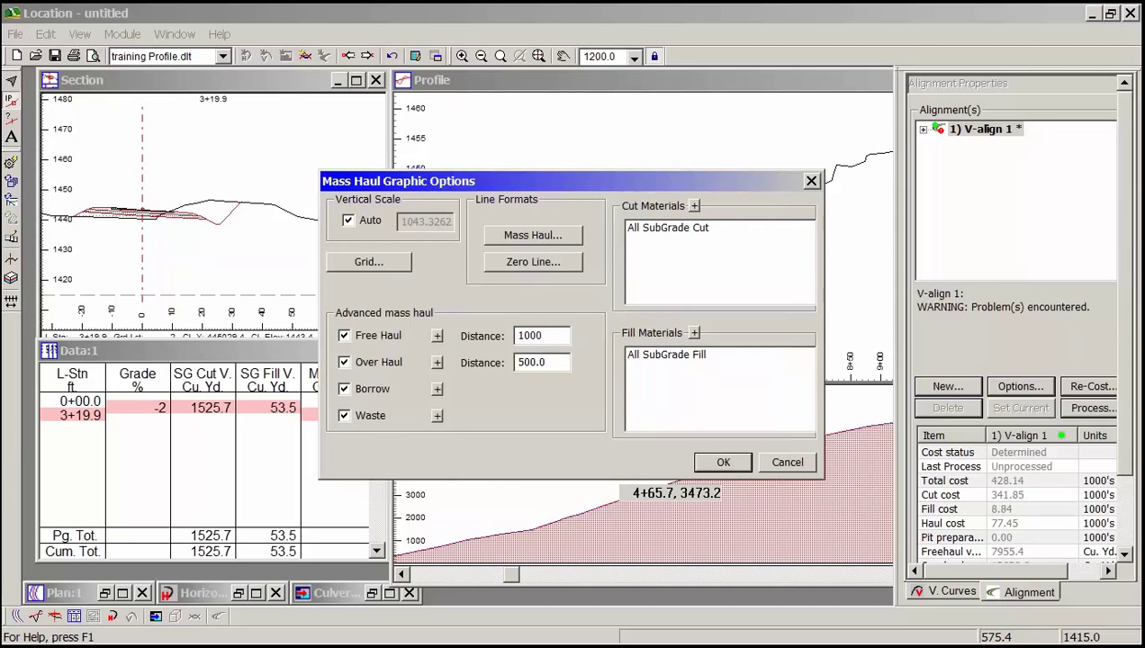
double_click(555, 363)
text(3000)
click(722, 463)
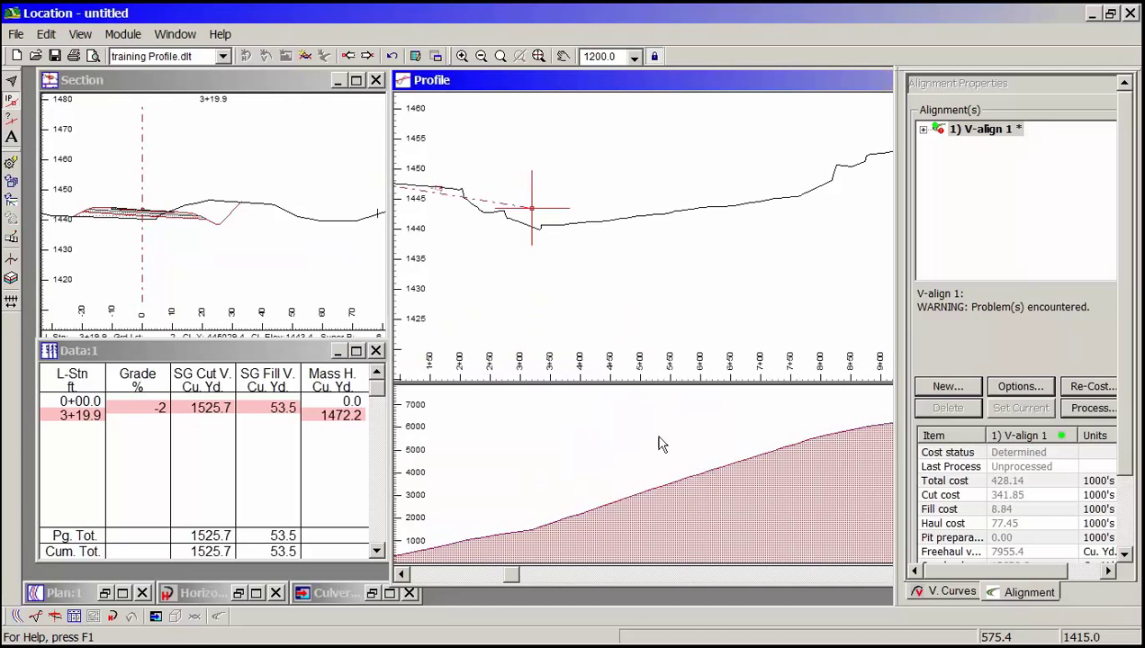
- Add a vertical IP on the profile at about station 7+65.6, elevation about 1448.3 ft
mouse_move(603, 413)
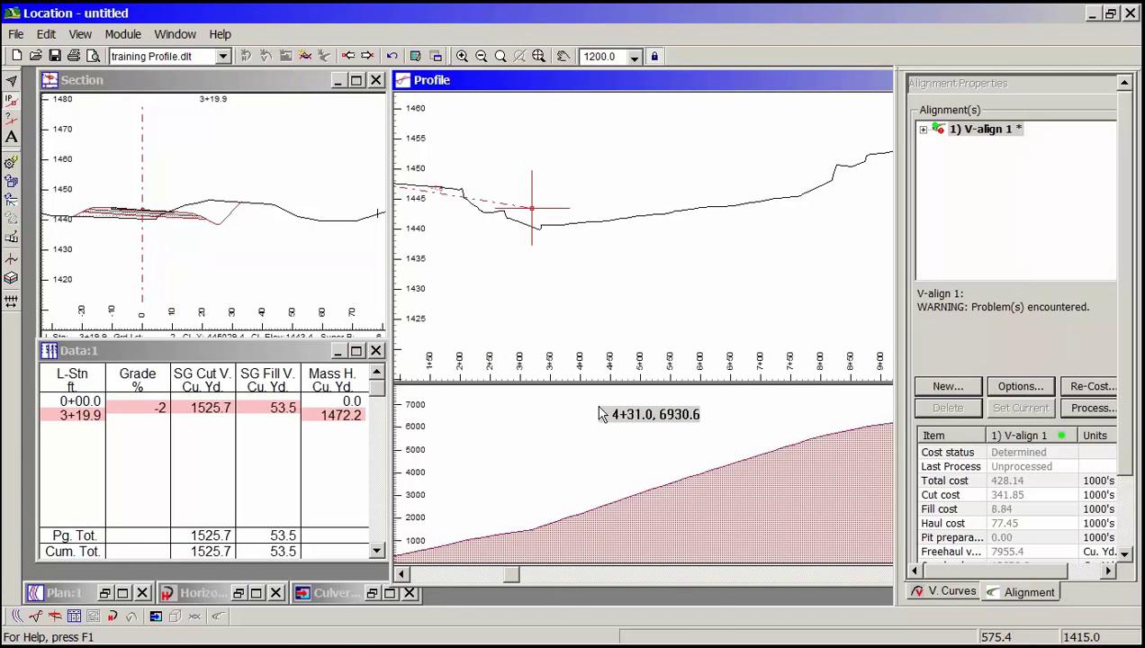
mouse_move(763, 644)
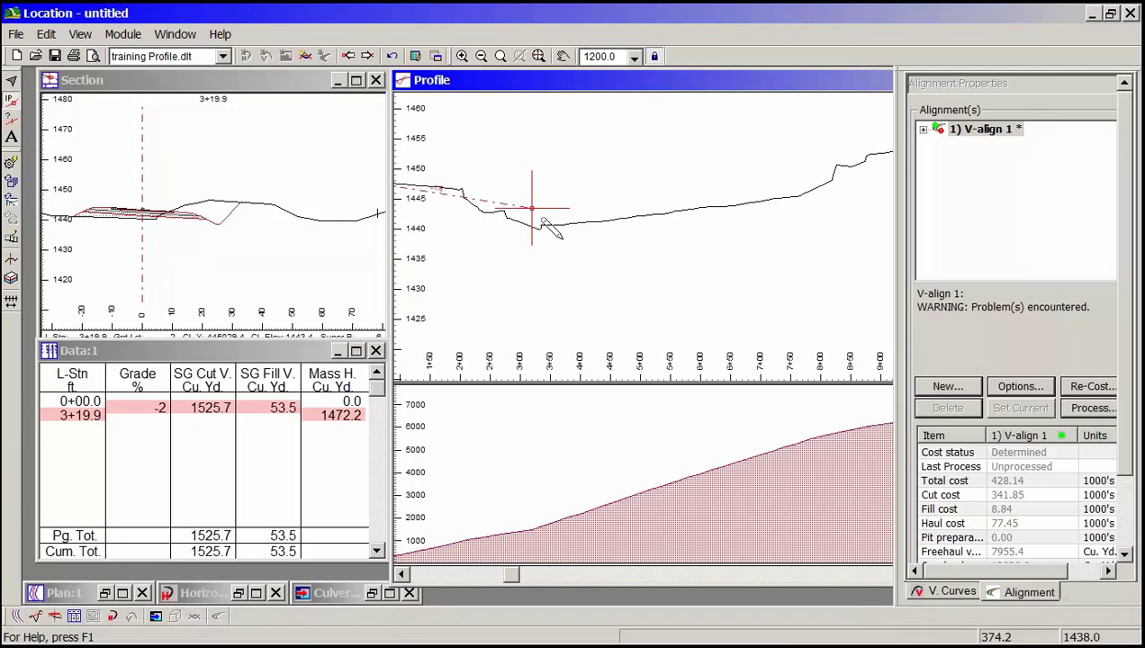
middle_drag(535, 215, 500, 247)
click(495, 241)
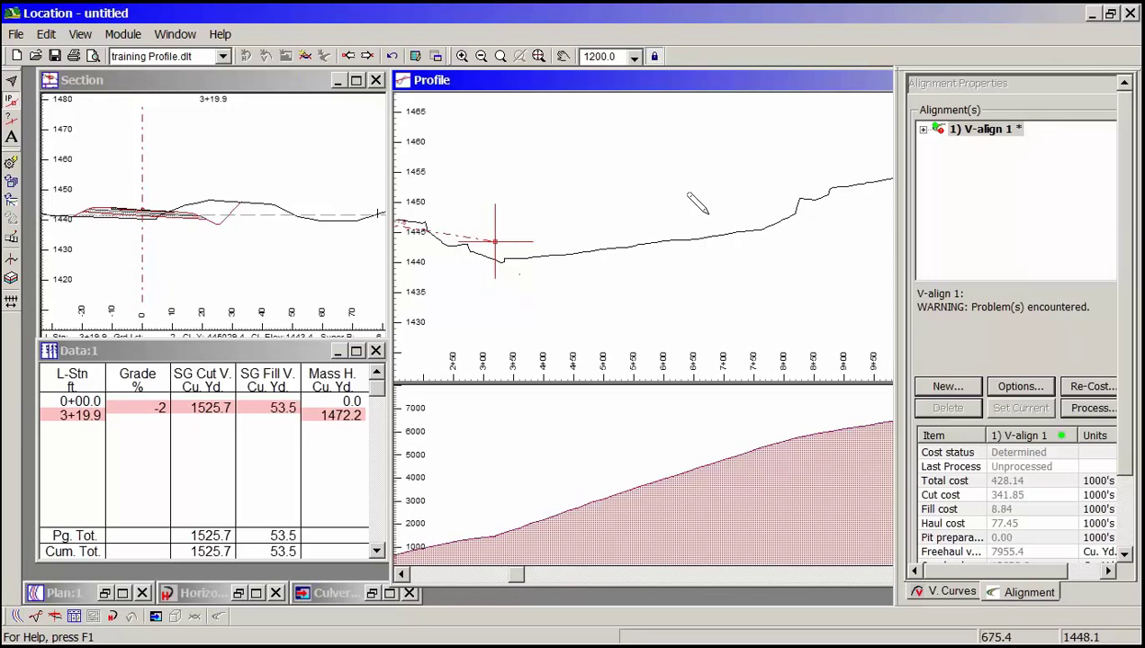
click(762, 213)
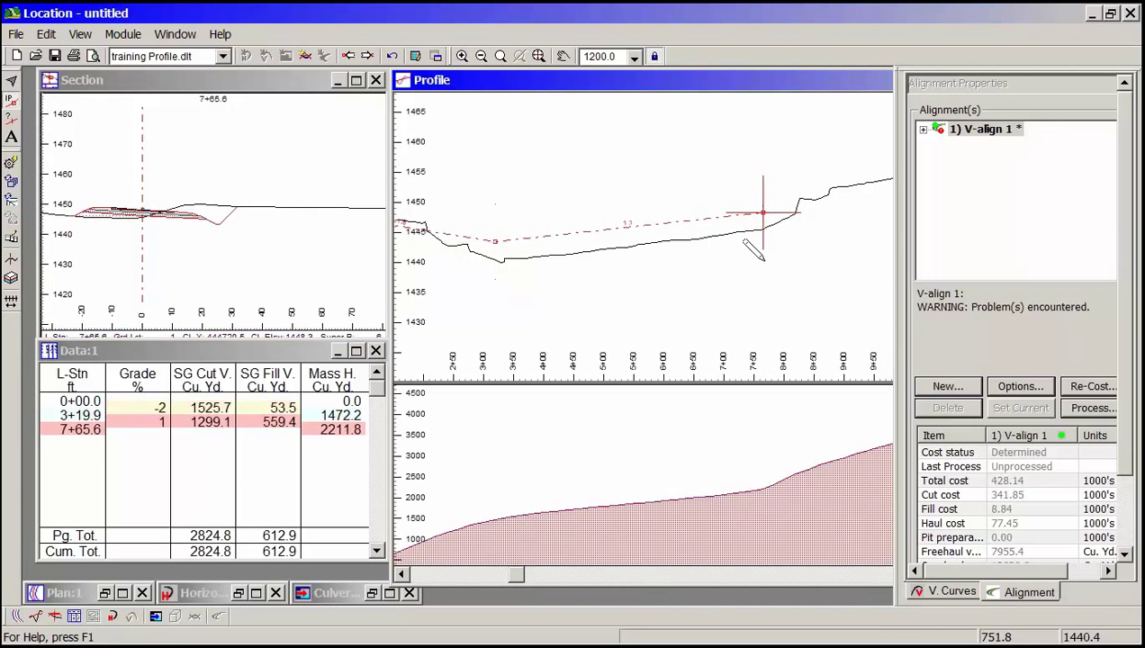
- Raise the IP to about station 3+21.1, elevation 1444.5 ft, and the last IP to about 7+67.1, elevation 1450.8 ft
click(495, 241)
drag(495, 241, 496, 234)
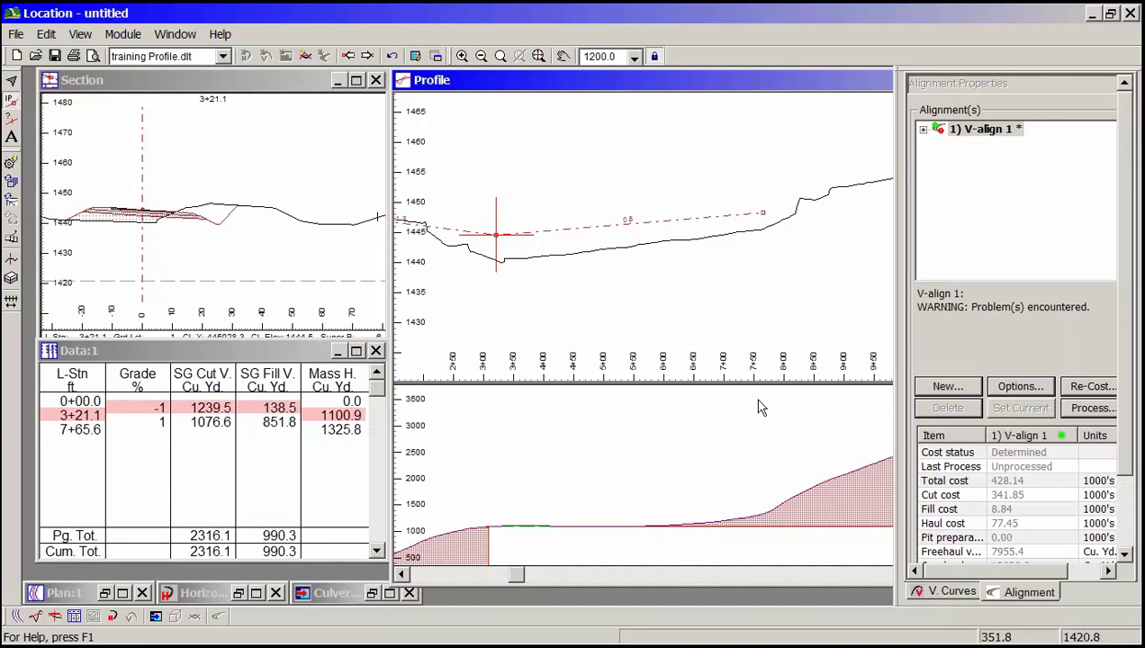
drag(762, 212, 763, 197)
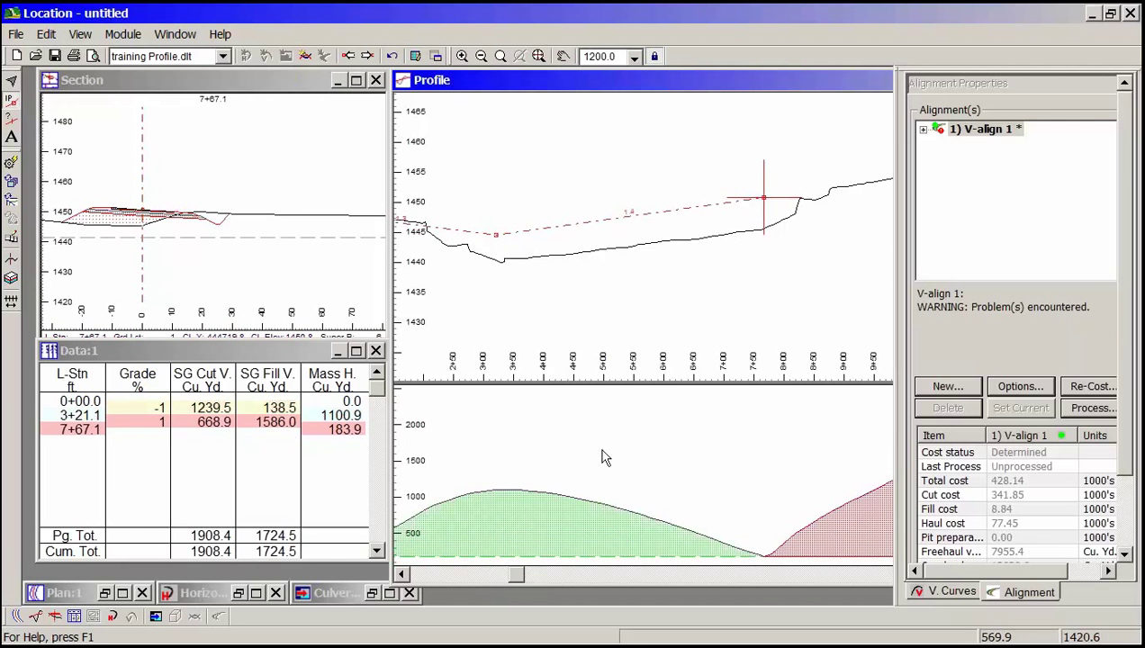
- Move the last vertical IP forward to about station 13+20.7, elevation about 1458.8 ft
scroll(780, 247, down, 3)
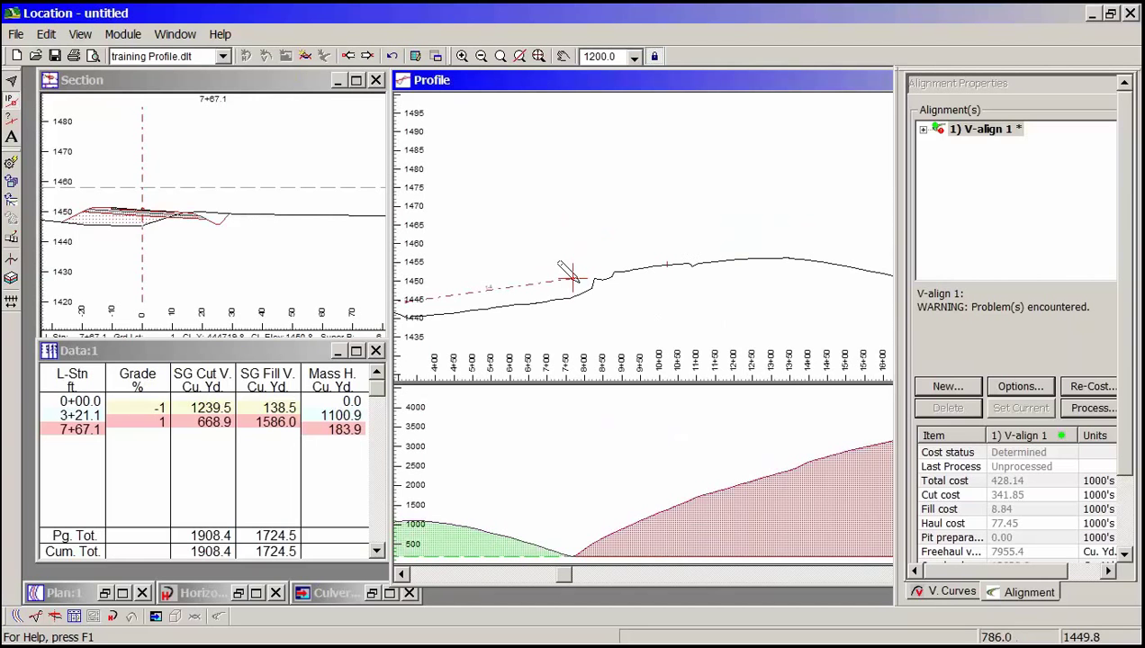
click(569, 281)
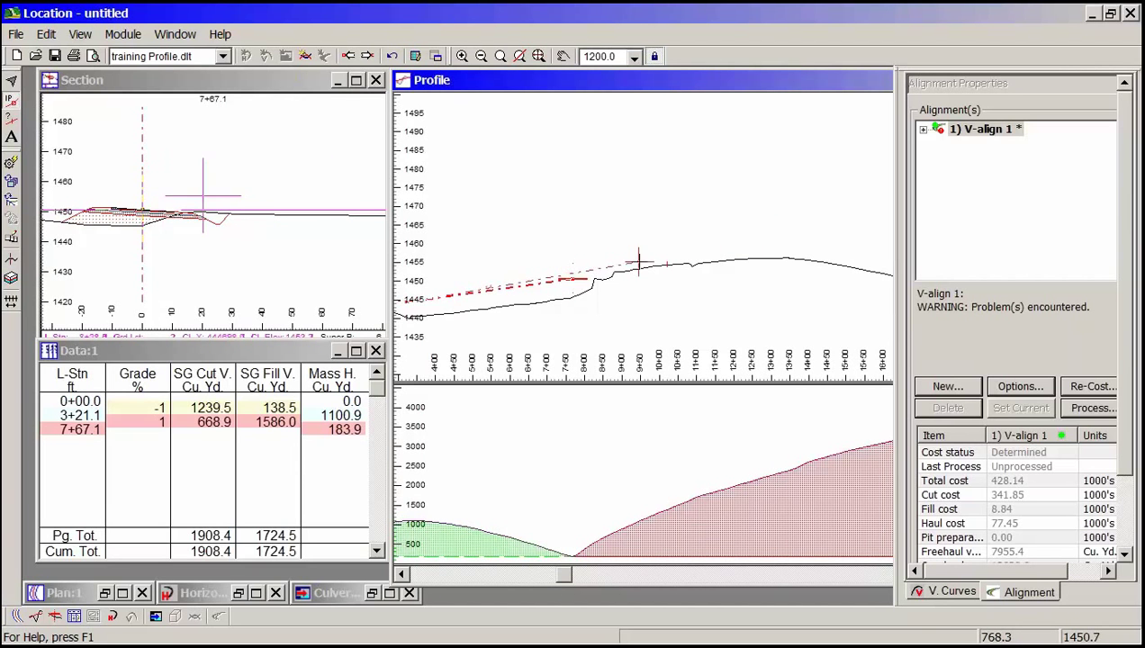
drag(738, 256, 778, 250)
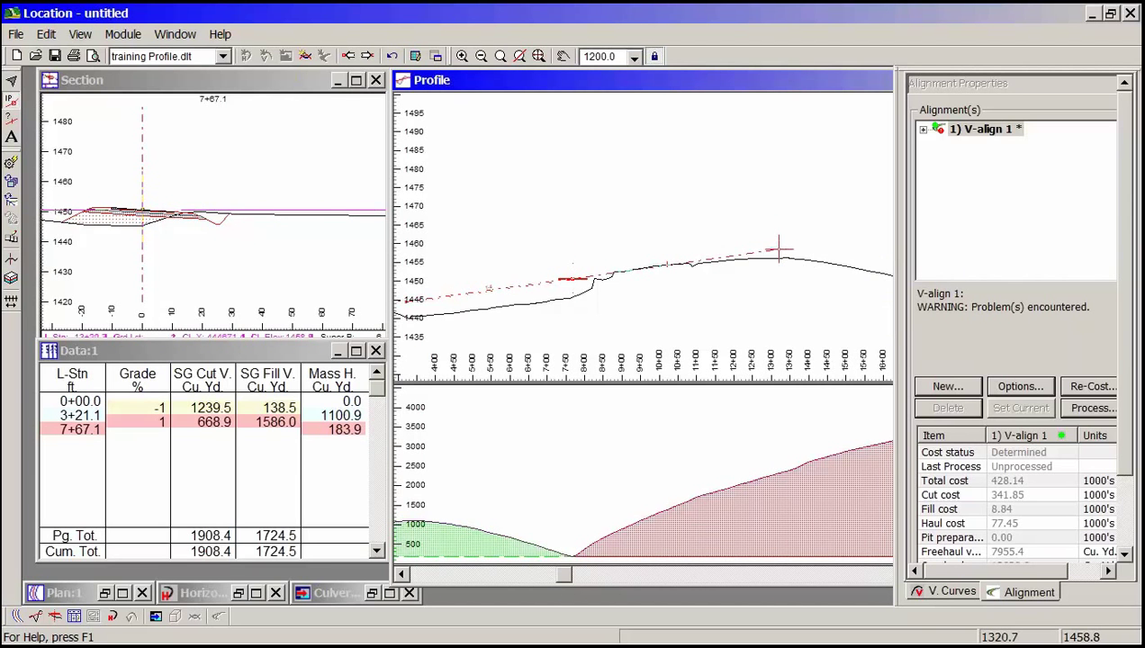
- Add vertical IPs at about station 21+21.5, elevation 1435.0 ft, and about station 27+88.4, elevation 1432.0 ft
drag(772, 315, 531, 290)
drag(688, 232, 837, 315)
middle_drag(805, 348, 524, 279)
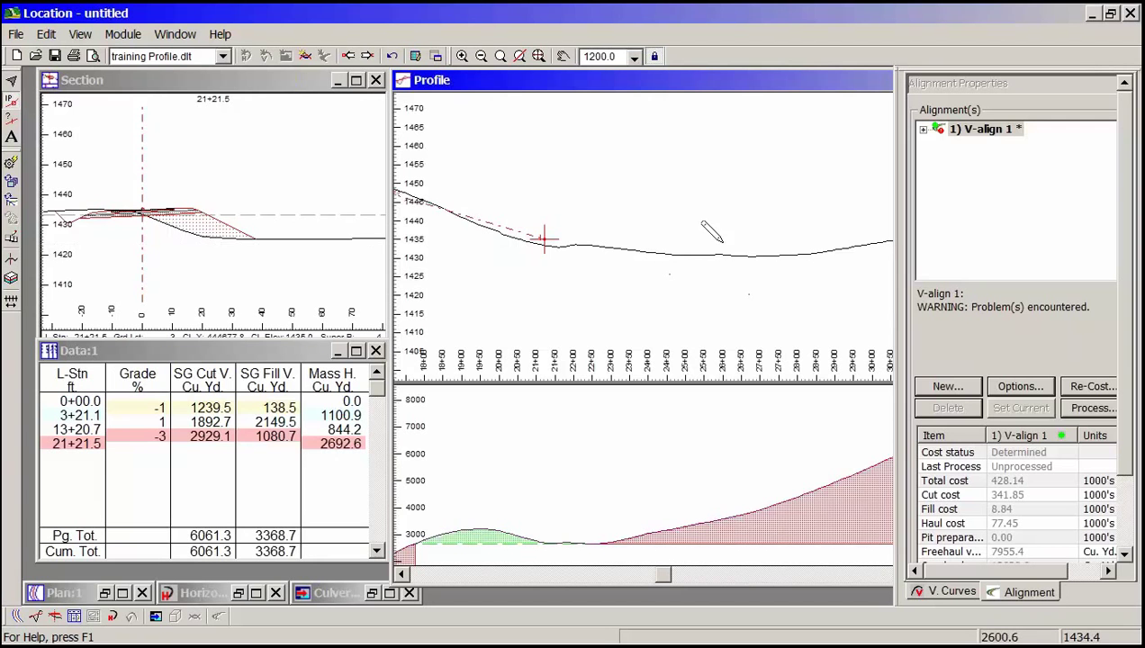
drag(544, 239, 793, 250)
mouse_move(730, 260)
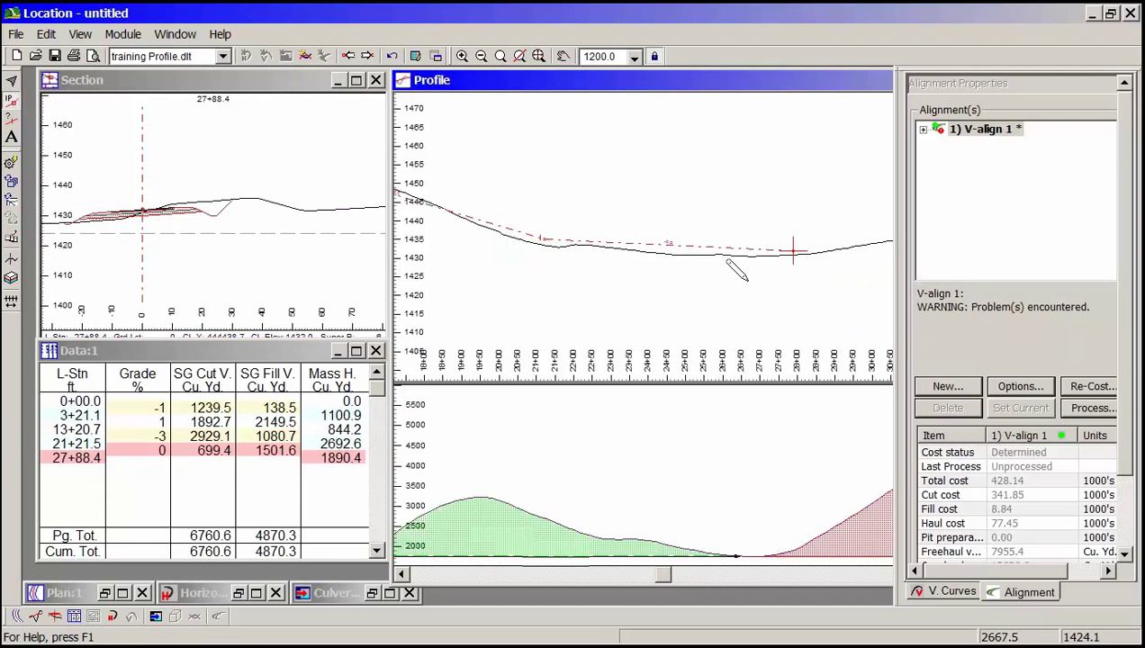
- Add vertical IPs at about station 34+12.4, elevation 1444.1 ft, and about station 38+93.1, elevation 1433.3 ft
middle_drag(736, 255, 588, 254)
drag(725, 213, 792, 199)
click(952, 592)
middle_drag(859, 395, 511, 275)
mouse_move(729, 245)
middle_down()
mouse_move(537, 269)
mouse_move(545, 245)
mouse_move(697, 248)
middle_up()
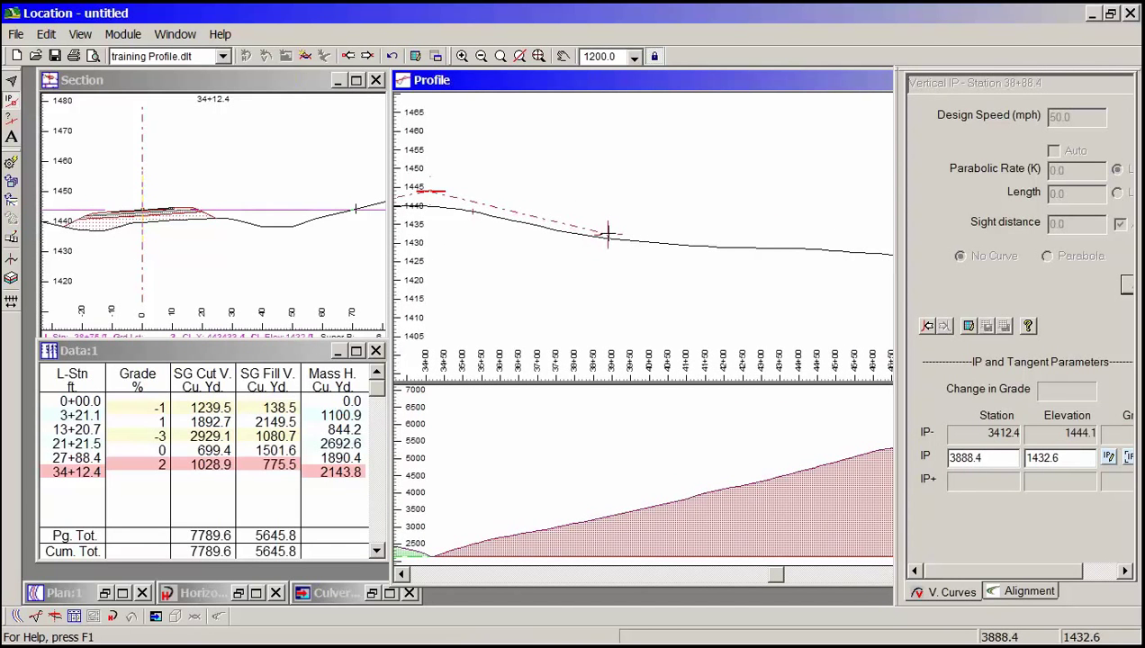
click(609, 233)
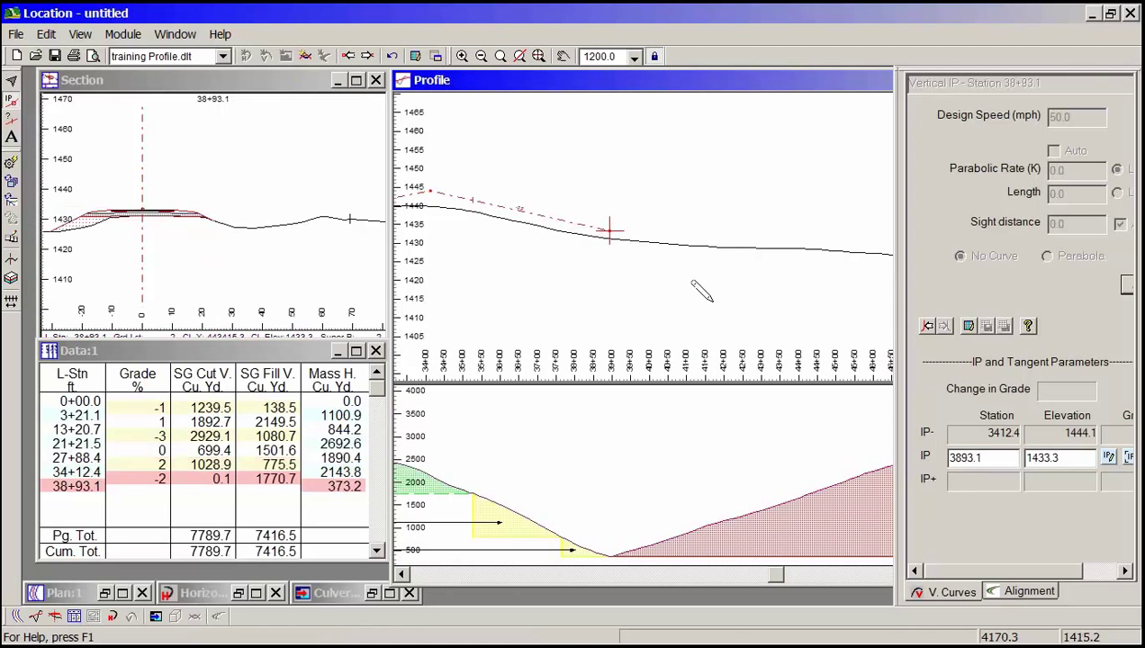
- Add vertical IPs at about station 47+01.0, elevation 1429.5 ft, and about station 53+45.5, elevation 1444.7 ft
middle_drag(762, 294, 601, 300)
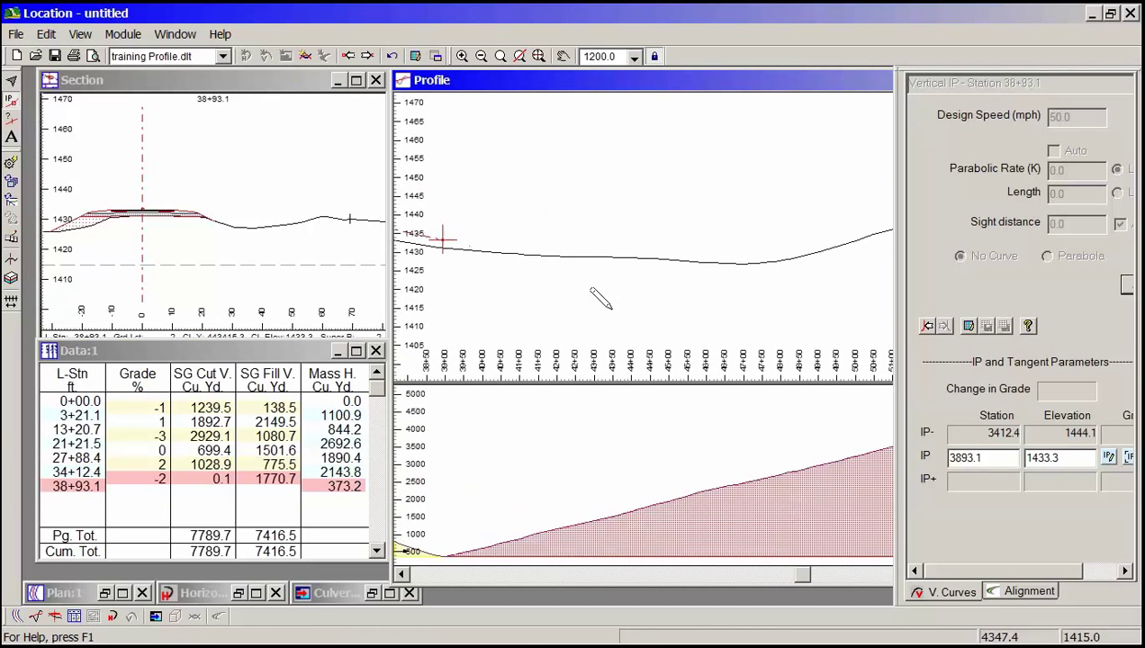
click(744, 253)
middle_drag(702, 290, 543, 315)
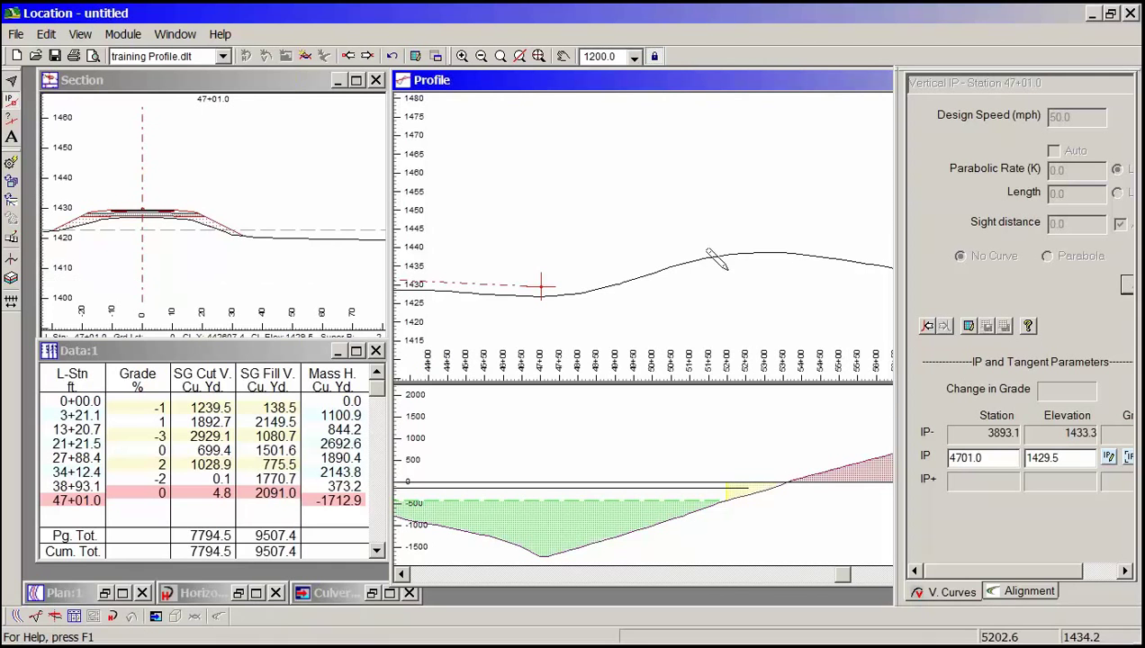
click(781, 230)
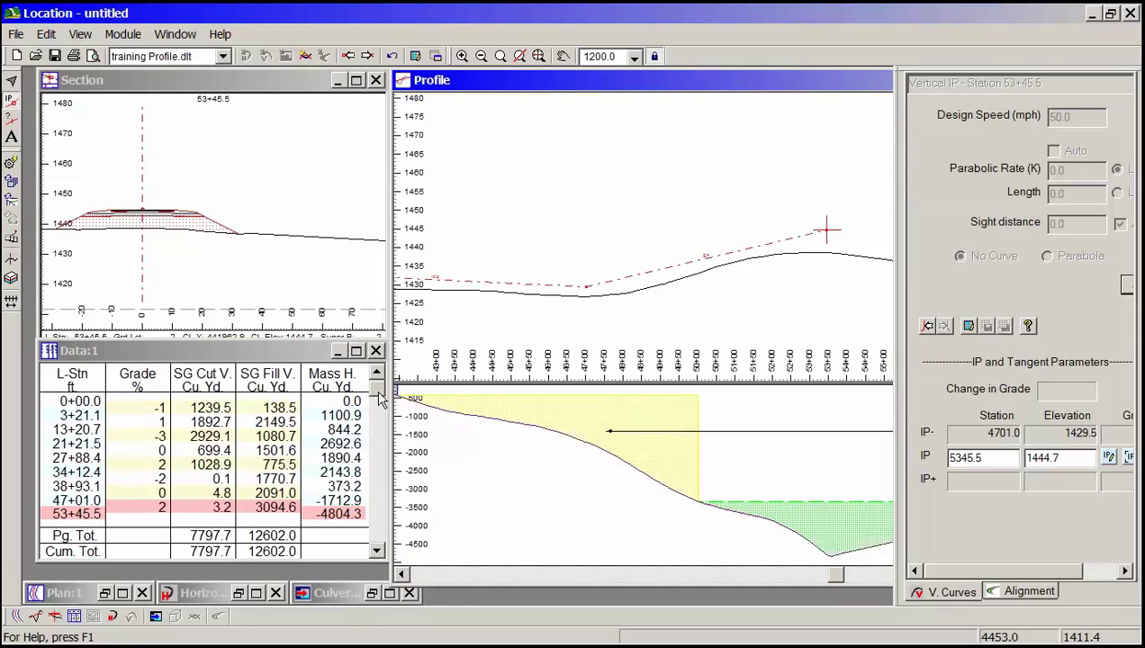
drag(379, 399, 380, 430)
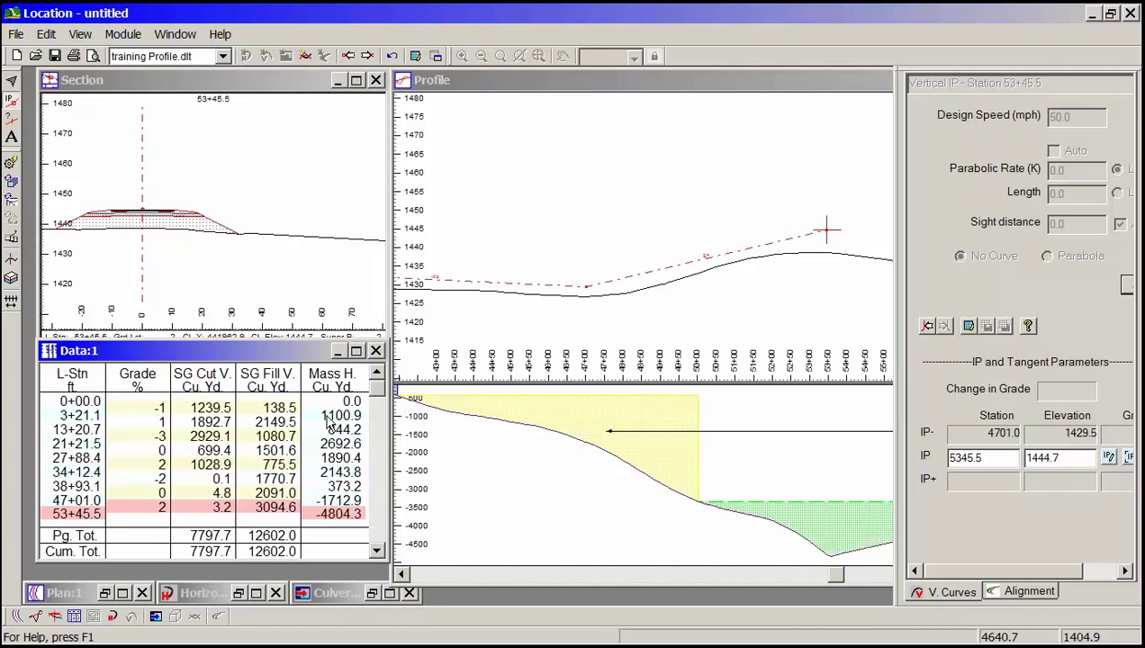
- Add a vertical IP at about station 68+01.0 and lower it to an elevation of about 1419.4 ft
mouse_move(811, 264)
mouse_down()
mouse_move(774, 305)
mouse_move(568, 289)
mouse_up()
mouse_move(745, 270)
mouse_down()
mouse_move(757, 271)
mouse_move(748, 275)
mouse_up()
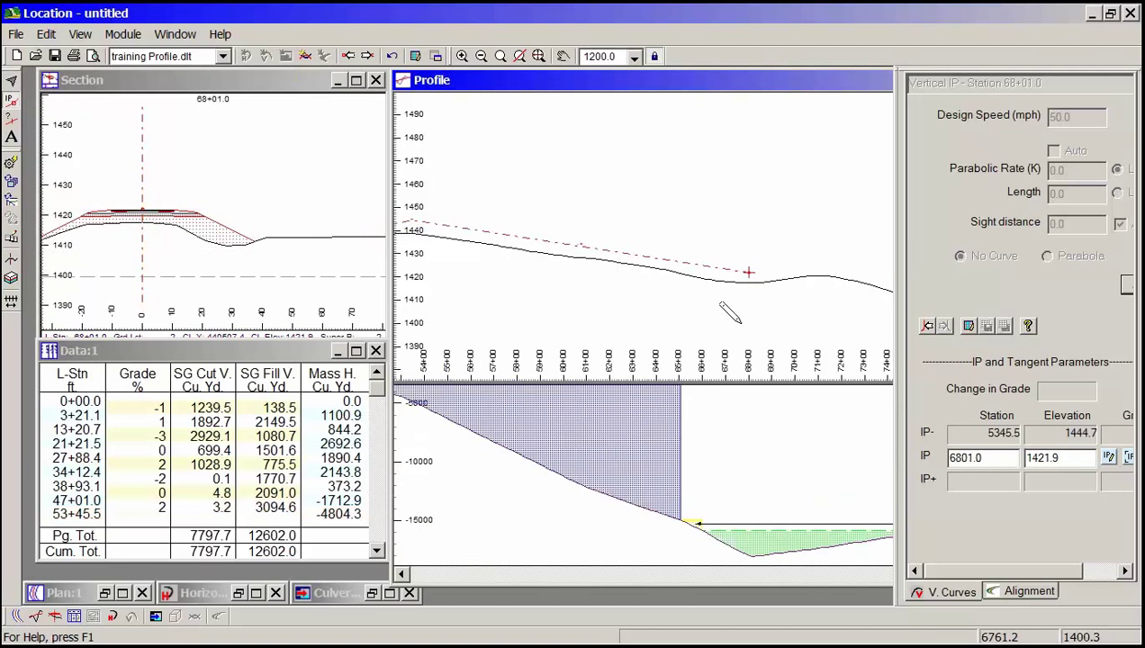
drag(750, 272, 748, 278)
- Add a vertical IP at about station 71+42.7, elevation 1424.8 ft, and a final one at about 78+32.9, elevation 1399.5 ft
click(723, 307)
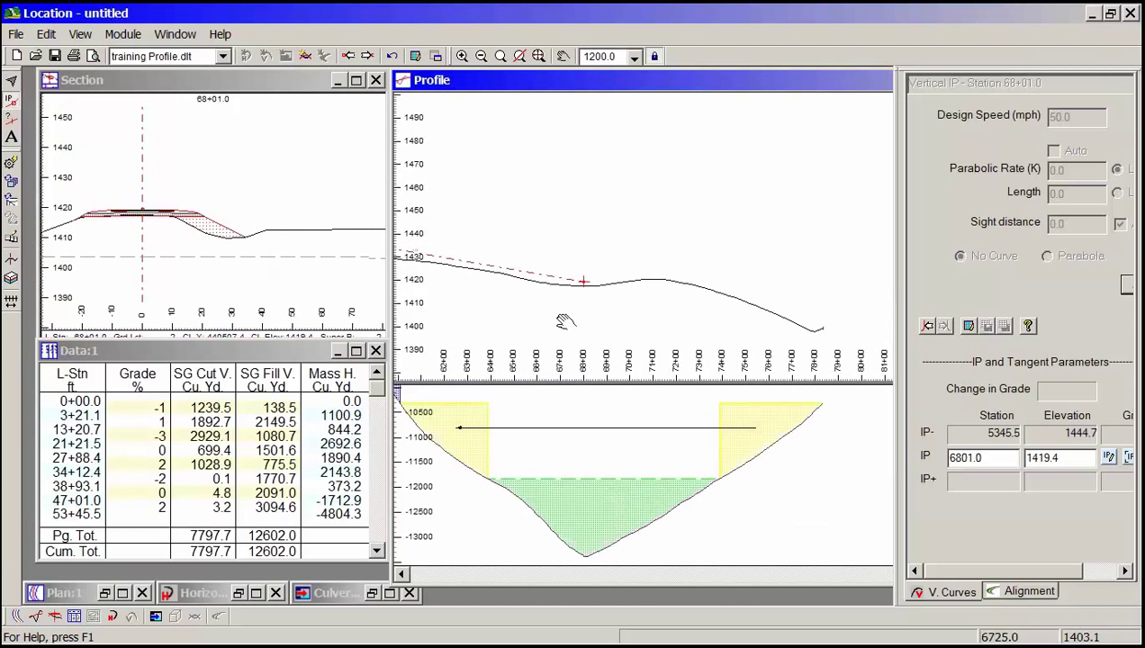
click(662, 270)
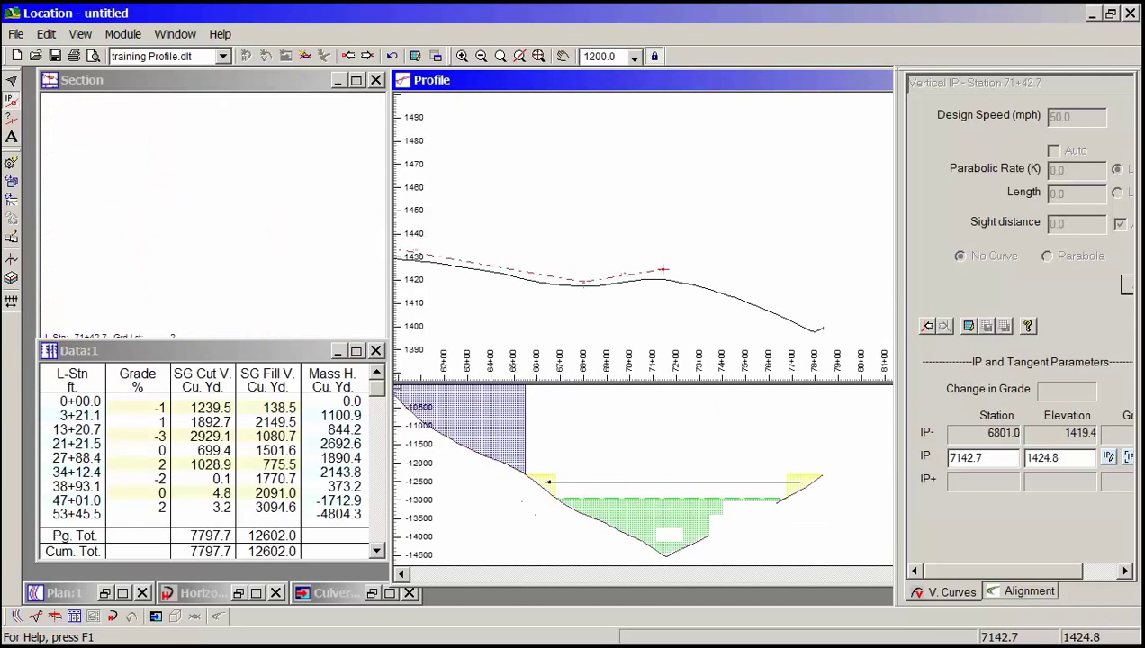
click(821, 329)
- Step back through the vertical IPs of the profile and select the one at station 3+21.1
click(927, 326)
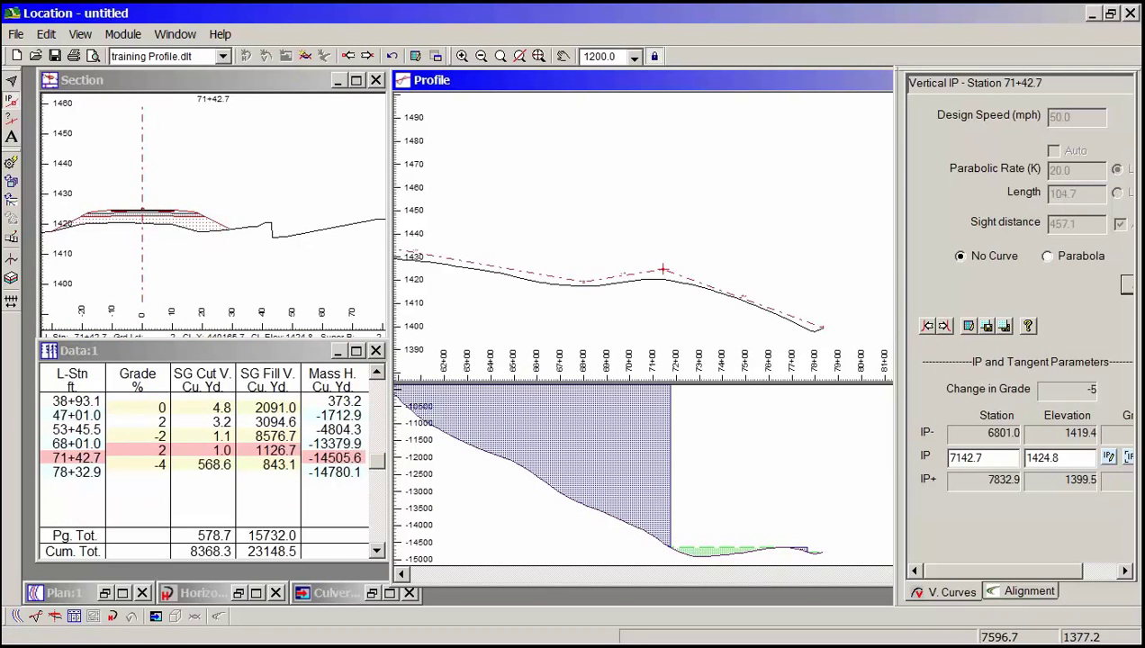
click(927, 326)
click(927, 326)
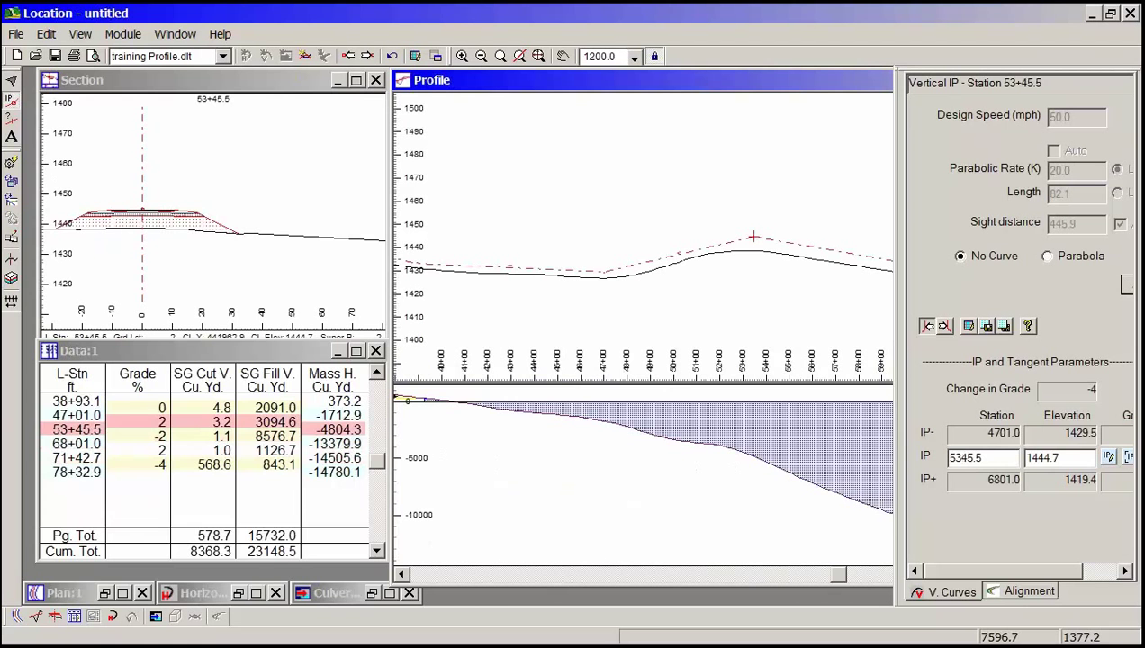
click(928, 326)
click(927, 326)
click(927, 326)
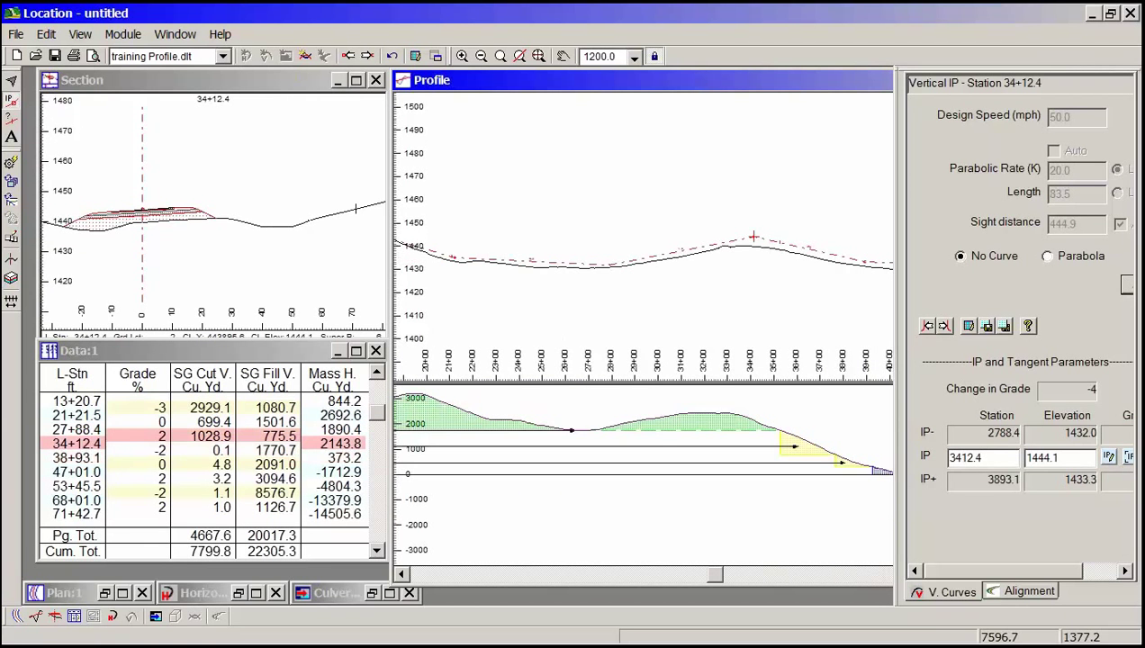
click(928, 326)
click(927, 326)
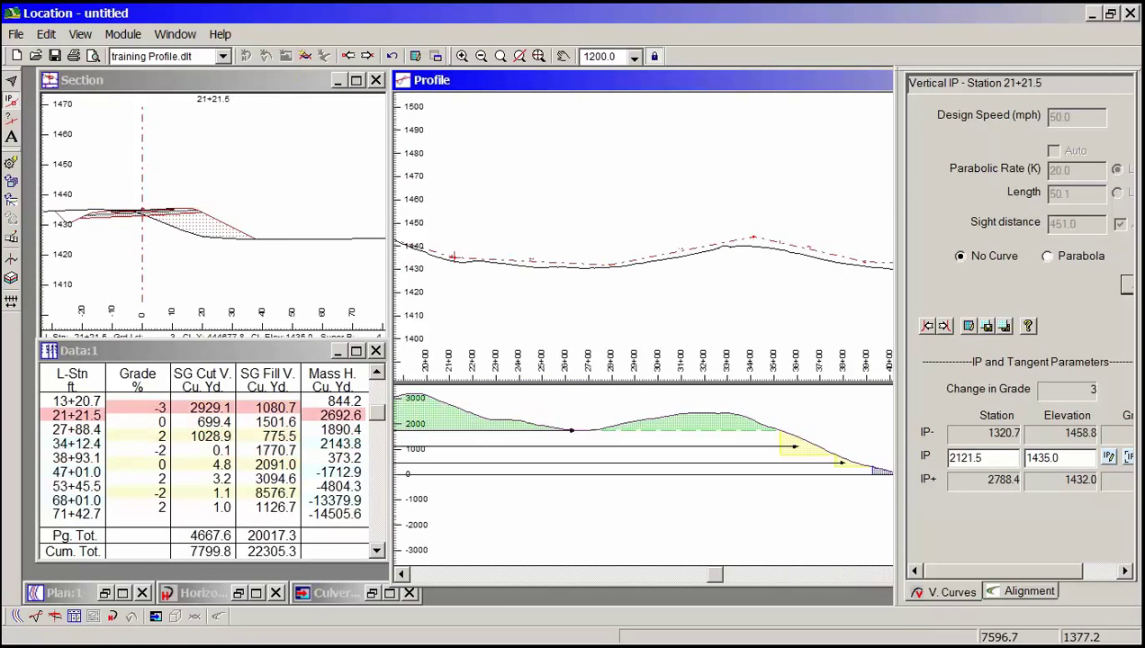
click(927, 326)
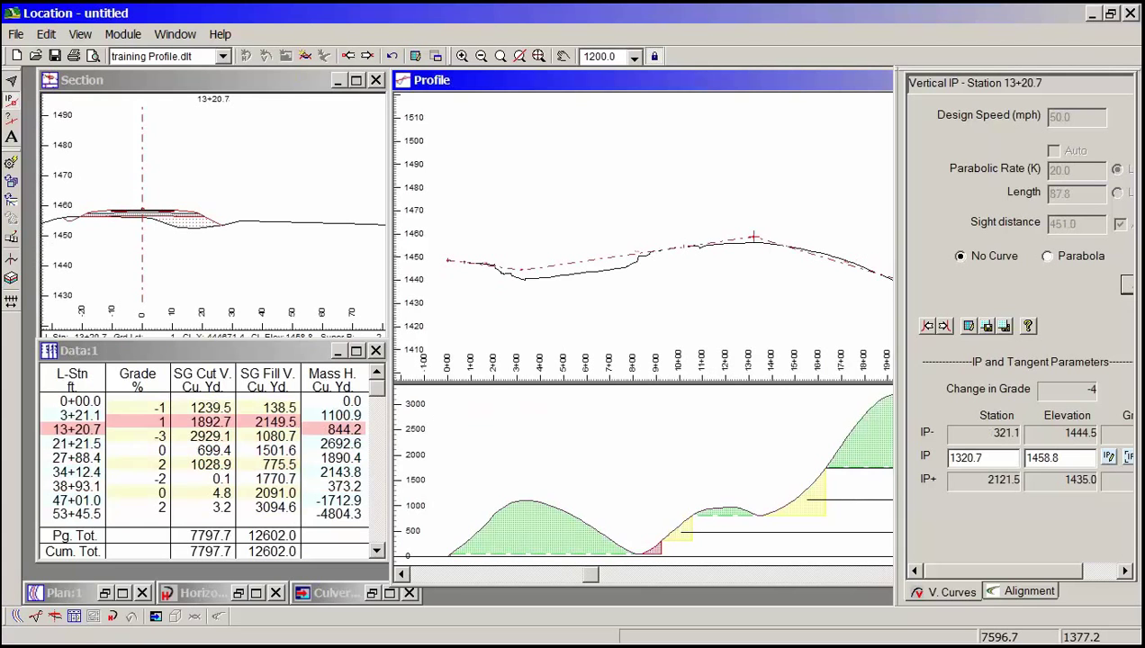
click(943, 326)
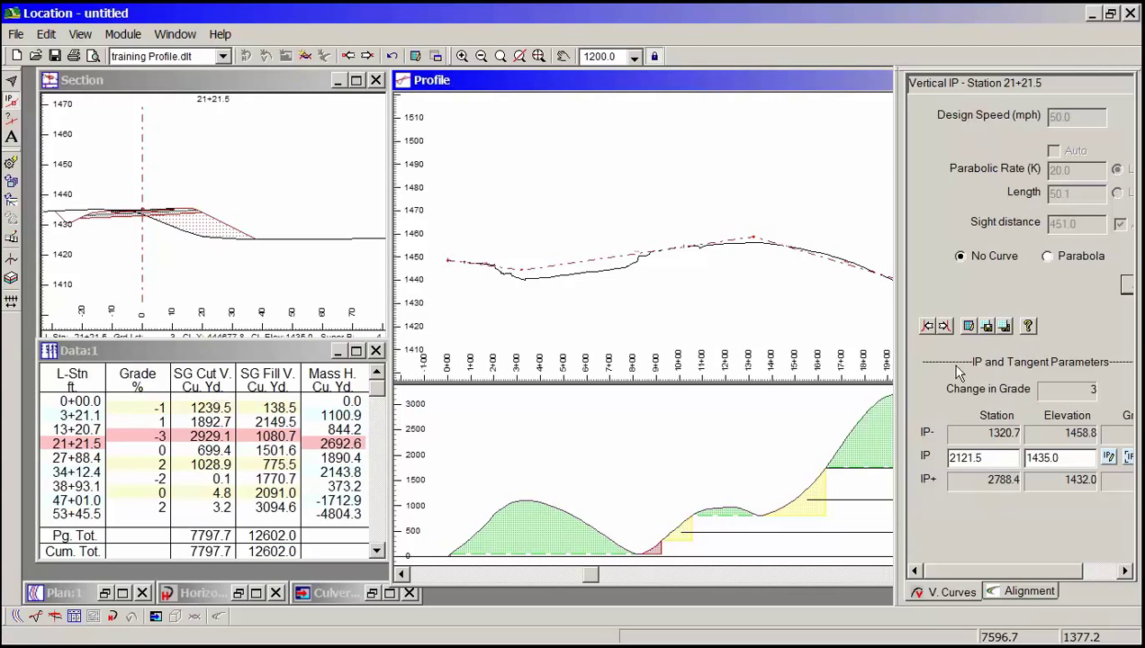
click(928, 326)
click(927, 326)
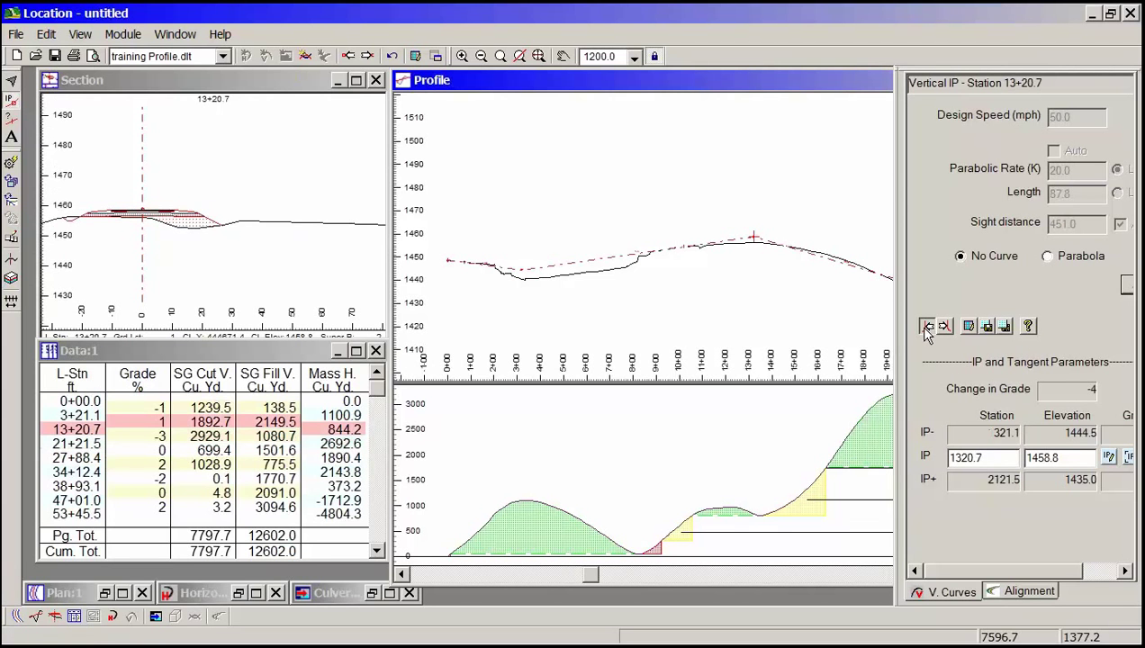
click(927, 326)
click(944, 325)
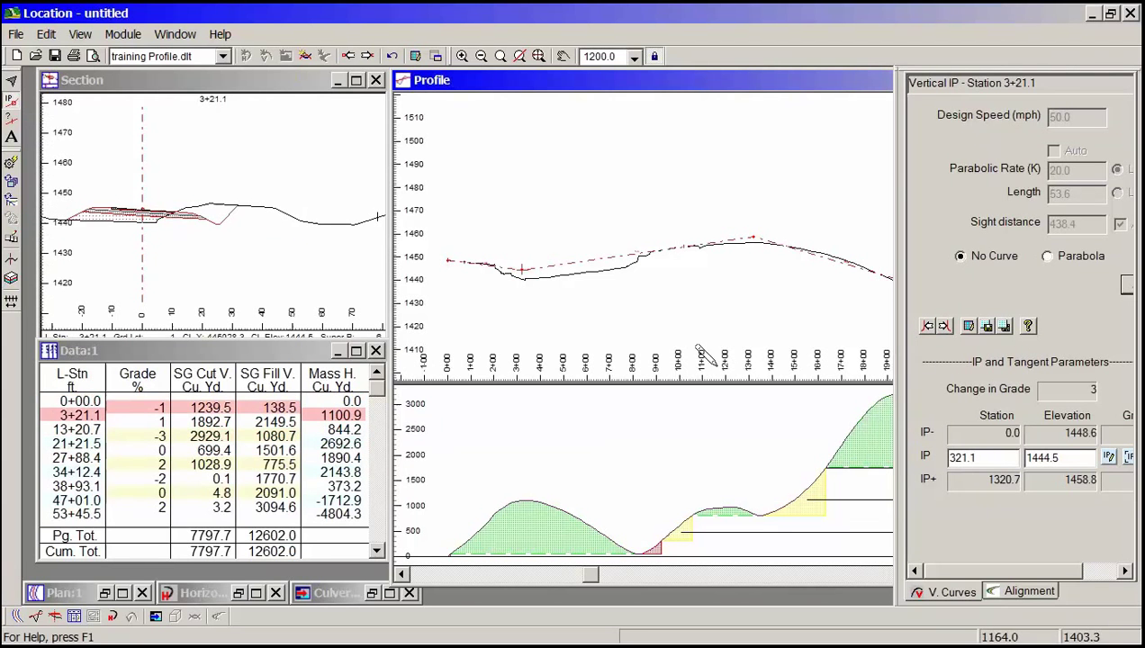
- Fit an automatic parabolic curve with a 40 mph design speed to the vertical IP at station 3+21.1
click(1005, 326)
click(1053, 150)
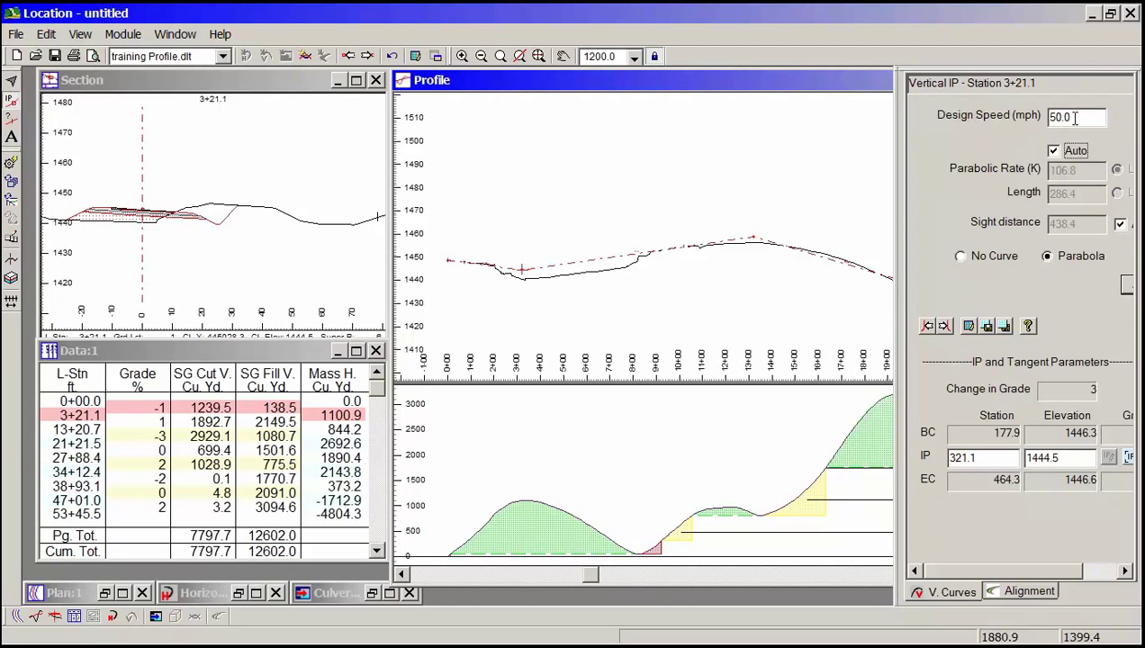
drag(1081, 121, 977, 139)
text(40)
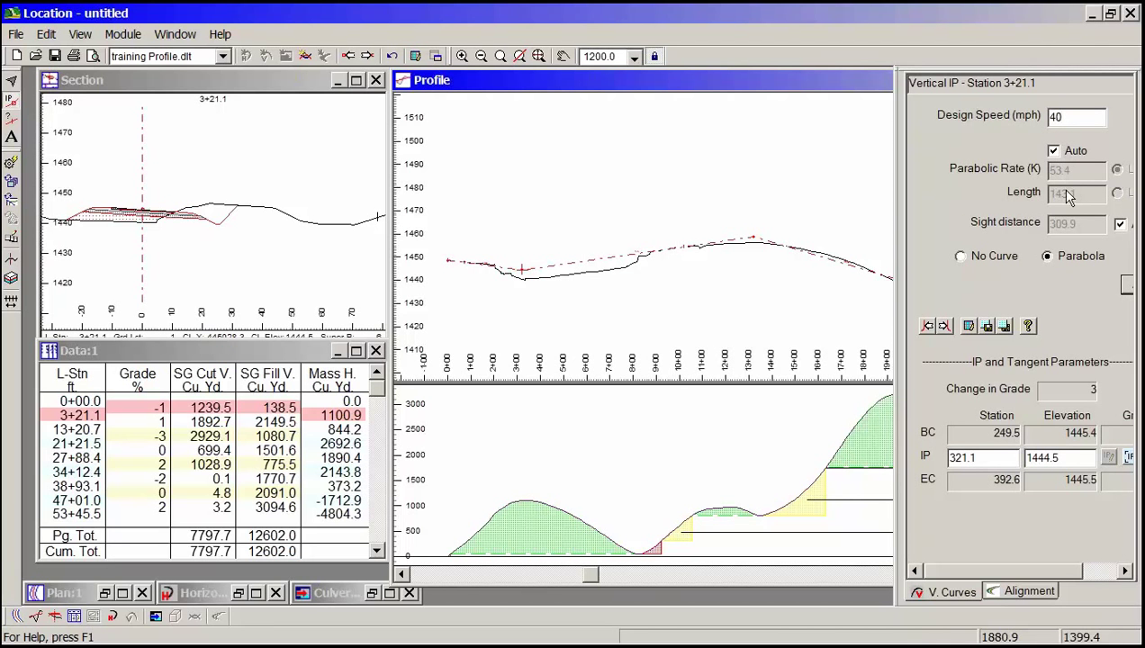
drag(902, 260, 847, 260)
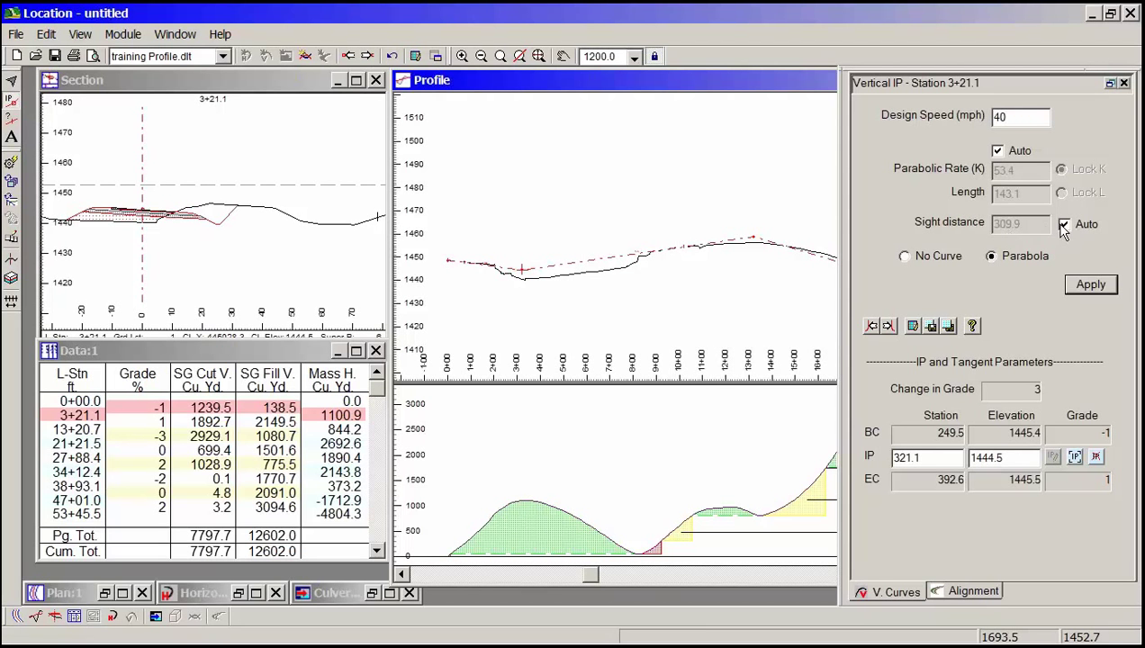
click(1066, 224)
click(997, 151)
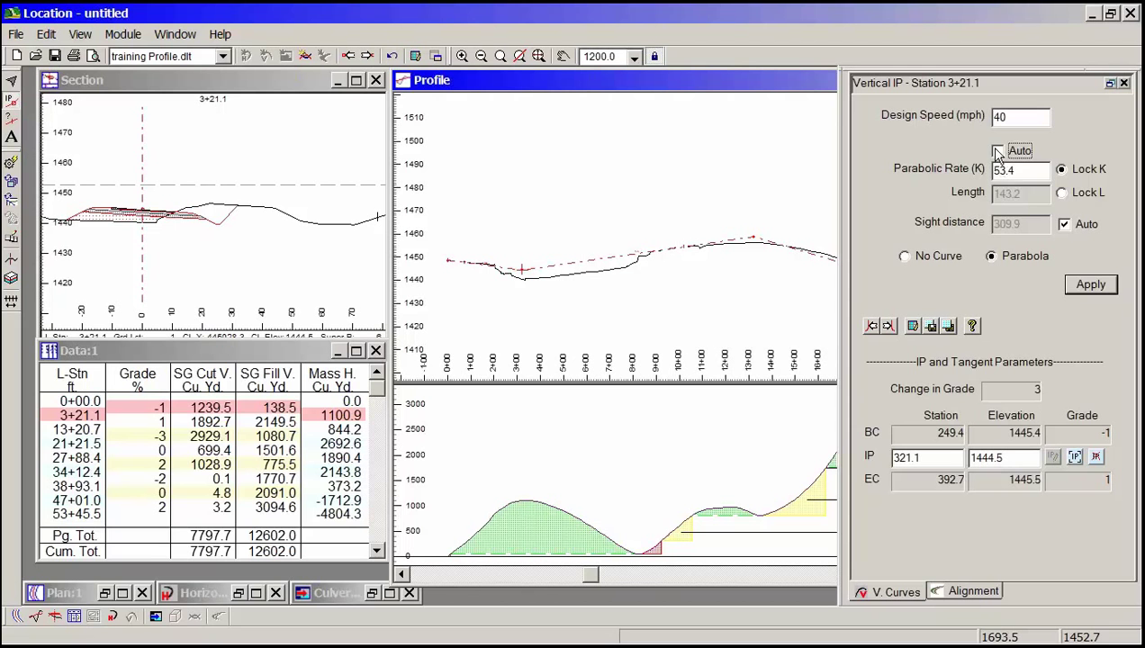
click(997, 151)
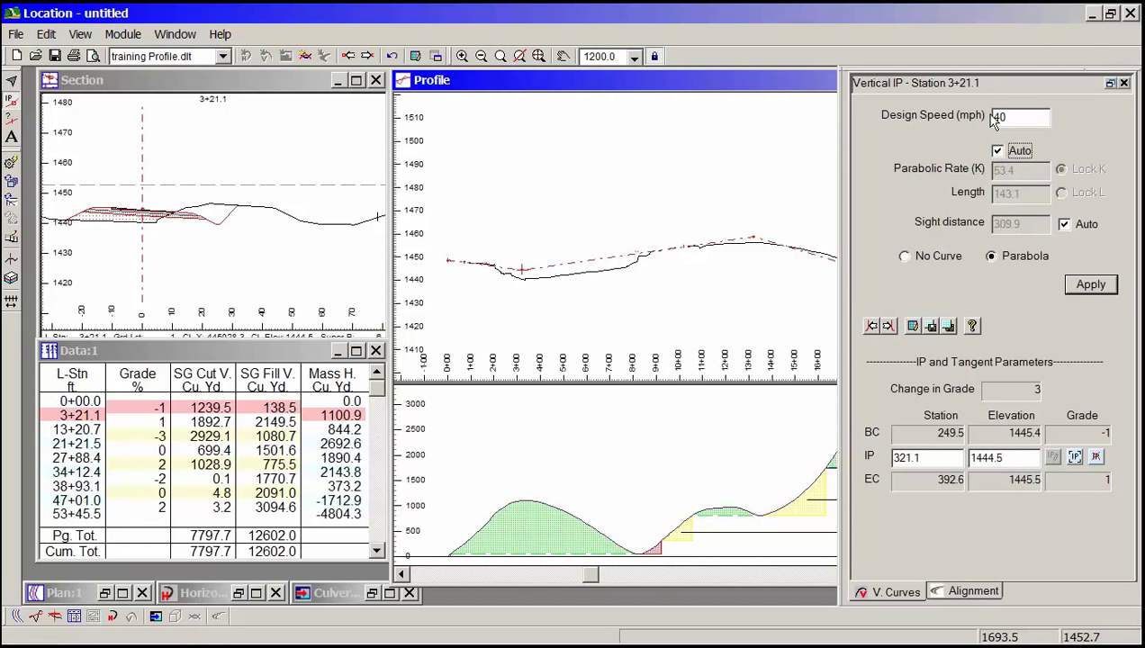
click(1090, 284)
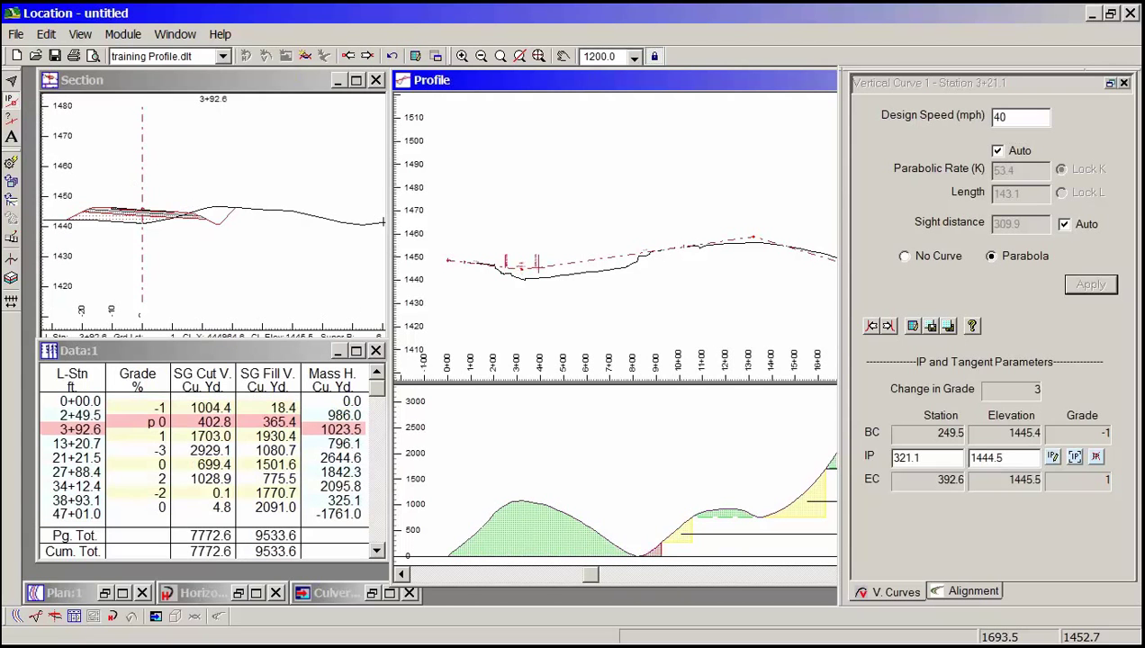
- Copy the 40 mph parabola settings and apply them to the vertical IPs at stations 13+20.7 and 21+21.5
click(931, 326)
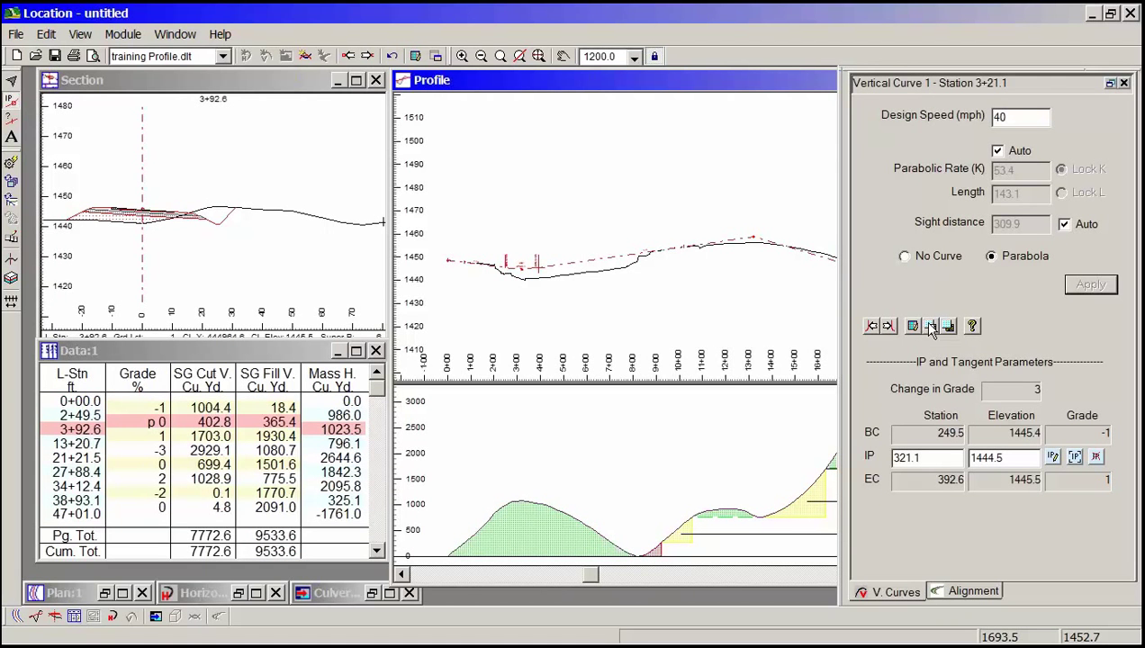
click(949, 327)
click(891, 327)
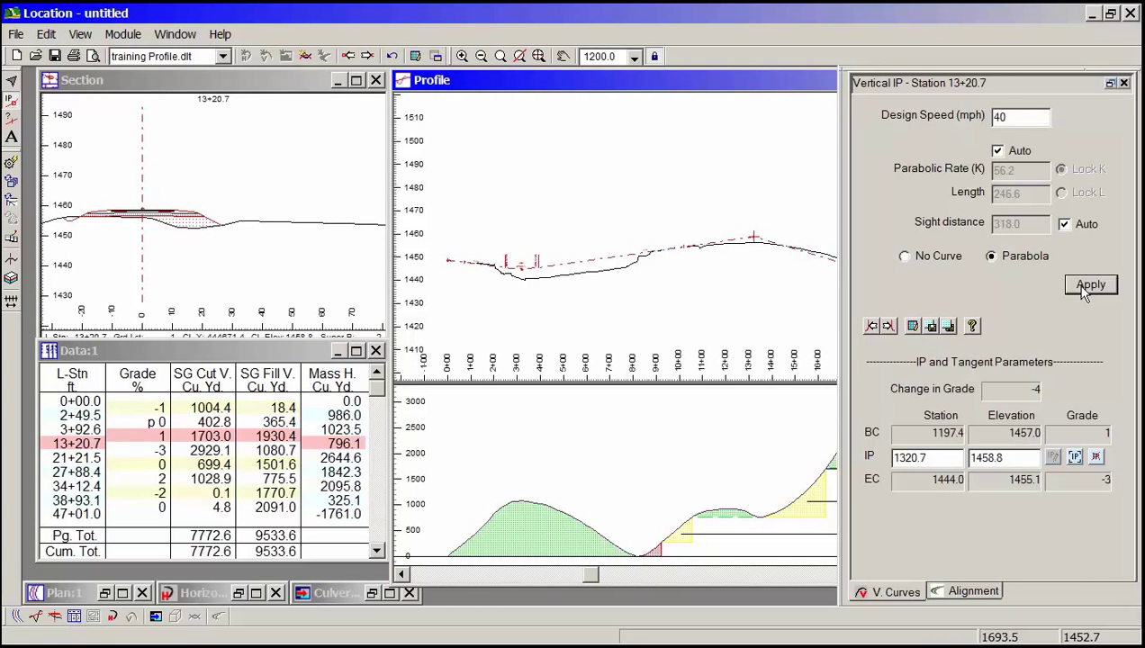
click(1090, 285)
drag(781, 302, 666, 303)
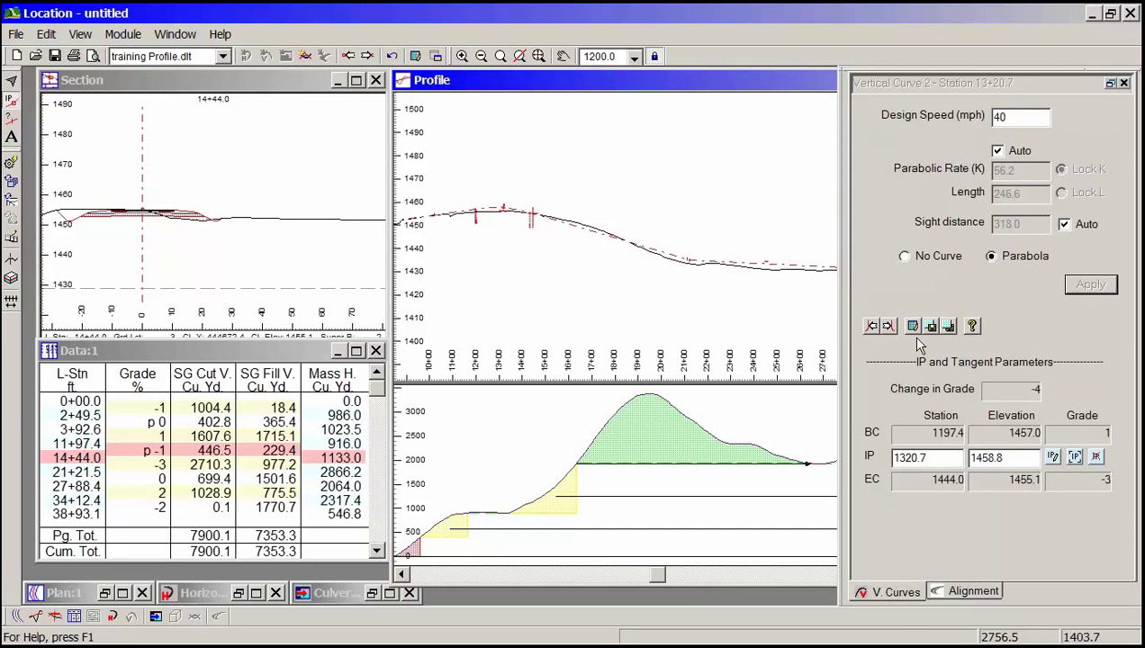
click(889, 328)
click(950, 327)
click(1090, 286)
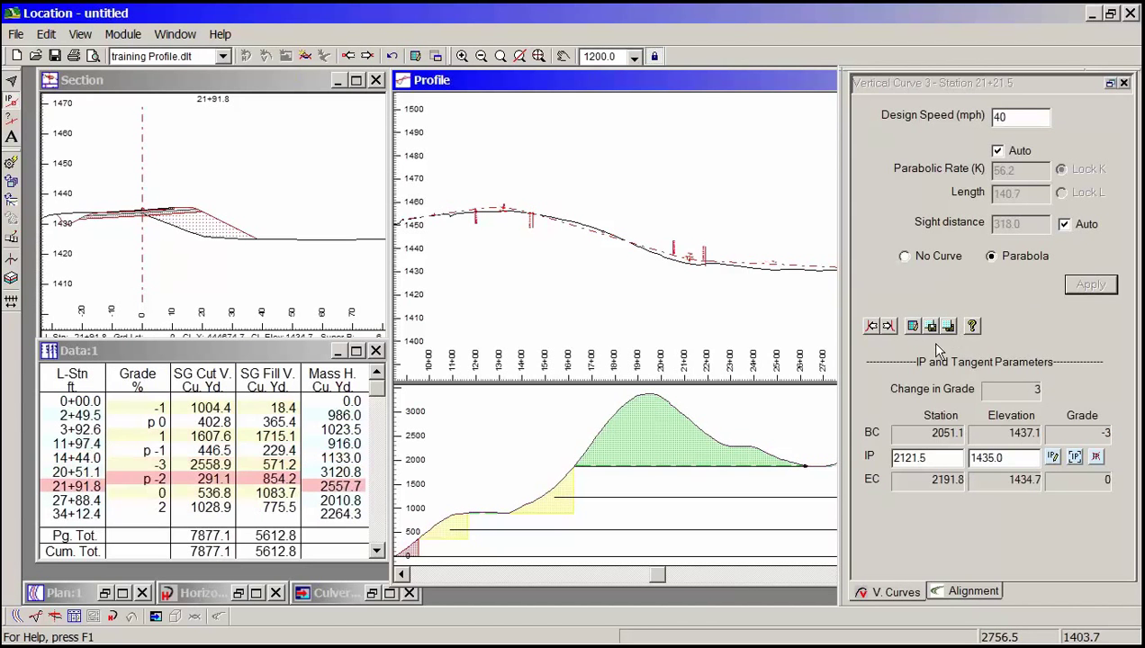
- Apply the copied 40 mph parabola settings to the vertical IPs at stations 27+88.4, 34+12.4 and 38+93.1
drag(735, 309, 466, 286)
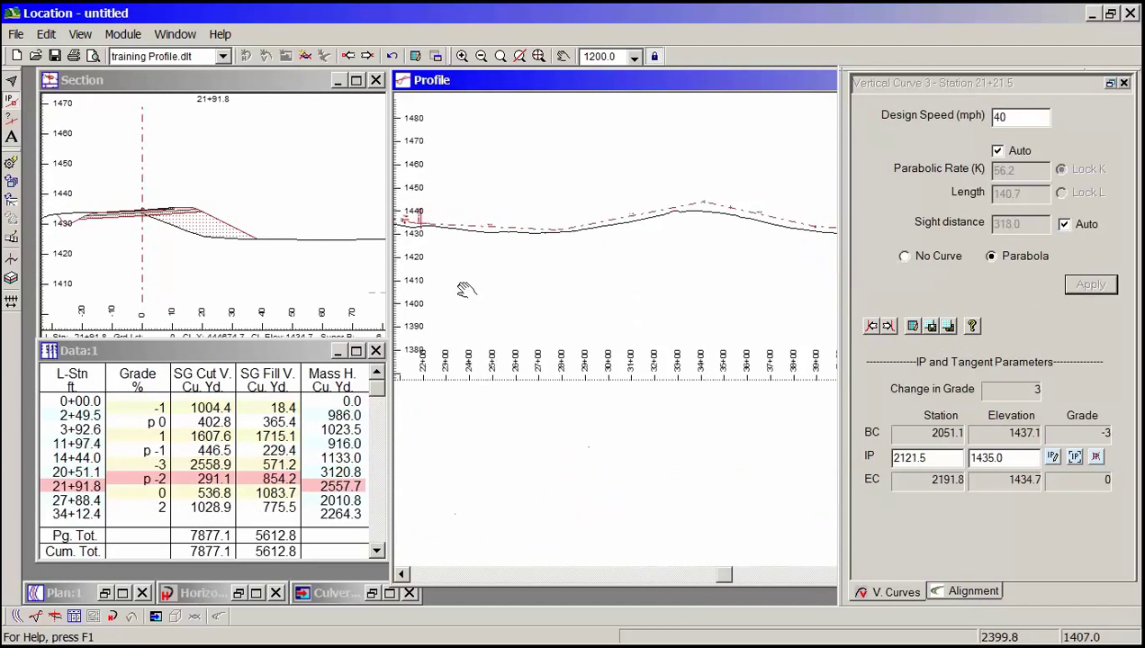
click(889, 327)
click(948, 327)
click(1077, 293)
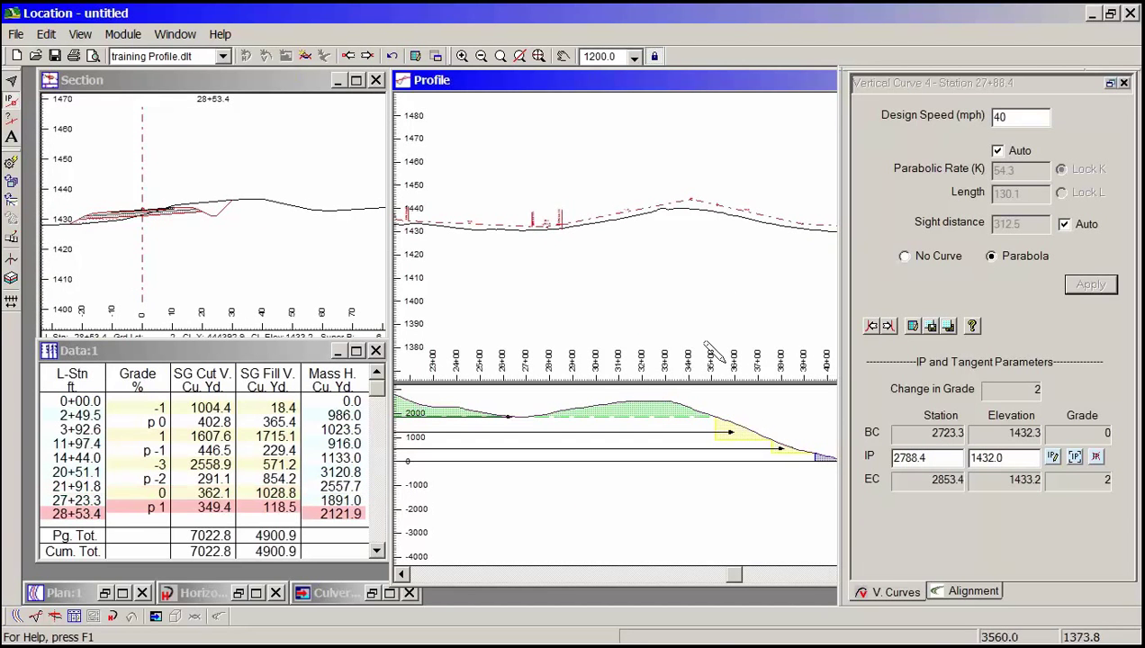
click(889, 327)
click(950, 326)
click(1090, 288)
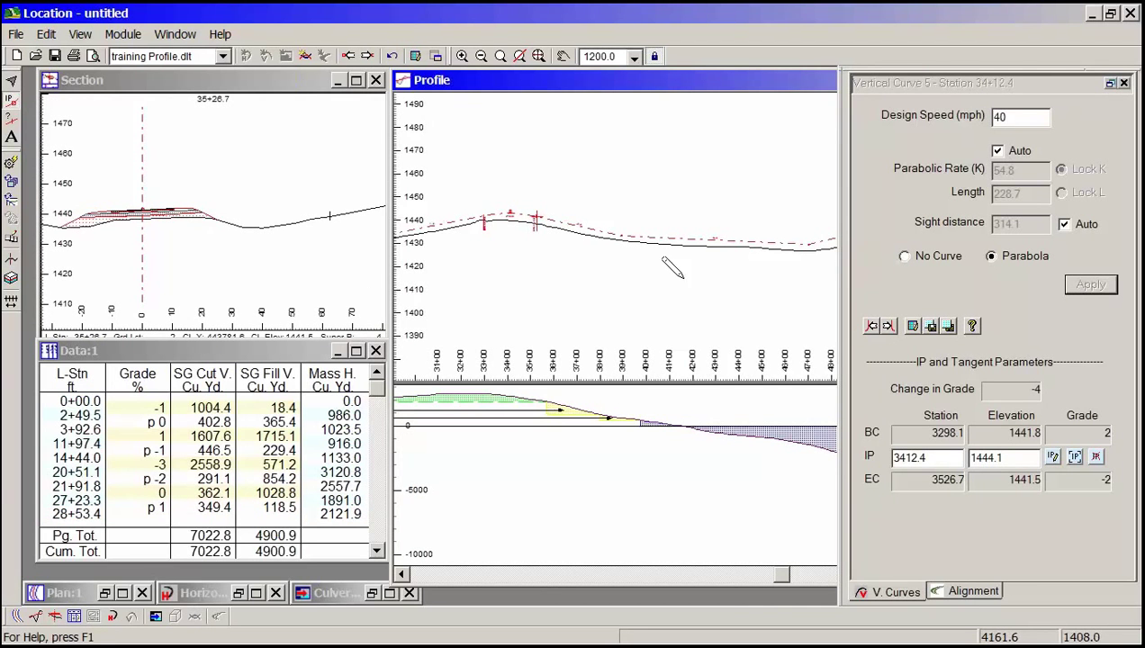
click(888, 326)
click(933, 327)
click(1088, 286)
- Apply the 40 mph parabola to the vertical IP at station 47+01.0 and lower it to about station 47+05.7, elevation 1428.6 ft
drag(726, 284, 524, 272)
click(888, 326)
click(934, 327)
click(1087, 285)
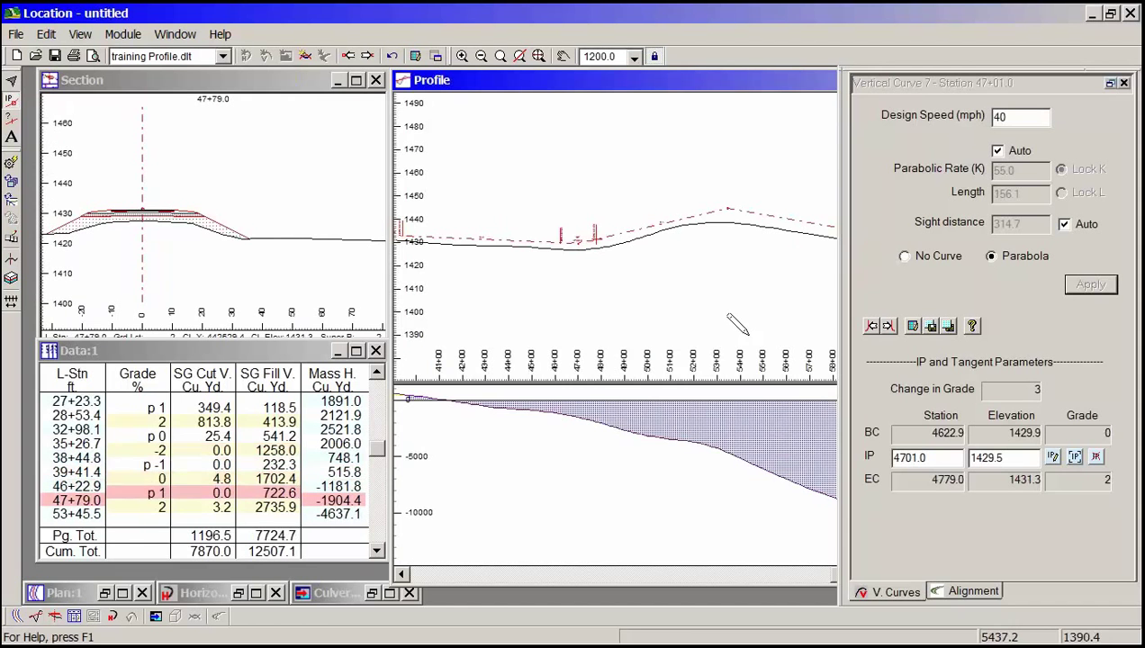
drag(749, 302, 654, 299)
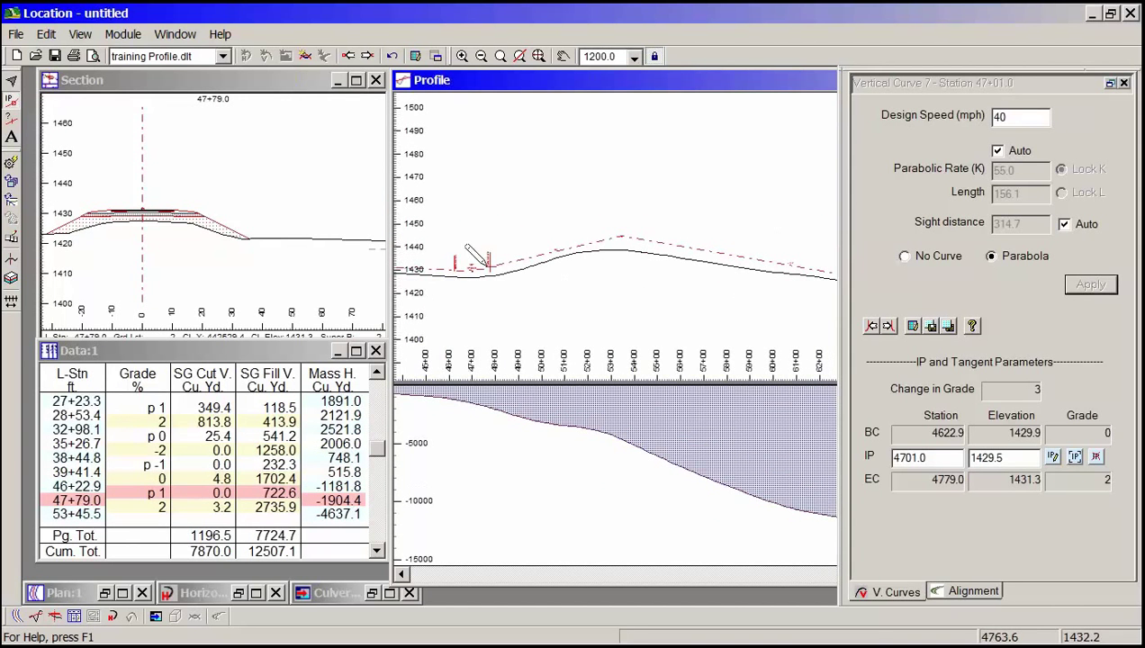
drag(472, 270, 472, 274)
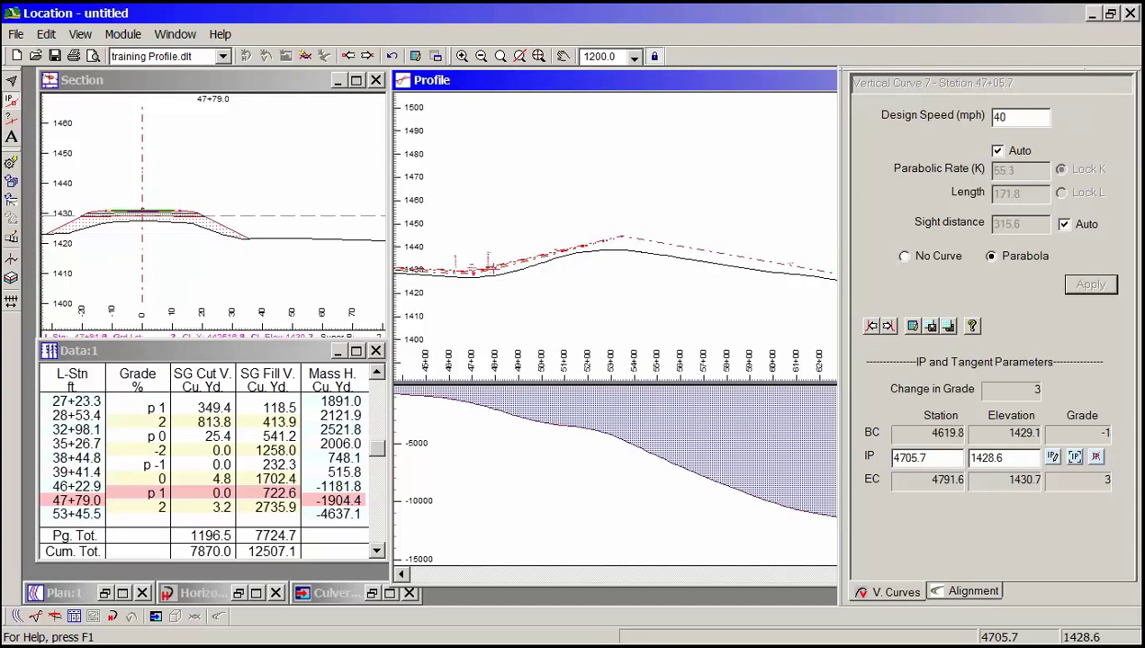
- Apply the 40 mph parabola to the vertical IP at station 53+45.5 and lower the IP closer to the ground line
click(889, 326)
click(1085, 284)
drag(623, 235, 621, 244)
- Apply the 40 mph parabola to the vertical IP at station 68+01.0 and lower it to about station 68+02.6, elevation 1417.8 ft
drag(746, 284, 448, 285)
click(888, 326)
click(1086, 293)
drag(644, 280, 648, 286)
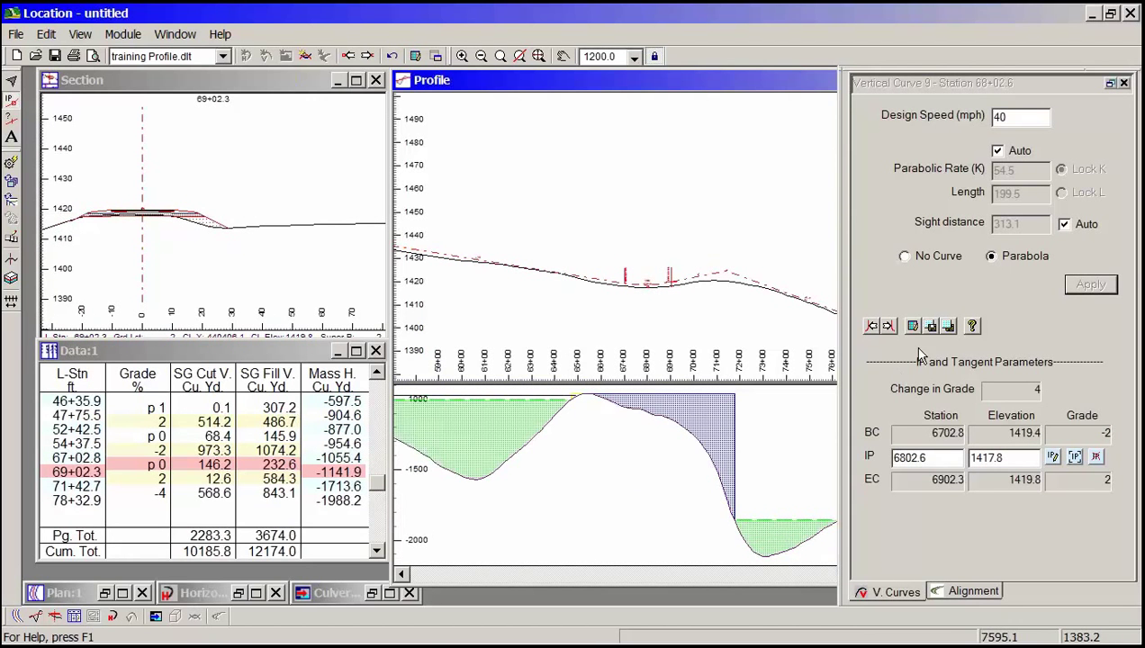
- Apply the 40 mph parabola to the vertical IP at station 71+42.7 and move it to about station 71+44.7, elevation 1423.0 ft
click(889, 329)
click(889, 328)
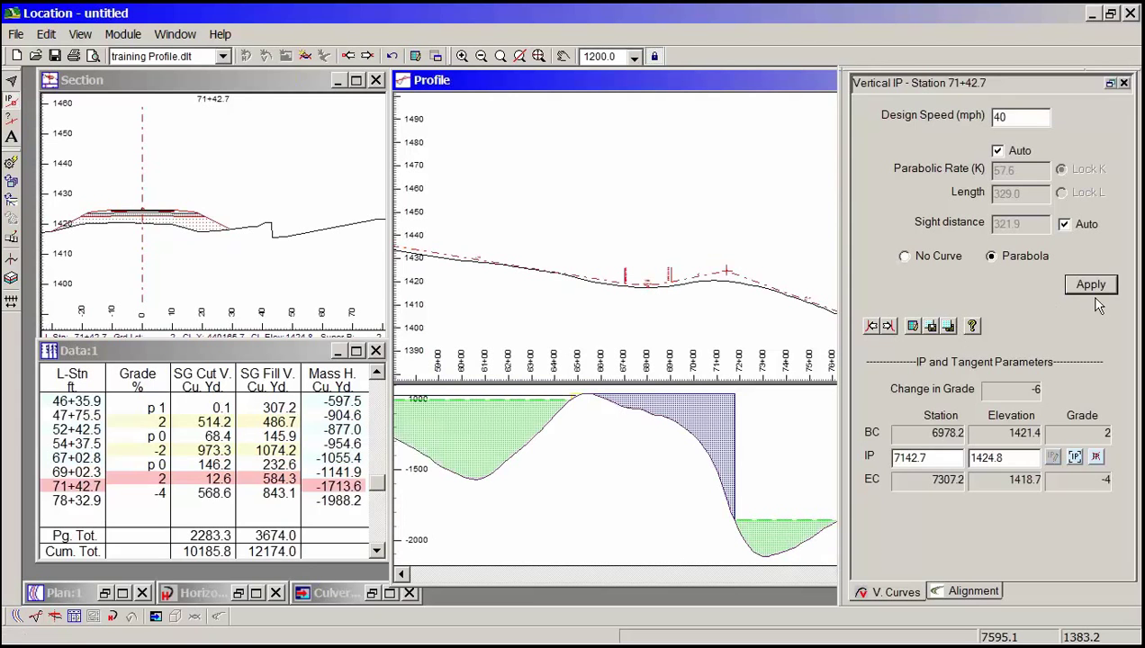
click(1104, 290)
drag(721, 302, 646, 339)
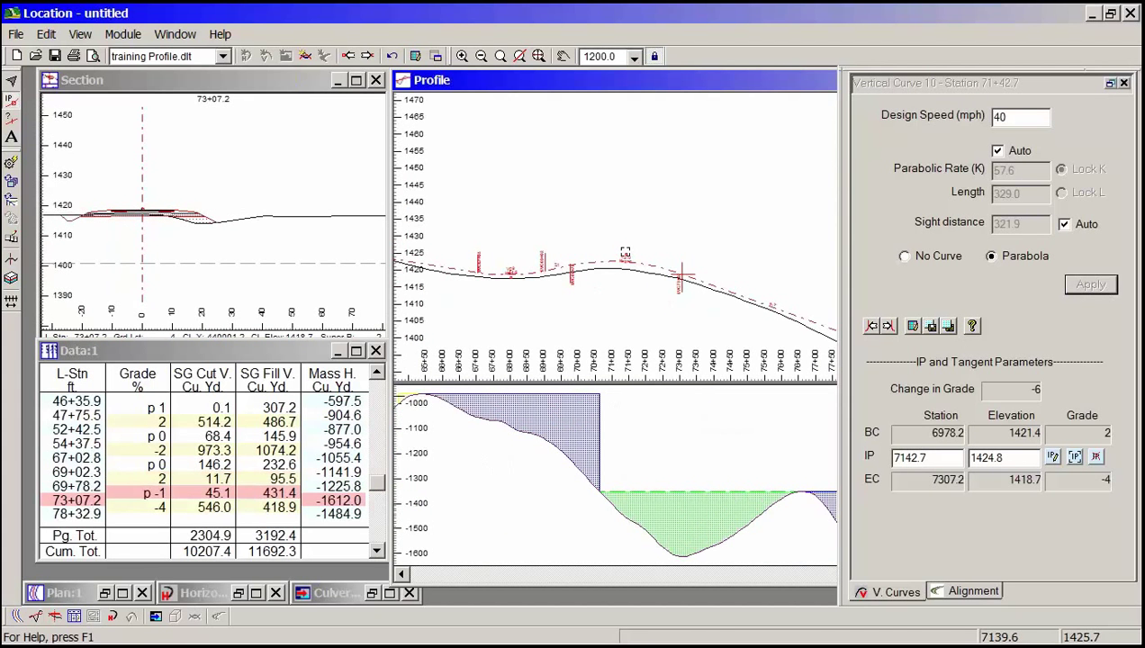
drag(625, 253, 627, 270)
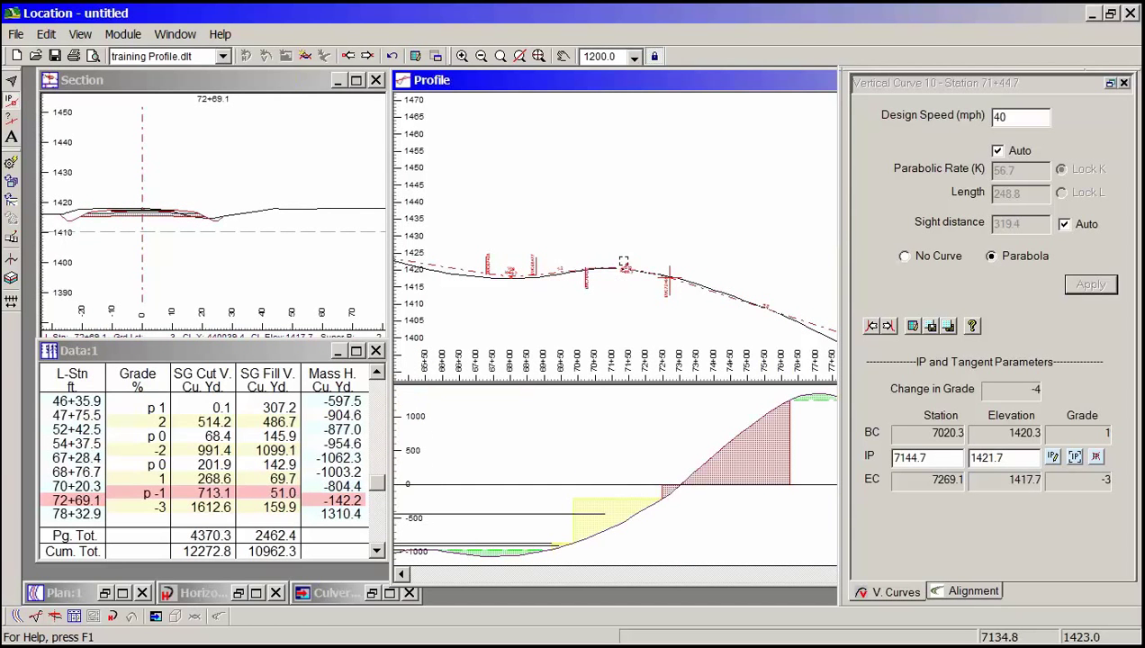
drag(626, 266, 626, 259)
- Delete the profile's vertical IPs and report points over the full station range
scroll(470, 272, down, 2)
middle_drag(470, 272, 745, 280)
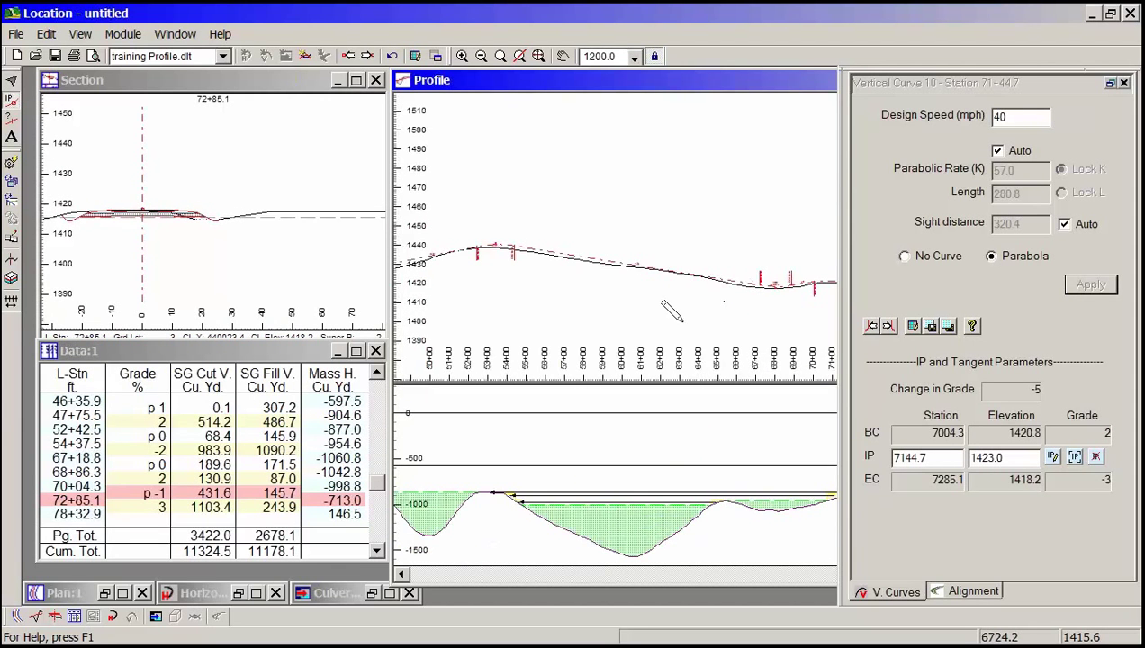
middle_drag(504, 287, 652, 286)
middle_drag(544, 299, 684, 326)
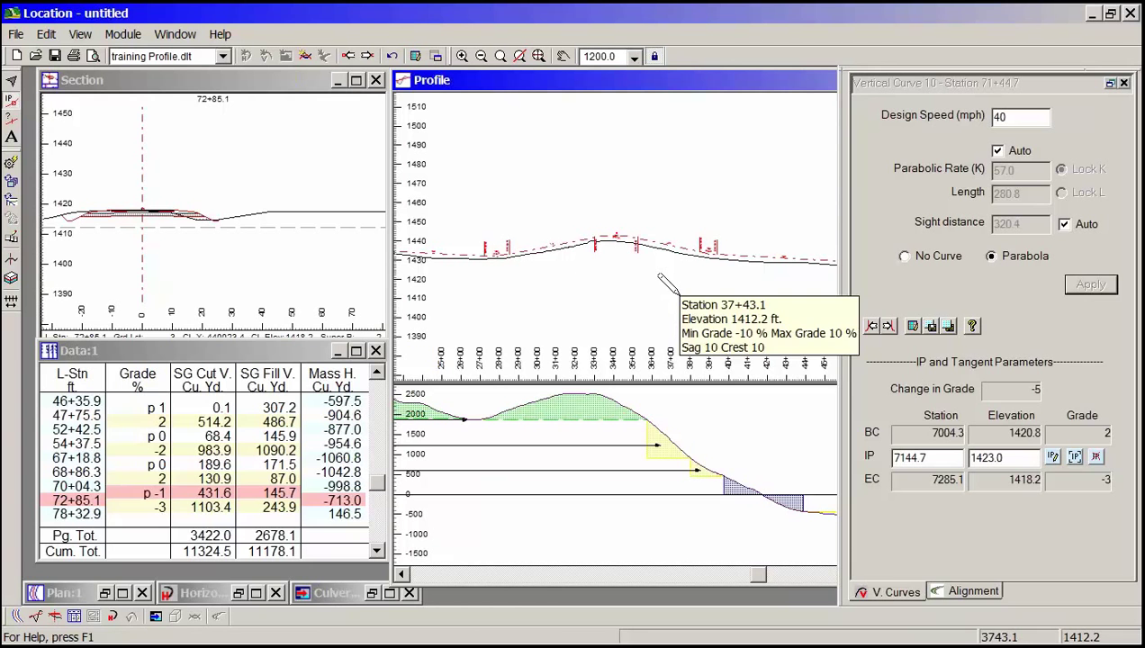
click(47, 35)
click(108, 101)
click(544, 329)
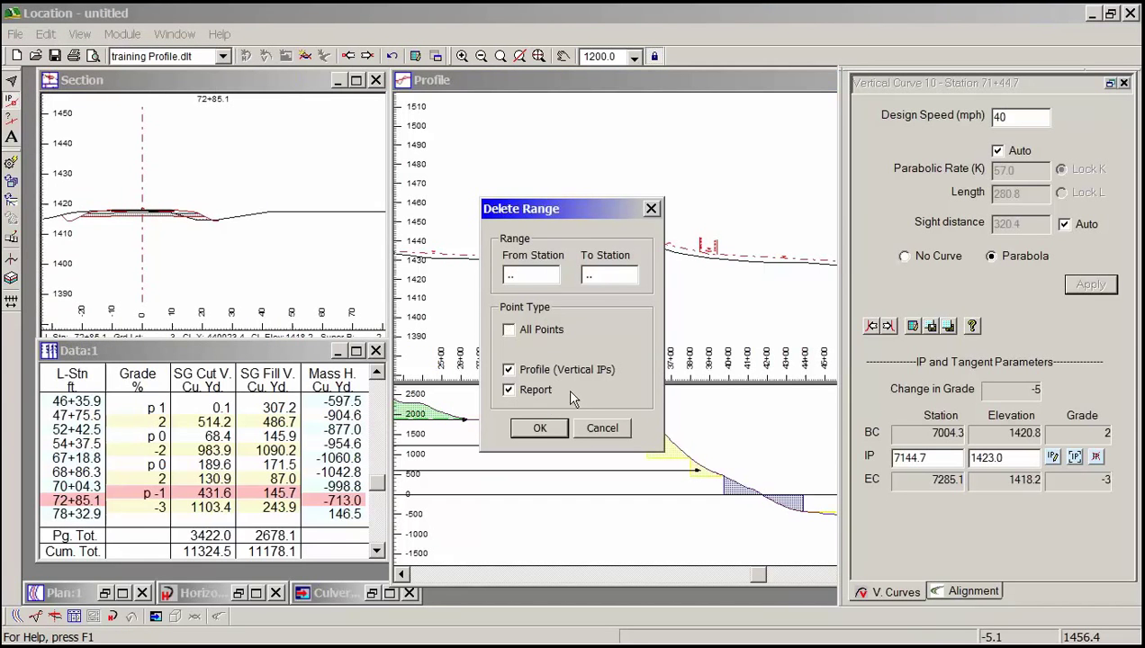
click(539, 428)
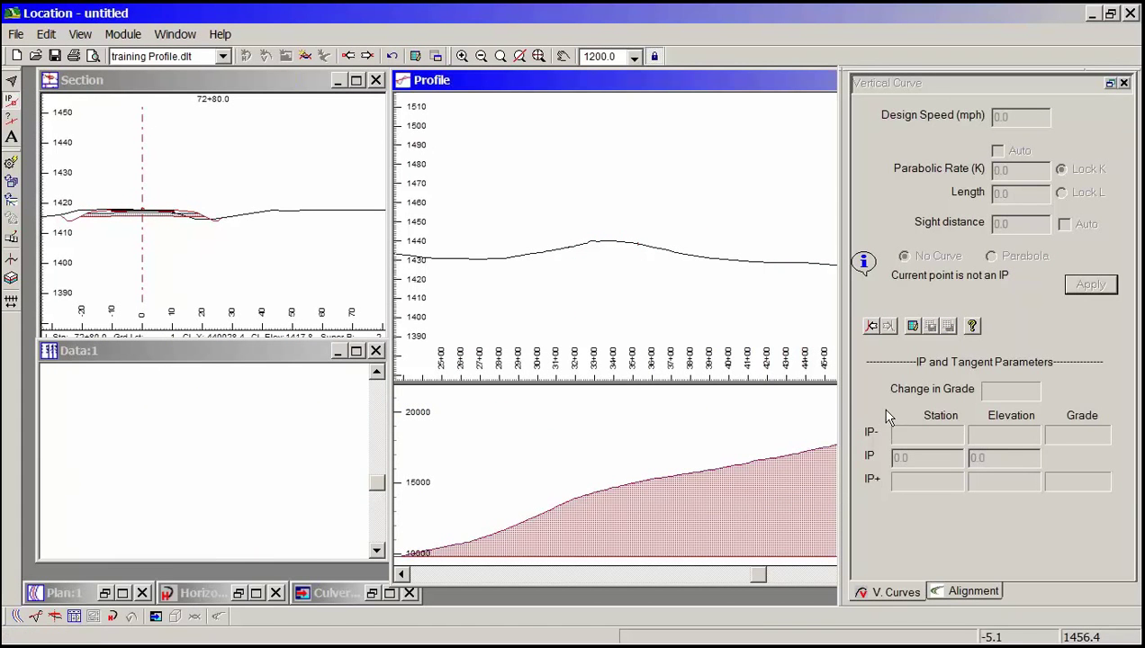
- Start a new vertical alignment for optimization and set both its name and description to "optimal"
click(946, 591)
click(892, 386)
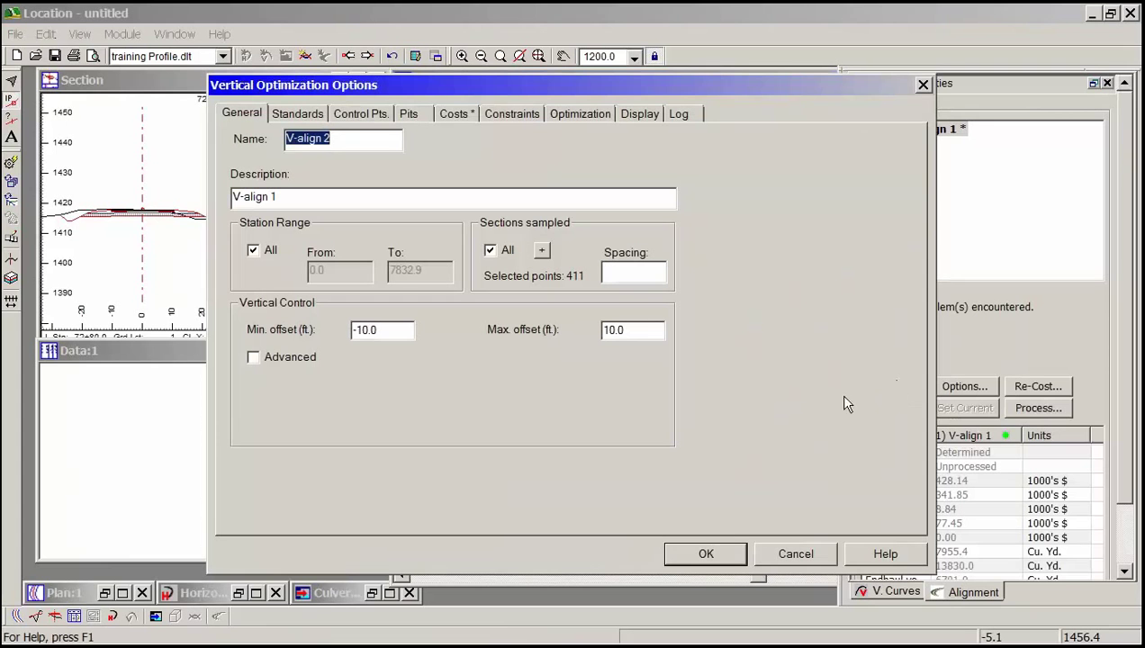
click(350, 135)
drag(350, 135, 207, 132)
text(op)
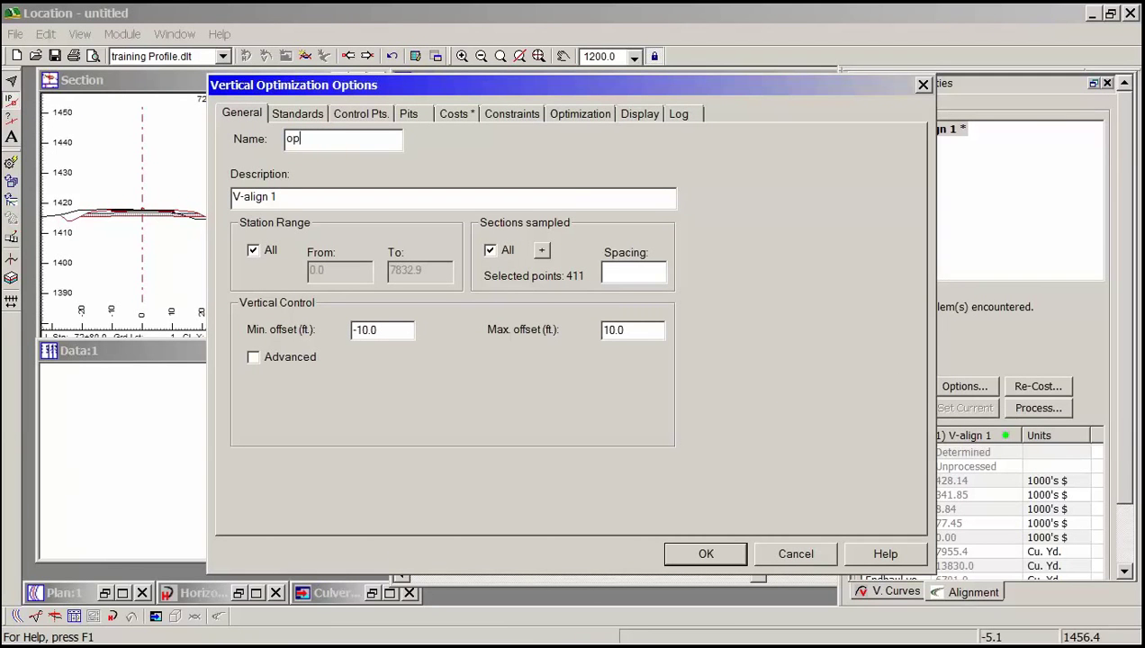
text(timal)
drag(281, 198, 172, 192)
key(Delete)
text(optimal)
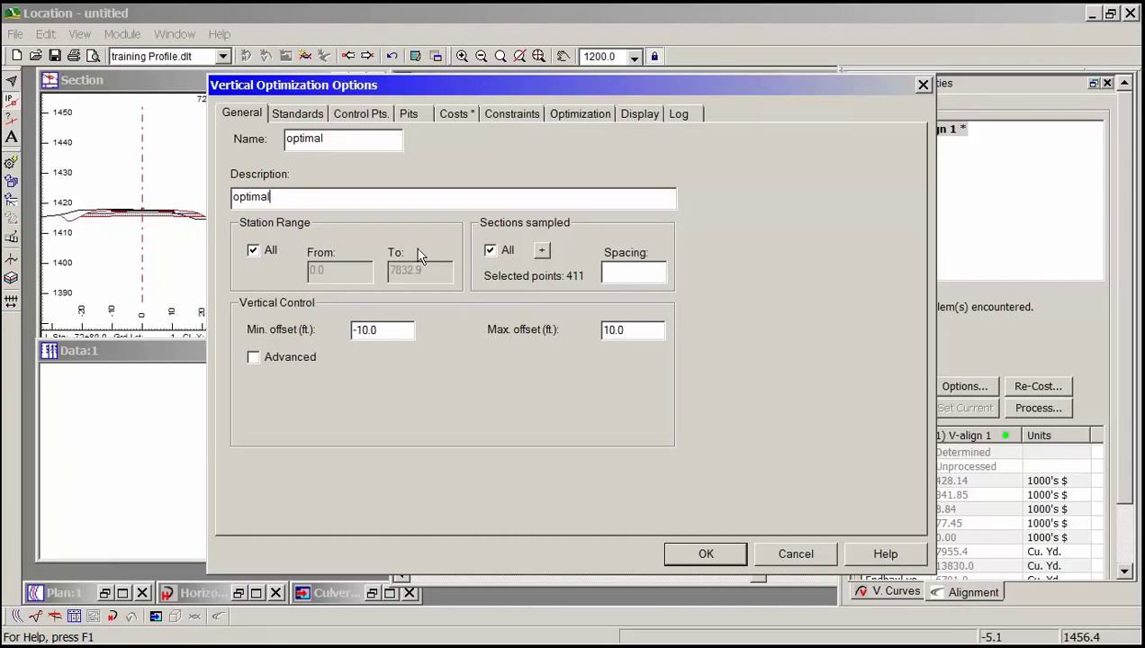
- Turn off sampling of all sections and set the section spacing to 50
click(490, 251)
click(620, 268)
text(50)
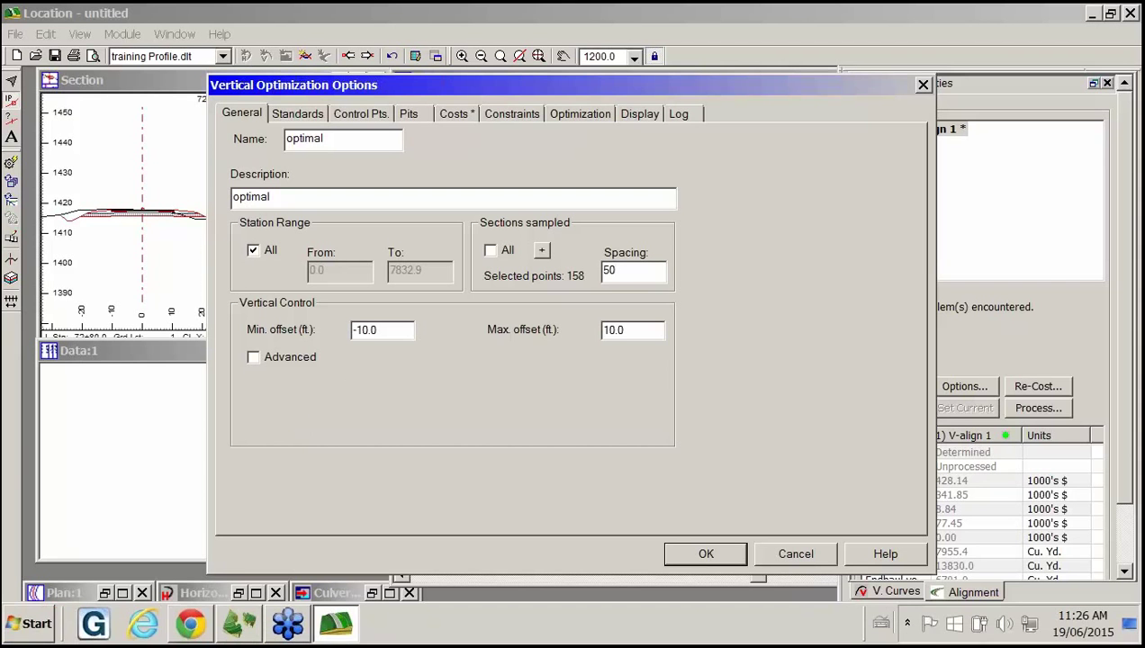
- Set the alignment specification to Curves and tangents [Slow] with a minimum curve length of 100 ft
click(314, 115)
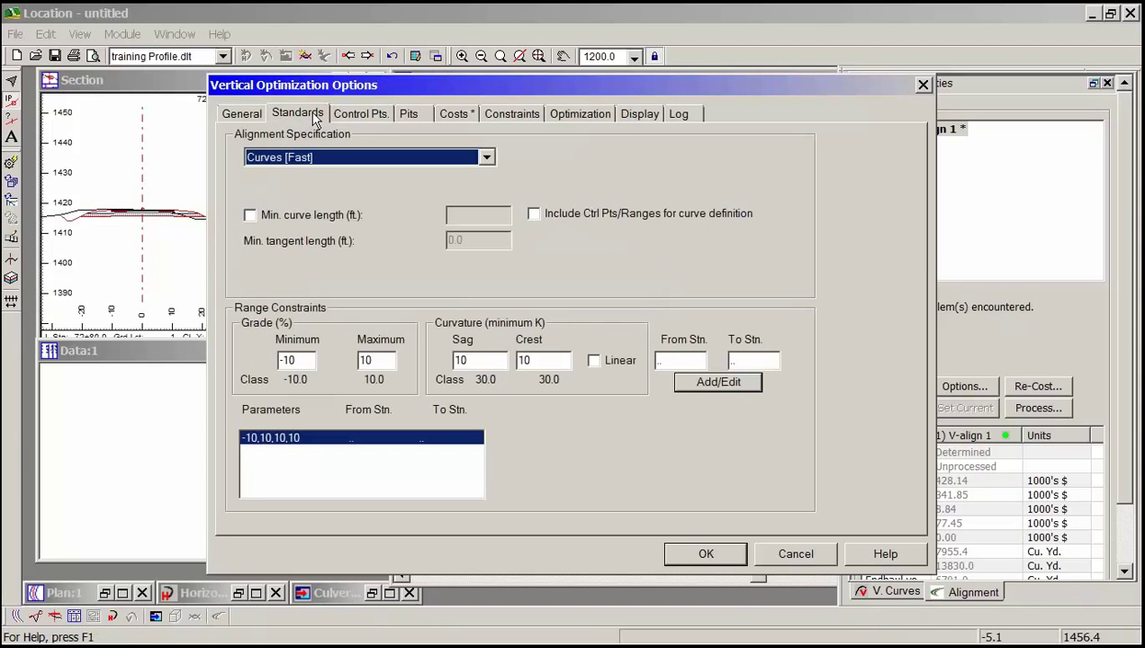
click(486, 159)
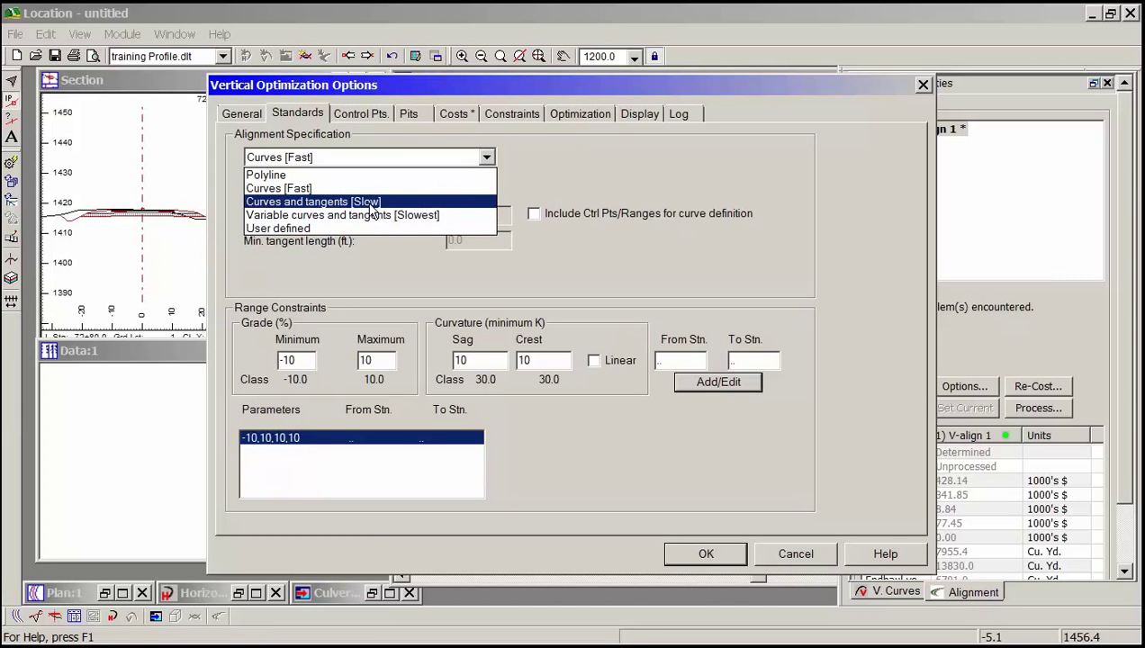
click(372, 204)
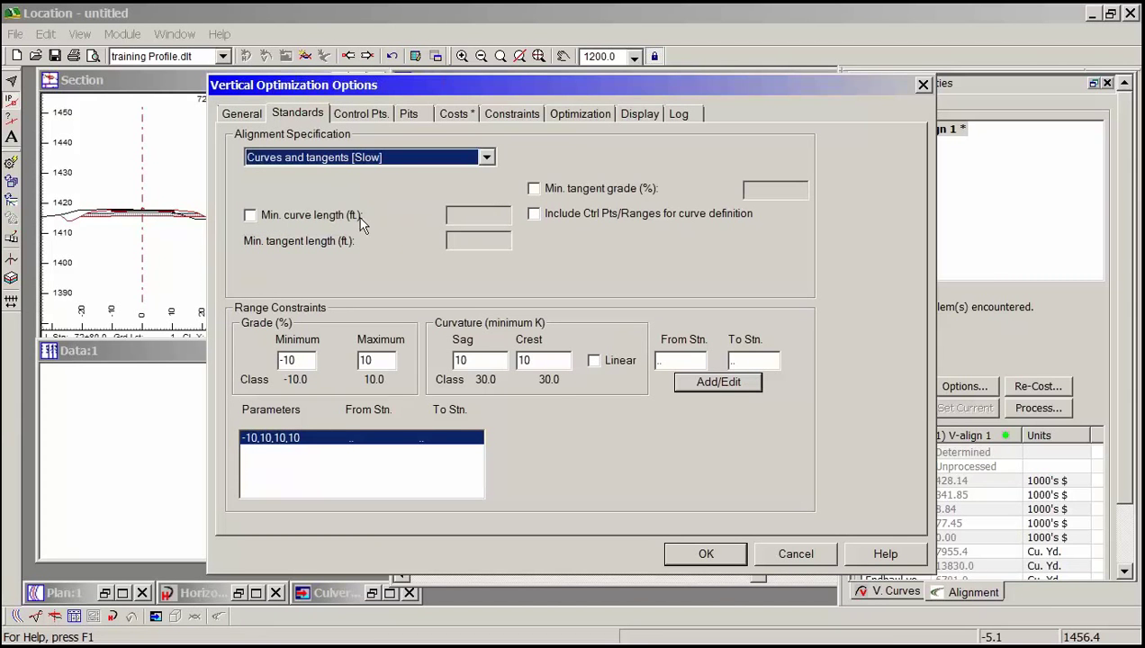
click(290, 219)
key(Tab)
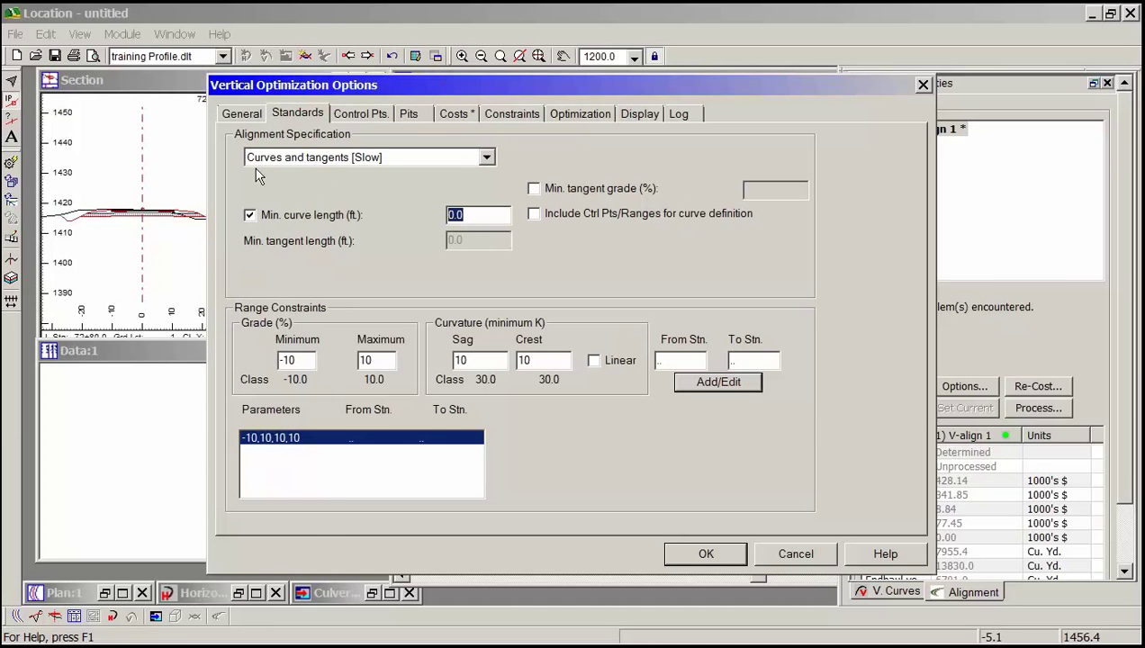
text(100)
- Set the minimum K to 60 for both sag and crest curves in the full-range constraint
drag(487, 360, 405, 356)
text(60)
key(Tab)
text(60)
click(725, 383)
- Add a control point at station 0+00.0 with vertical control enabled
click(362, 114)
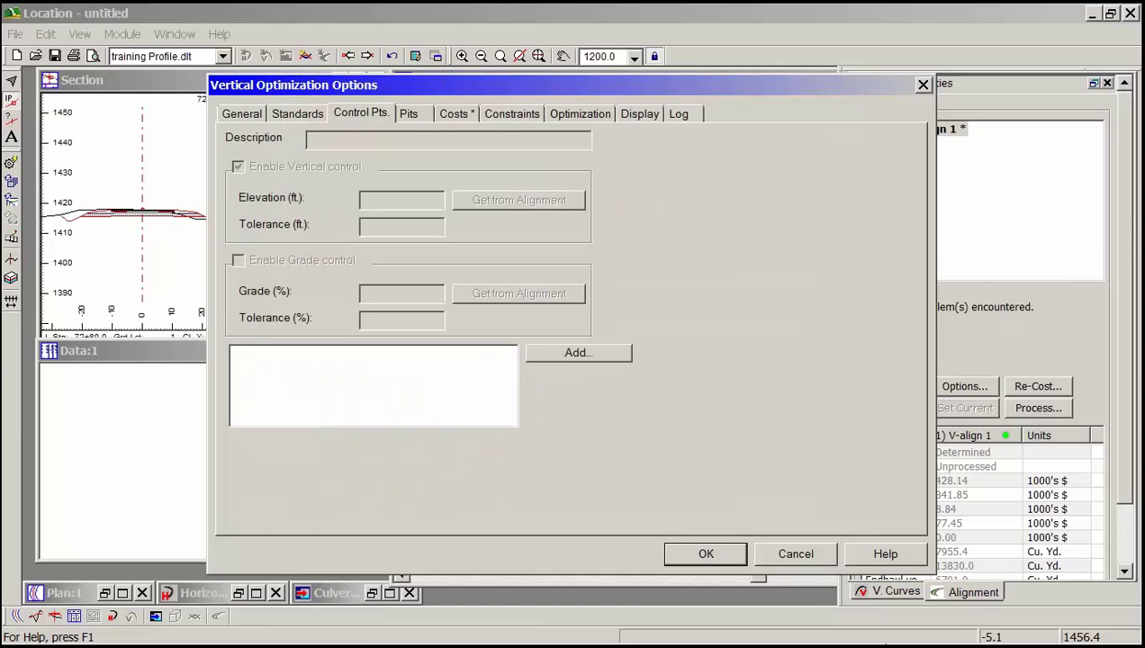
click(590, 353)
click(570, 326)
click(579, 369)
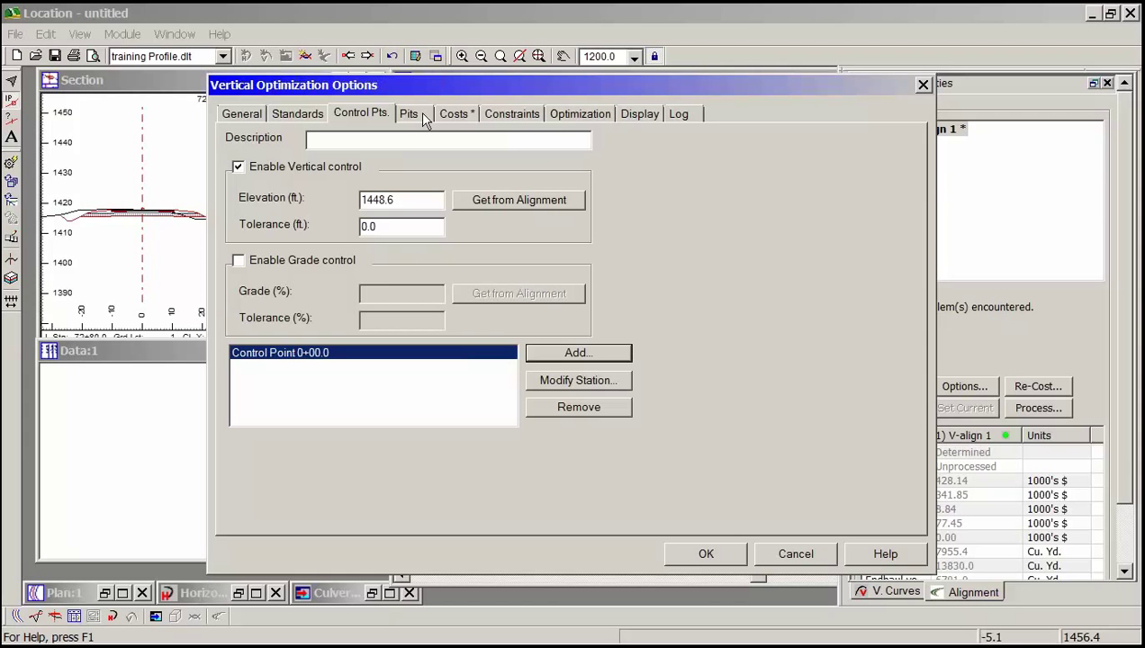
- Check the ground type costs, then accept the optimization options and recalculate the entire design
click(457, 112)
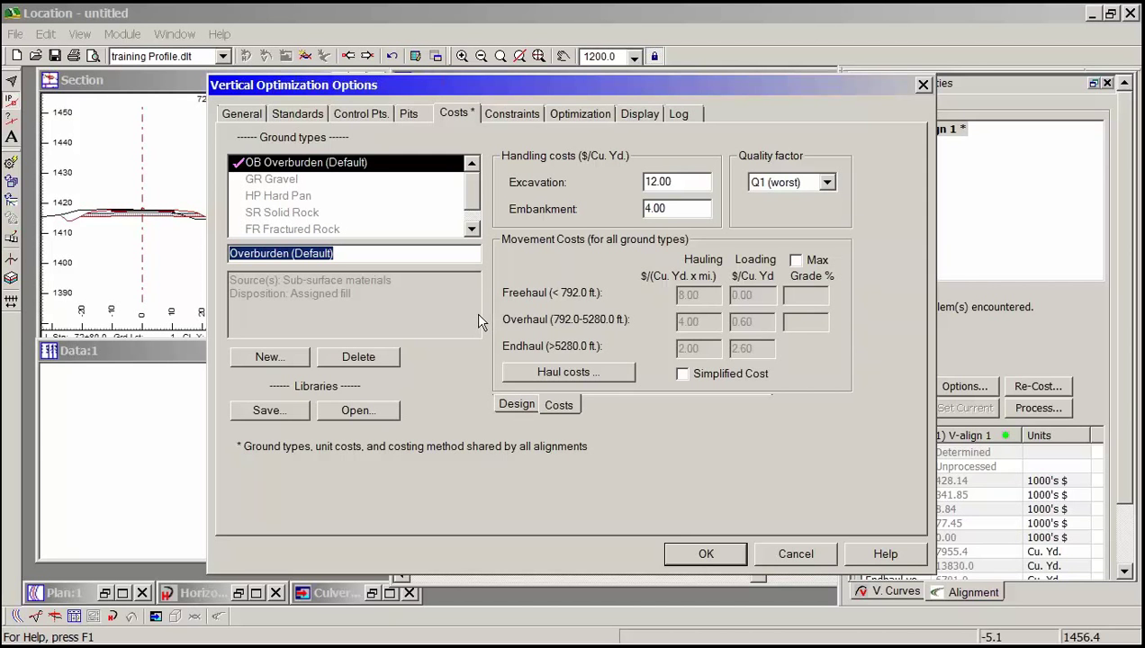
click(705, 556)
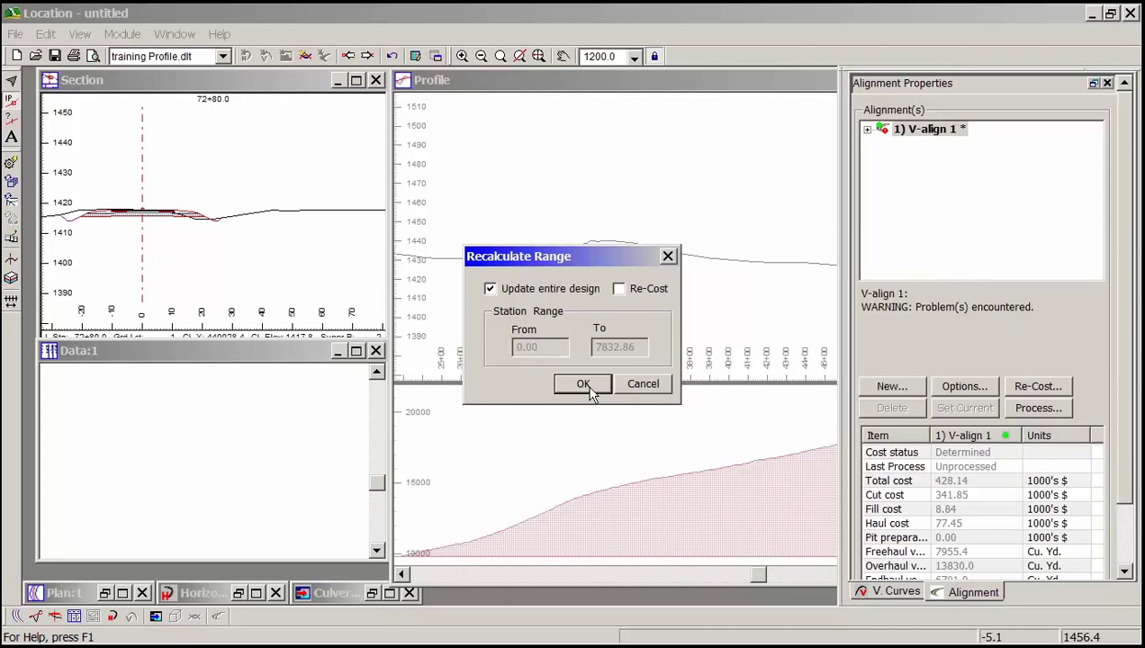
click(583, 384)
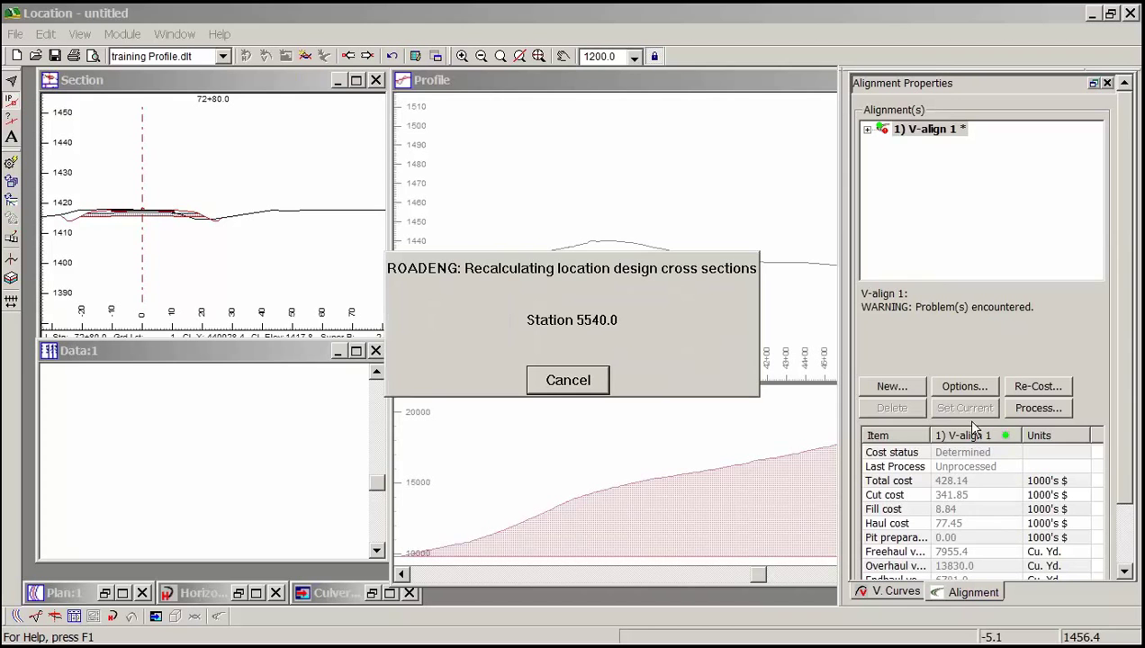
- Process the "optimal" alignment as an Optimal Profile, stop the search once an alignment is found, and make it the current alignment
click(1041, 411)
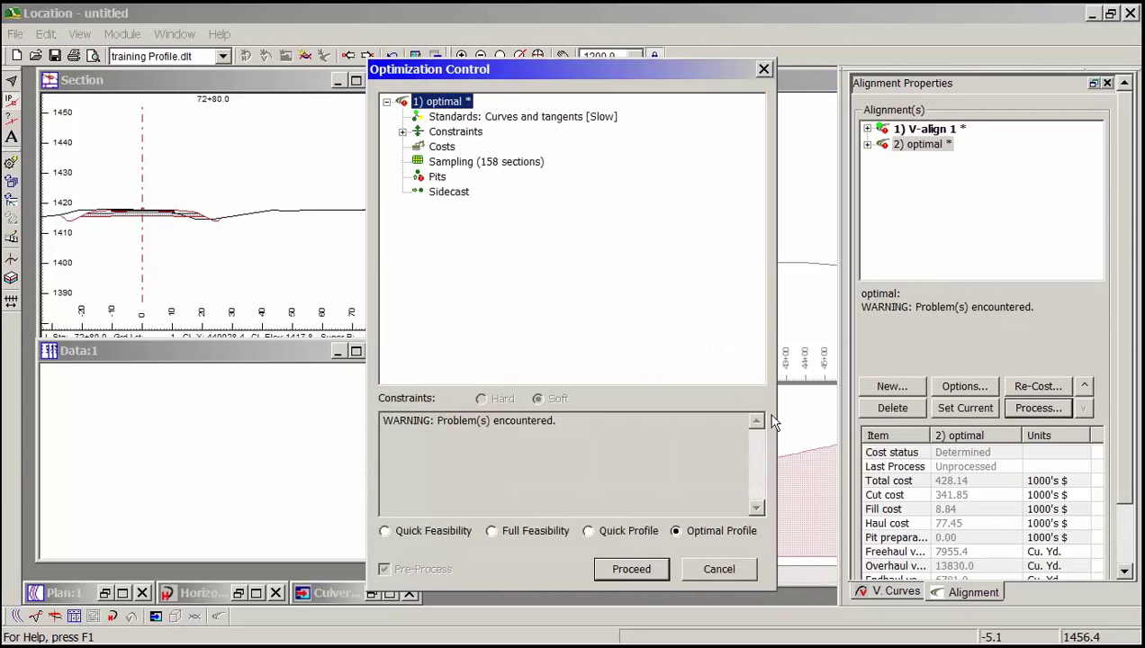
click(633, 569)
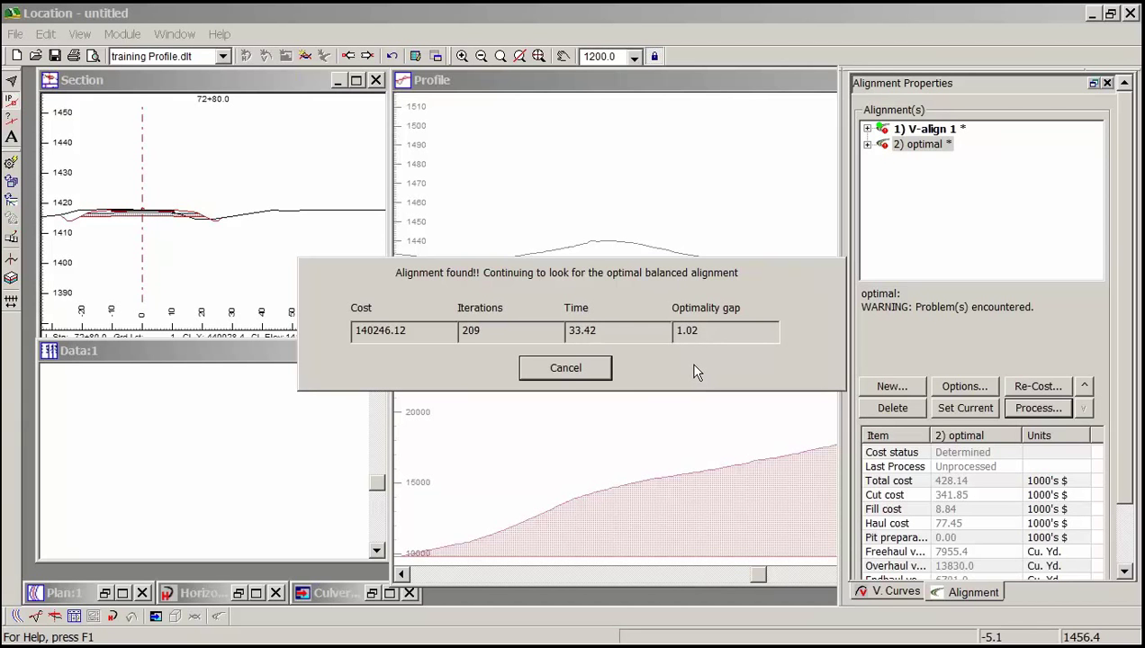
click(569, 369)
click(655, 374)
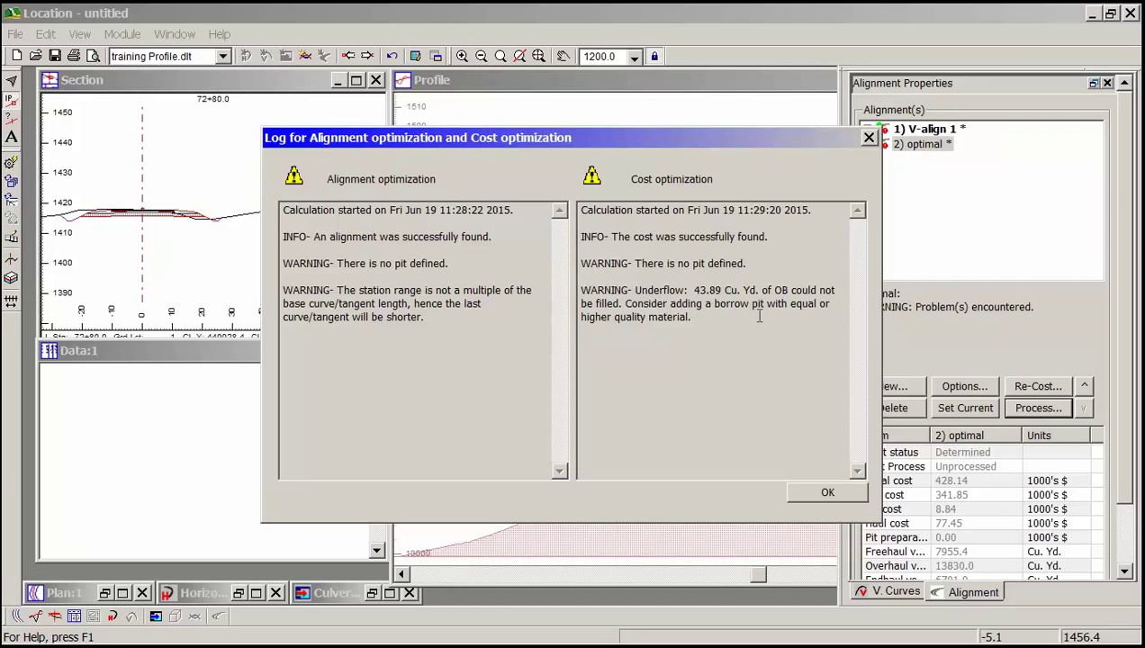
click(827, 493)
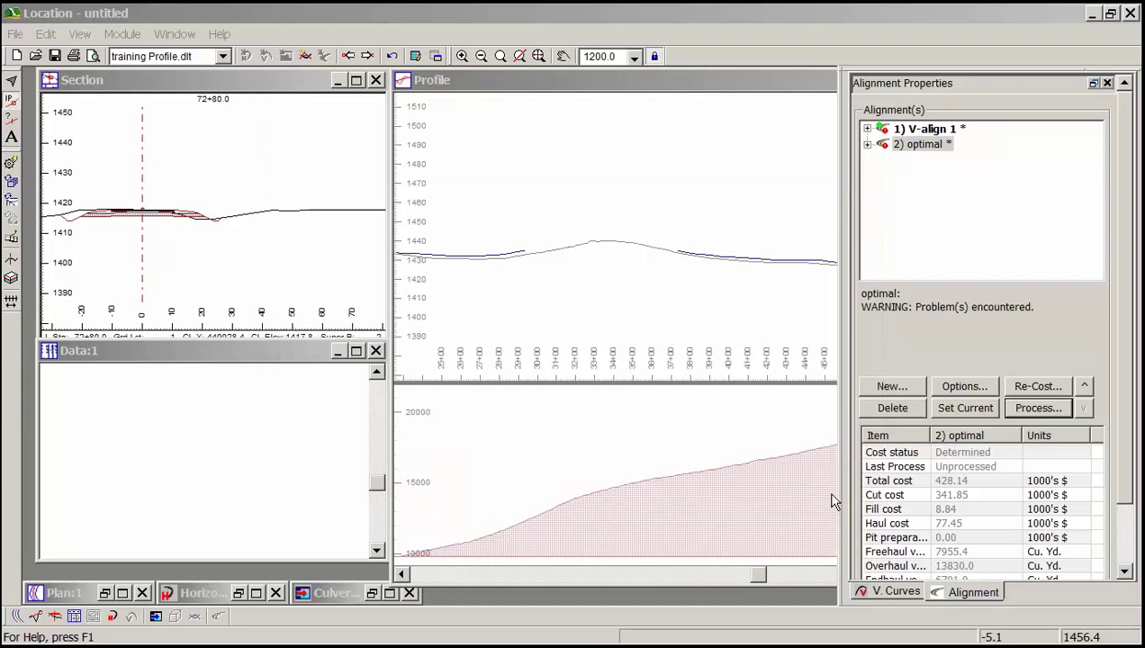
click(967, 407)
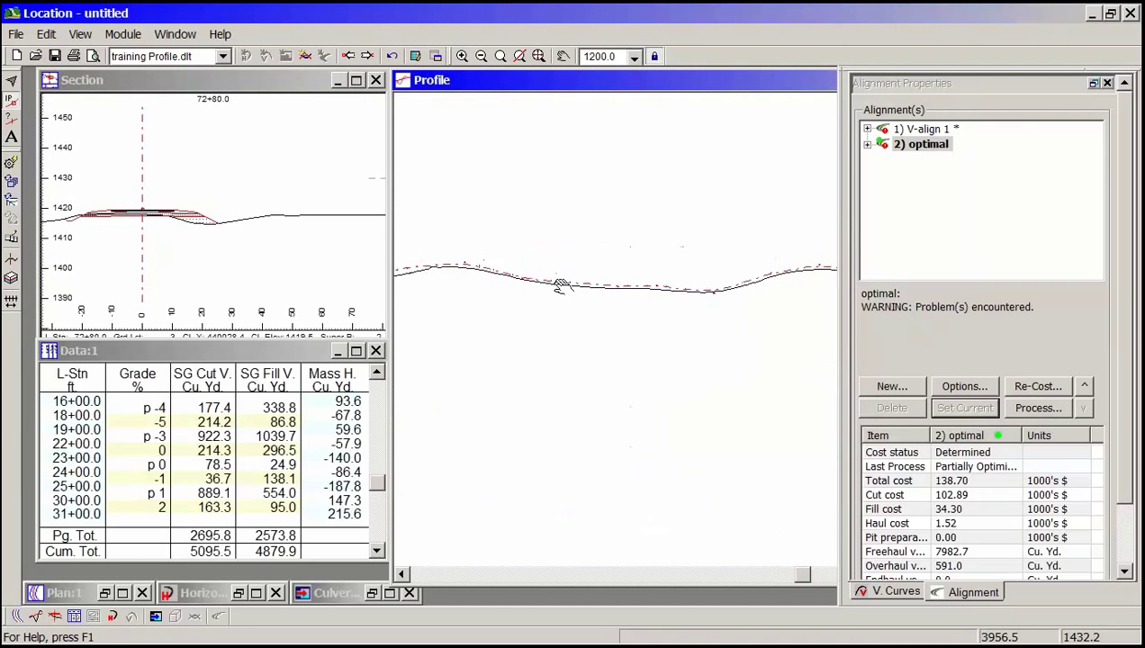
- Examine the optimized profile and its mass haul diagram along the length of the road
drag(511, 252, 684, 250)
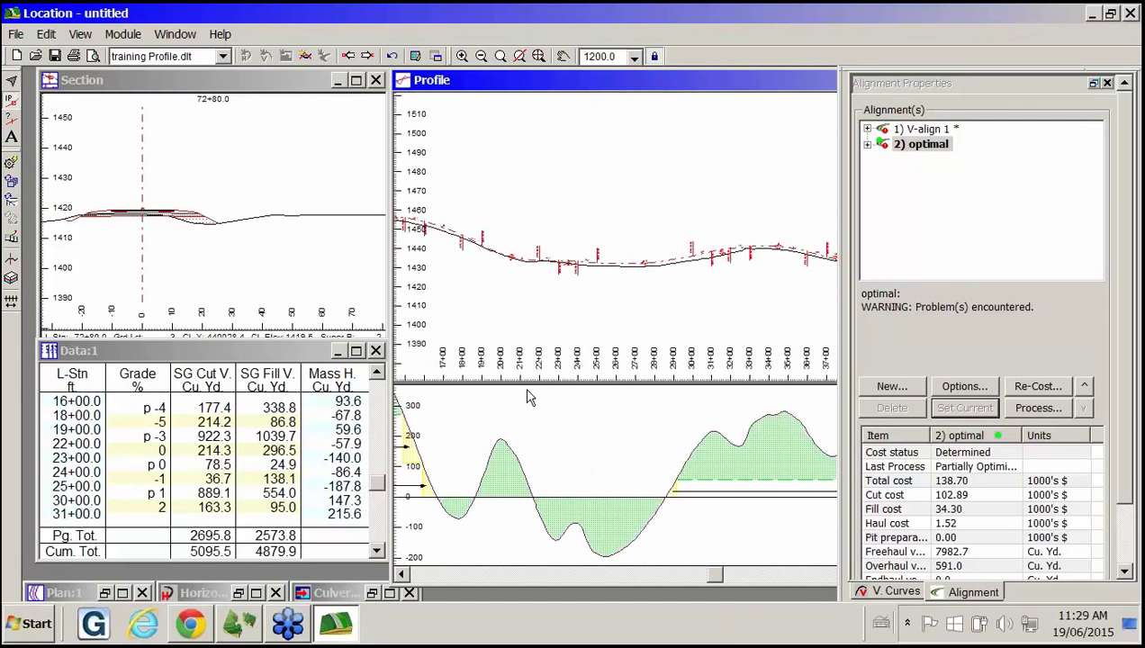
drag(490, 256, 540, 267)
drag(710, 273, 621, 301)
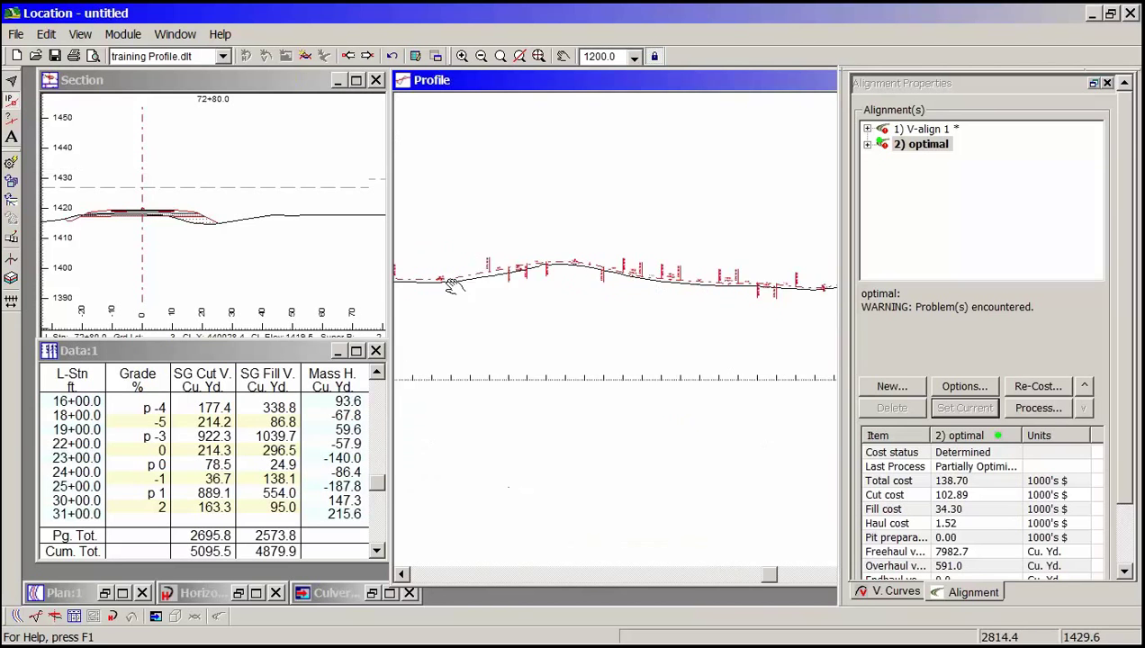
drag(765, 277, 577, 304)
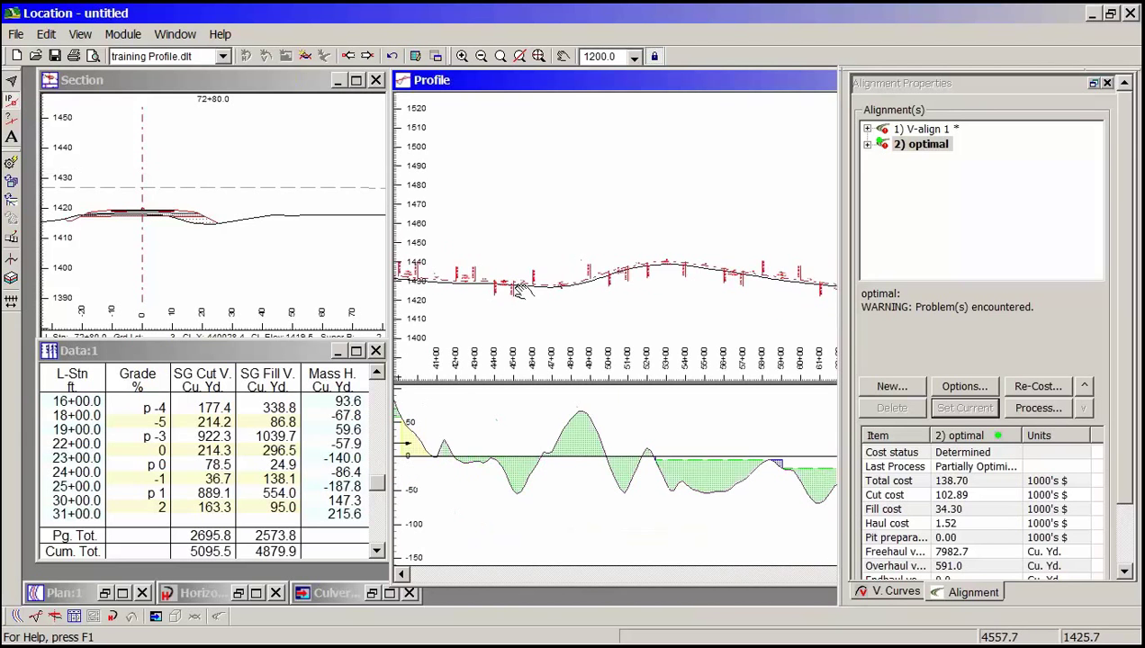
drag(799, 305, 587, 311)
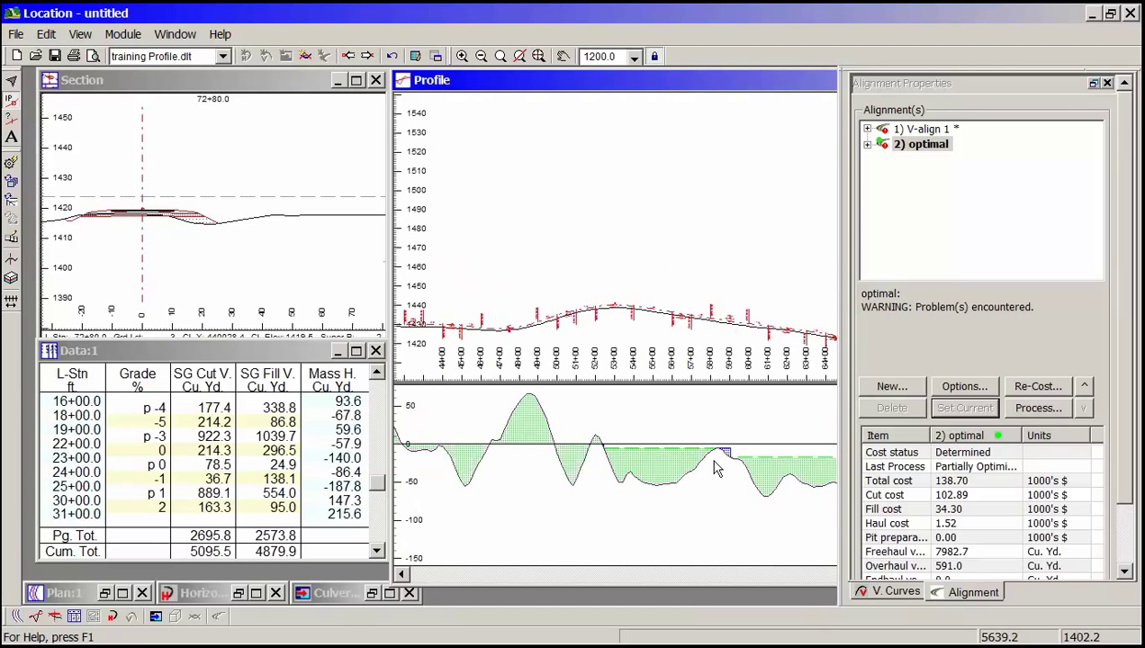
drag(720, 459, 595, 316)
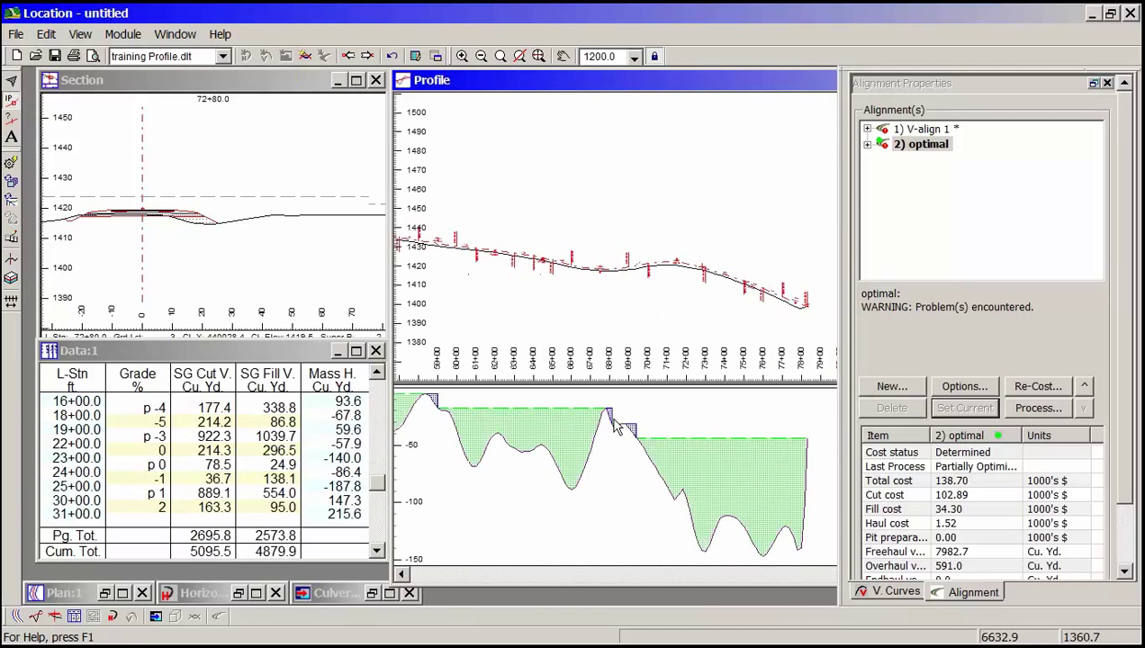
drag(521, 315, 673, 288)
drag(595, 272, 786, 297)
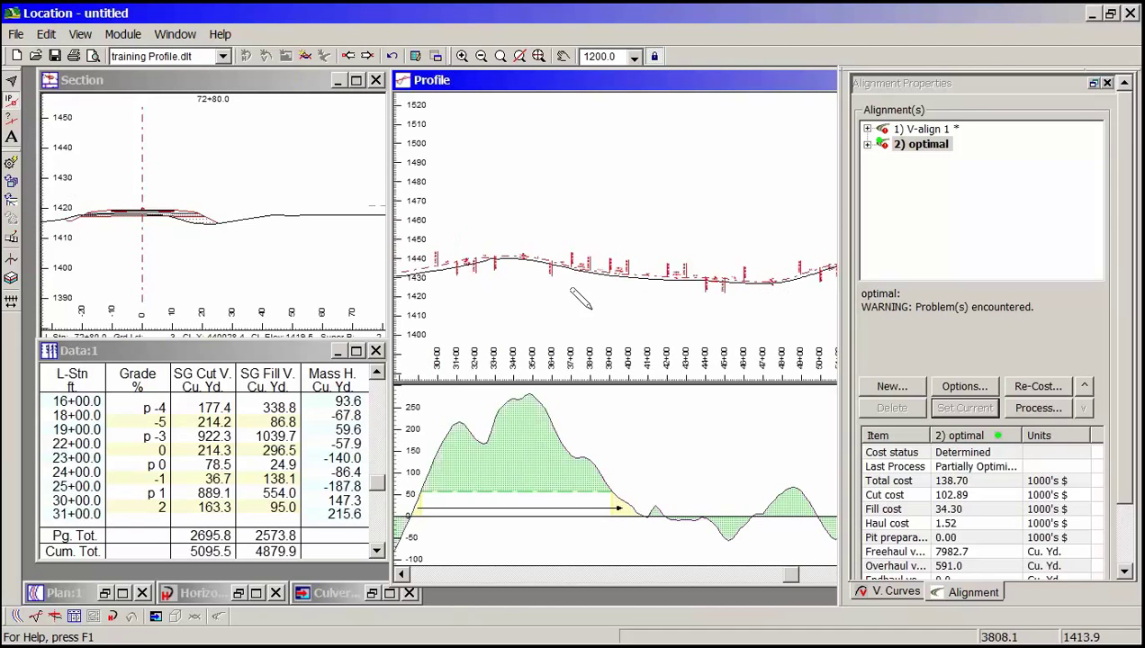
drag(489, 272, 598, 279)
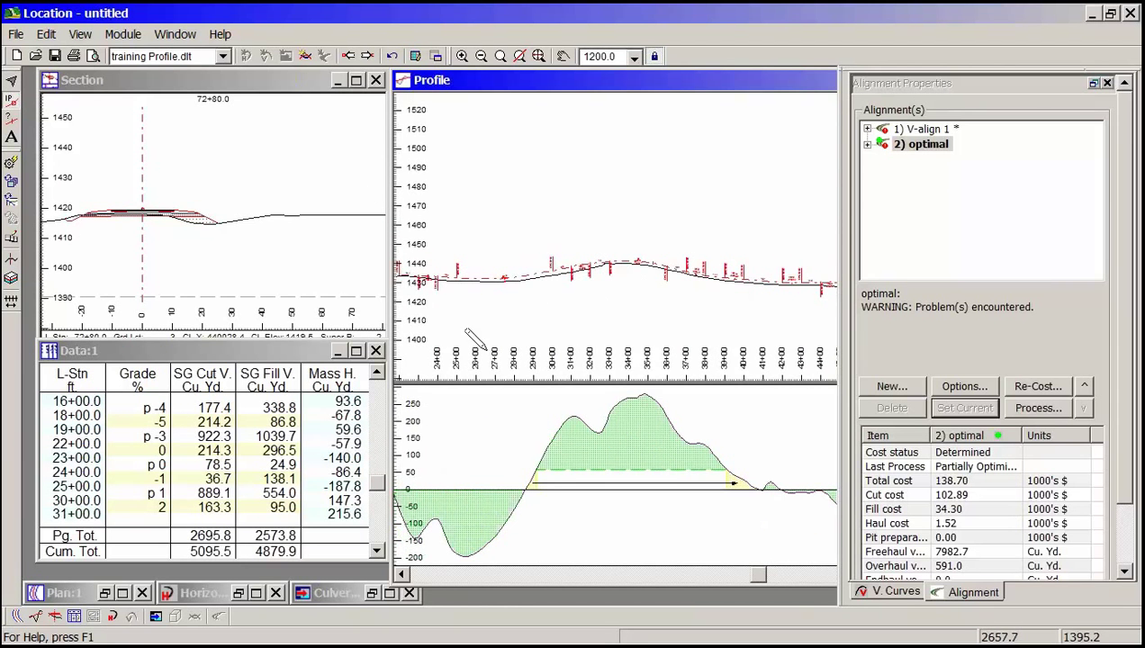
drag(450, 295, 615, 315)
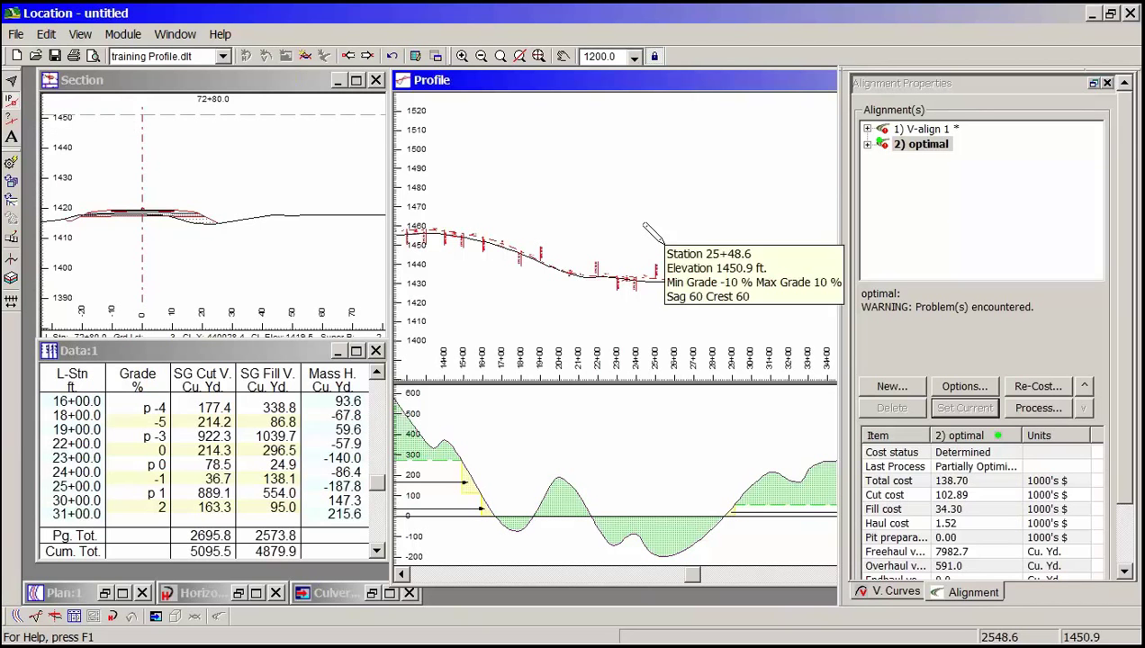
drag(441, 257, 537, 250)
mouse_move(538, 252)
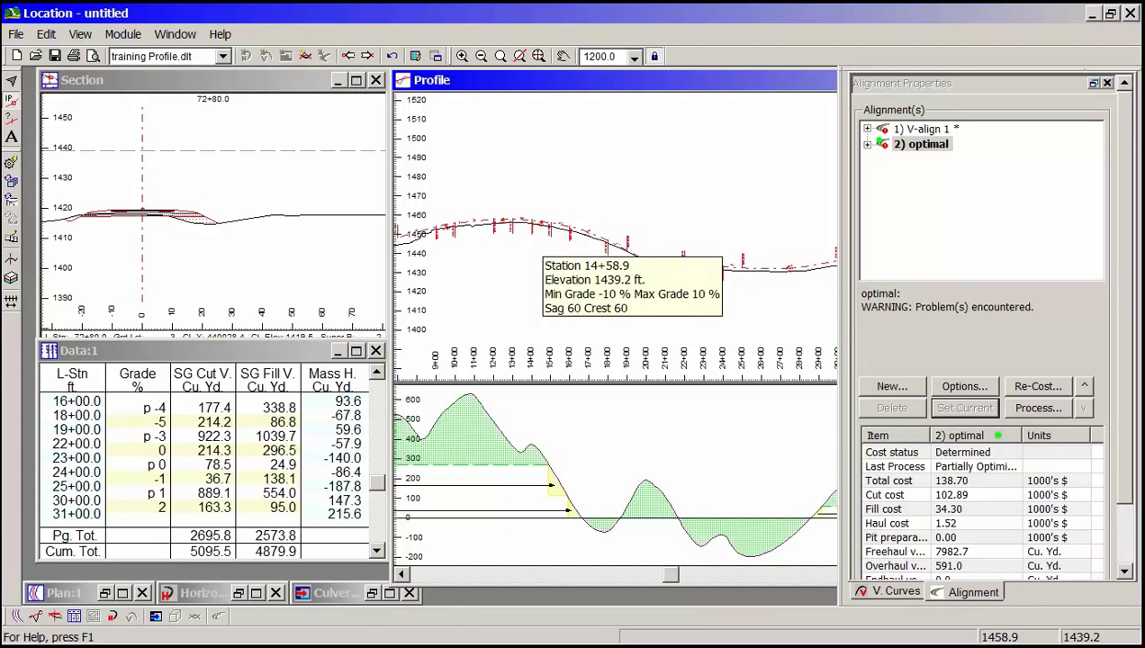
mouse_move(607, 639)
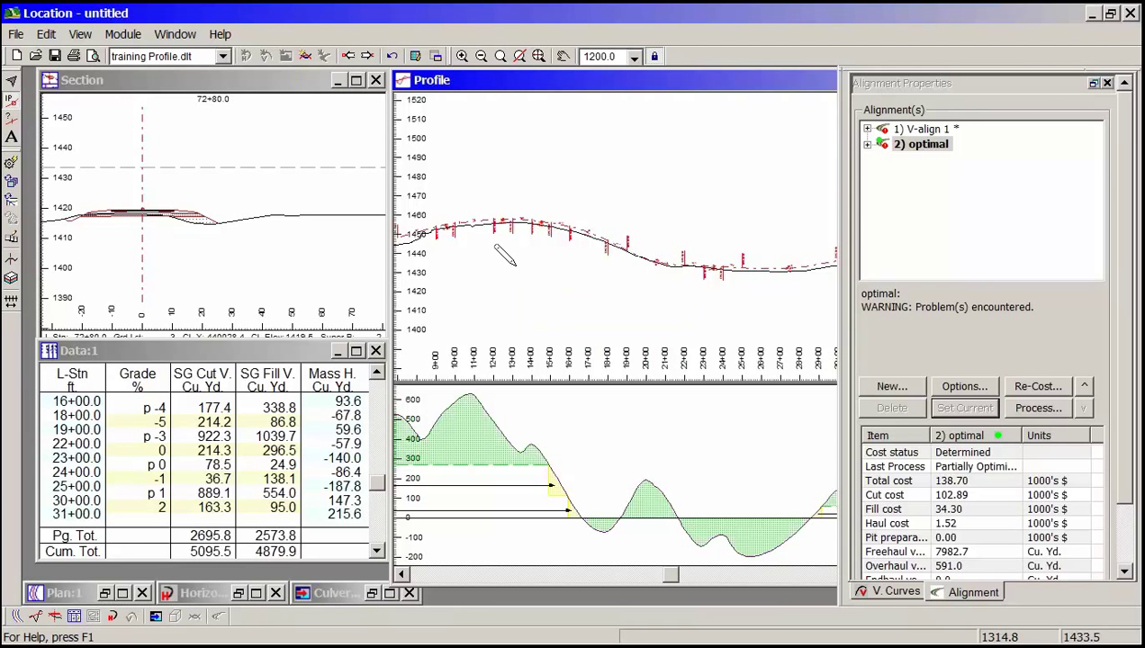
- Load the Output Plan Profile.dlt screen layout
click(224, 56)
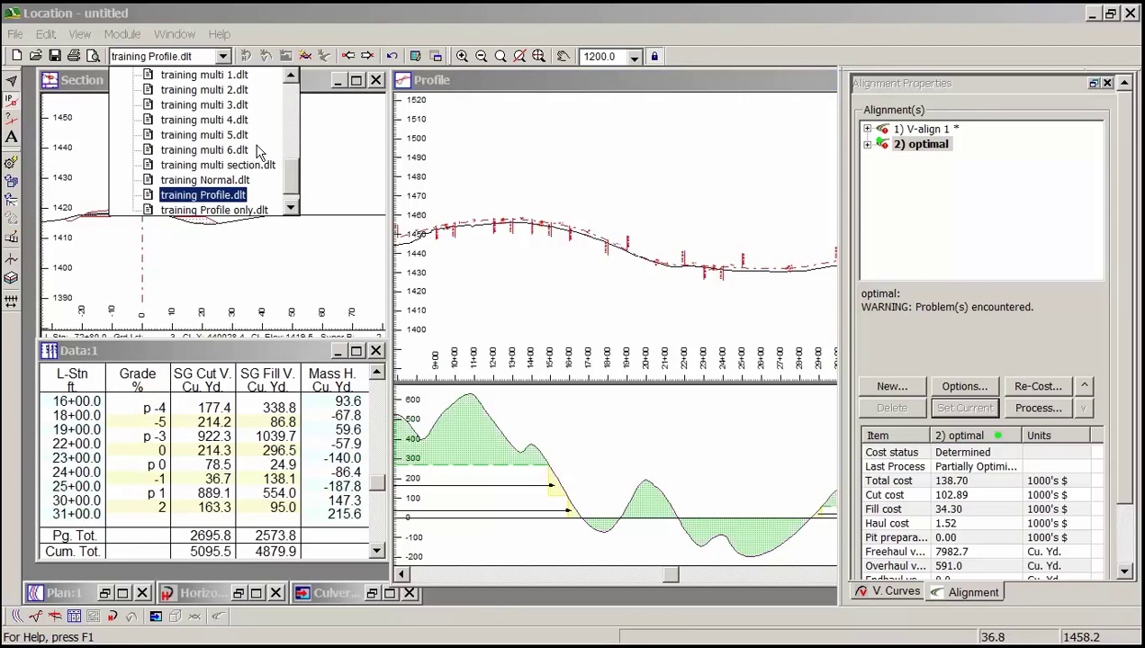
drag(291, 185, 292, 106)
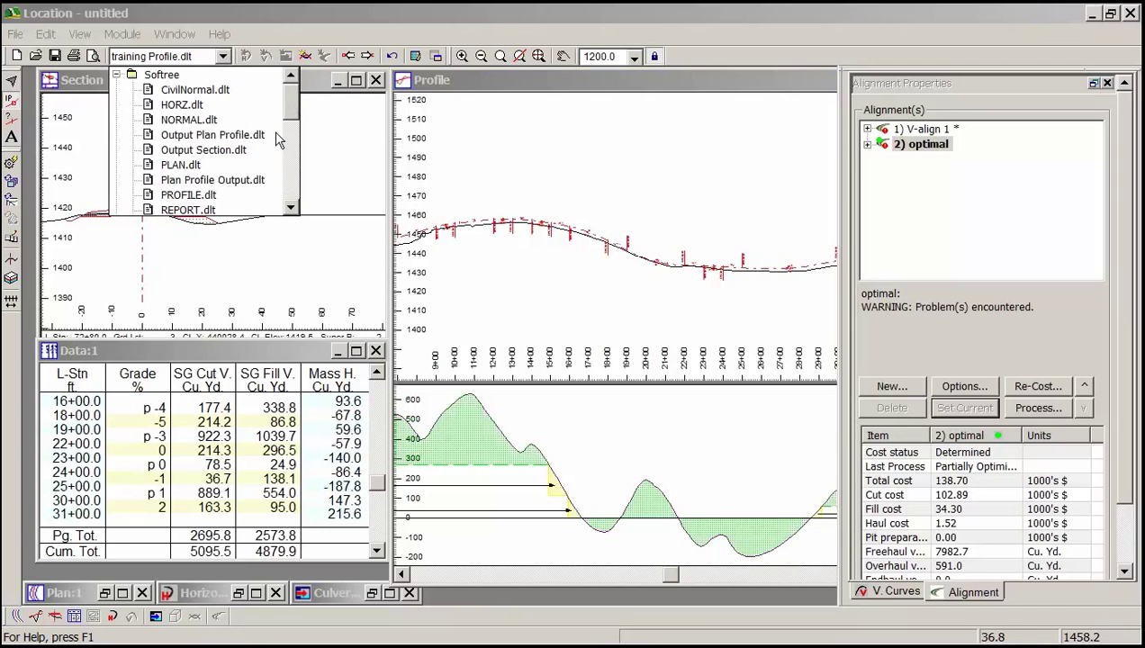
click(213, 135)
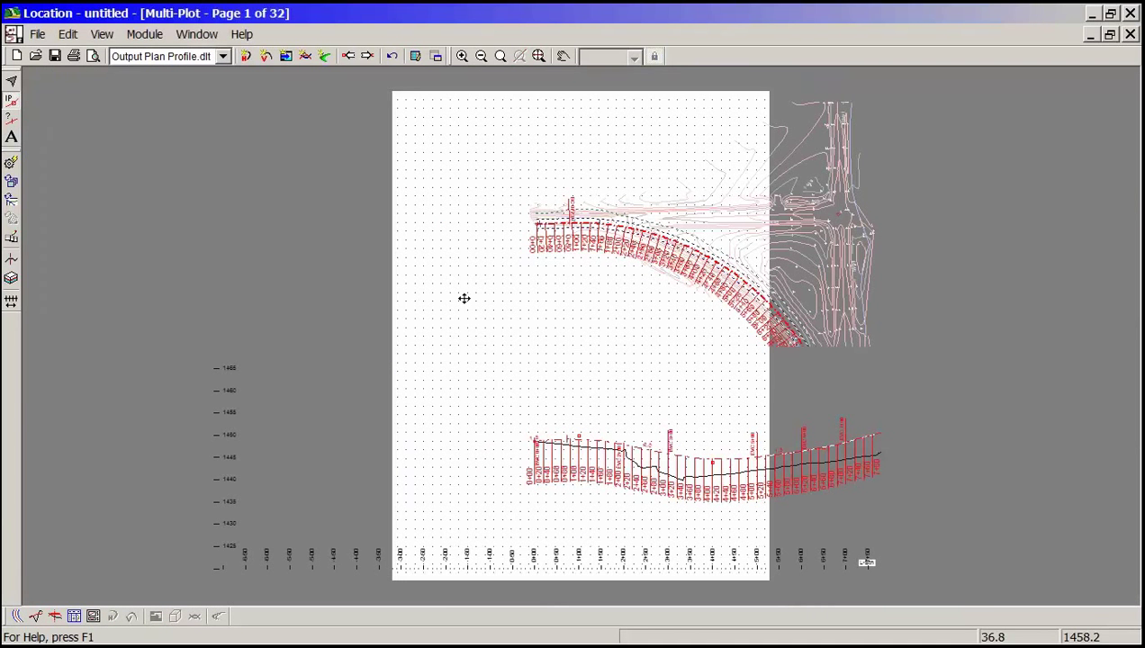
- Open the print setup and set the page orientation to Landscape
click(38, 34)
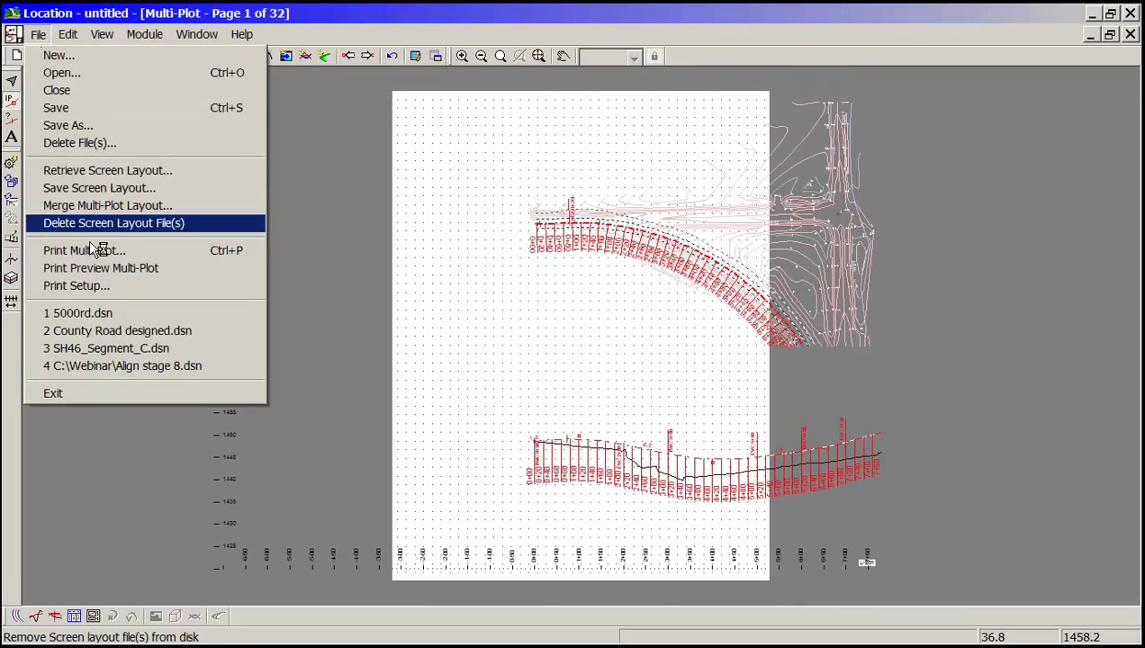
click(120, 287)
click(731, 410)
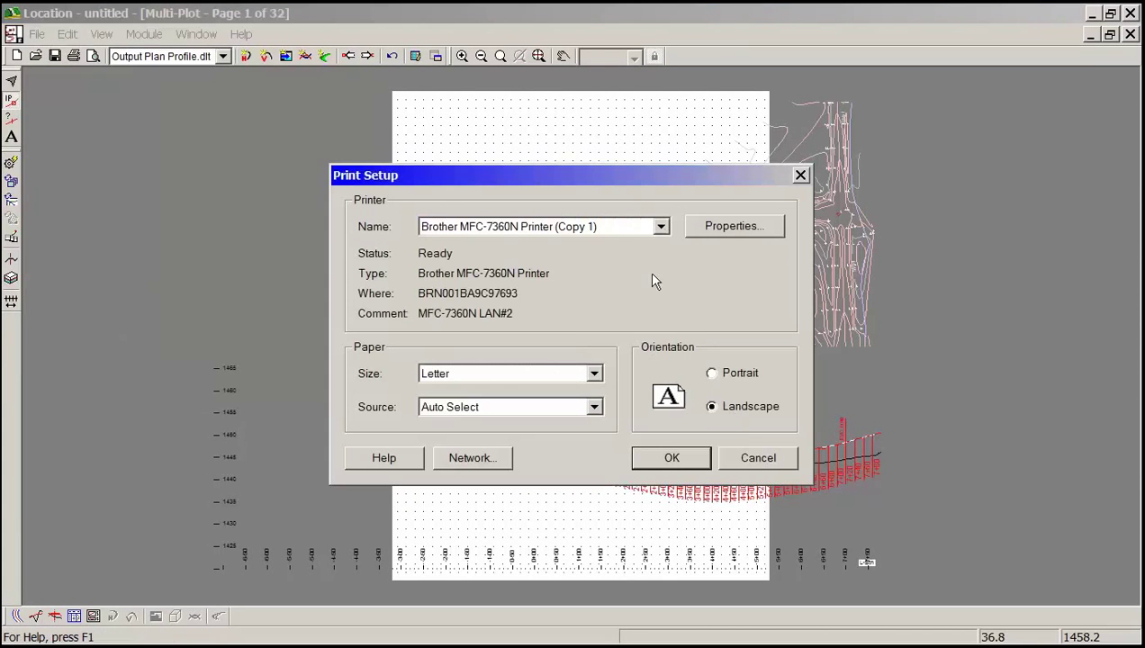
click(661, 226)
click(605, 404)
click(597, 380)
drag(599, 468, 596, 406)
click(613, 435)
click(594, 407)
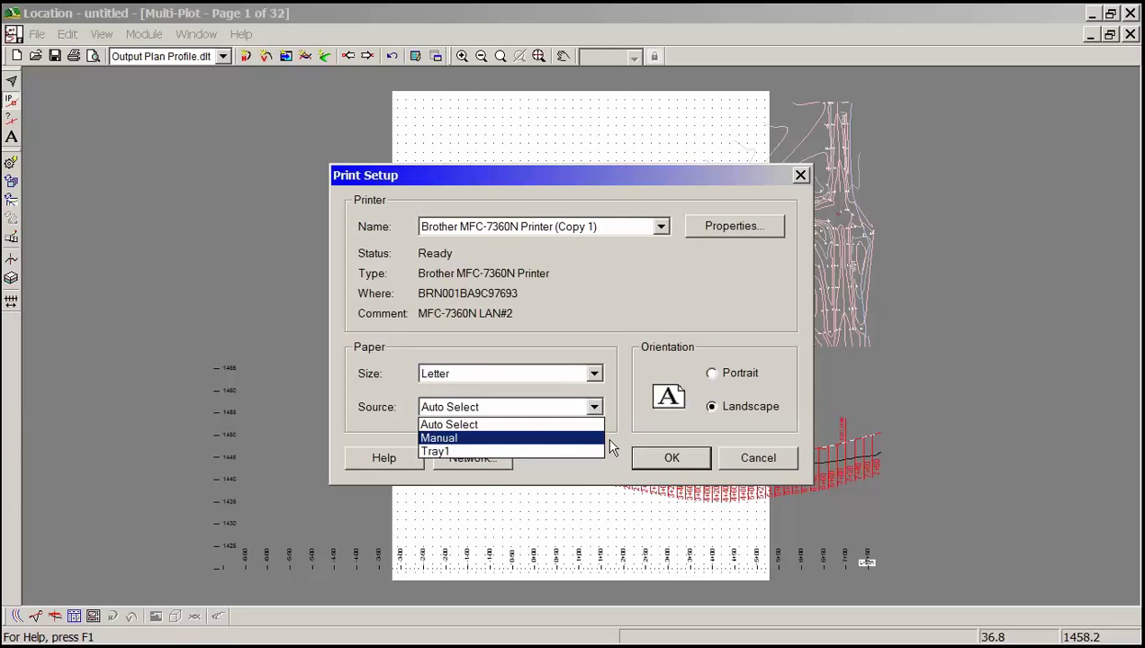
click(611, 397)
- Set the printer to Microsoft XPS Document Writer with 11x17 paper and apply the print setup
click(660, 226)
click(581, 333)
key(Down)
click(594, 373)
drag(601, 502, 608, 402)
click(508, 422)
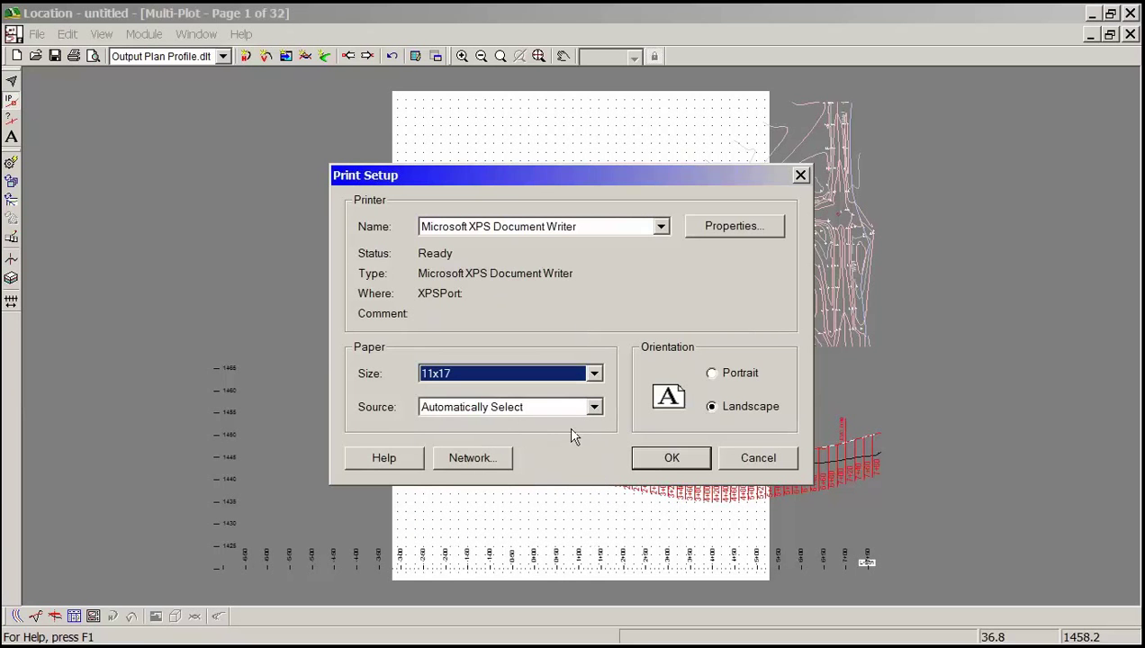
click(670, 457)
- In the plan window, switch the first User Defined label's point type from Auto interval points (20.0ft.) to Auto interval points 2 (100.0ft.)
double_click(608, 275)
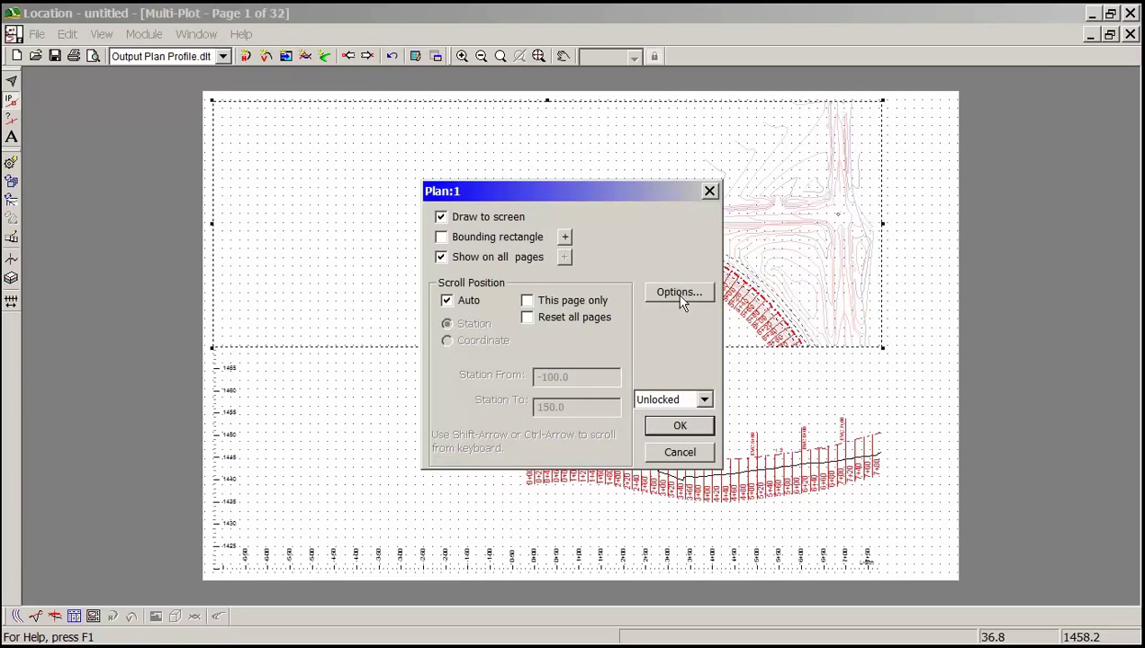
click(680, 293)
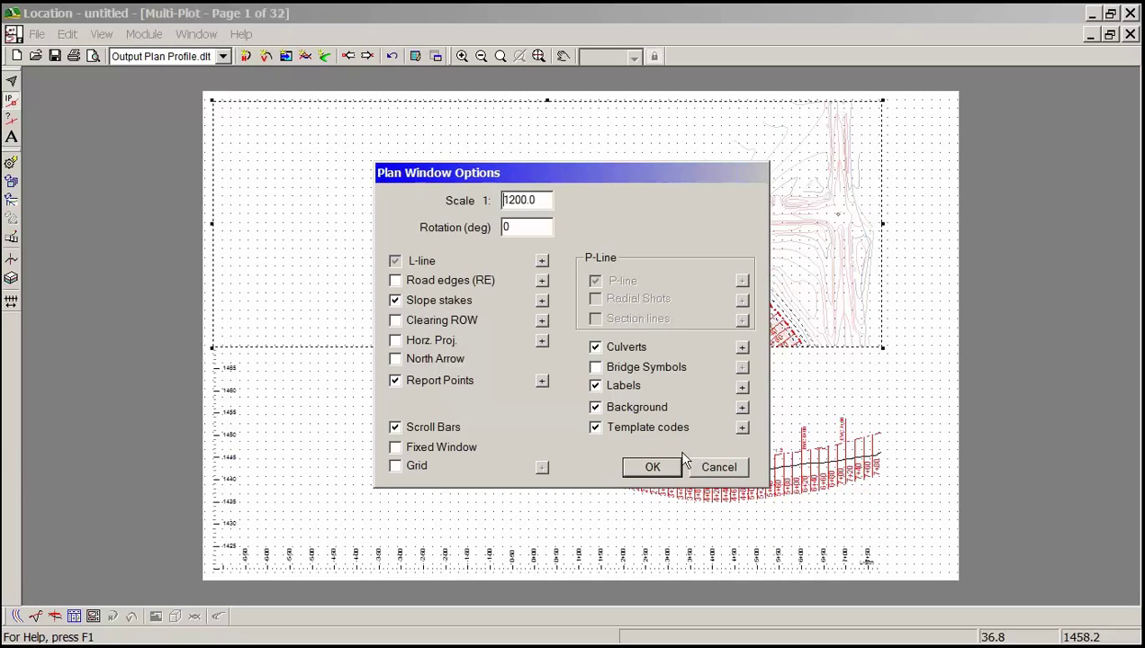
click(742, 387)
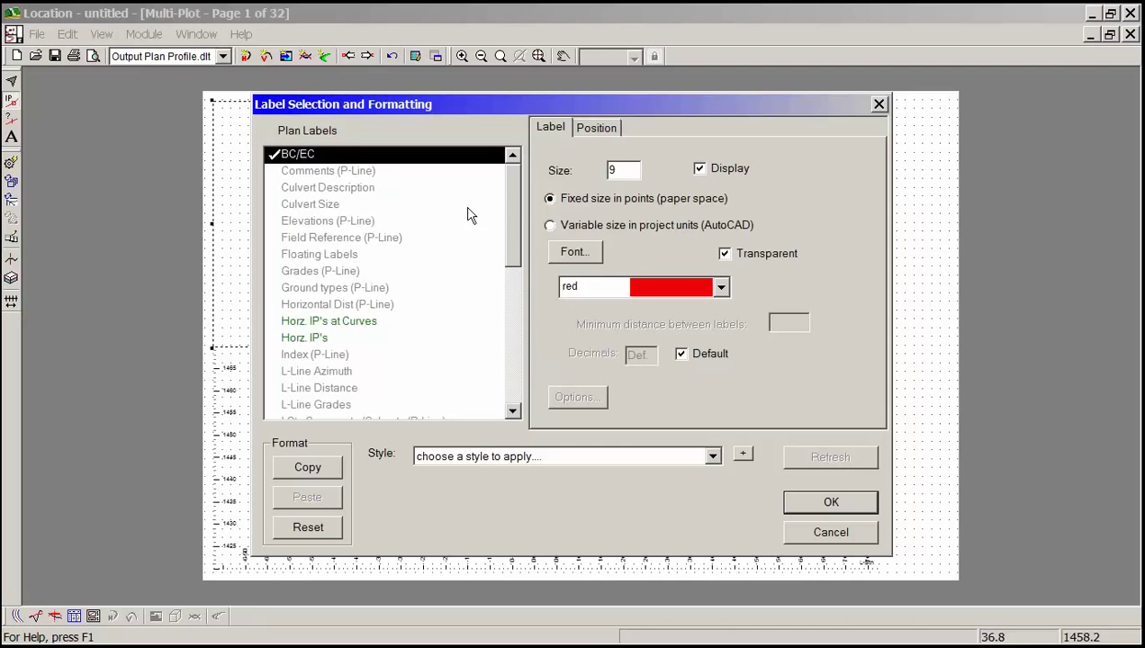
drag(512, 214, 500, 367)
click(315, 355)
click(577, 397)
click(504, 485)
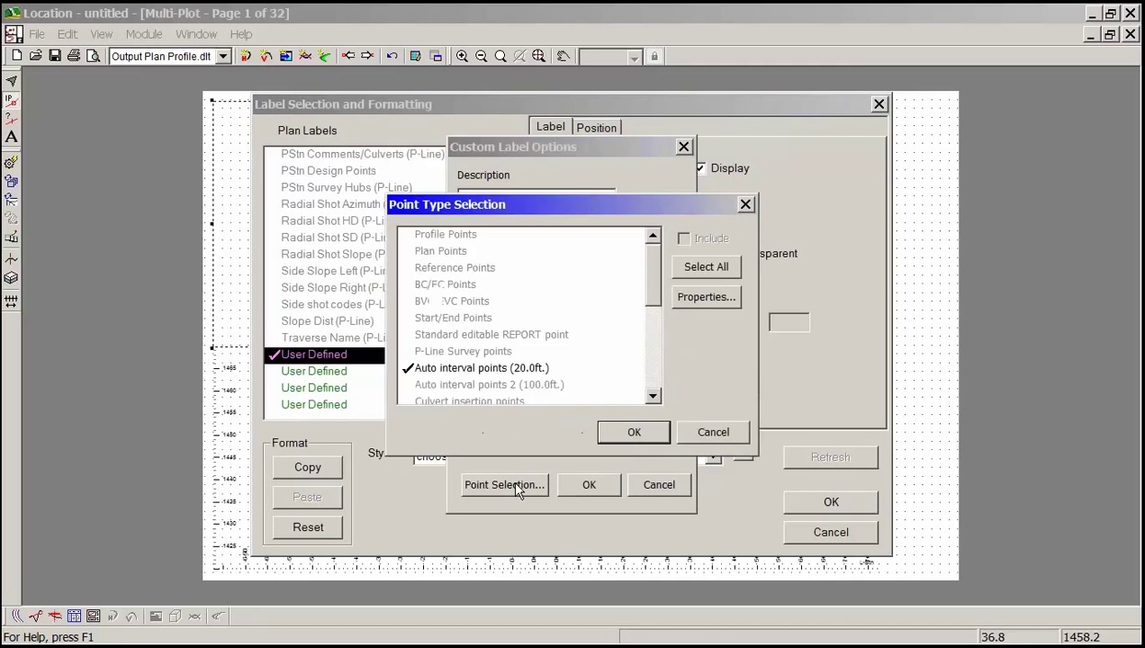
click(499, 368)
double_click(499, 385)
click(609, 434)
click(589, 484)
click(815, 512)
click(659, 468)
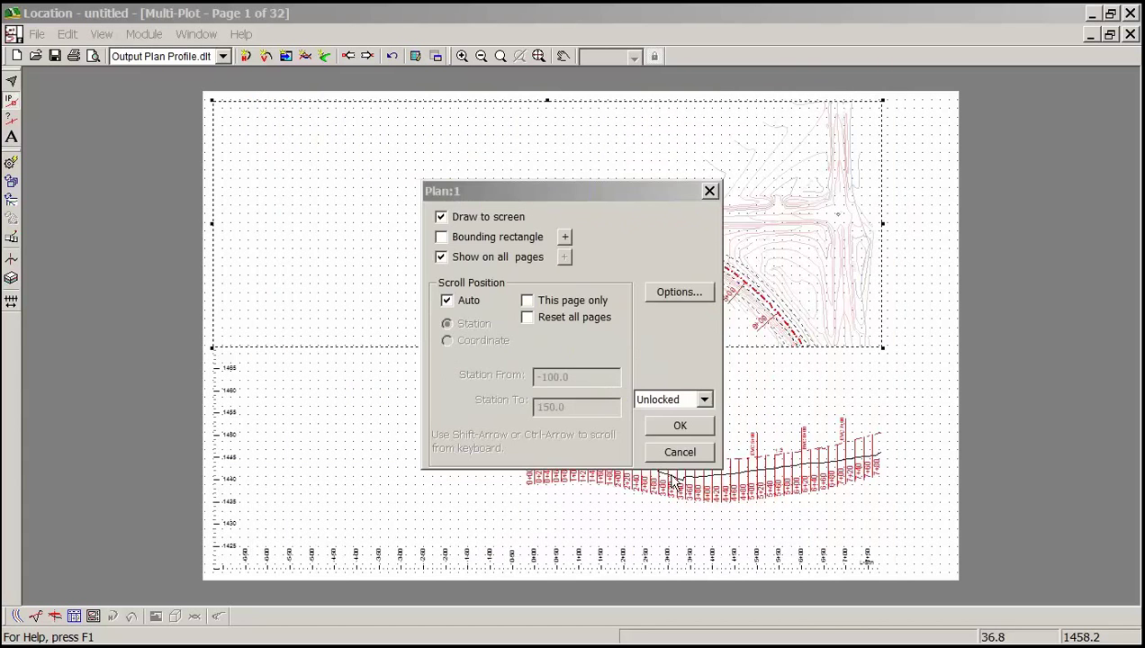
click(679, 426)
- In the profile window, switch the User Defined station label's points from the 20 ft auto interval to Auto interval points 2 (100.0ft.)
double_click(706, 465)
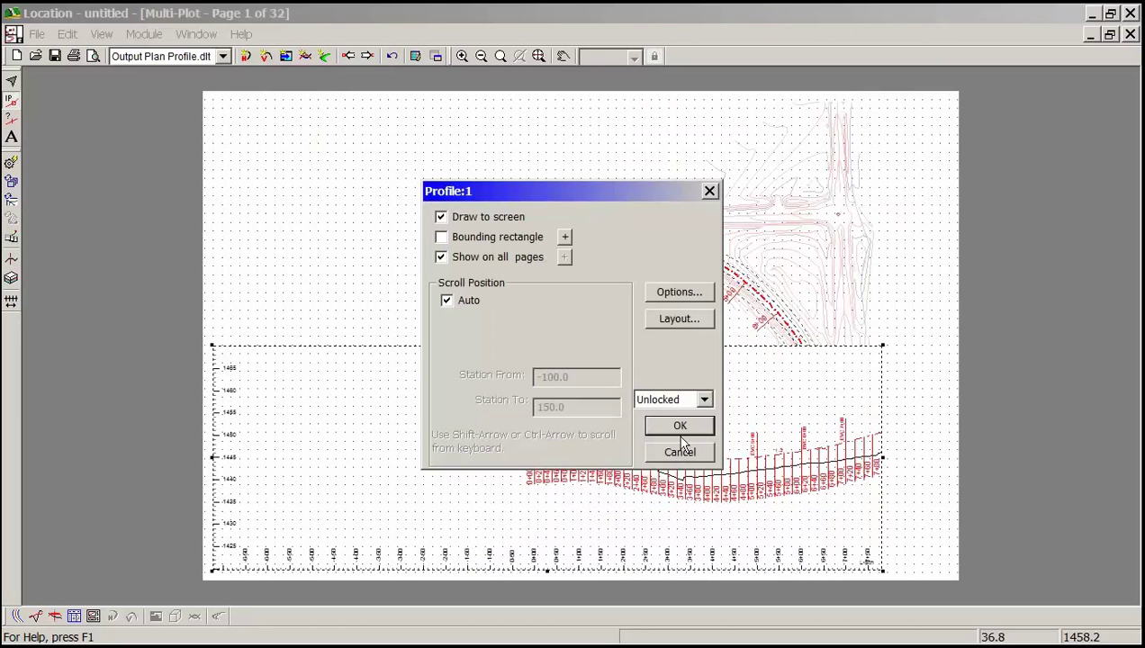
click(689, 295)
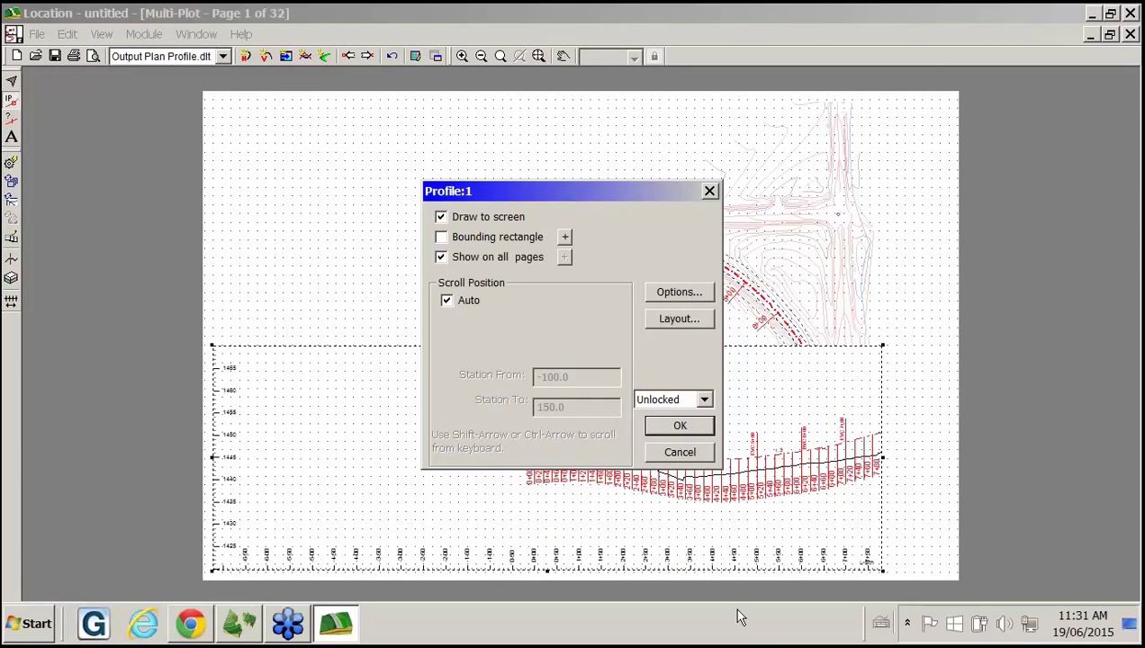
click(690, 292)
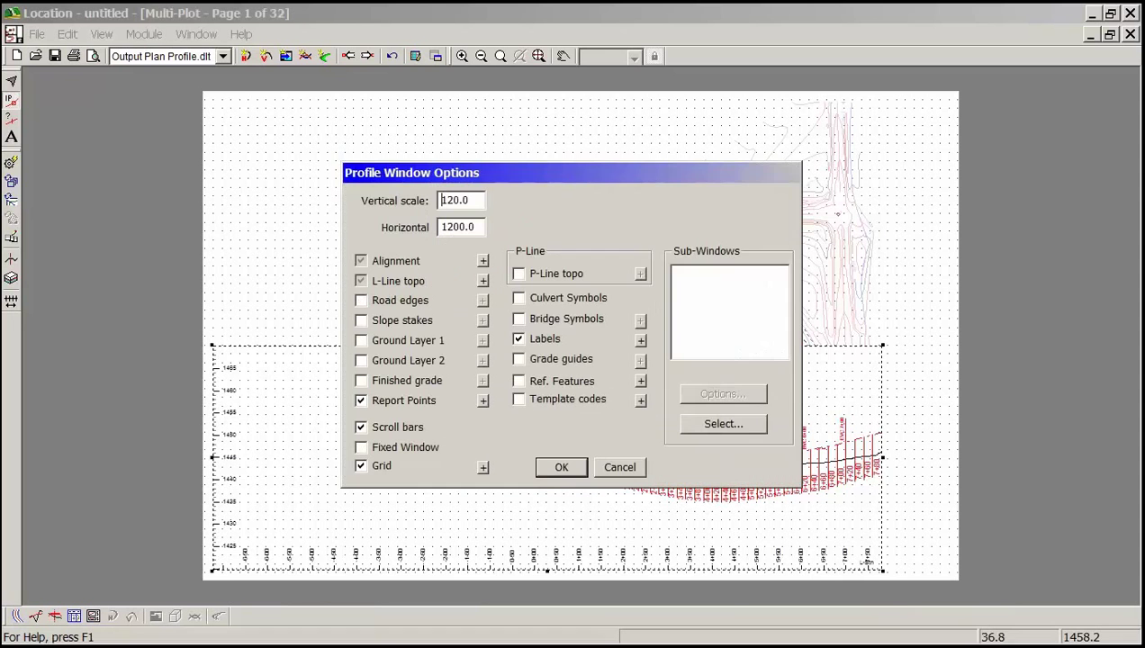
click(641, 342)
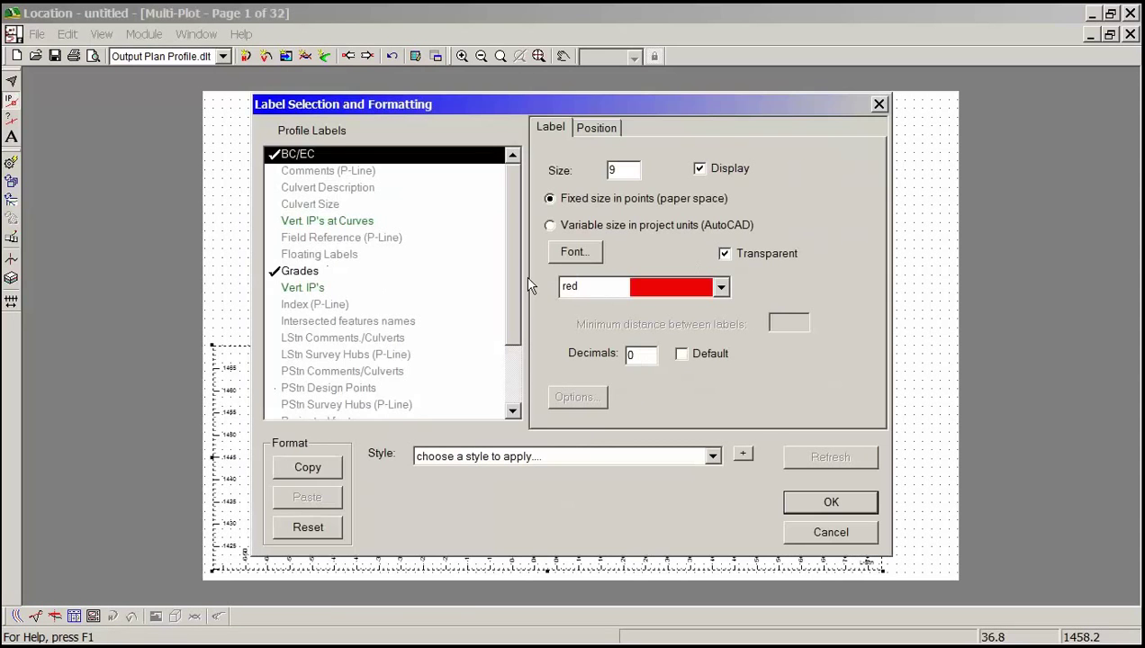
scroll(509, 319, down, 2)
click(362, 357)
click(574, 404)
click(531, 484)
click(531, 368)
click(506, 385)
click(632, 432)
click(588, 484)
click(827, 502)
click(561, 467)
click(665, 431)
- Set the pagination to a fixed road length of 1000 per page and apply the multi-plot options
scroll(693, 482, up, 3)
scroll(694, 481, down, 5)
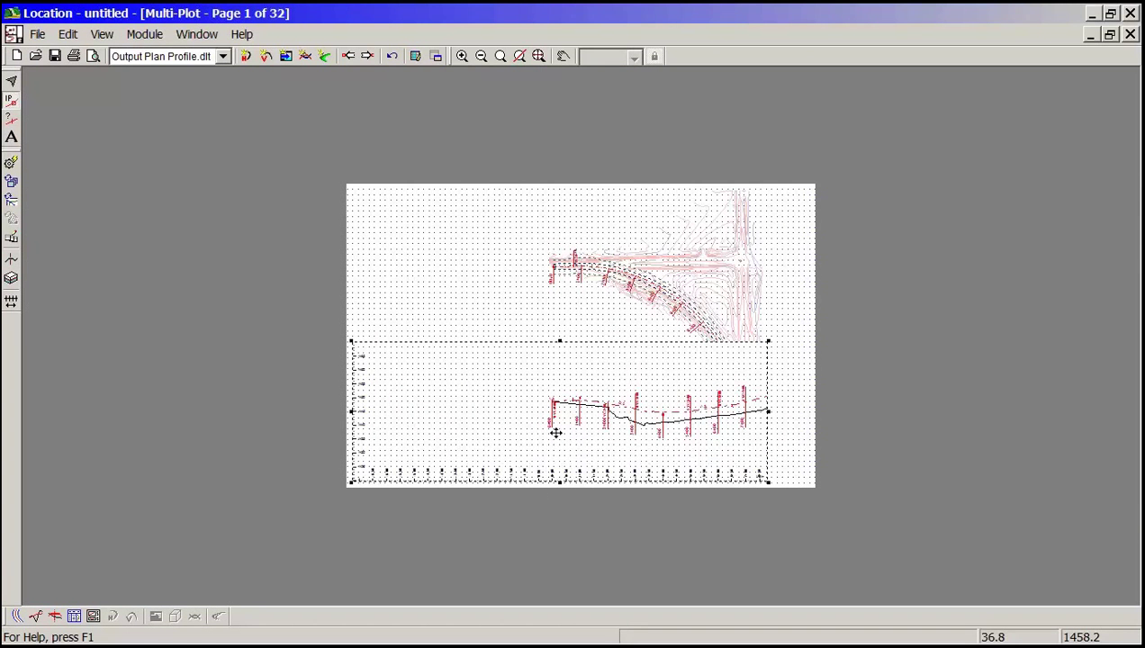
double_click(250, 297)
click(478, 427)
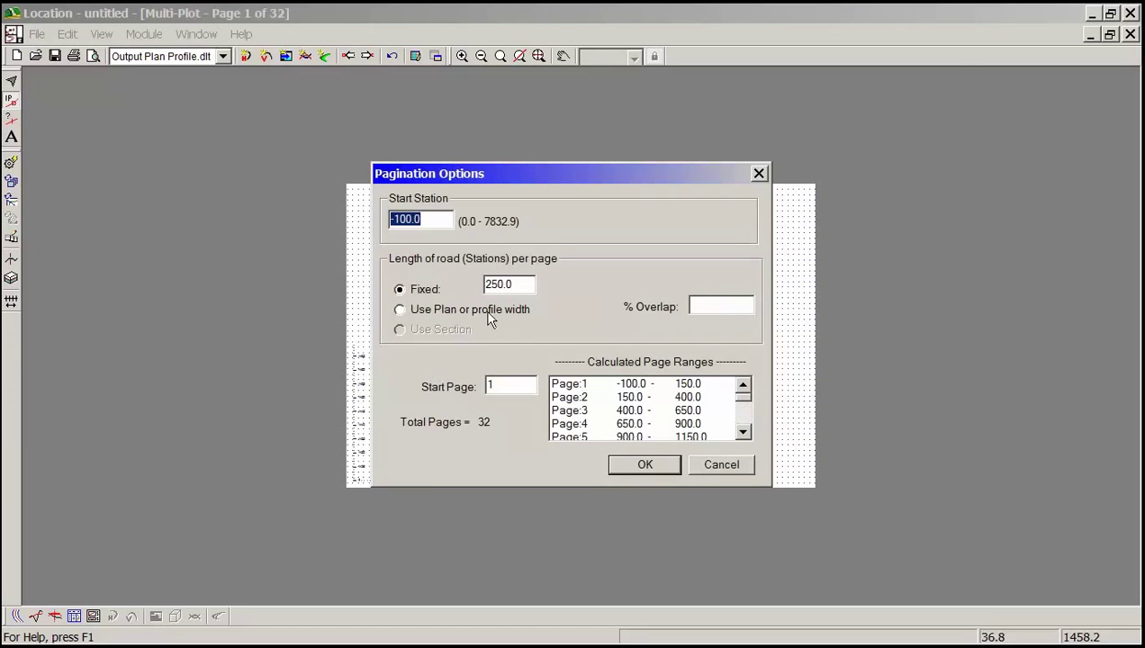
double_click(514, 284)
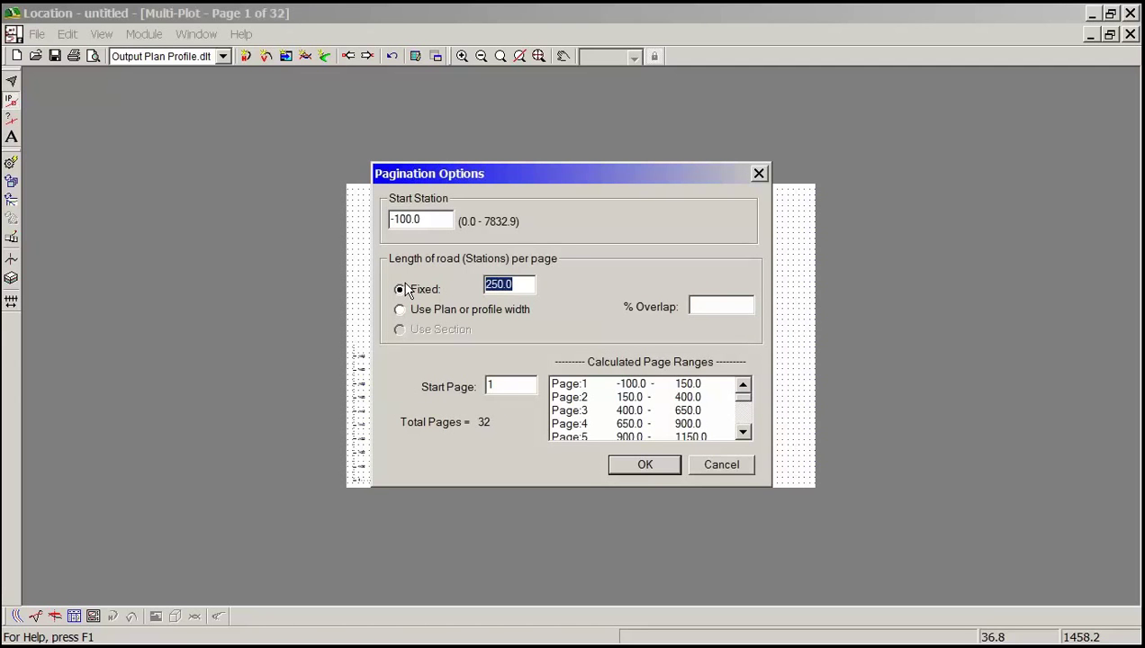
text(1000)
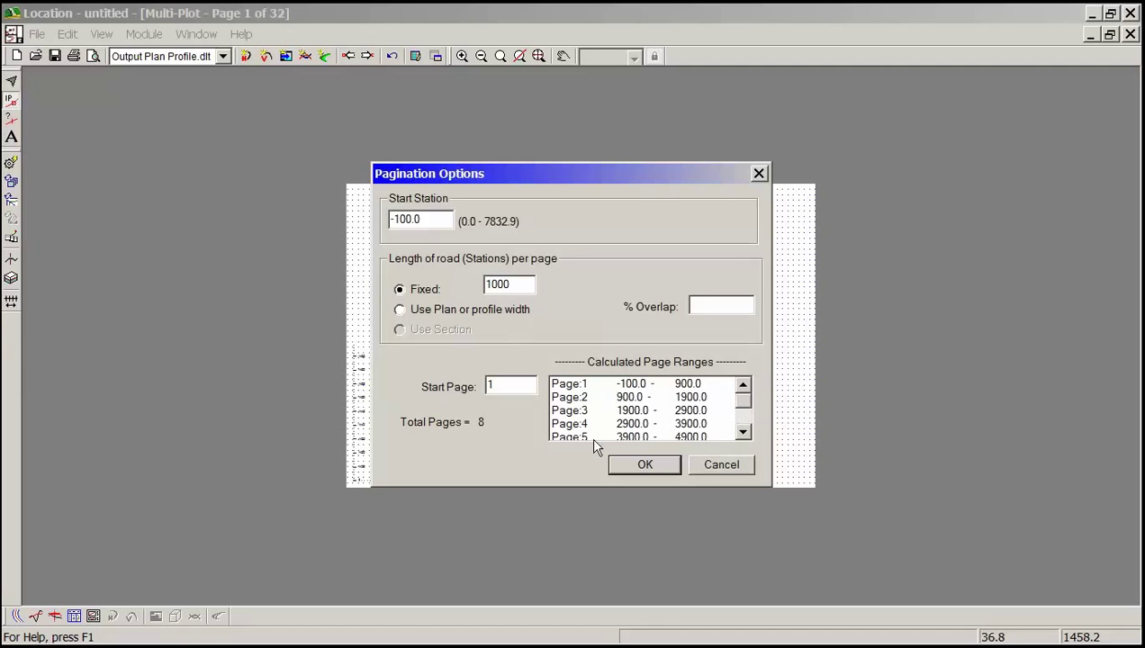
click(743, 410)
mouse_move(743, 410)
mouse_down()
mouse_move(743, 435)
mouse_move(743, 396)
mouse_up()
click(644, 464)
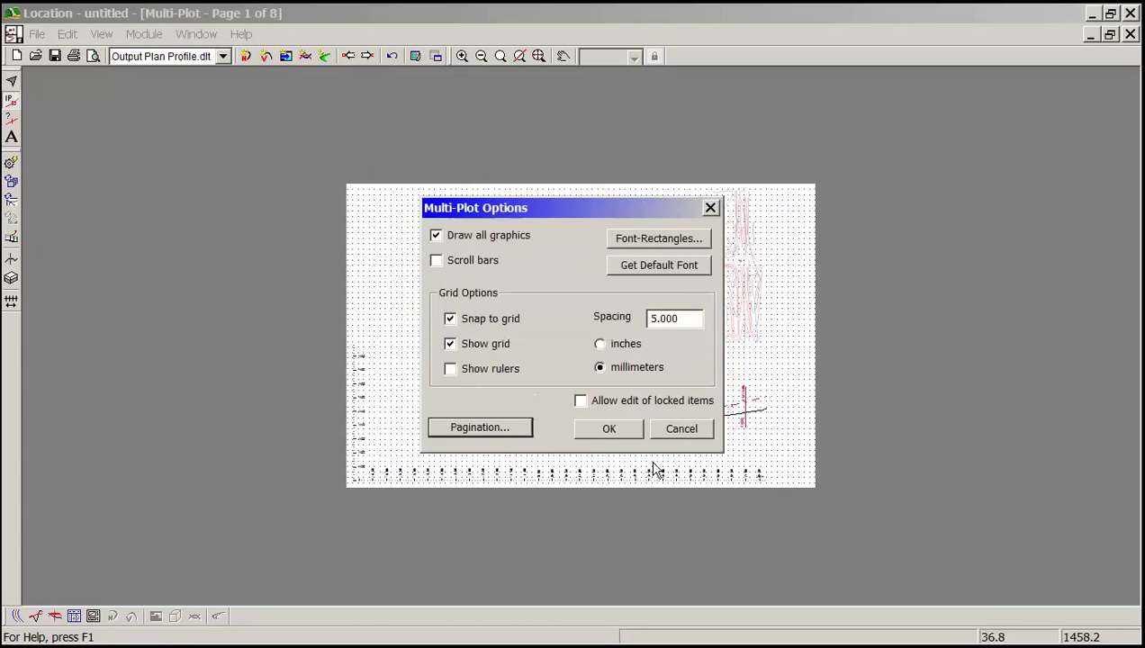
click(609, 429)
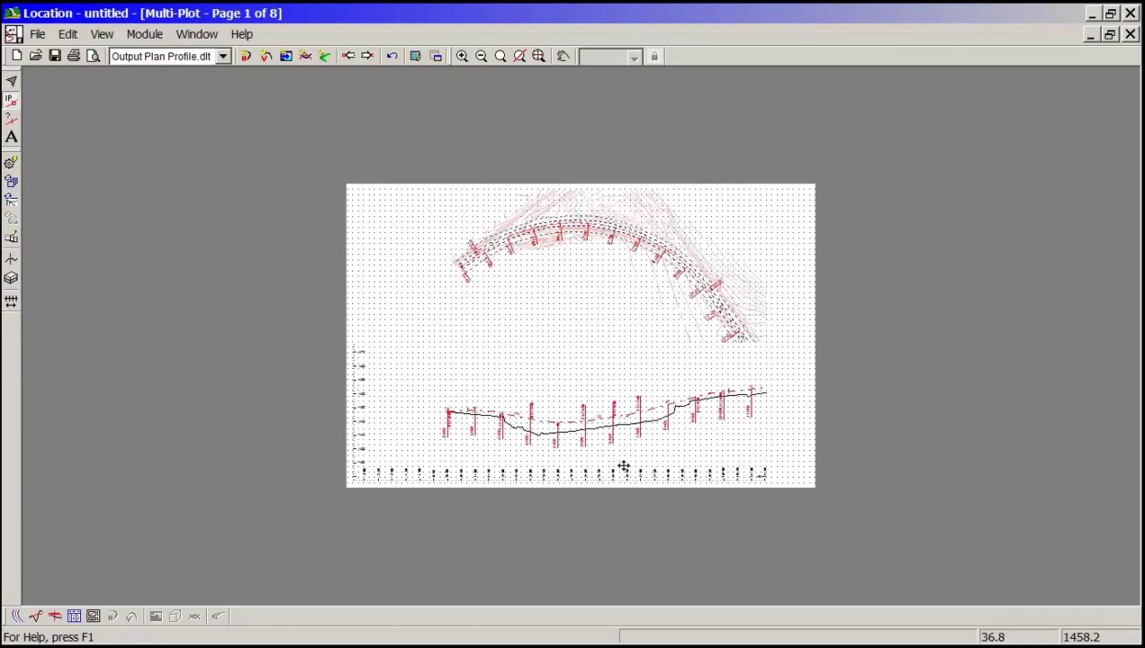
- Page through the plan-profile sheets from the first page to the last to check their layout and station labels
scroll(565, 316, up, 4)
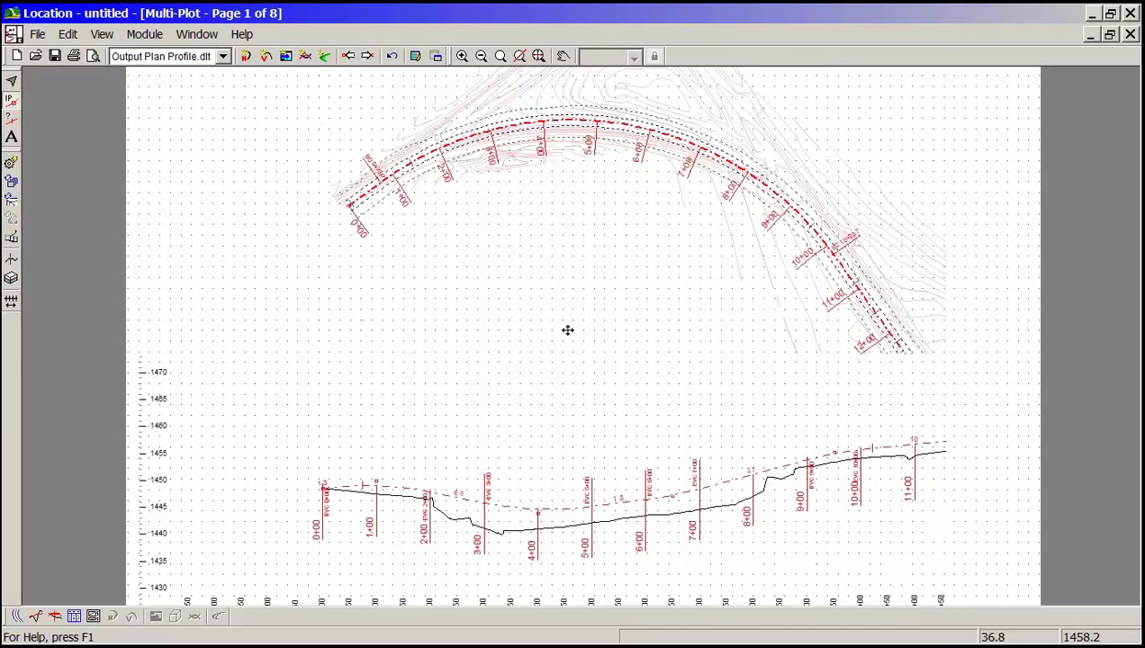
key(Page_Down)
key(Page_Down)
key(Page_Down)
key(Page_Down)
key(Page_Down)
key(Page_Down)
key(Page_Down)
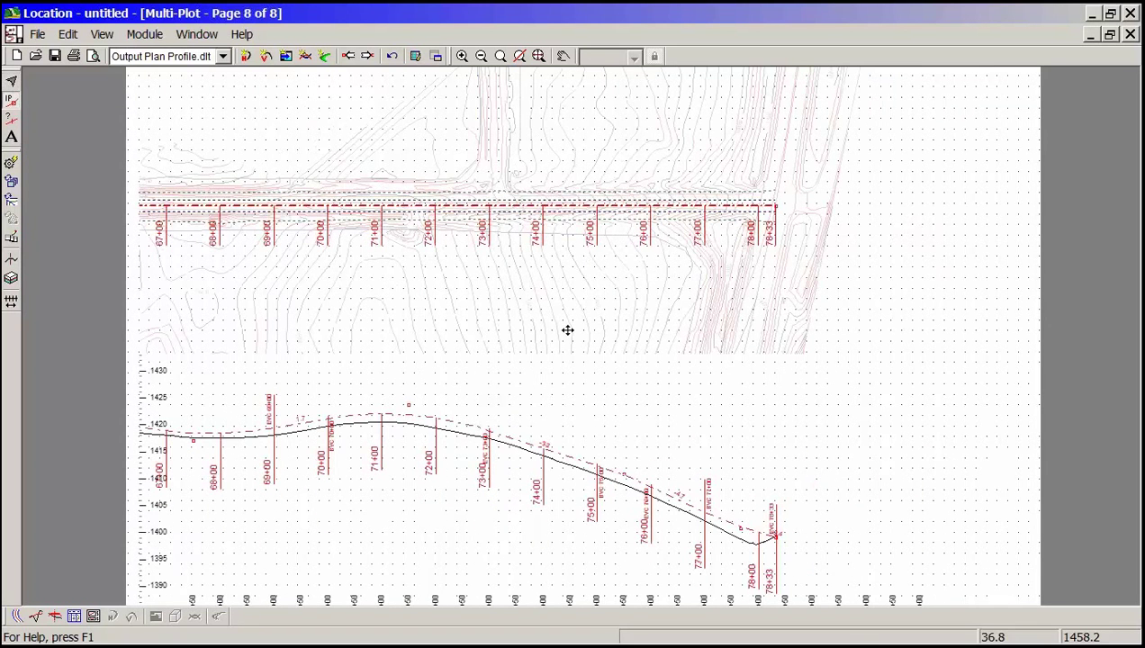
scroll(749, 471, down, 4)
scroll(598, 361, up, 4)
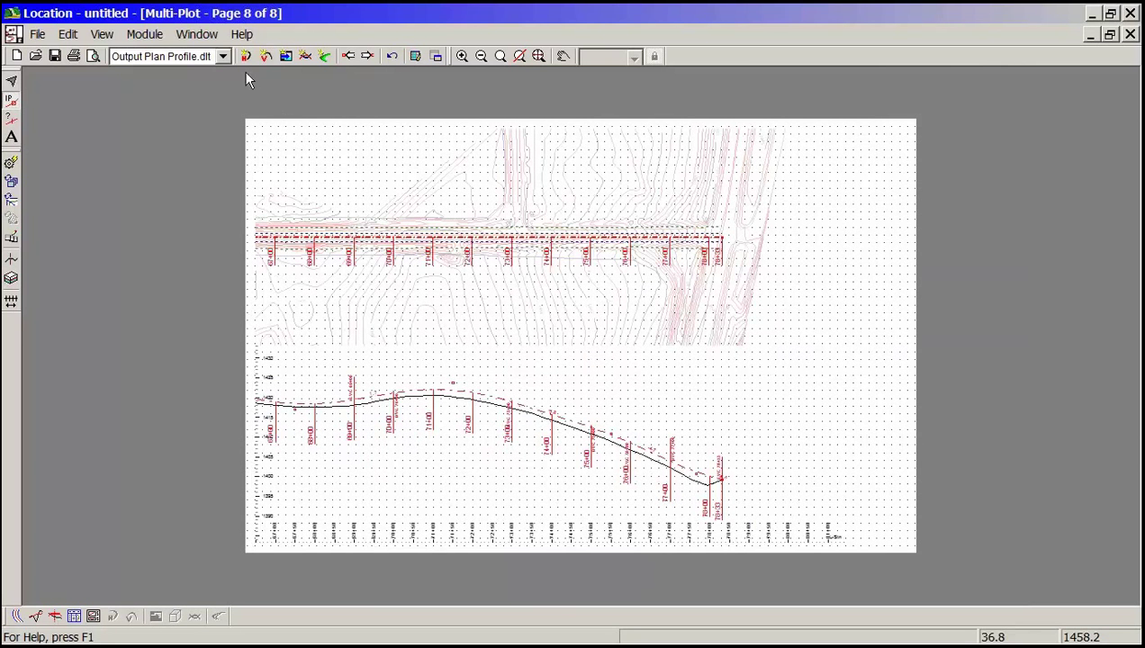
- Load the Output Section.dlt screen layout
click(224, 57)
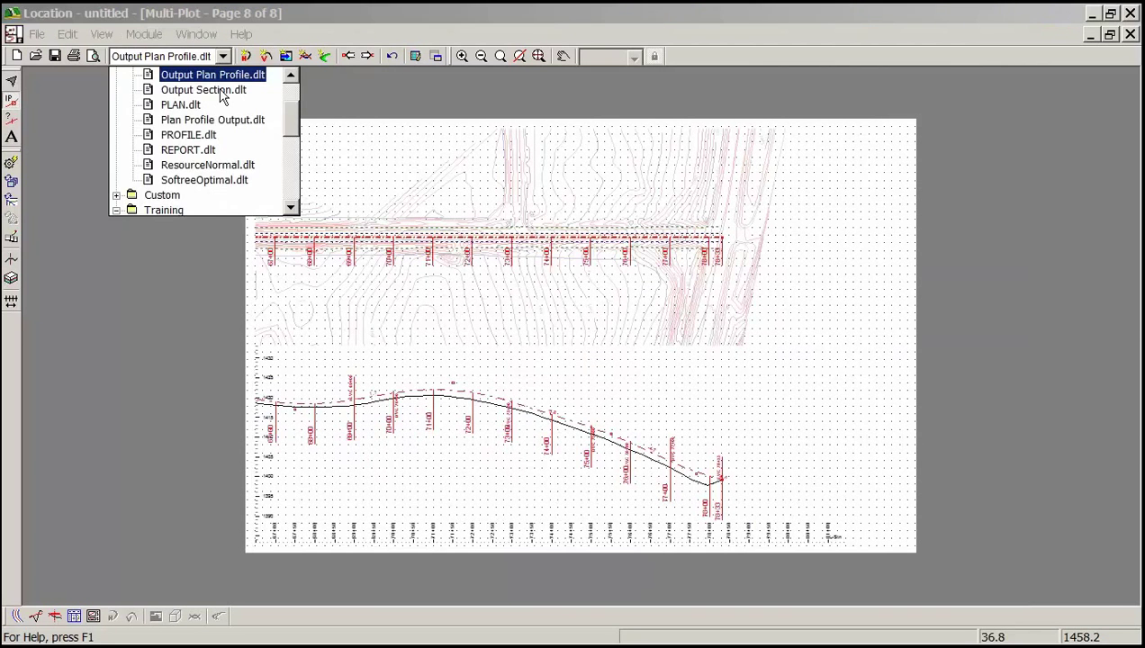
click(202, 89)
scroll(626, 264, up, 2)
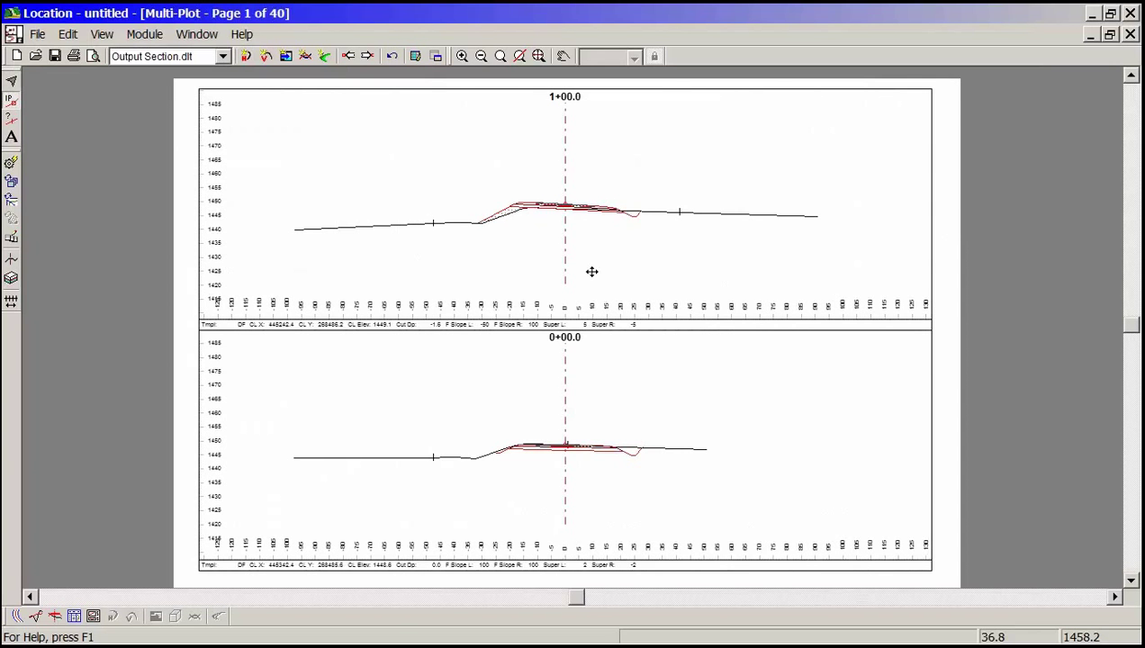
- Set the cross-section page layout to 2 rows and 2 columns
double_click(592, 271)
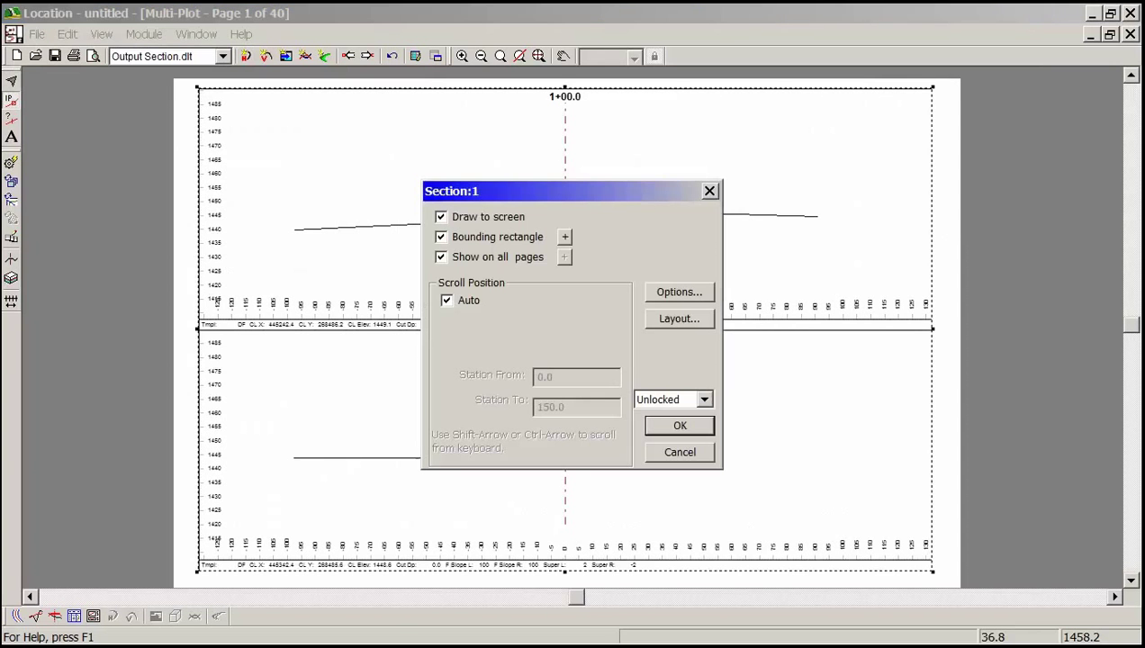
click(678, 320)
text(2)
key(Tab)
text(2)
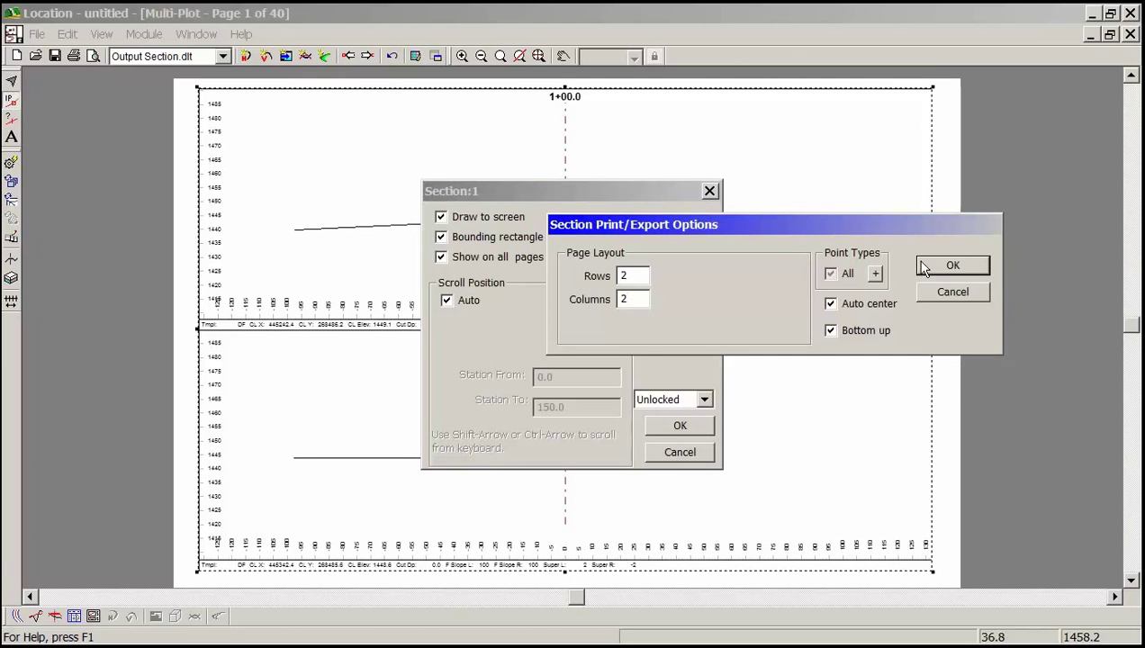
click(952, 265)
click(677, 424)
scroll(748, 337, up, 1)
scroll(740, 389, down, 2)
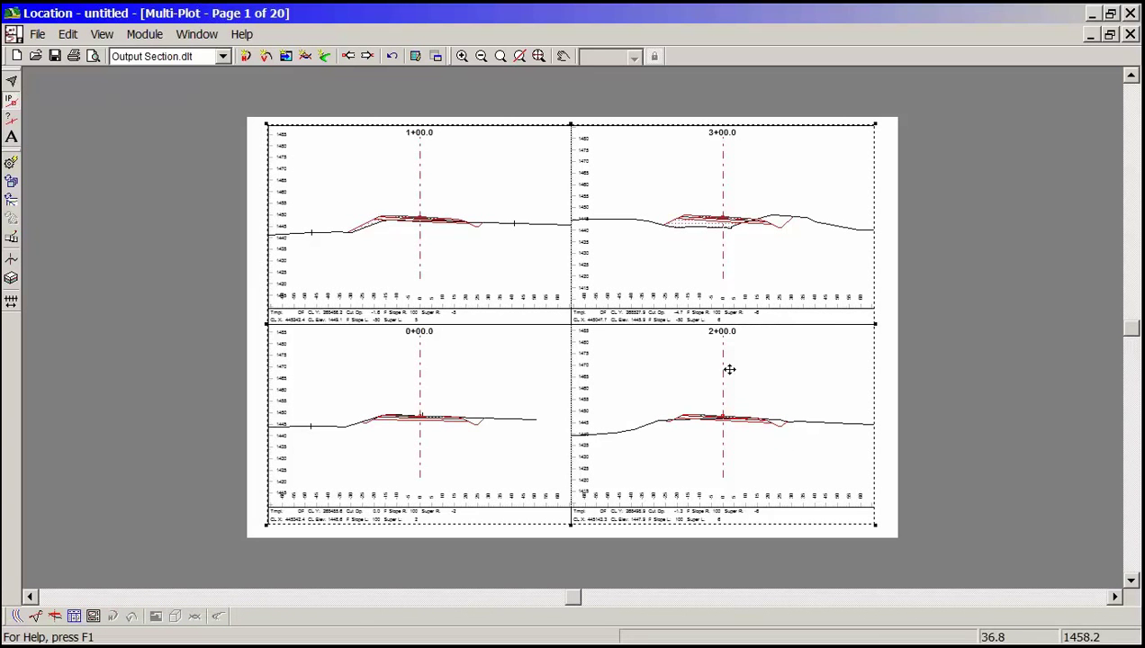
- Try to turn on major and minor grid lines for the cross-section windows
double_click(677, 281)
click(682, 296)
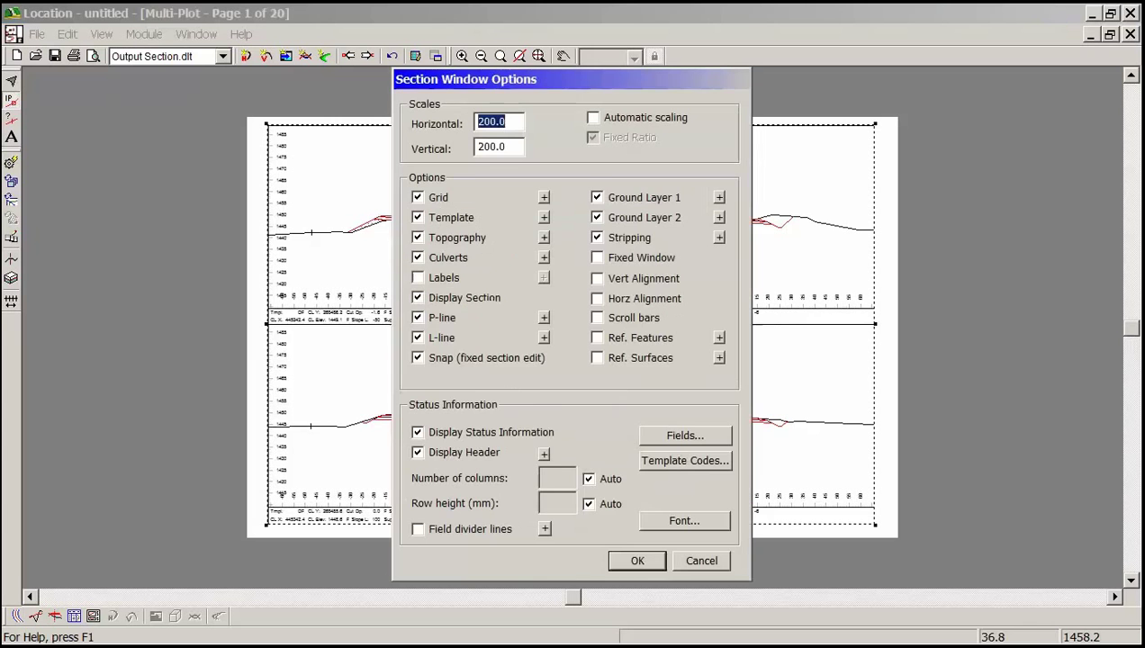
click(544, 197)
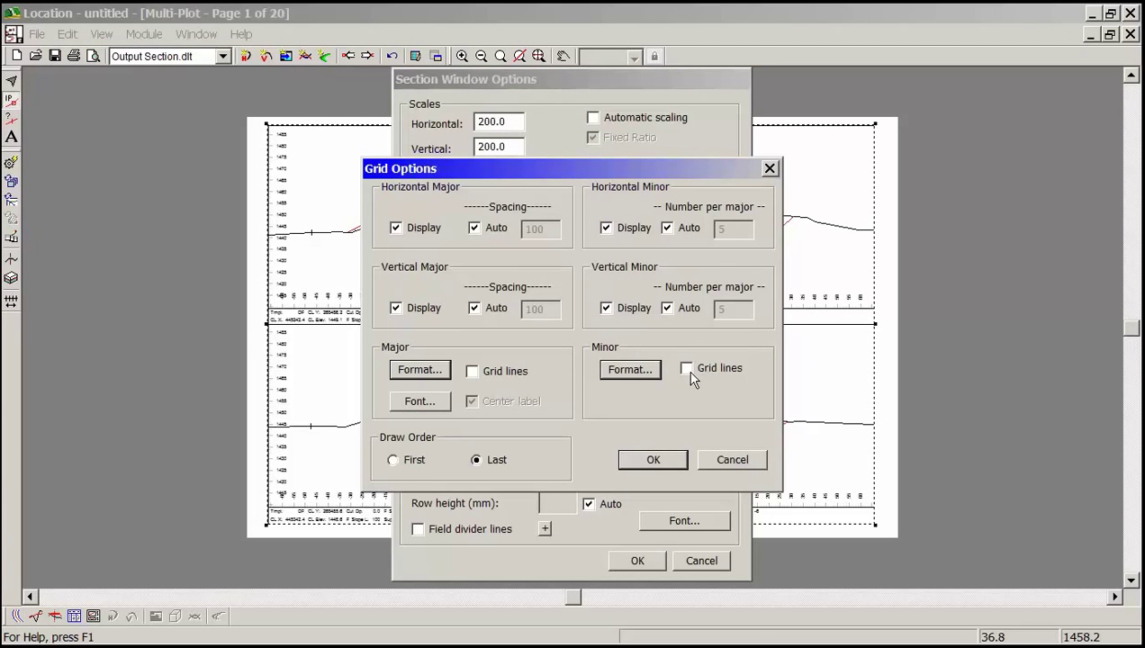
click(687, 368)
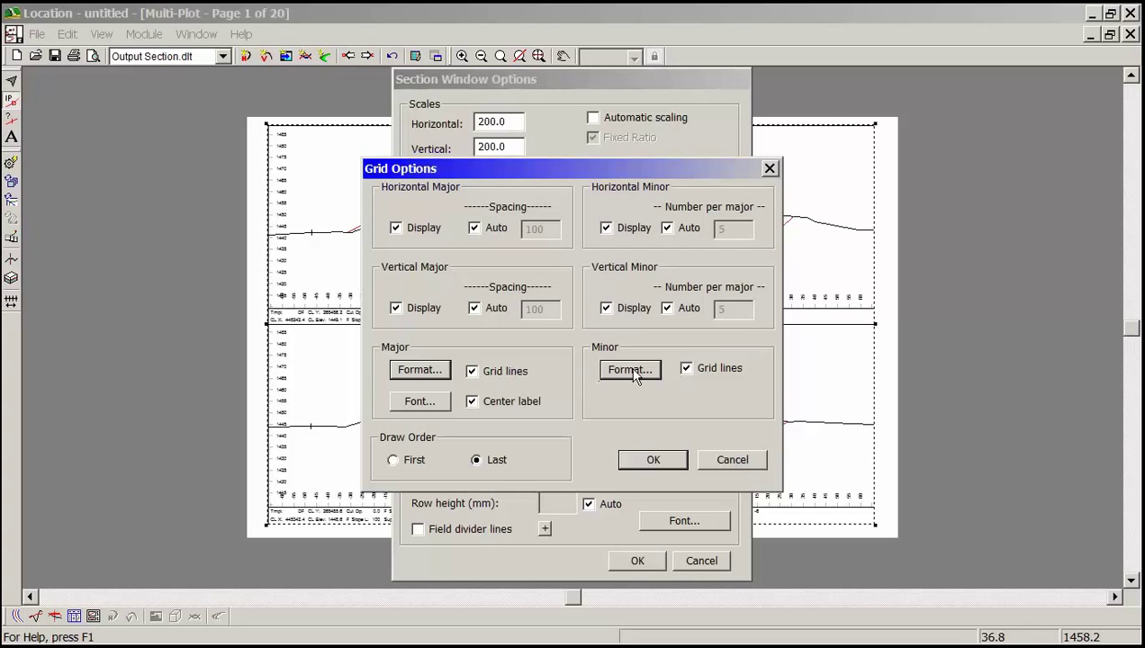
click(630, 370)
click(730, 375)
click(726, 460)
click(702, 560)
click(681, 451)
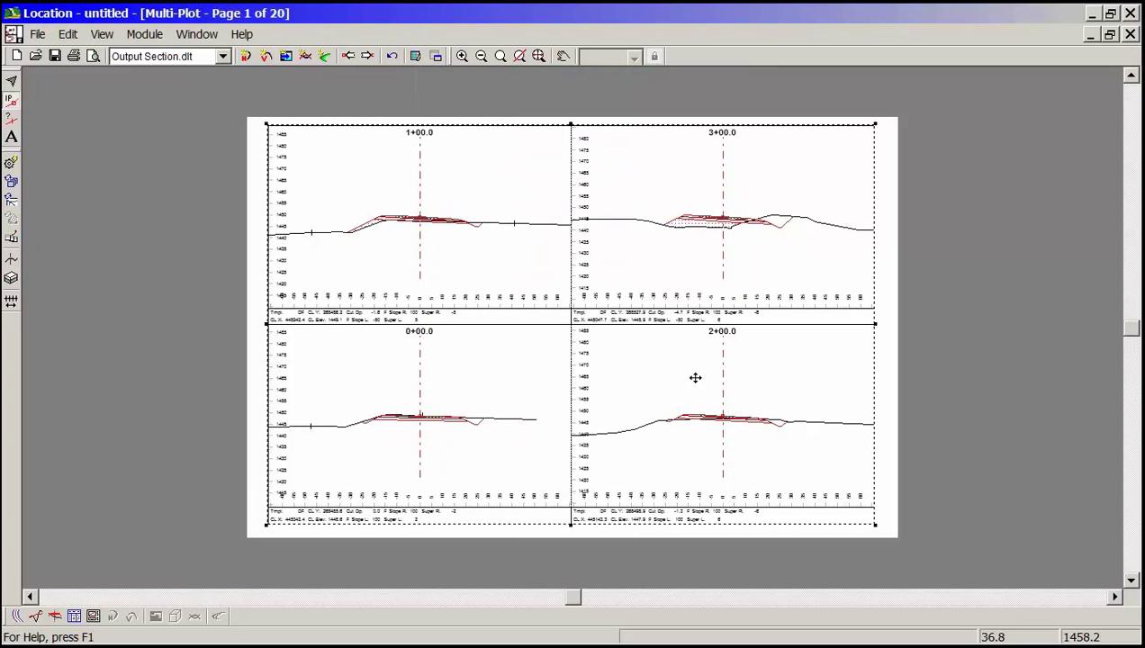